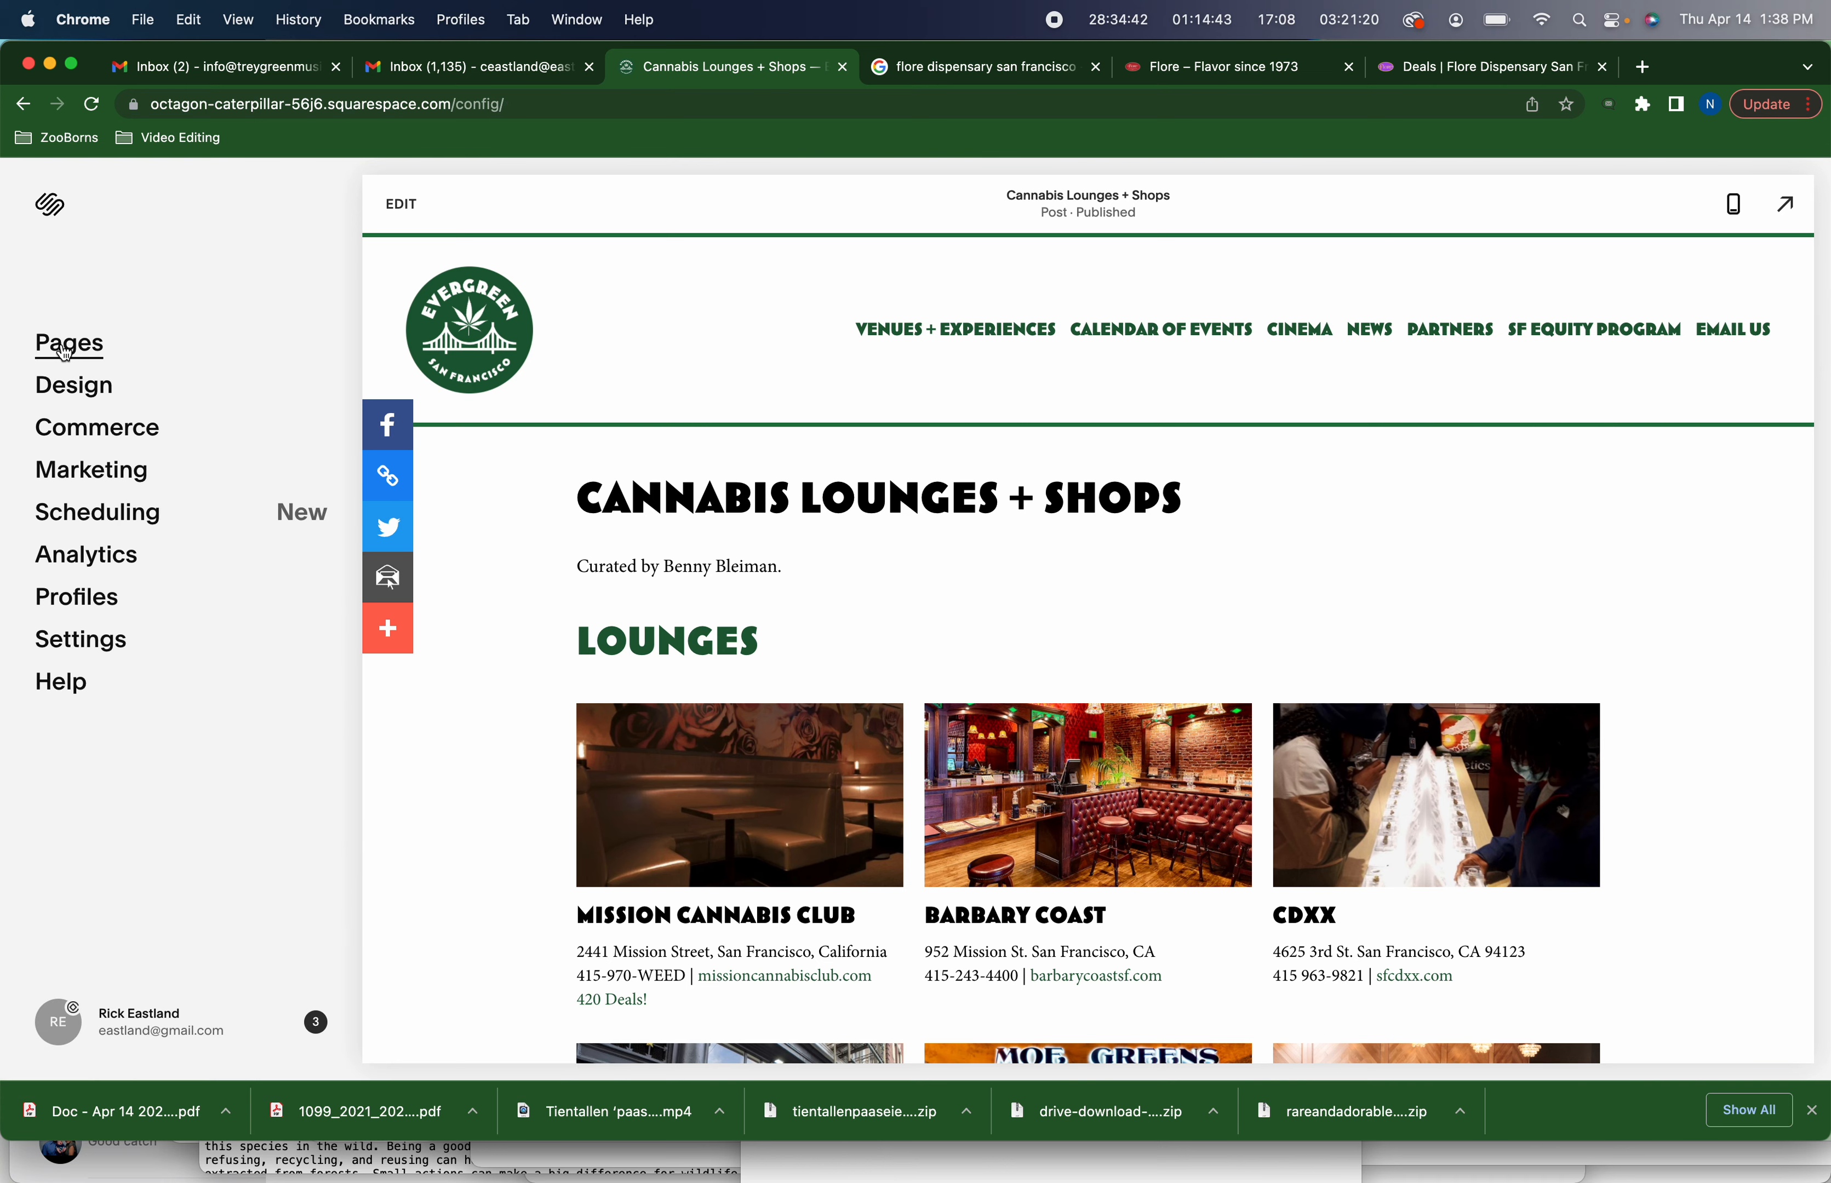
# Return to the account dashboard and open the Evergreen San Francisco website for editing
pyautogui.scroll(-10, 692, 517)
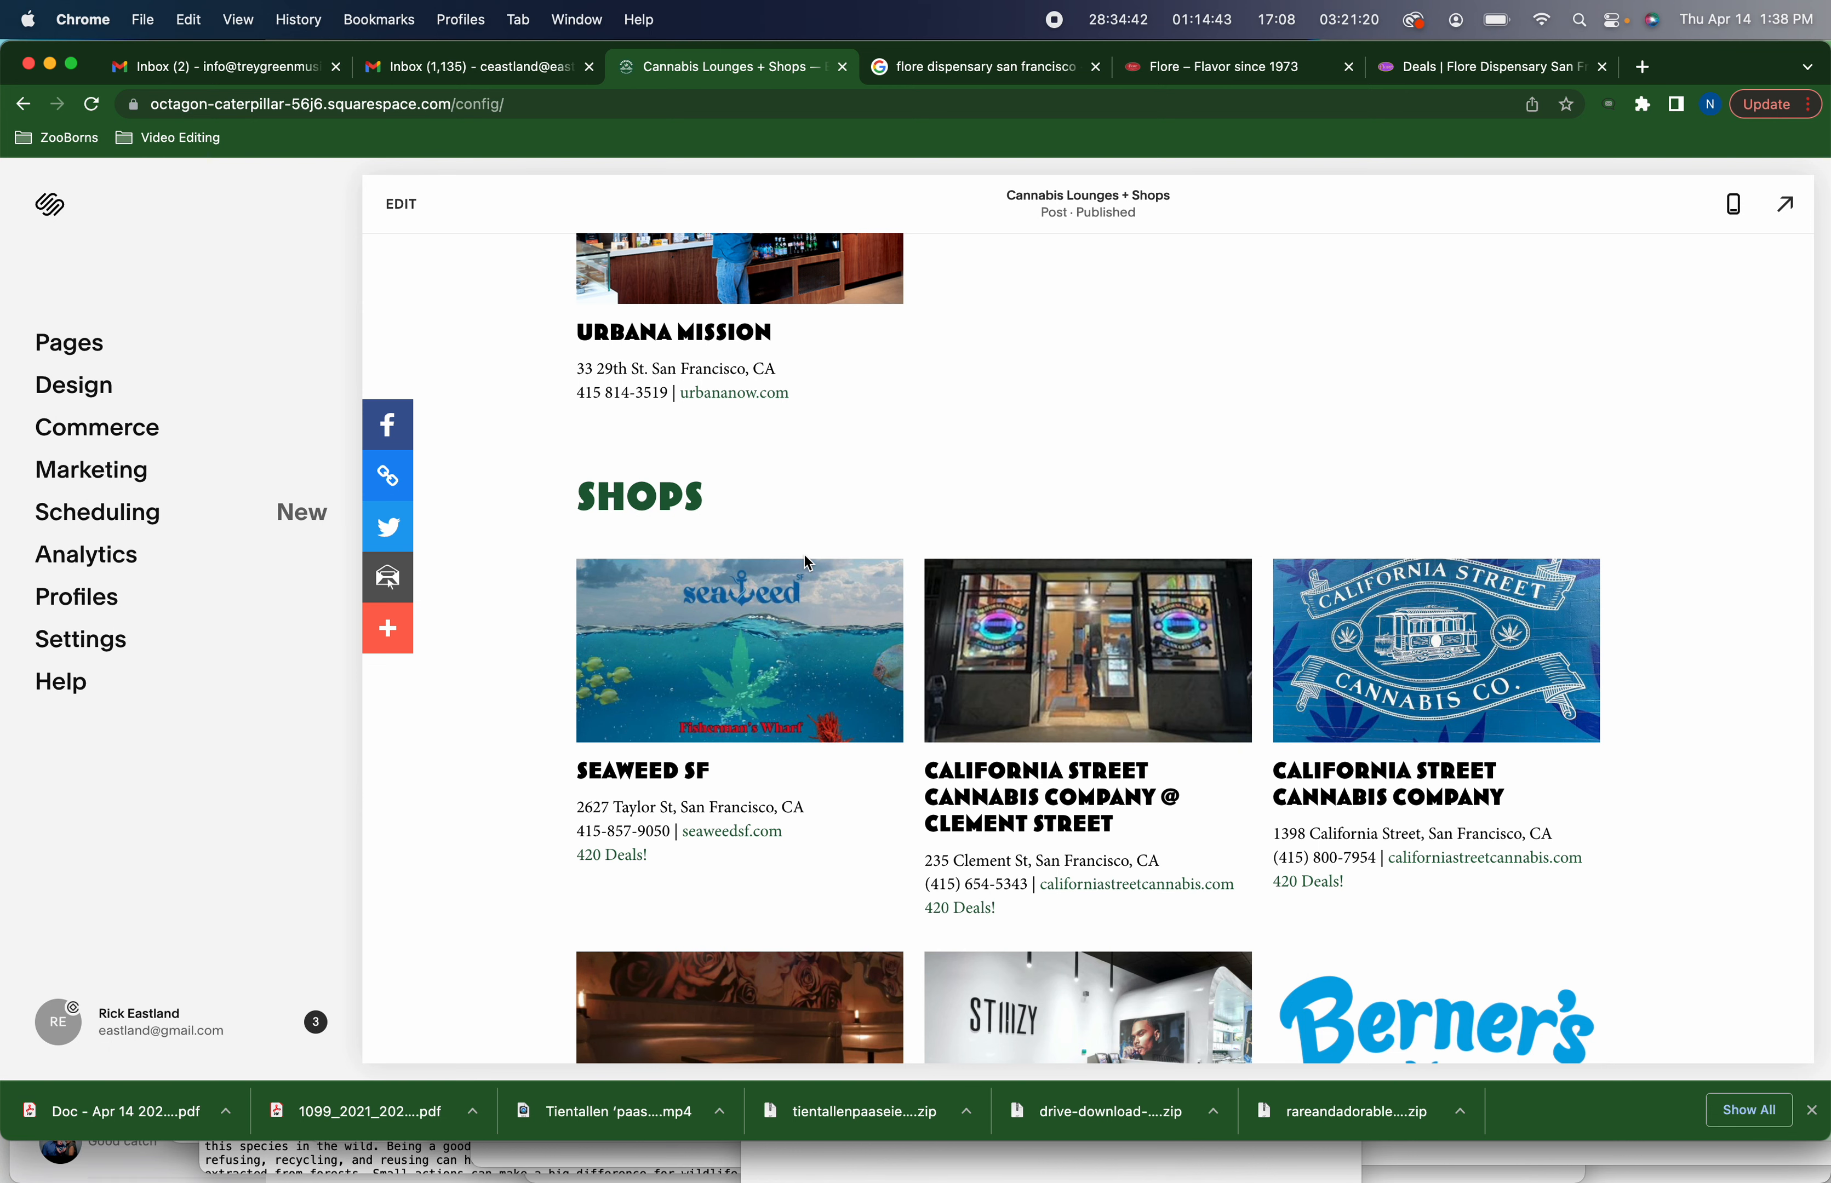
pyautogui.scroll(10, 807, 564)
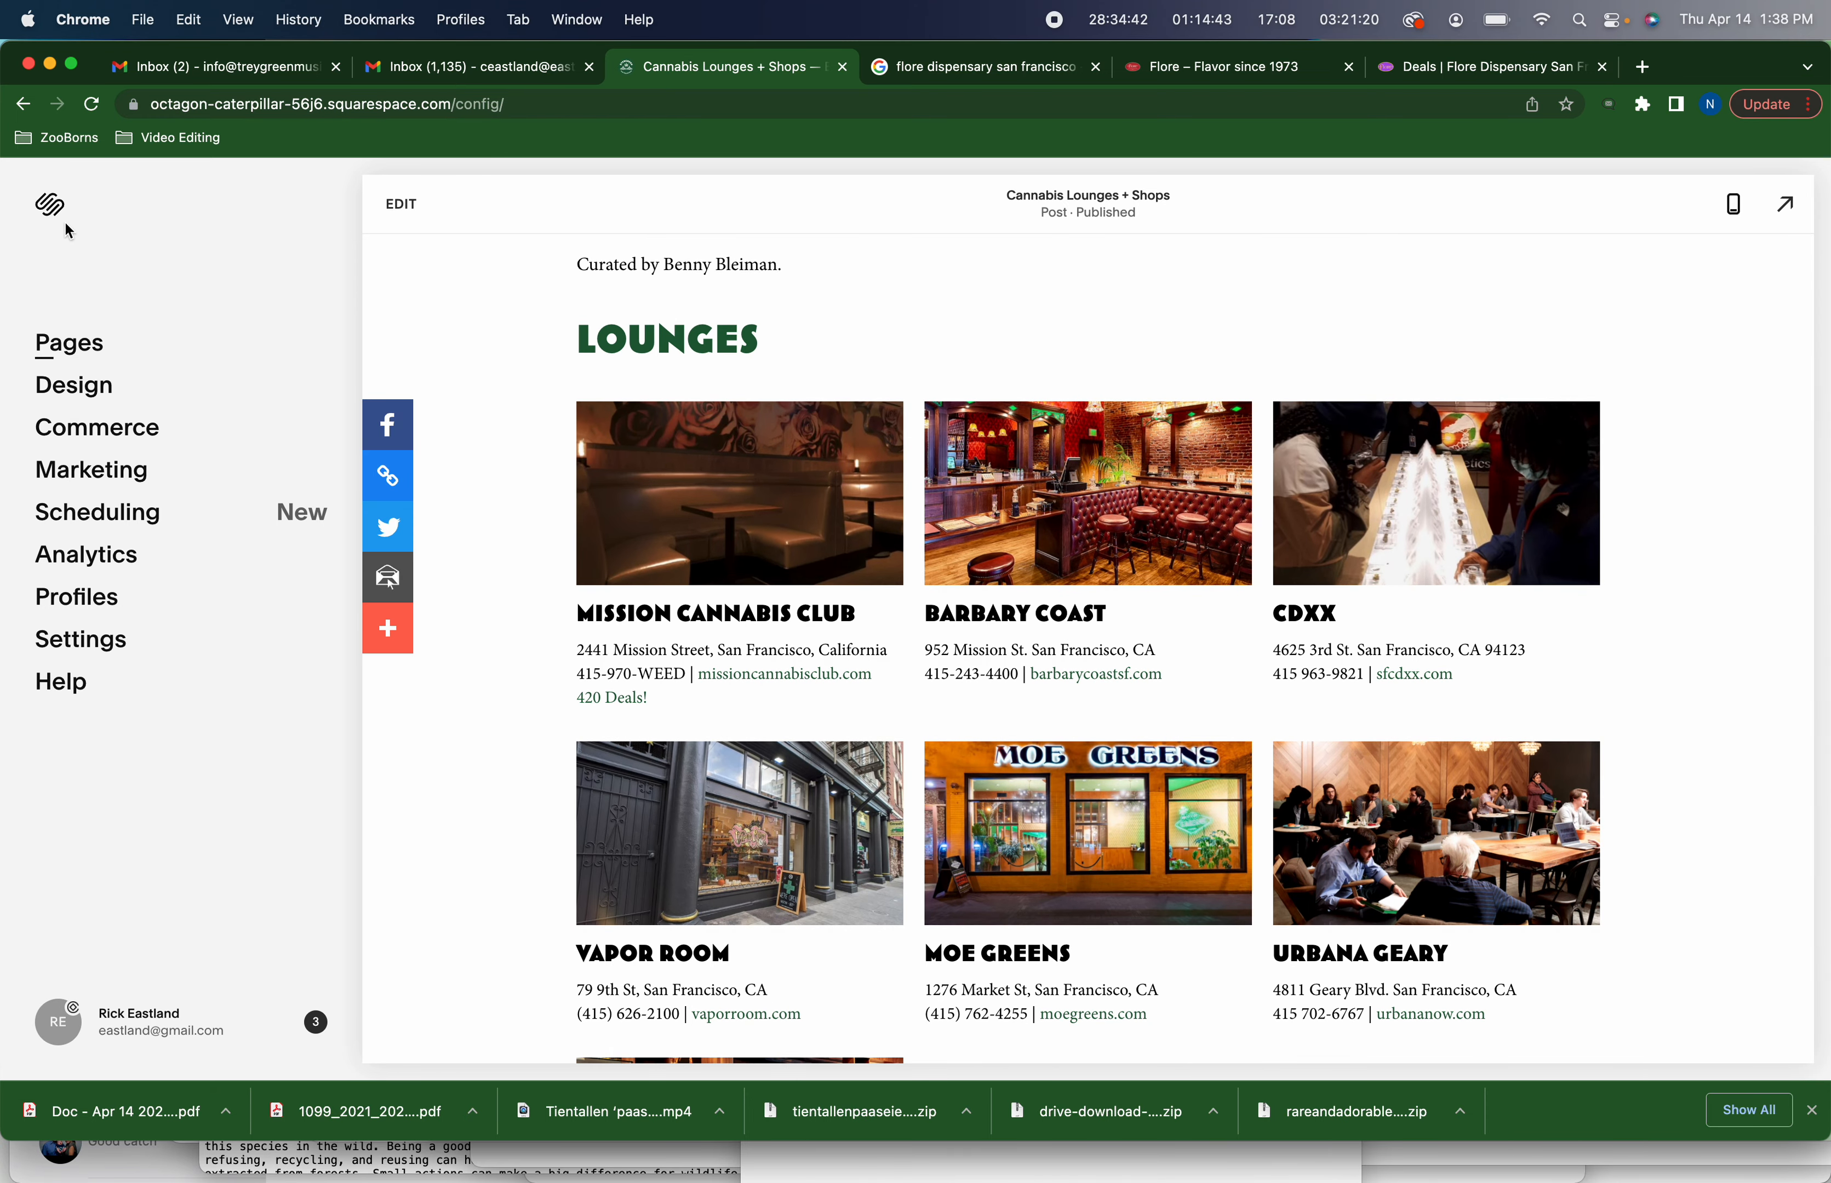
pyautogui.click(53, 206)
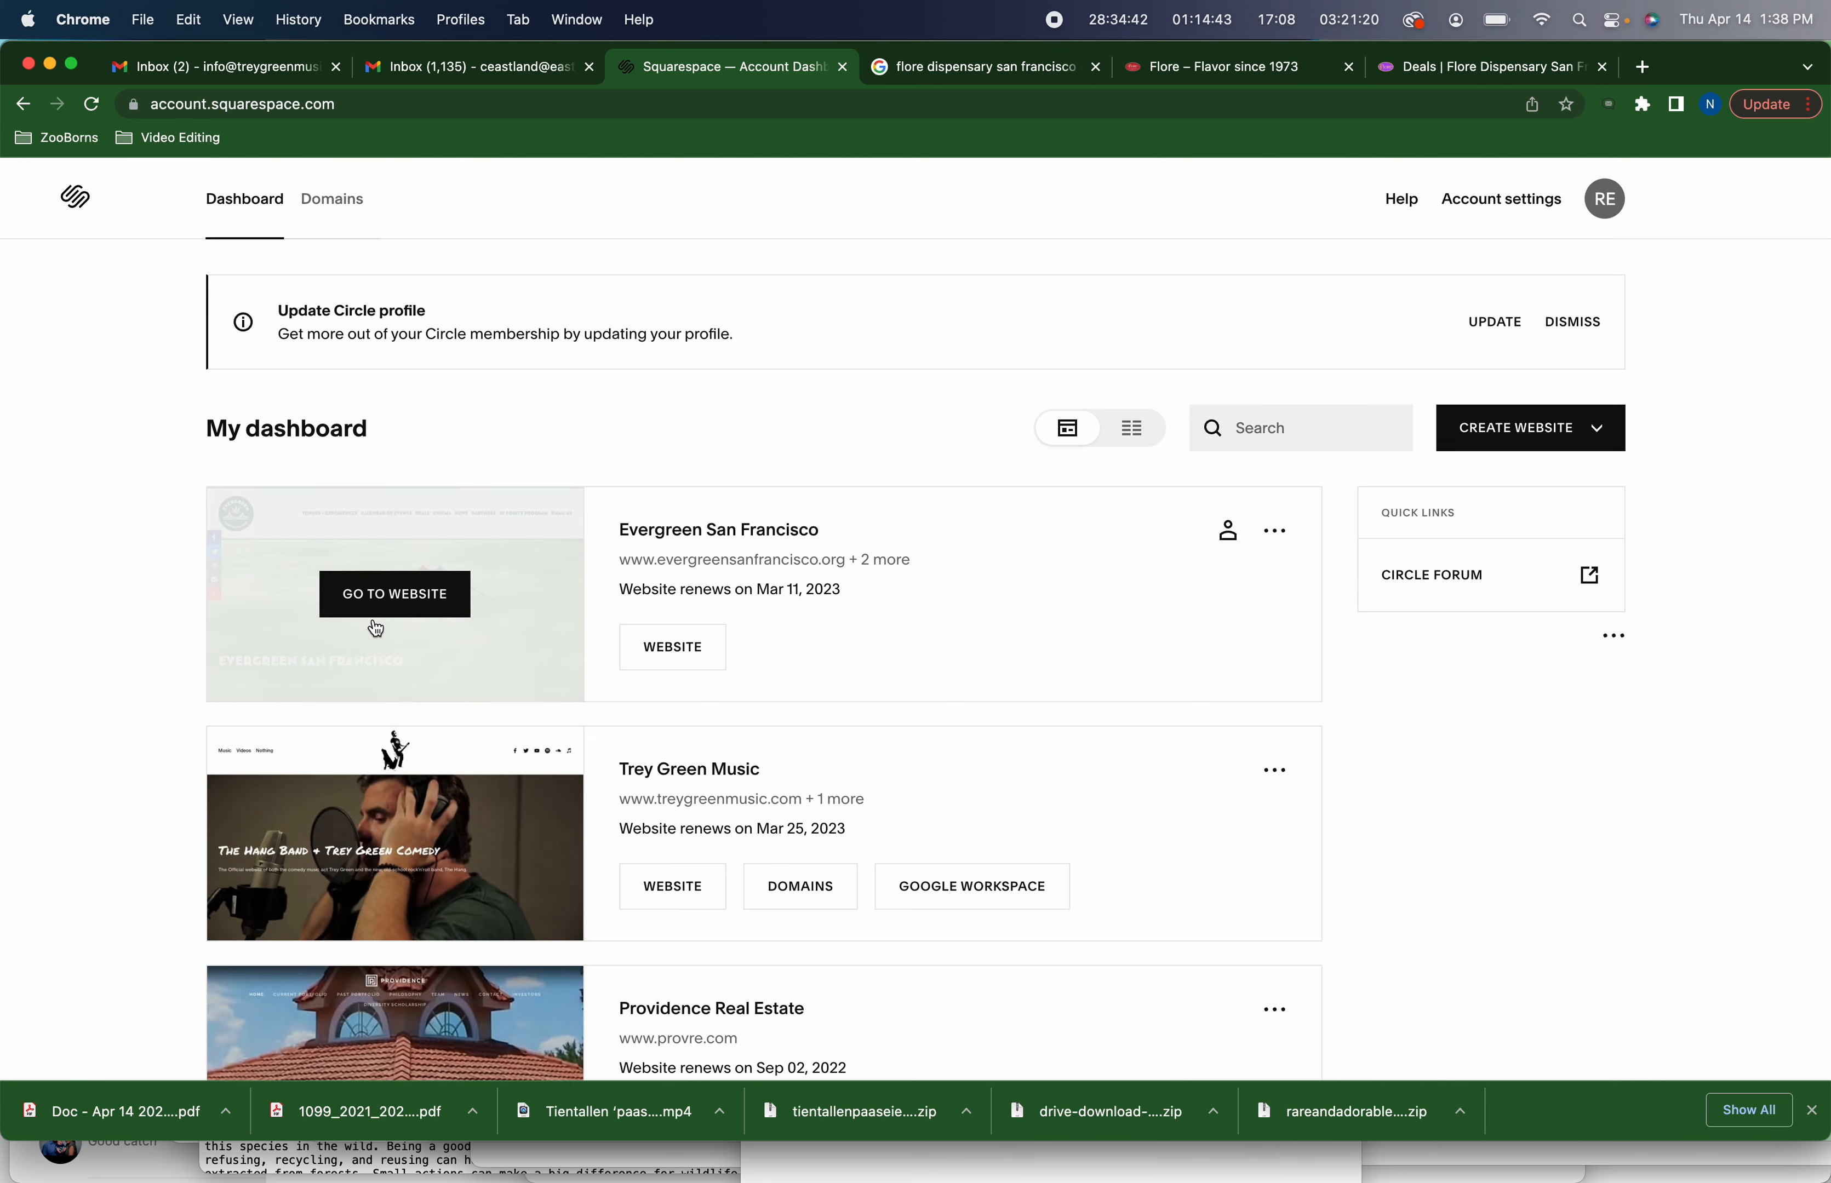
pyautogui.click(380, 608)
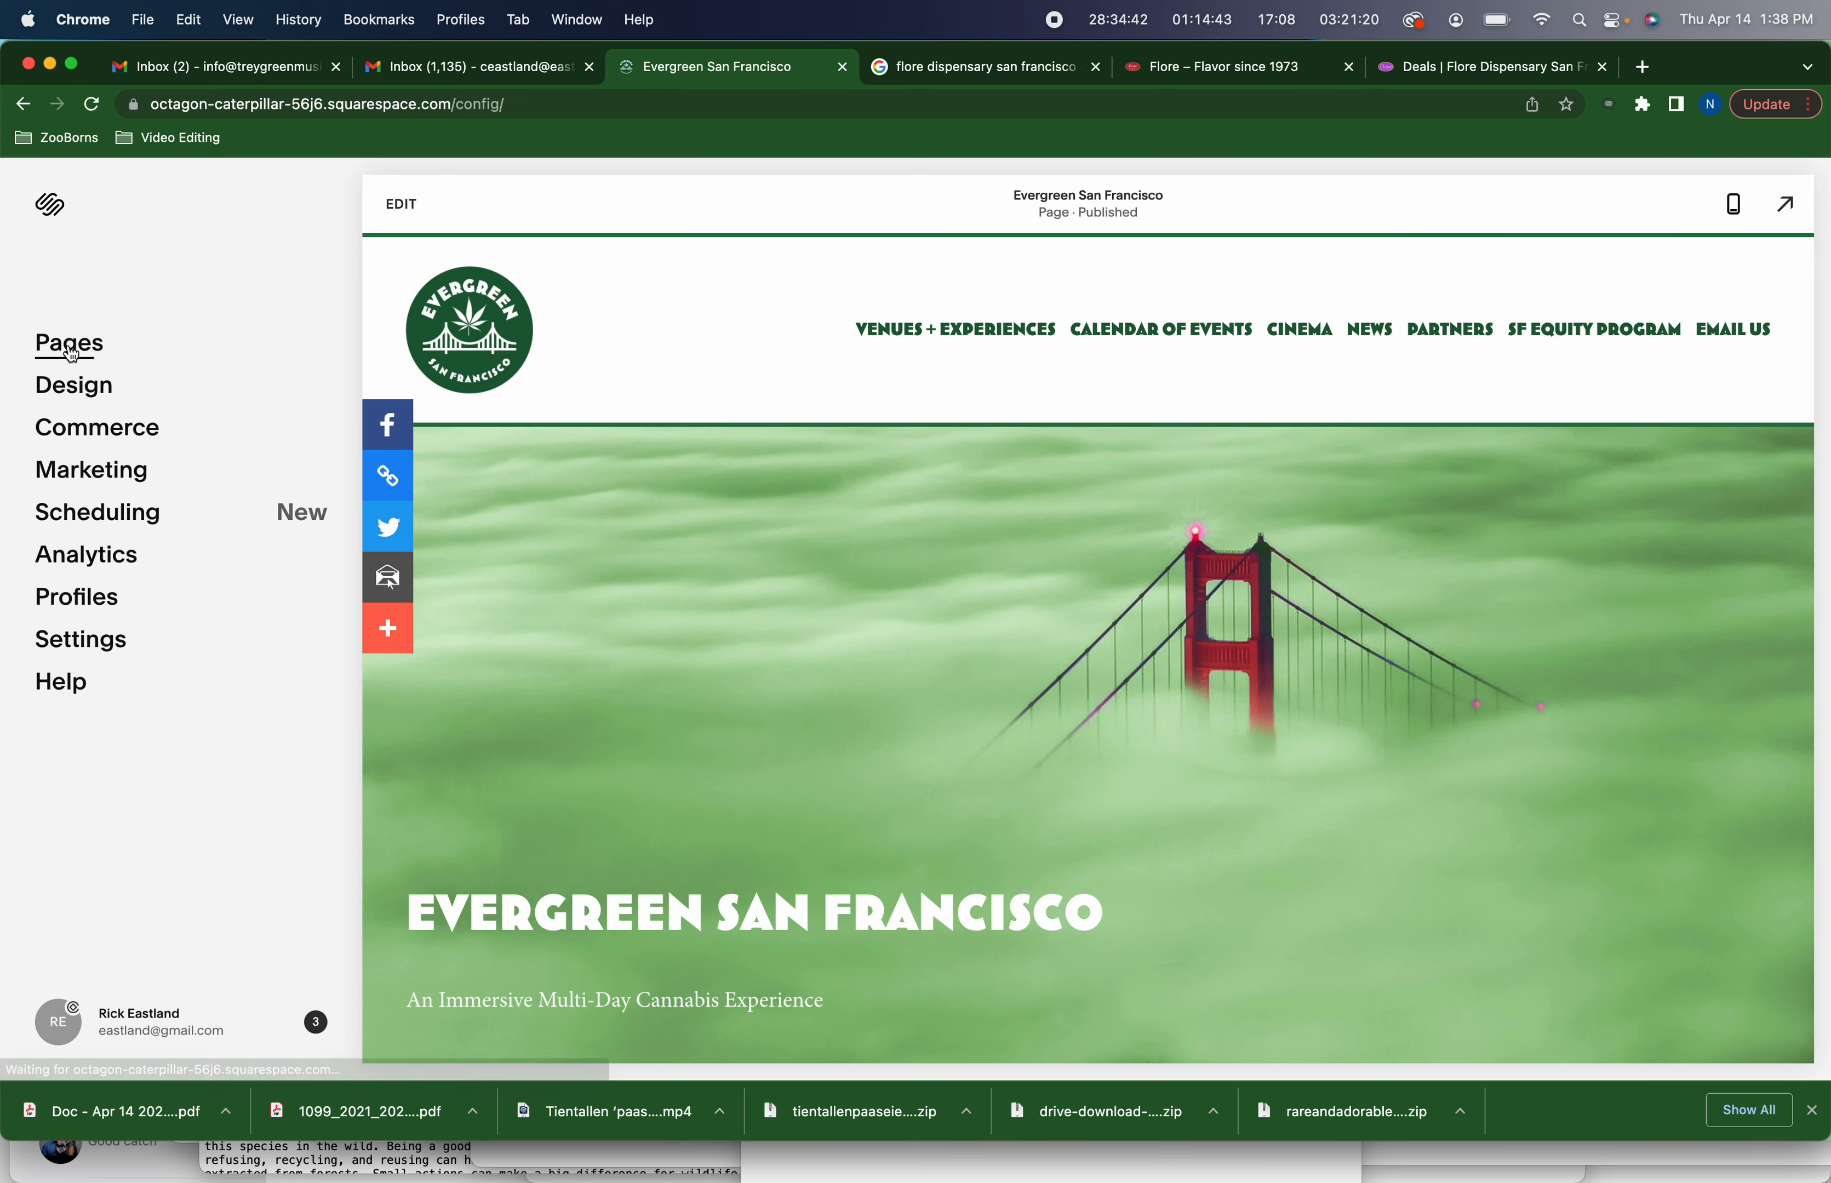
# Open the site's Pages panel and browse the list of pages
pyautogui.click(72, 351)
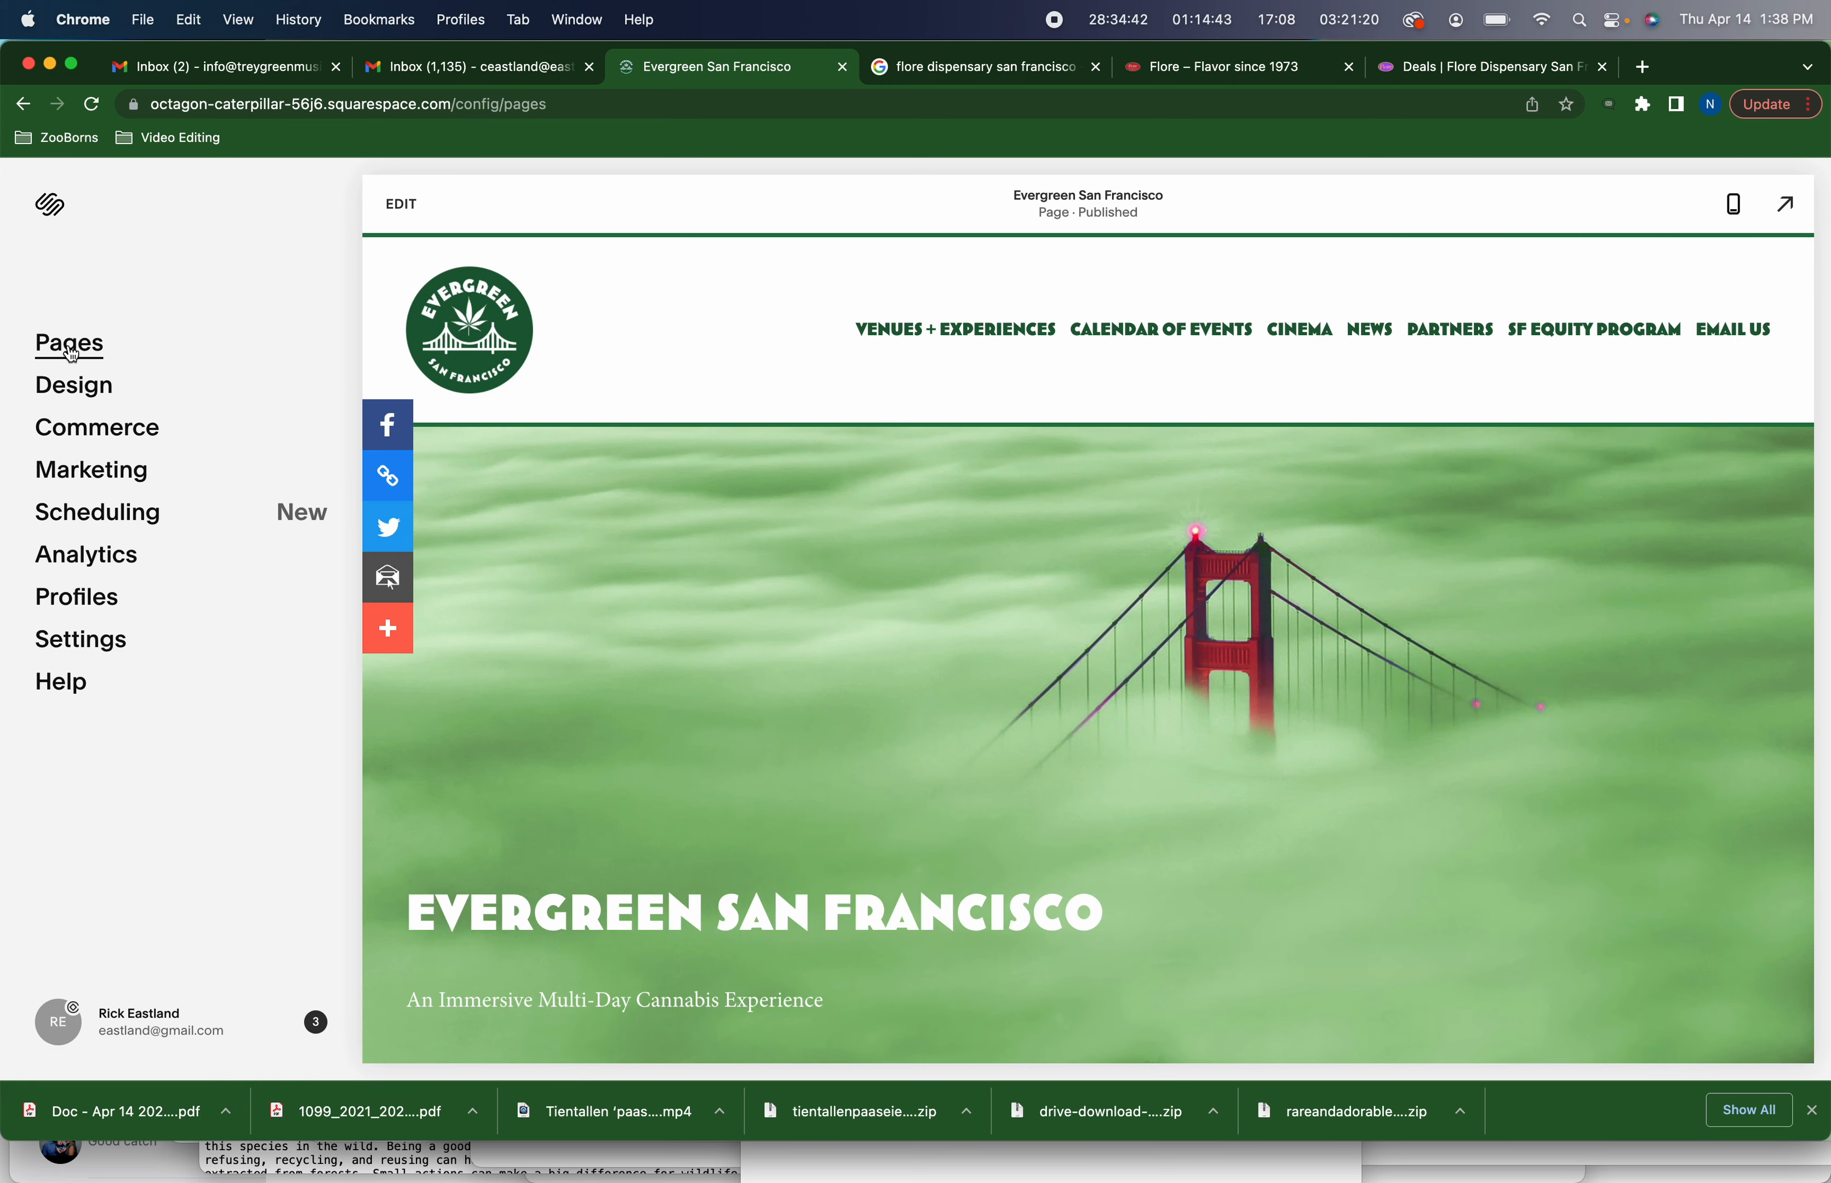
pyautogui.scroll(-3, 115, 545)
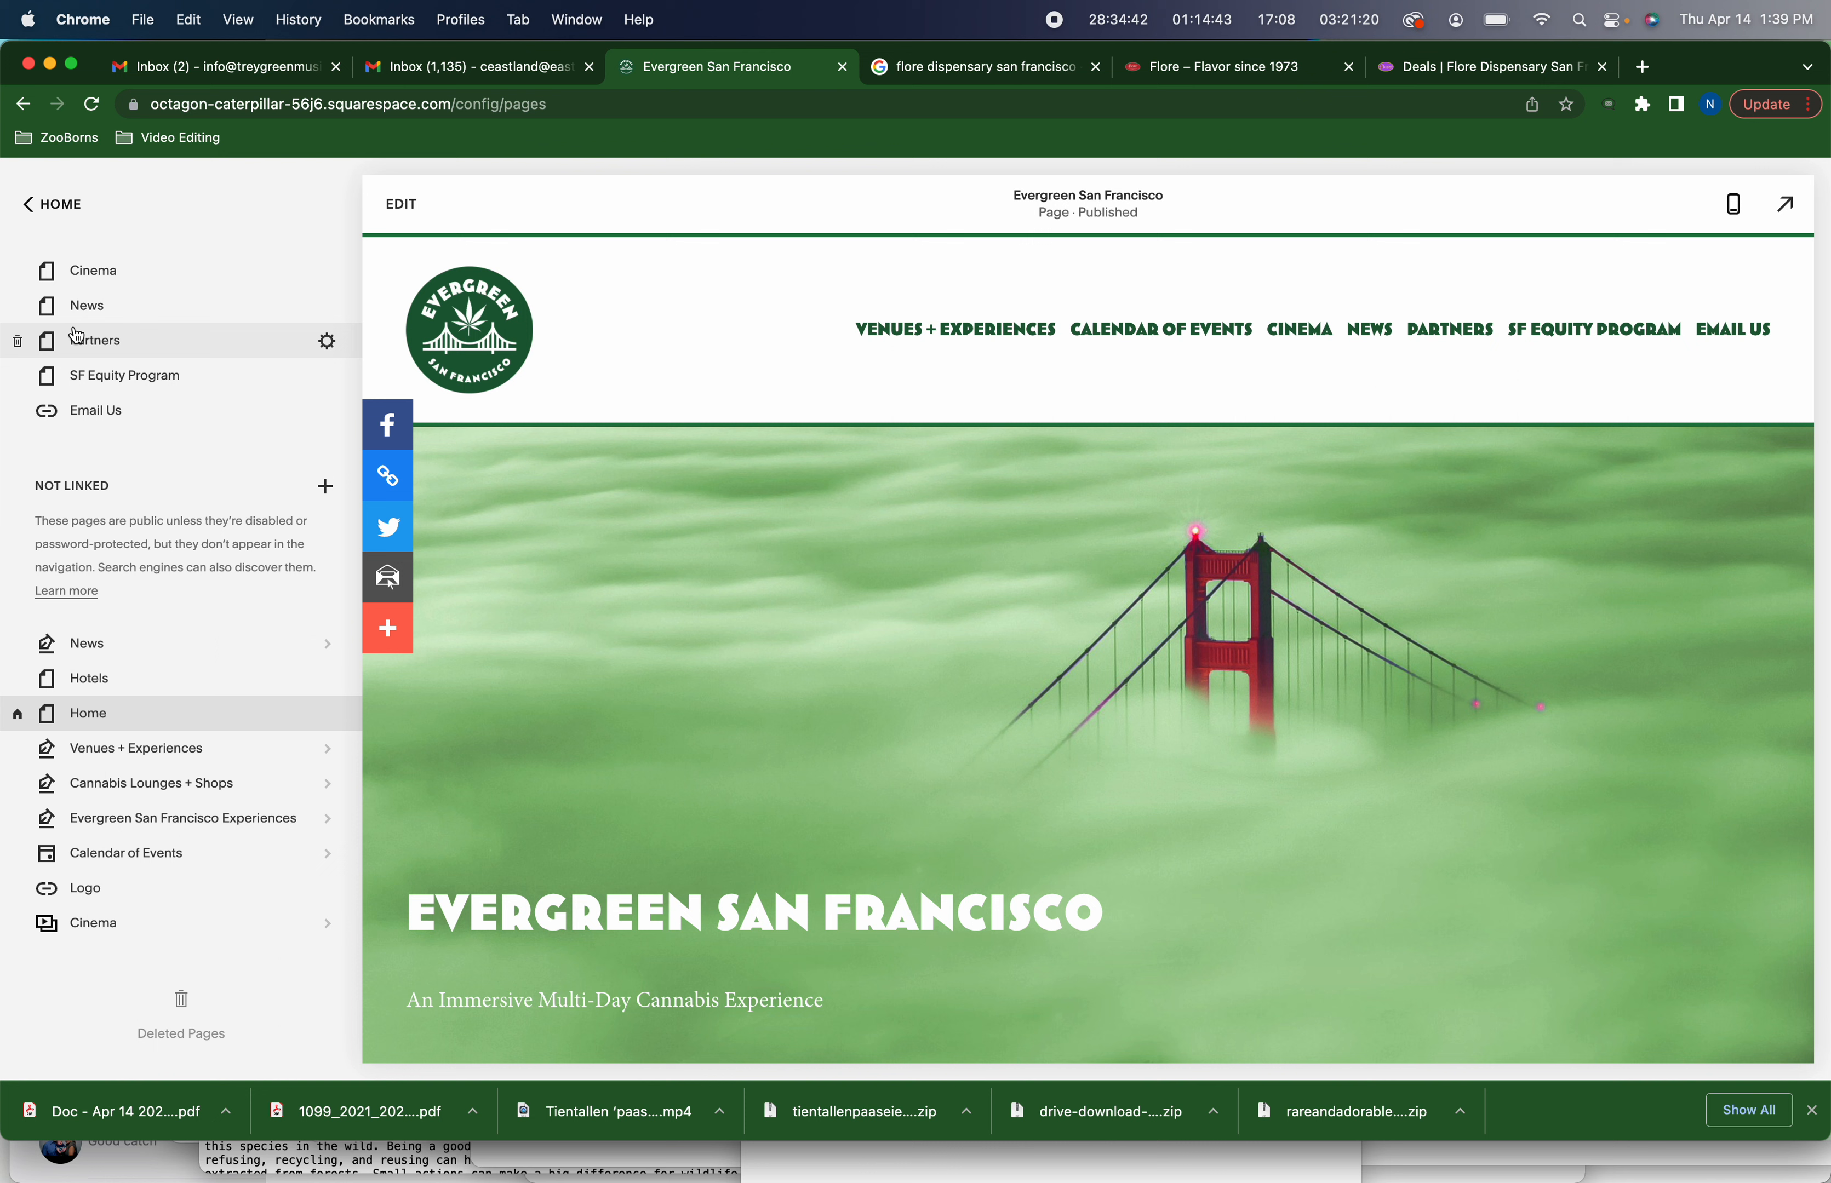
pyautogui.scroll(3, 108, 301)
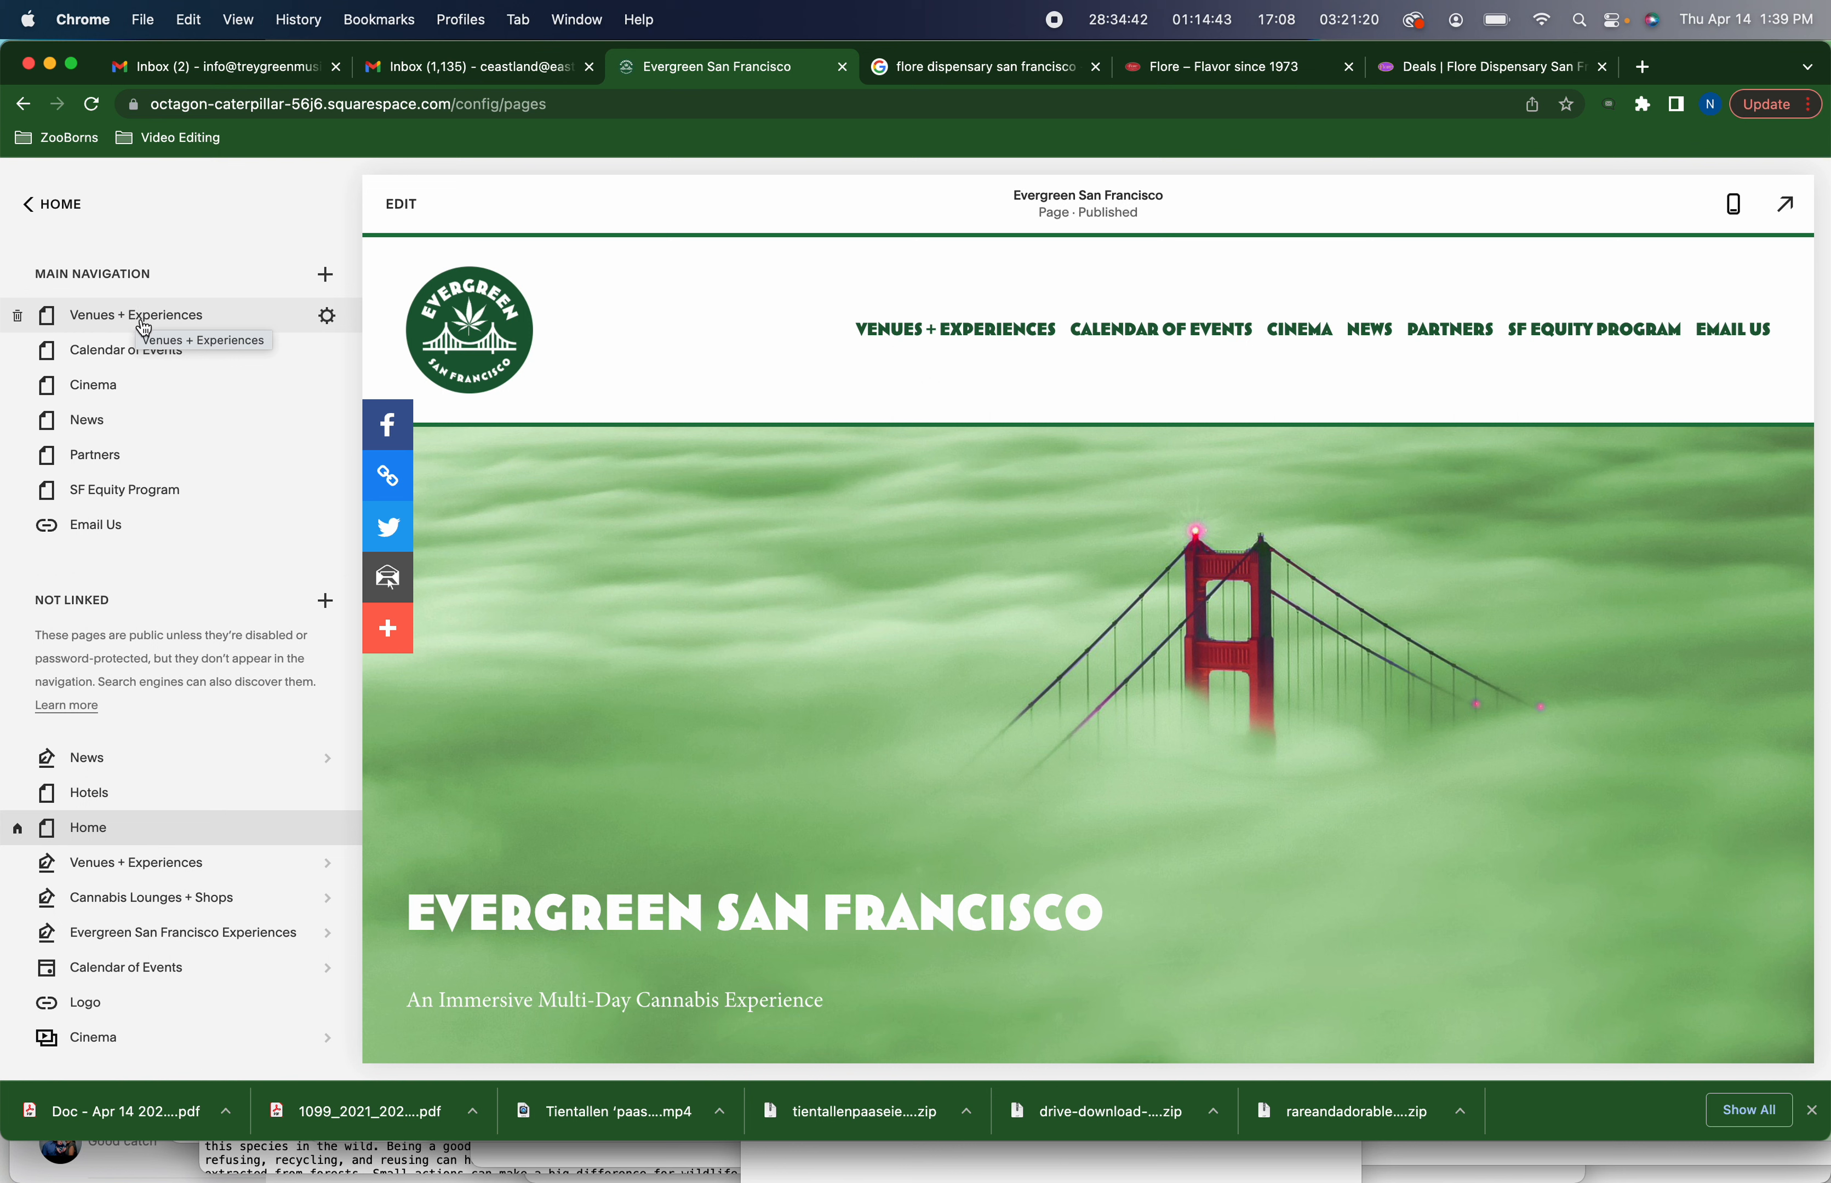
# Open the Venues + Experiences page, follow it to the Cannabis Lounges + Shops post and review its listings
pyautogui.click(1012, 336)
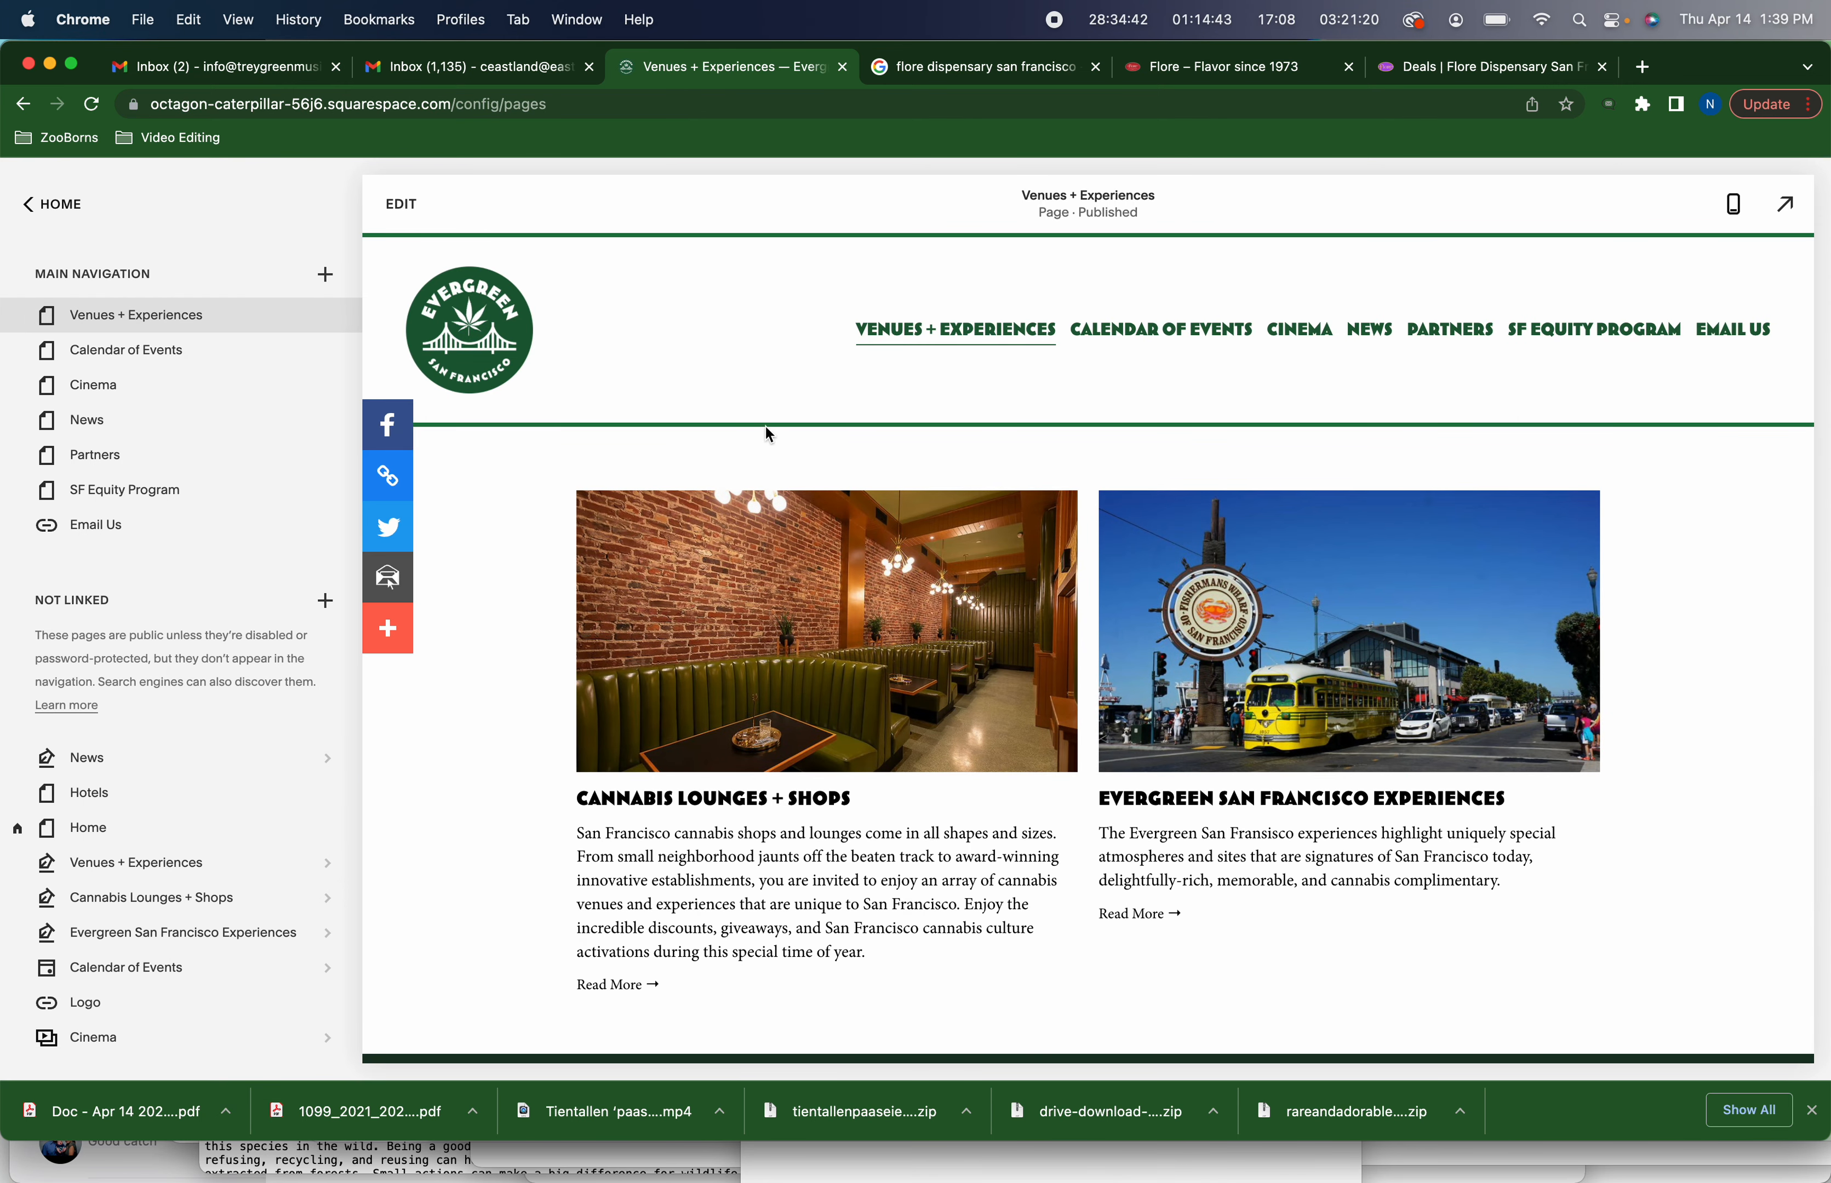
pyautogui.click(647, 800)
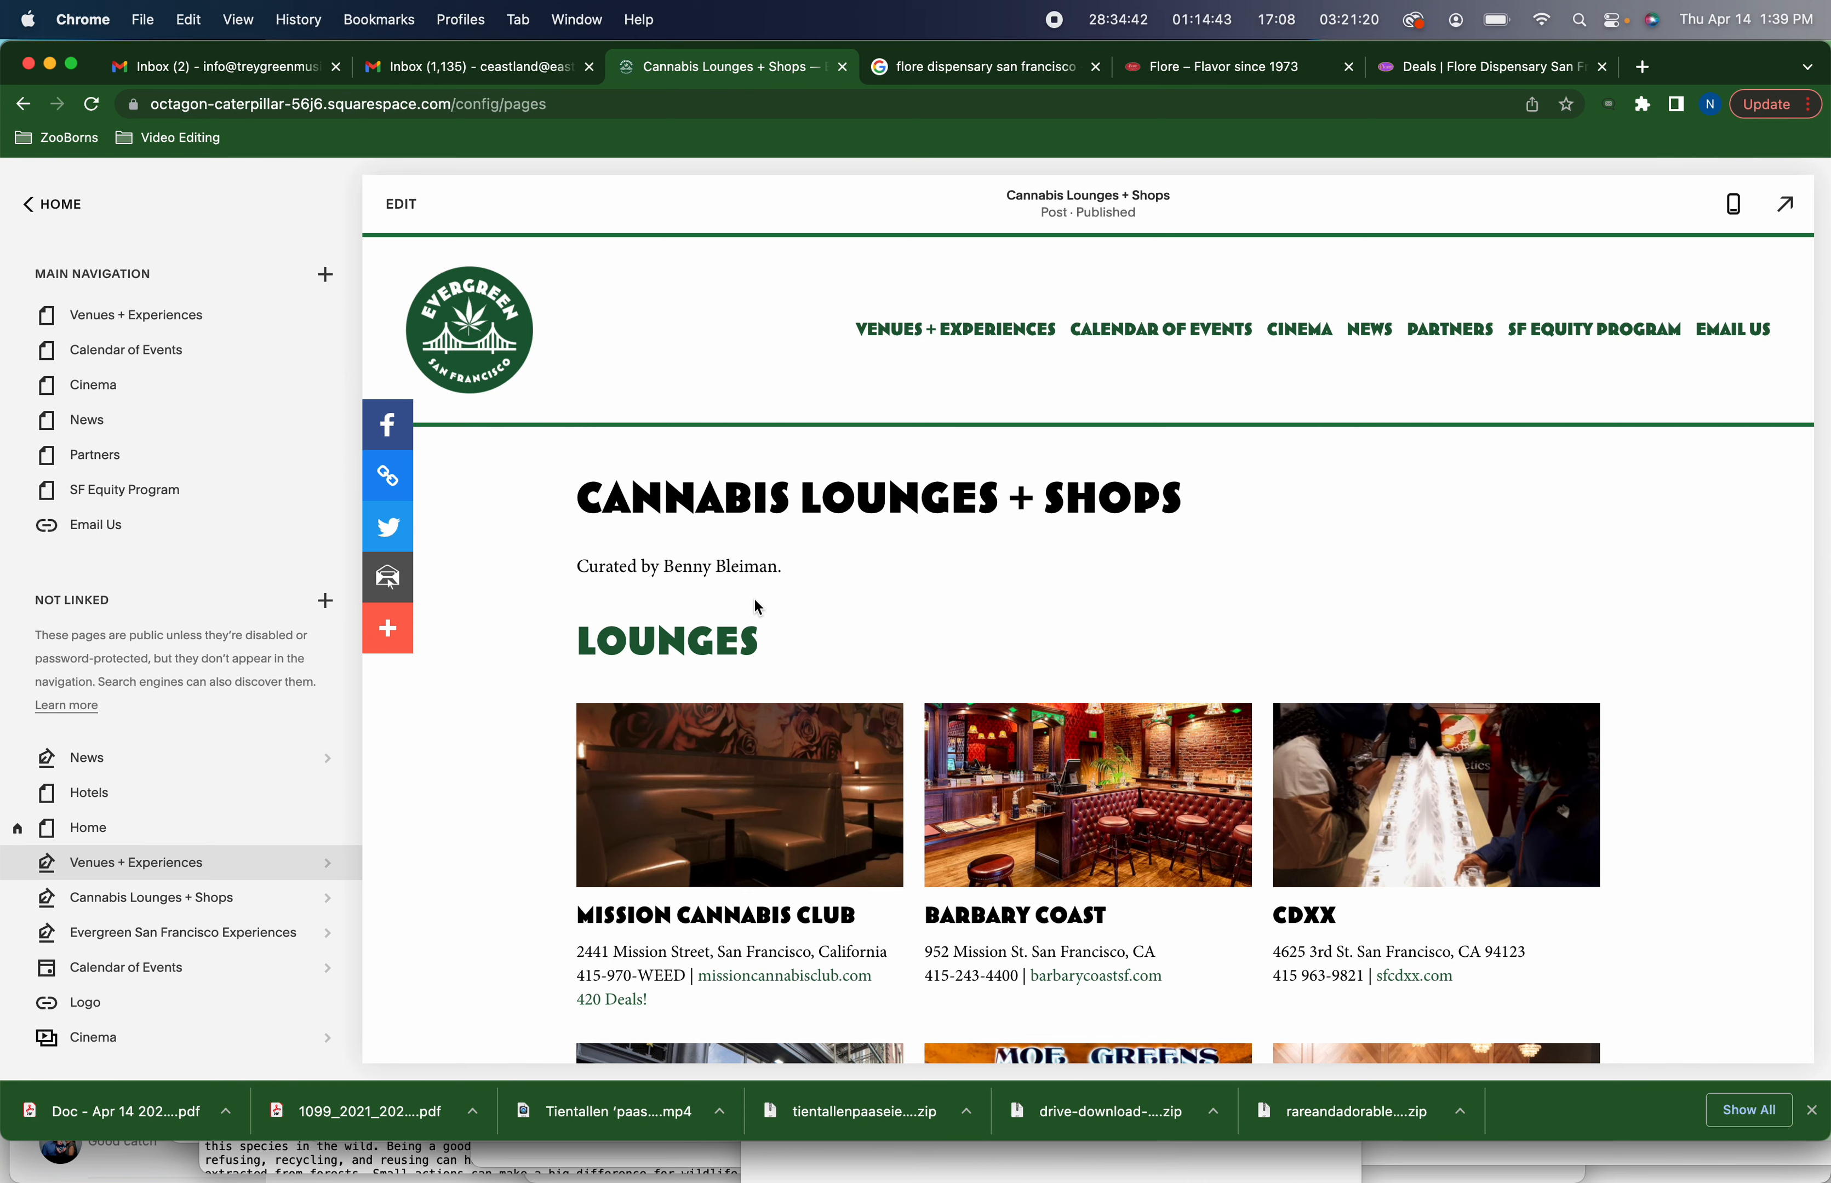
pyautogui.scroll(-5, 755, 601)
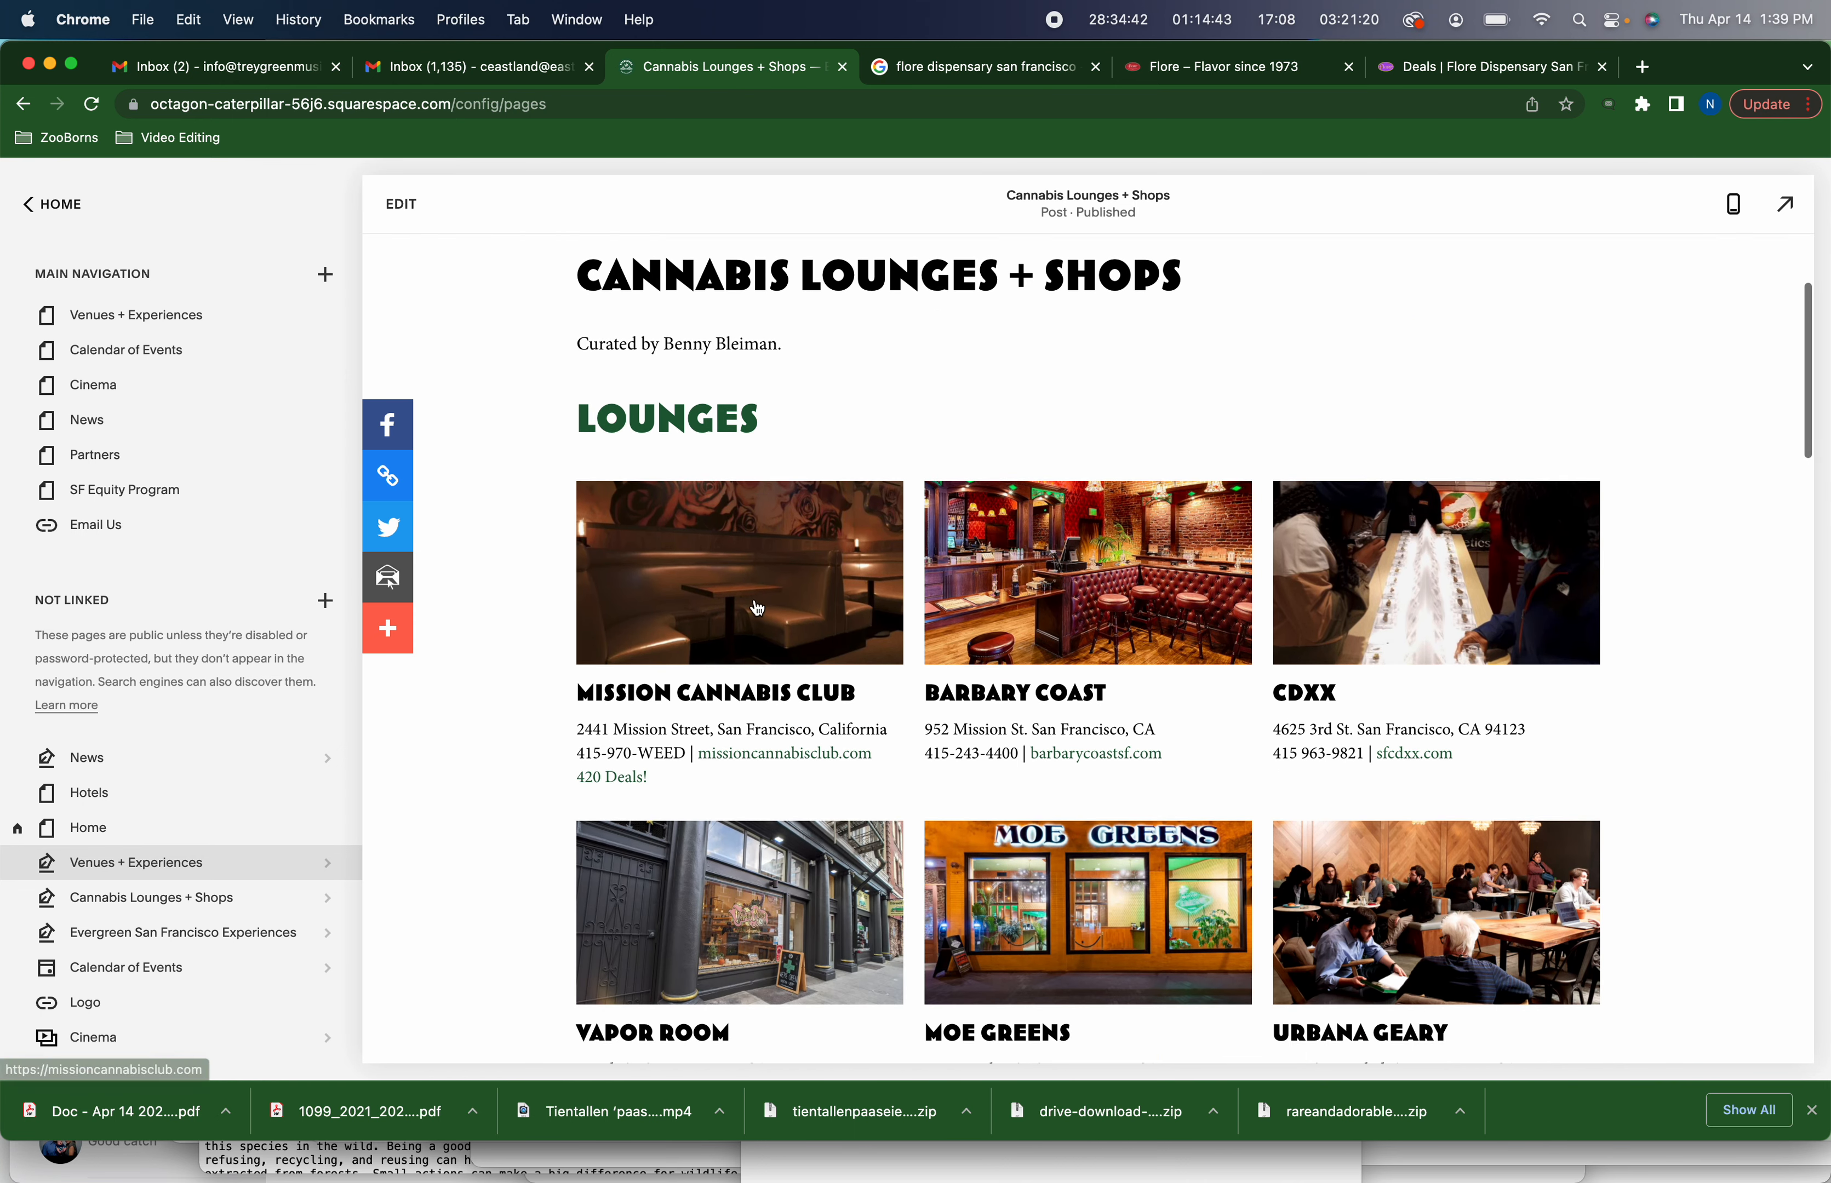
pyautogui.scroll(5, 755, 601)
pyautogui.scroll(-1, 743, 658)
pyautogui.scroll(-2, 777, 616)
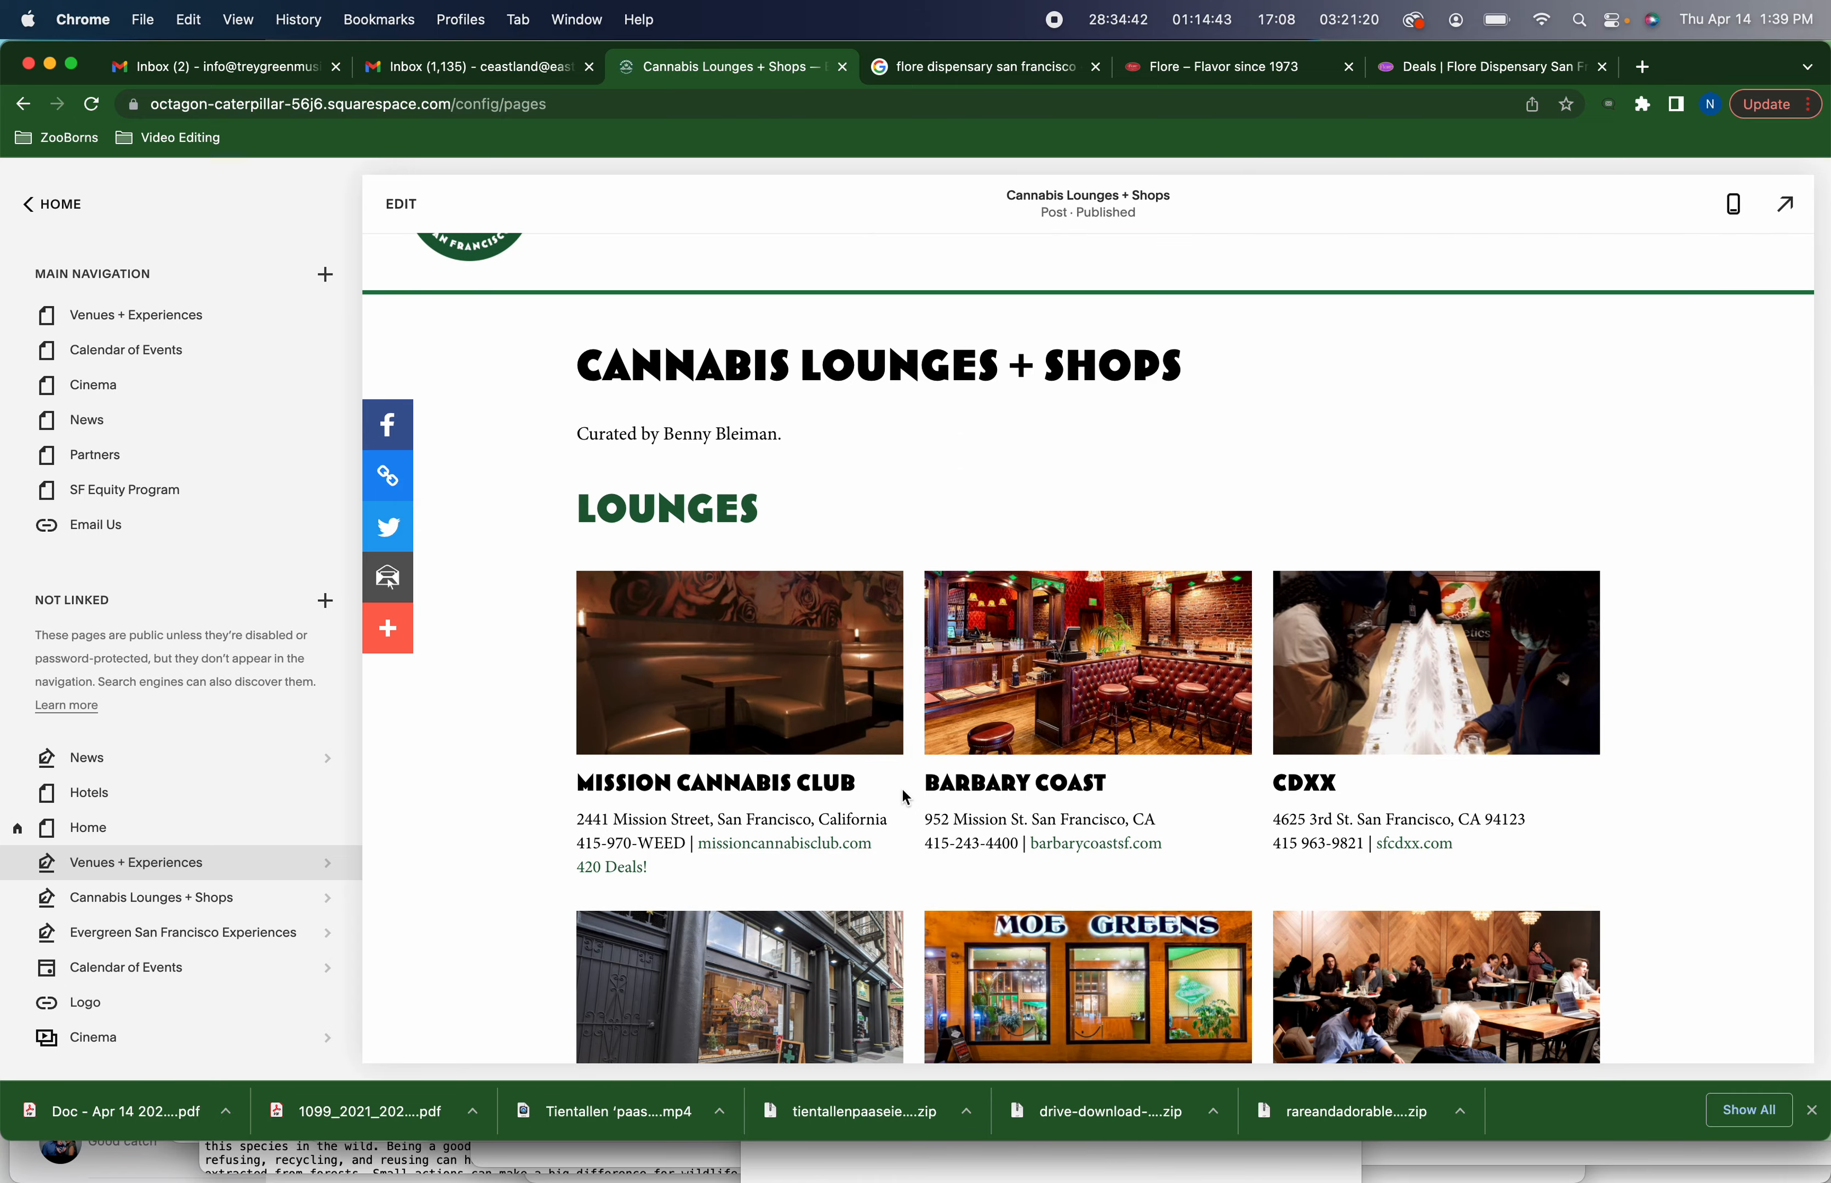
pyautogui.scroll(-1, 905, 797)
pyautogui.scroll(-2, 904, 798)
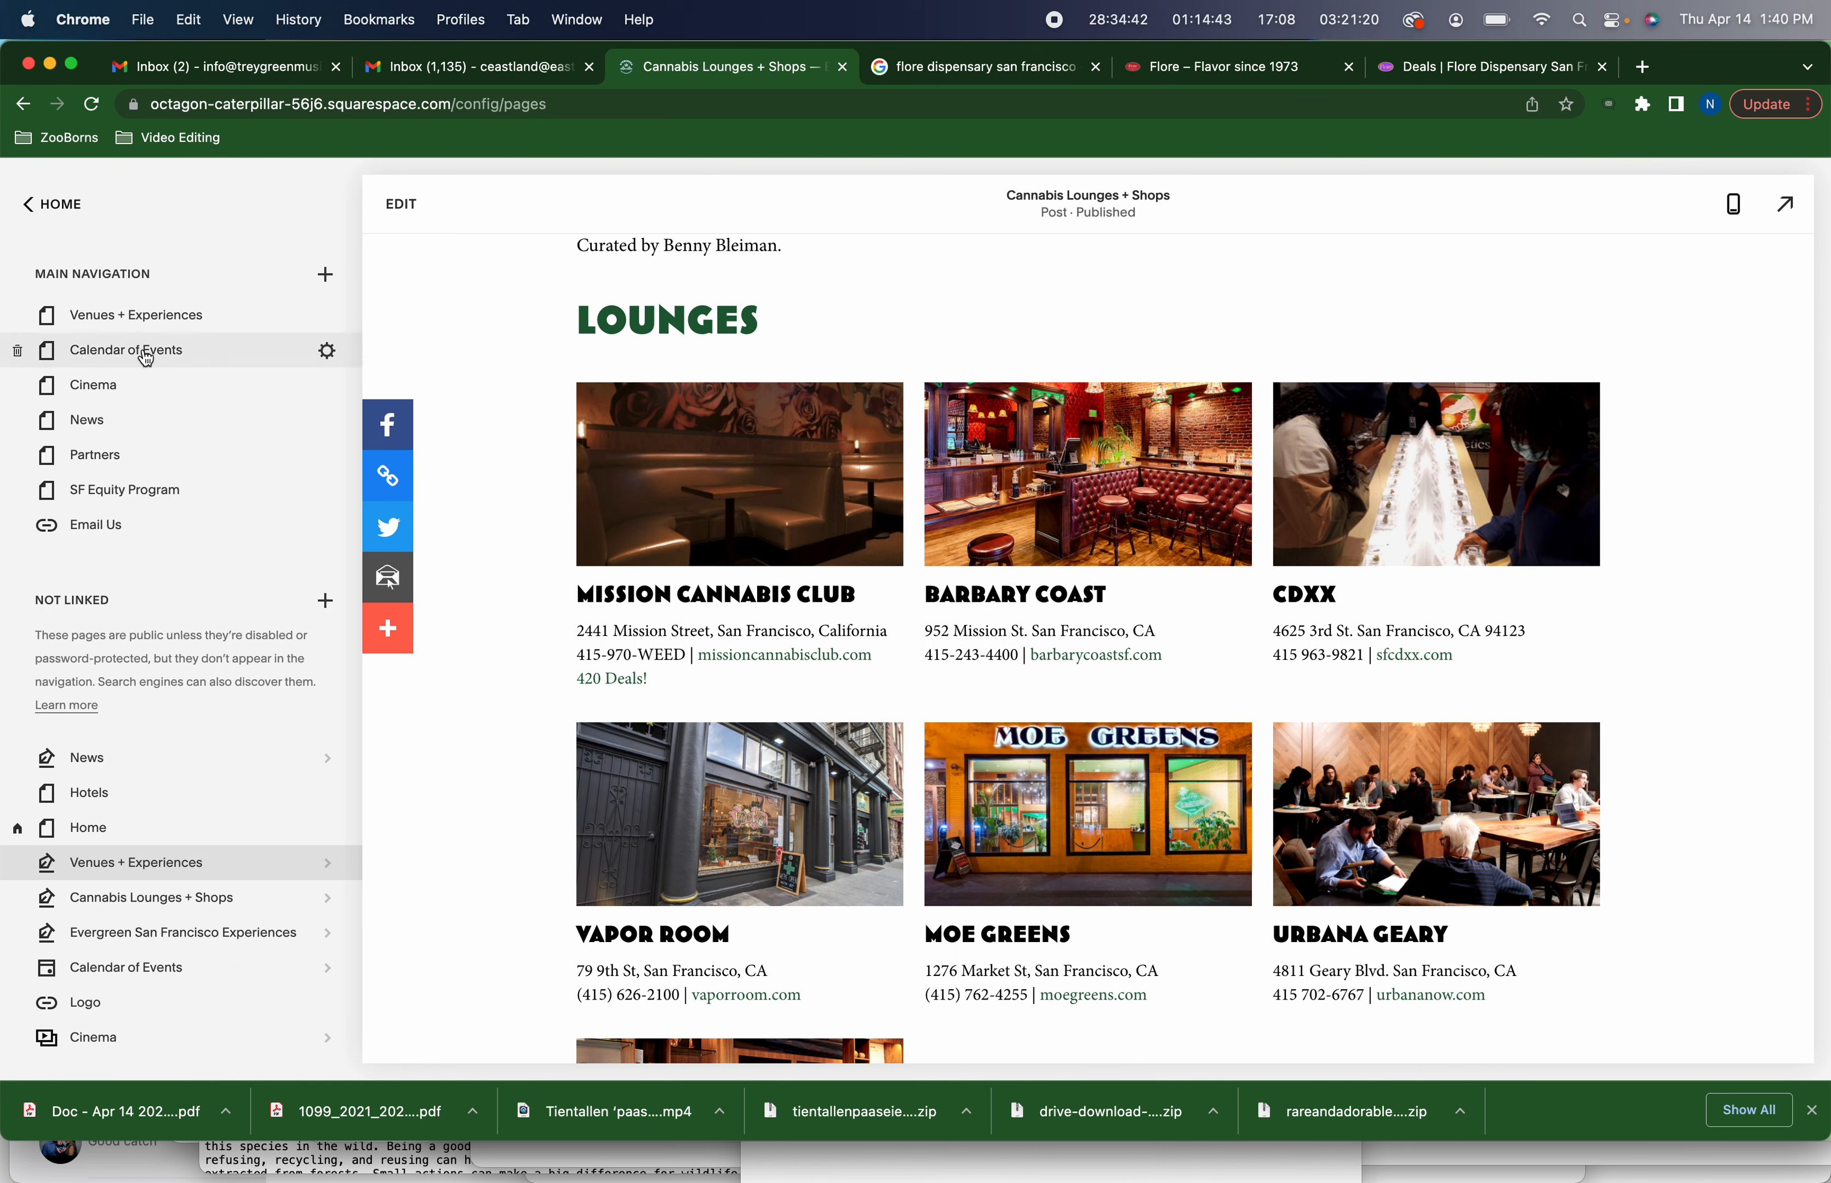
pyautogui.scroll(-1, 201, 634)
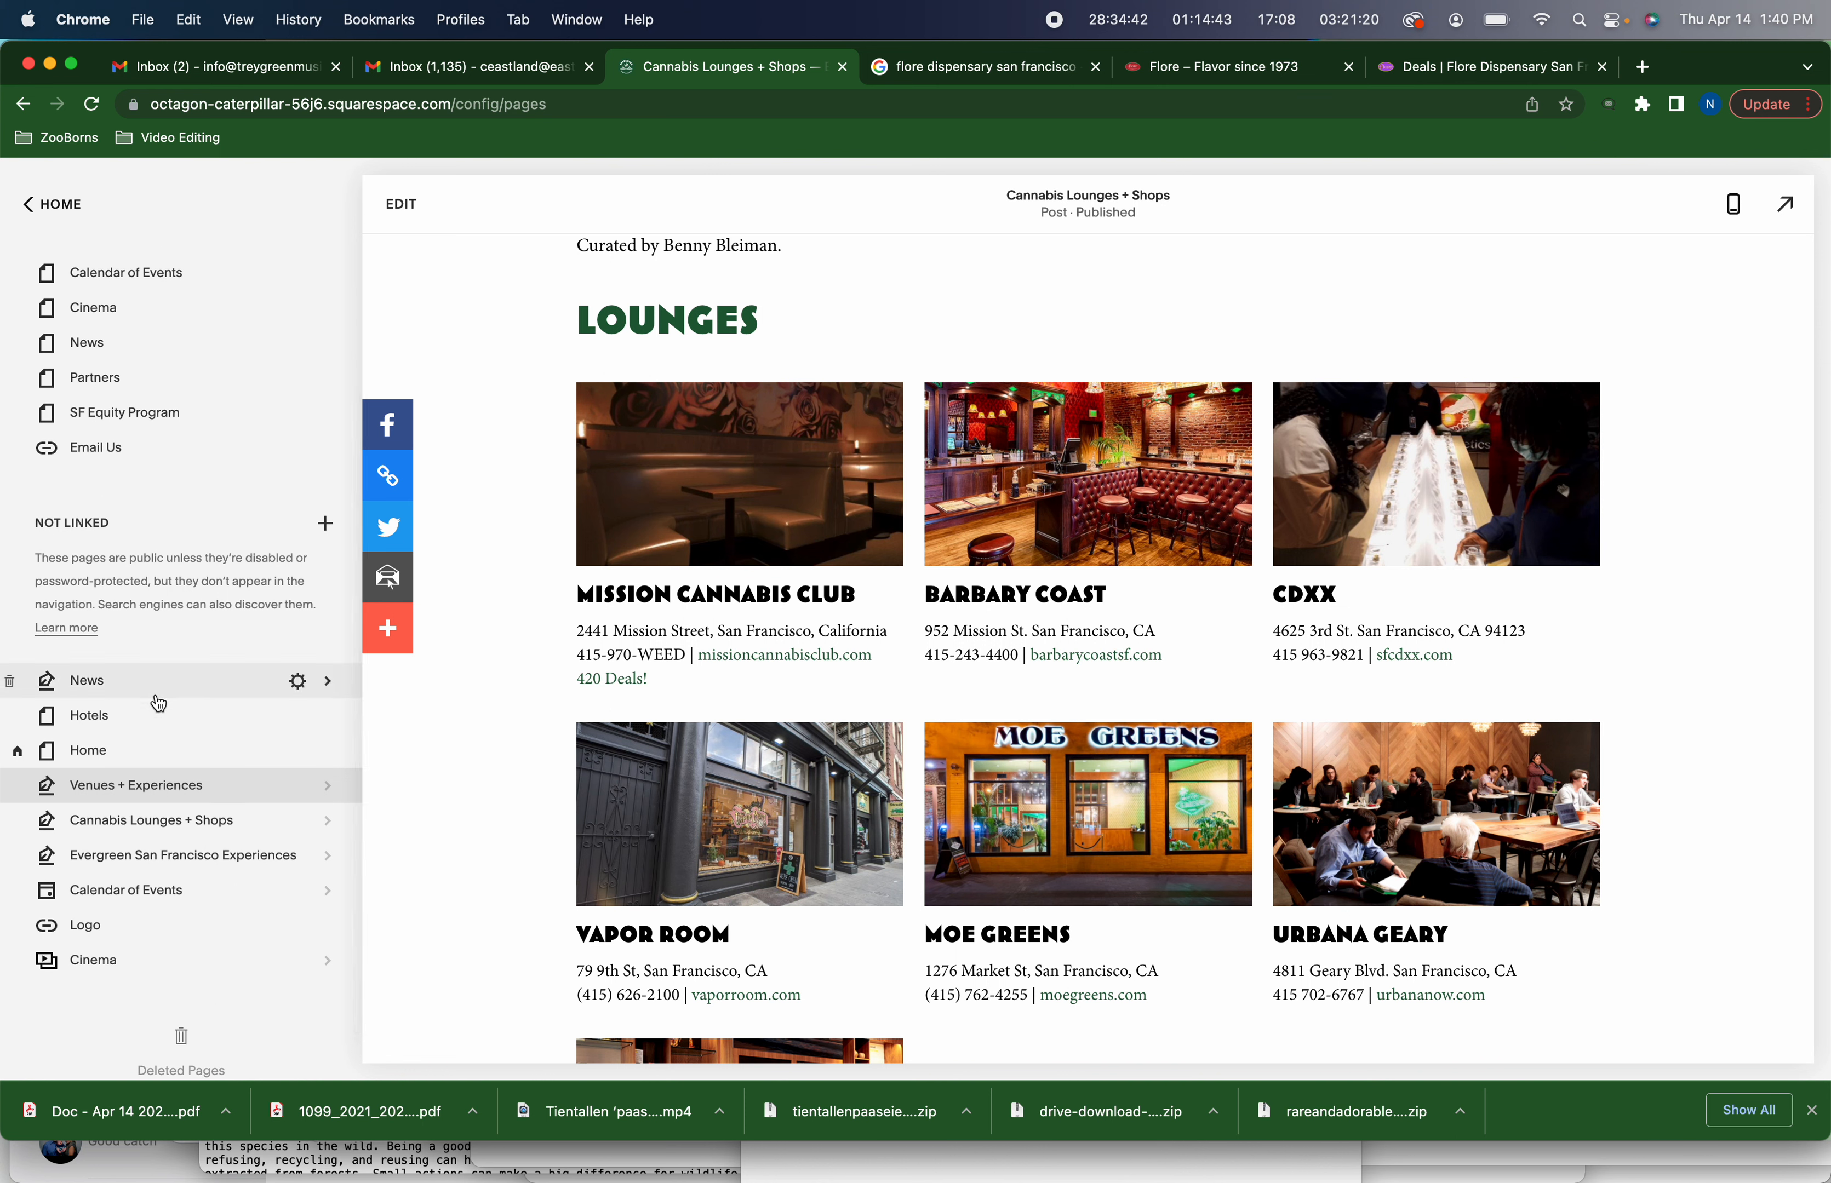
# Open the Cannabis Lounges + Shops blog from the not-linked pages and review its existing posts
pyautogui.click(243, 826)
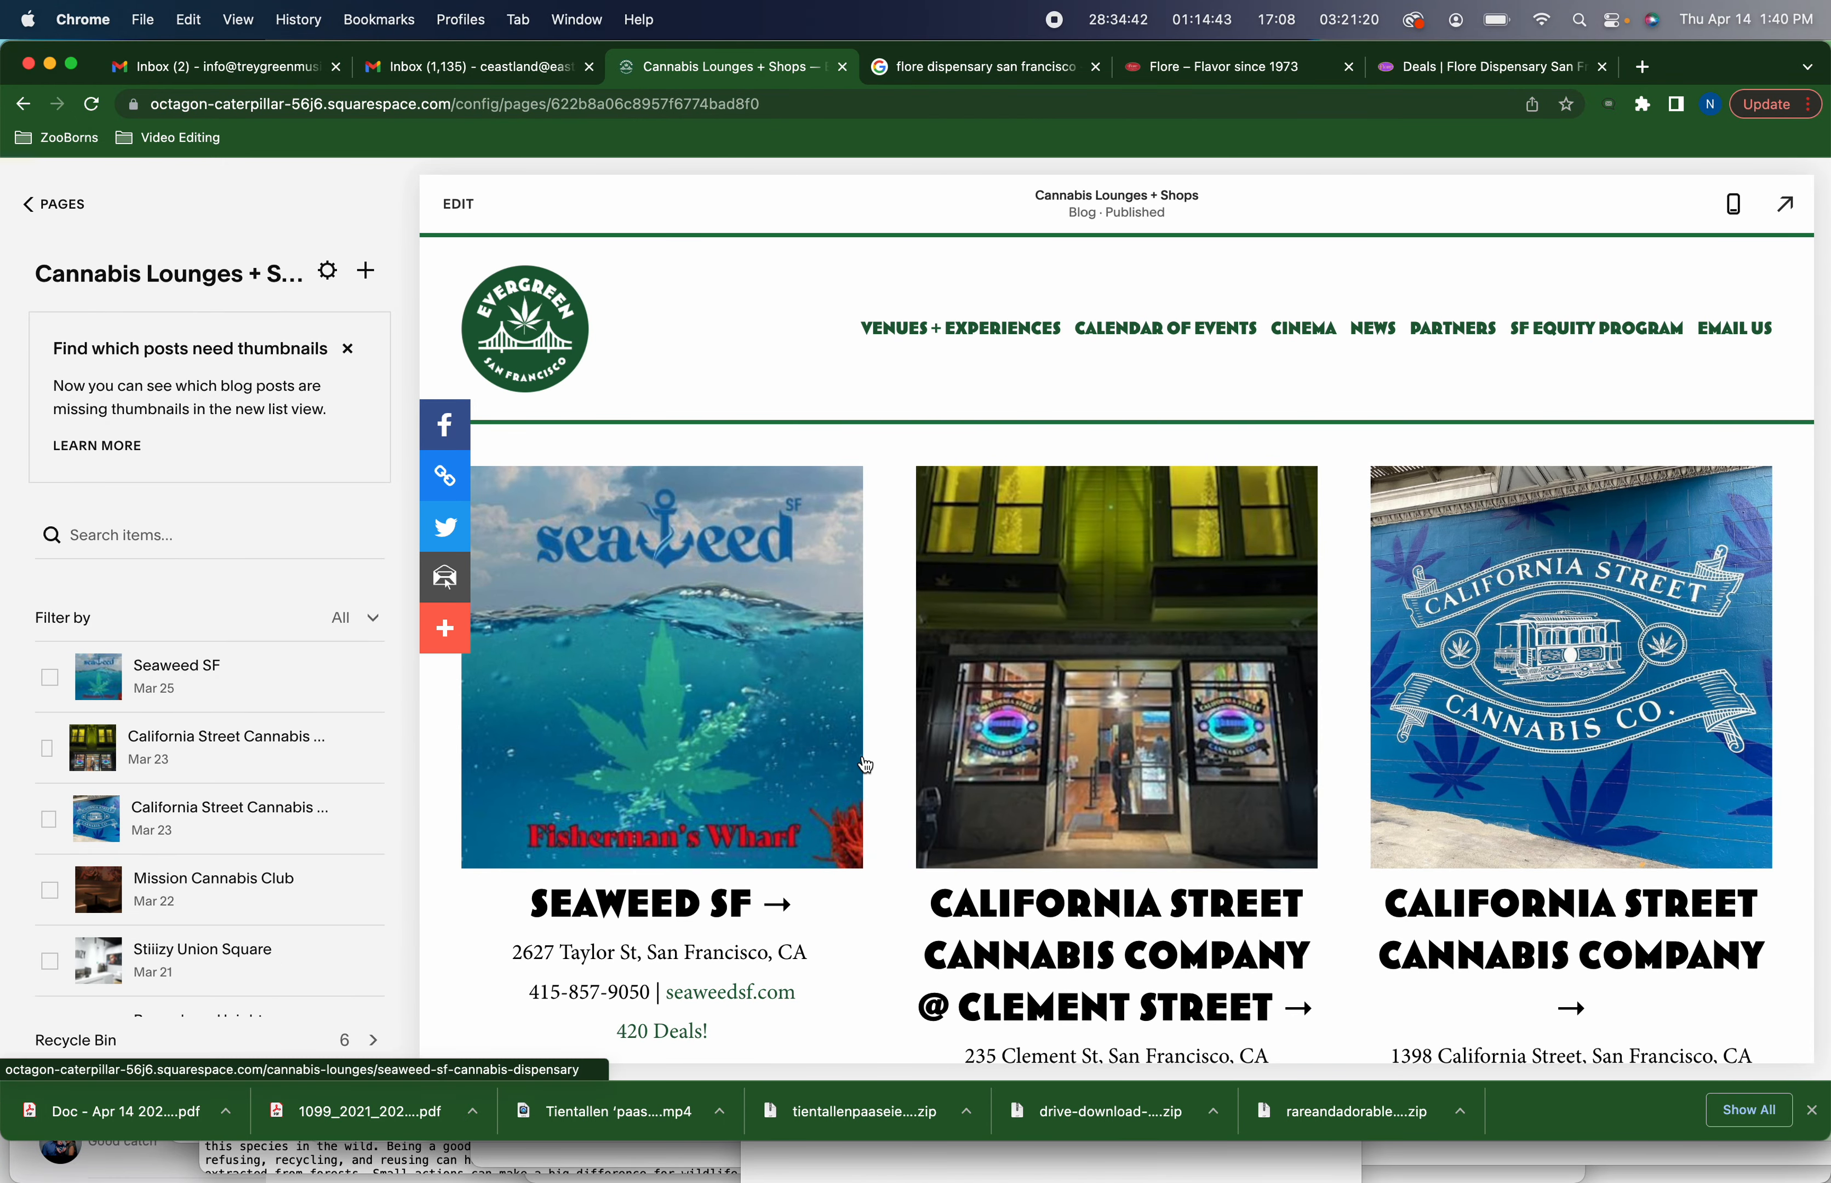
pyautogui.scroll(-4, 852, 776)
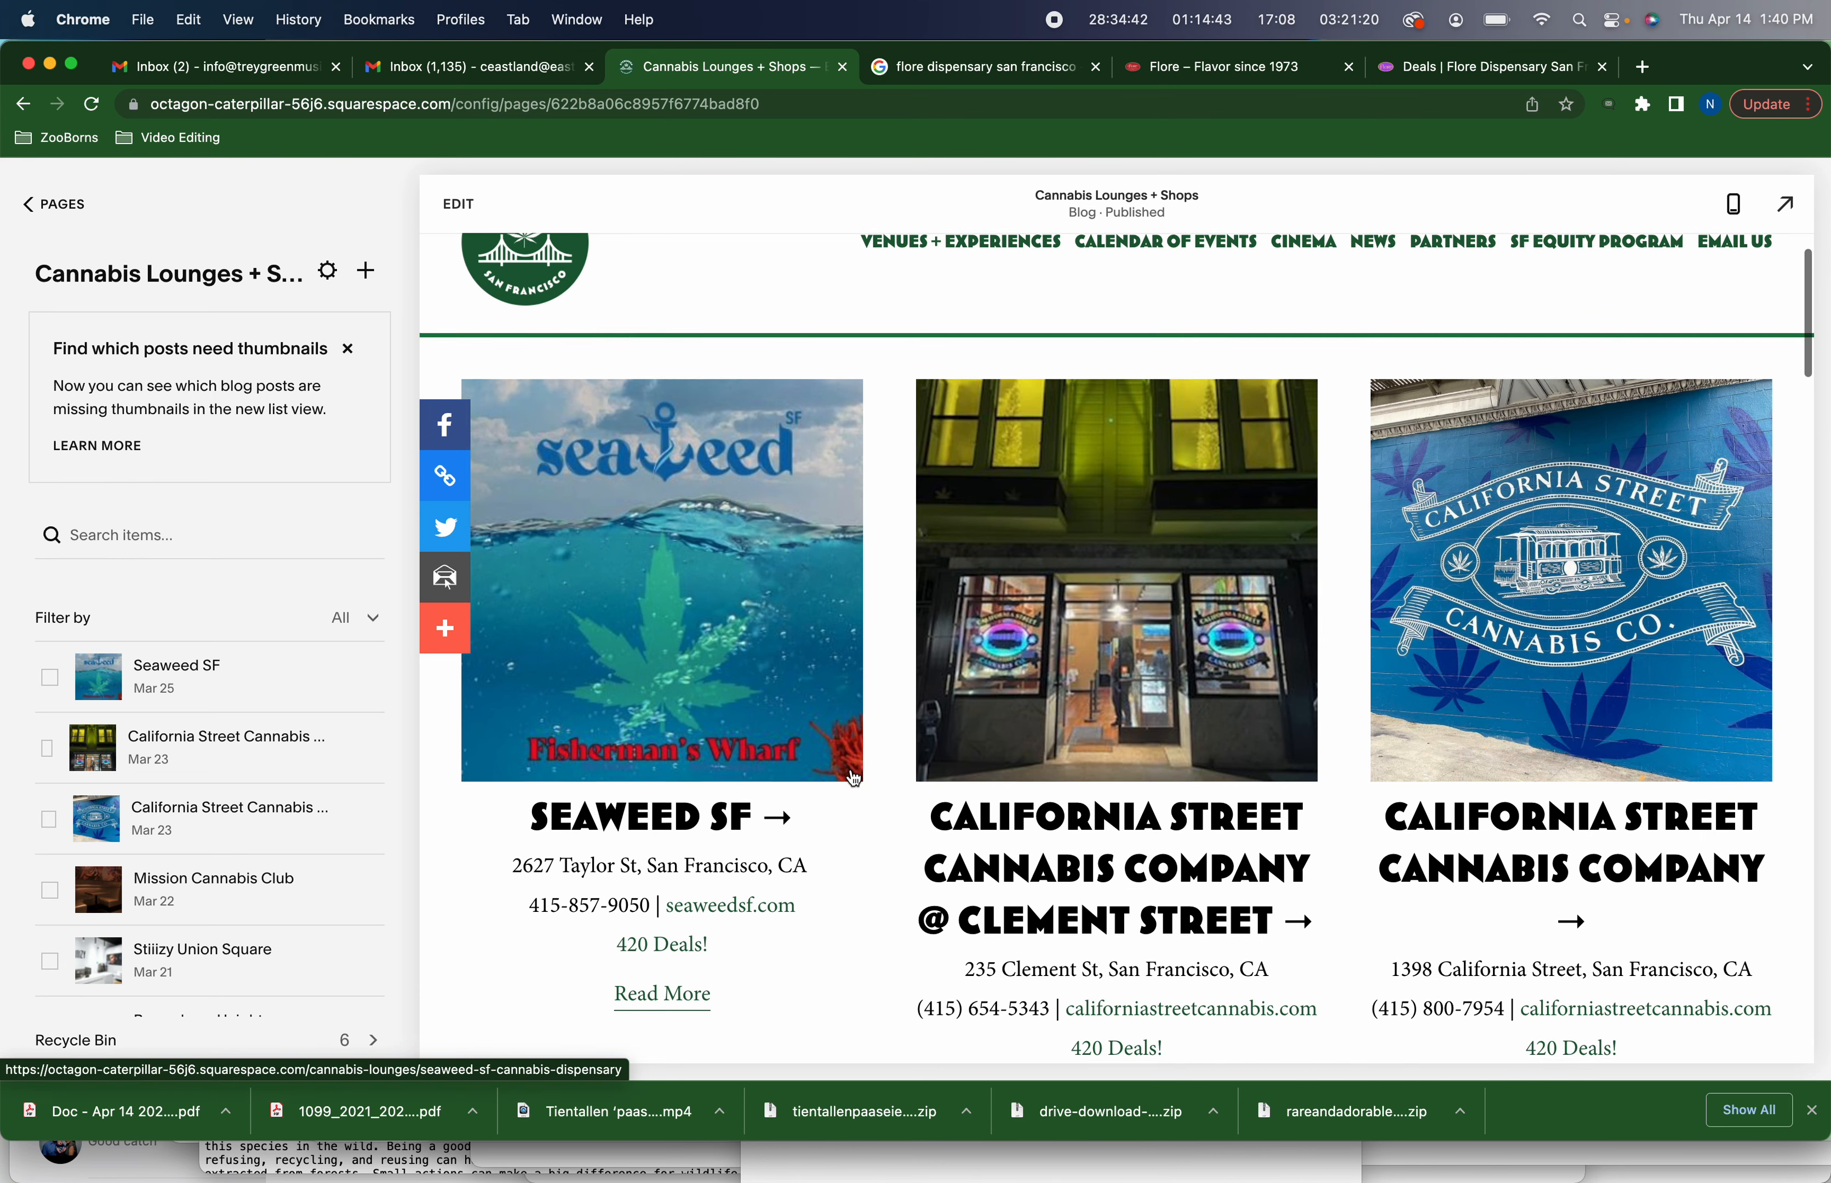
pyautogui.scroll(-4, 849, 767)
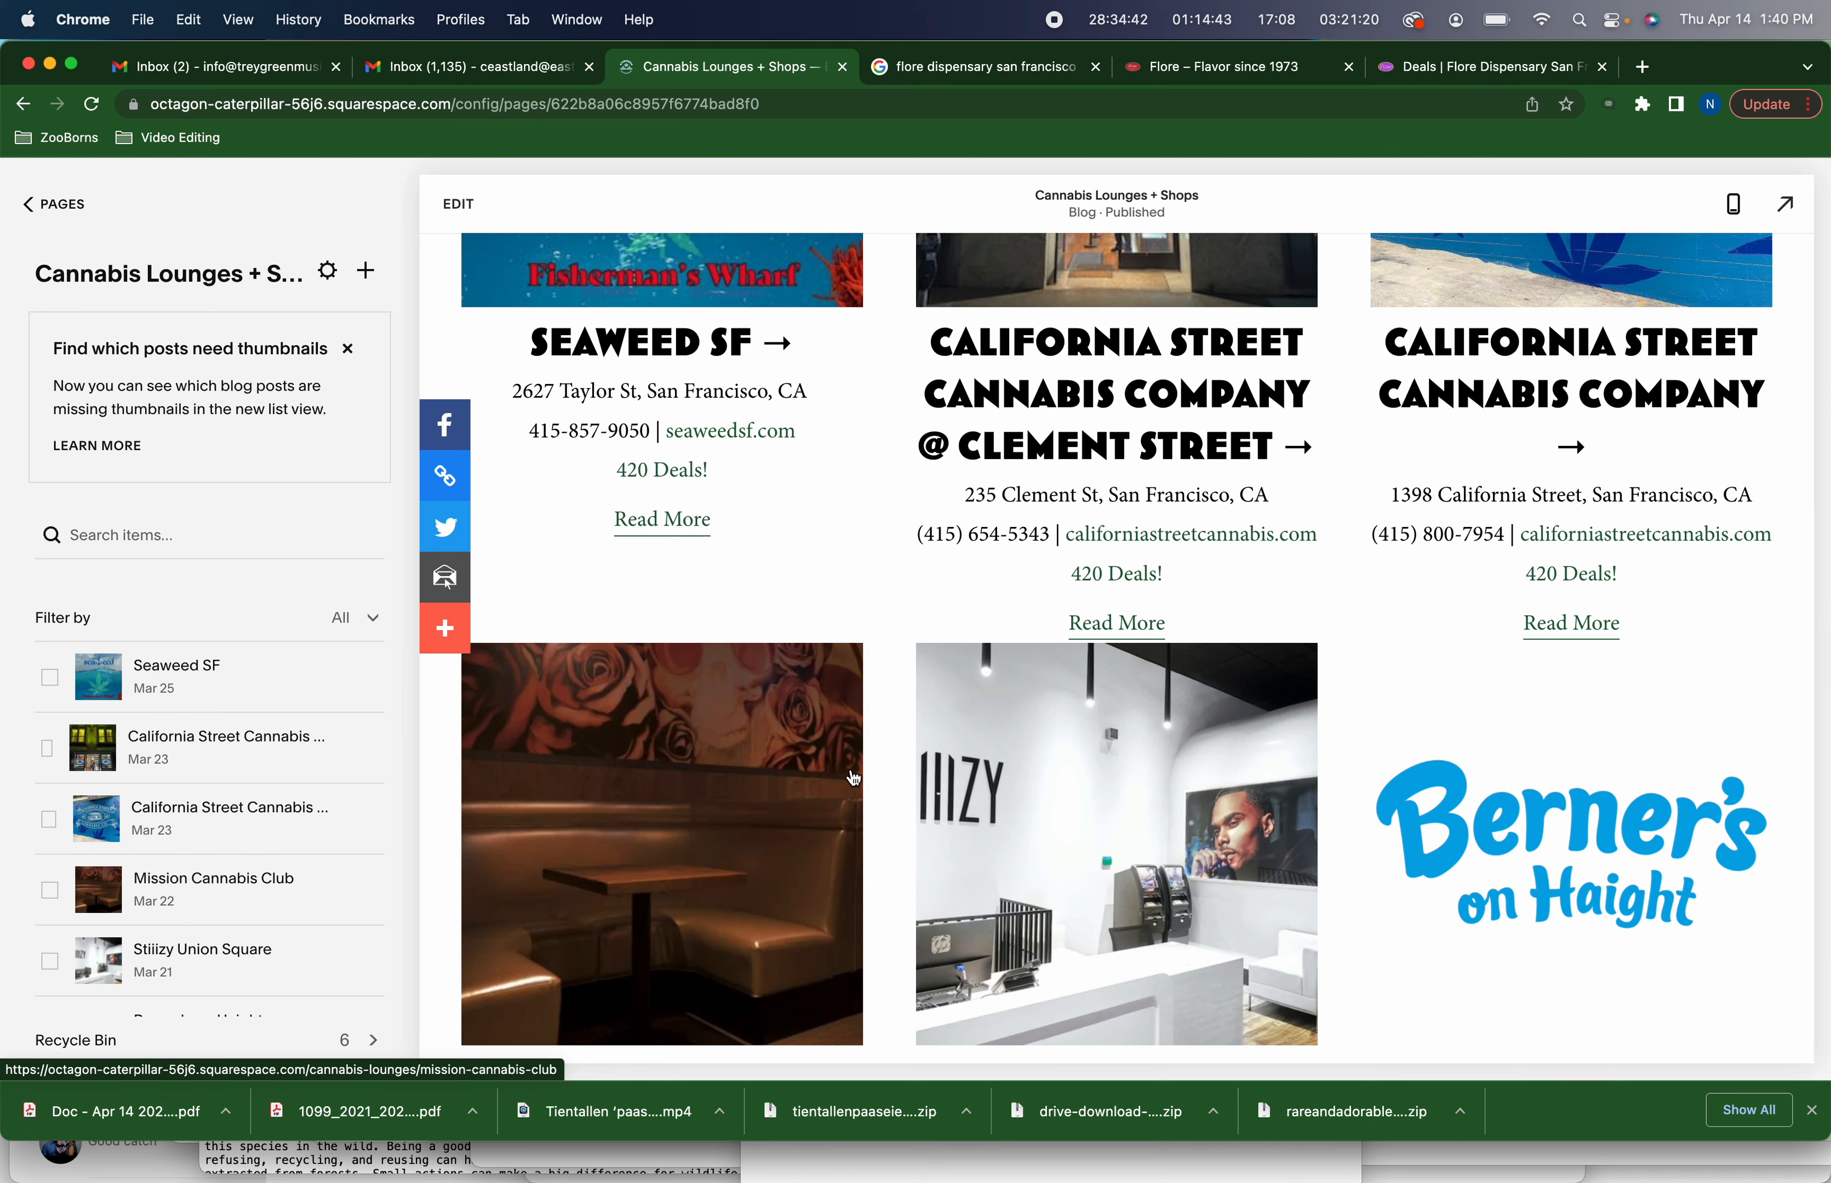
pyautogui.scroll(3, 852, 778)
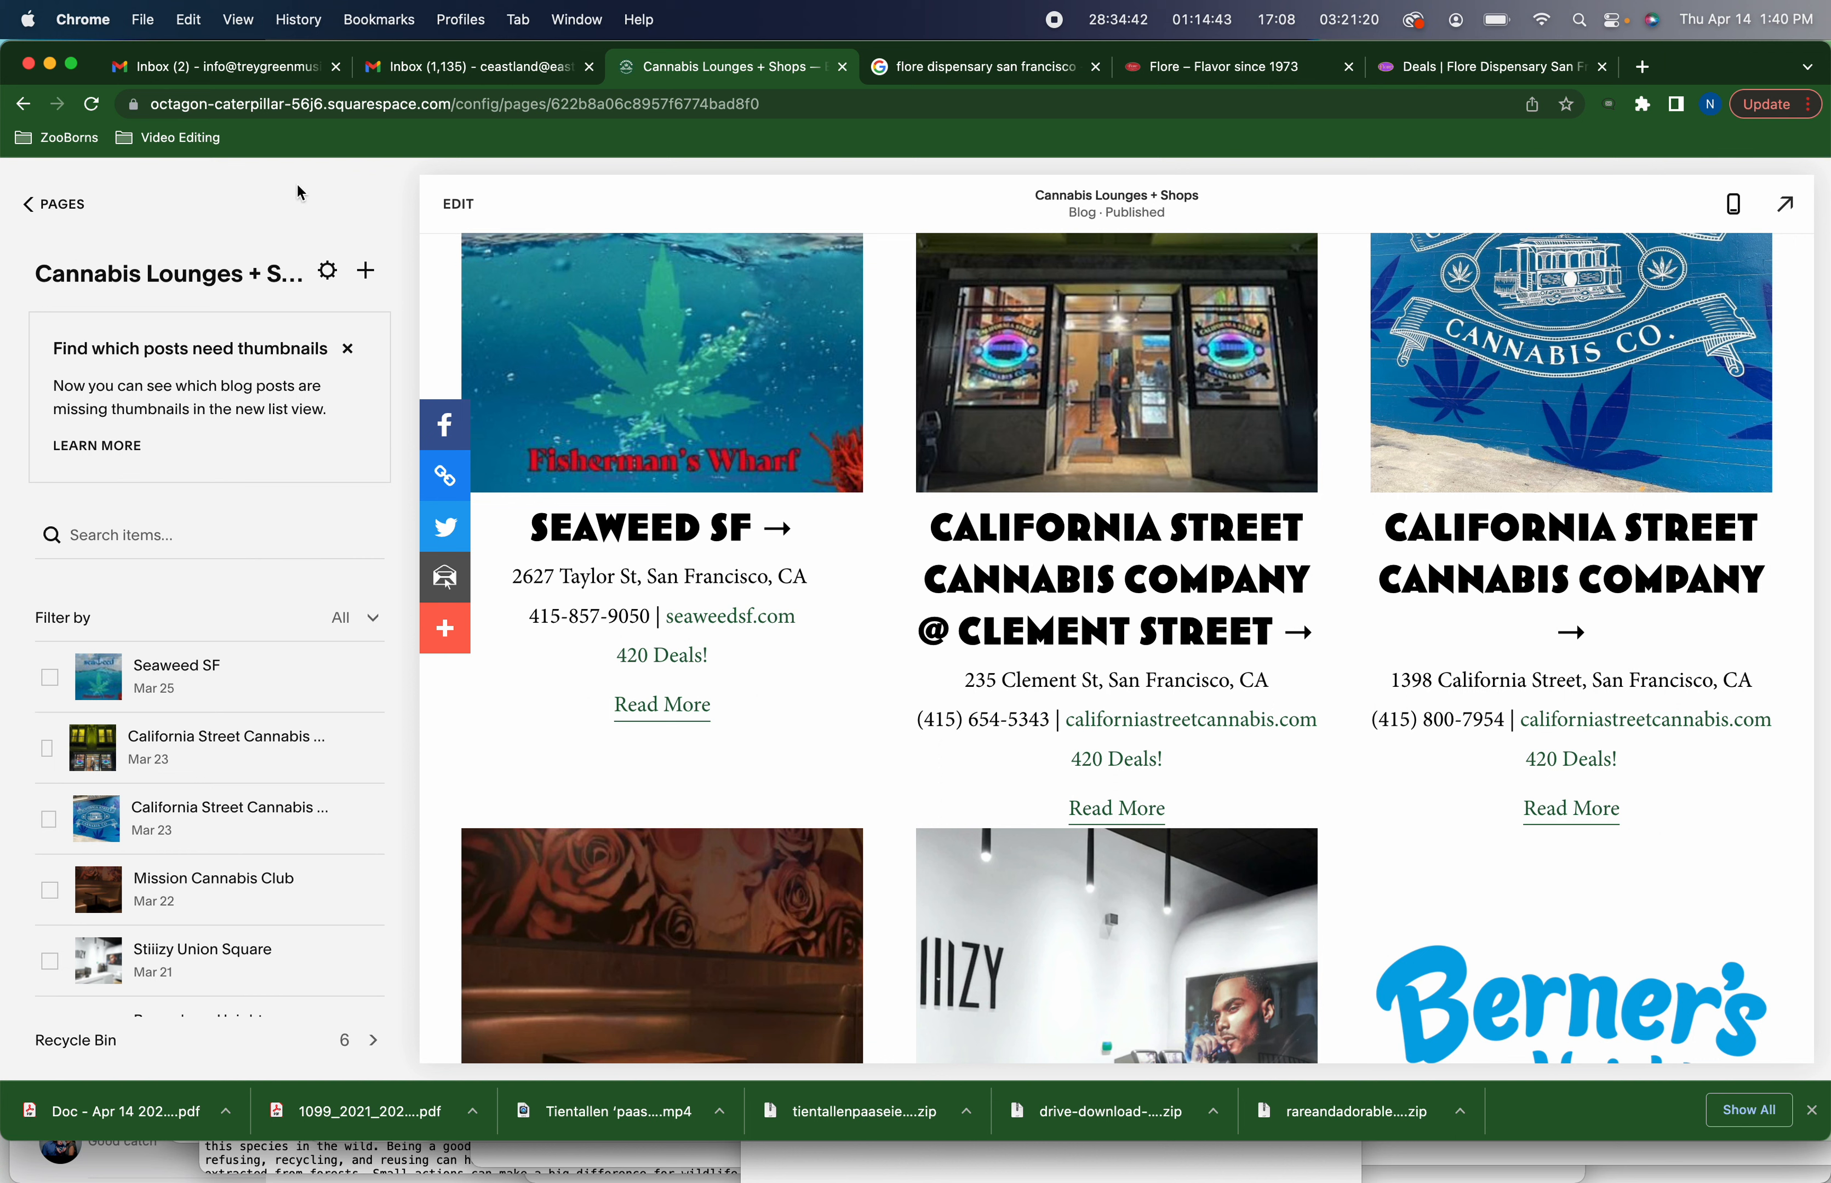
# Add a new blog post and give it the title Flore Dispensary, copied from the notes document
pyautogui.click(367, 274)
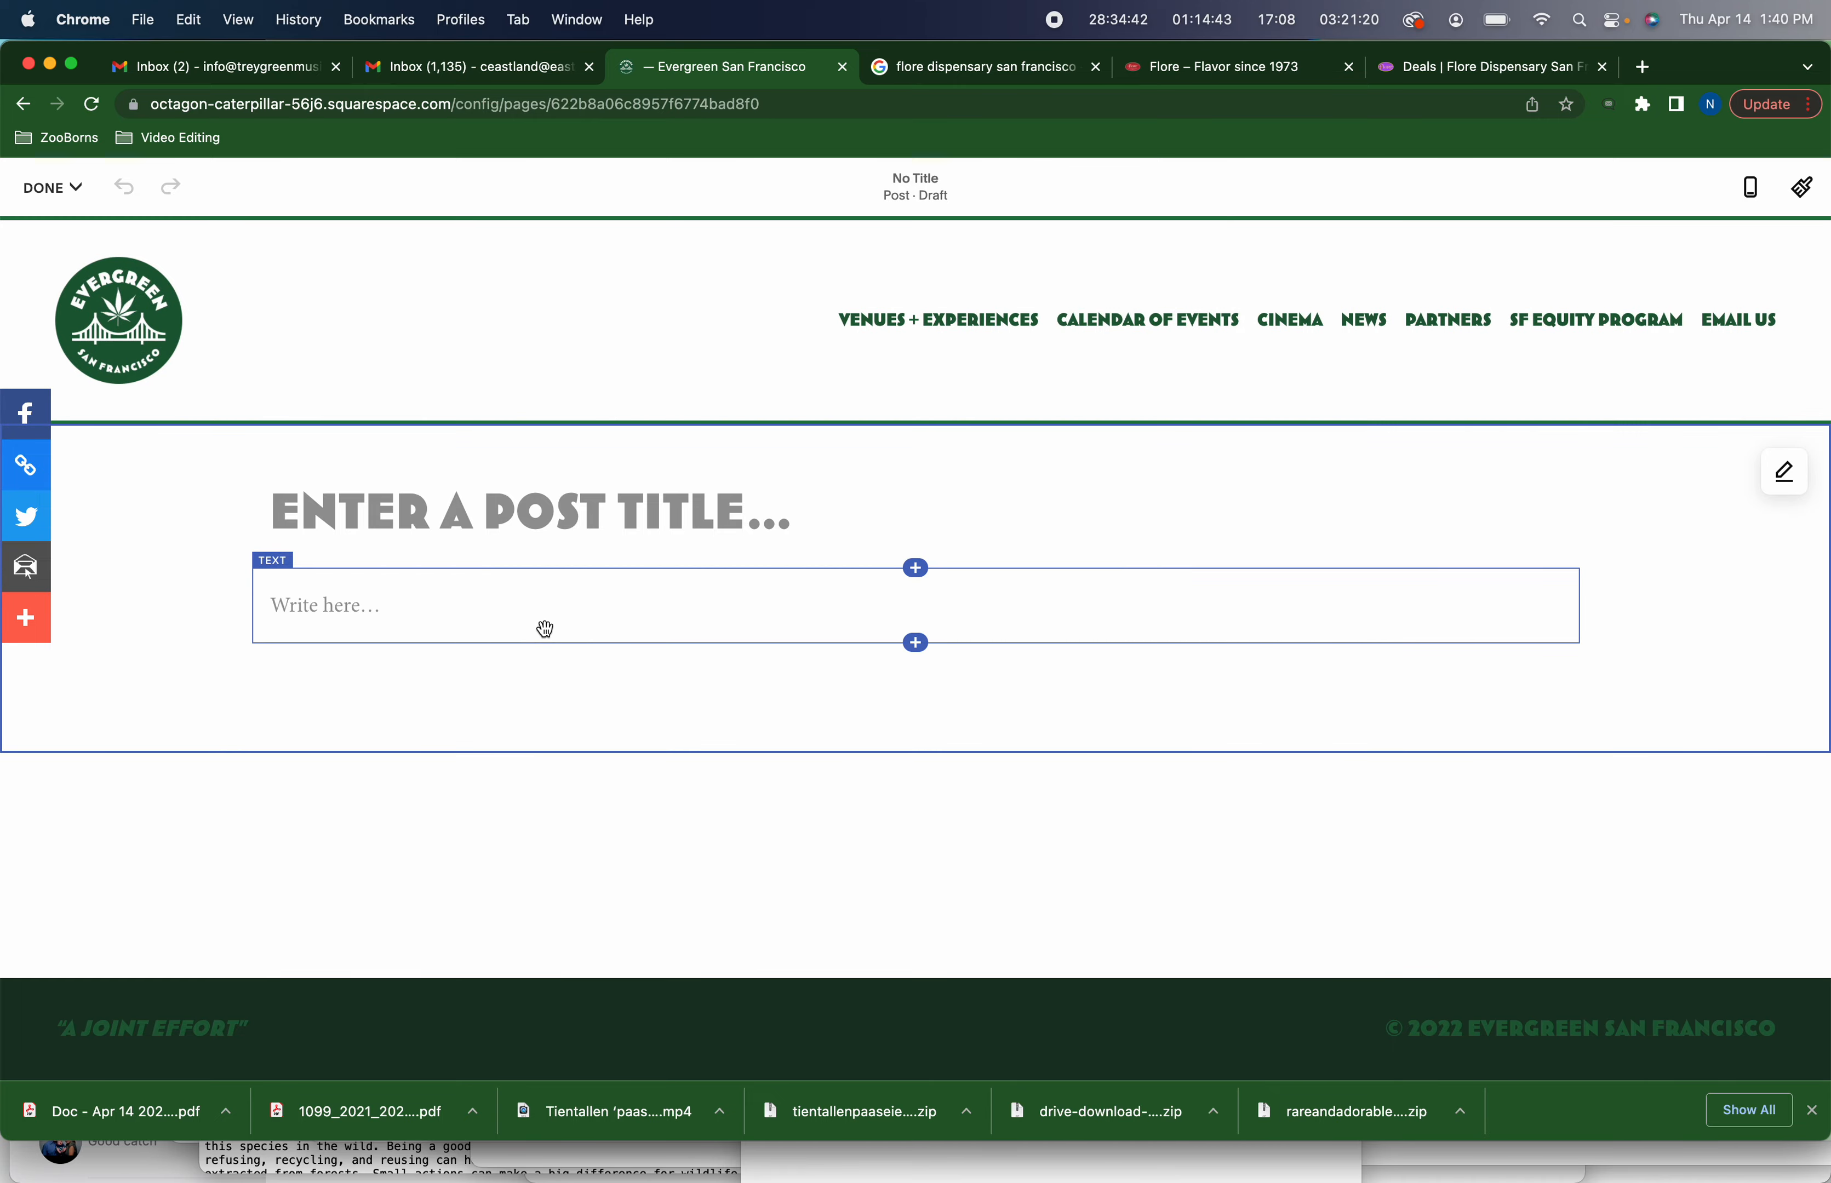
pyautogui.press('super+Tab')
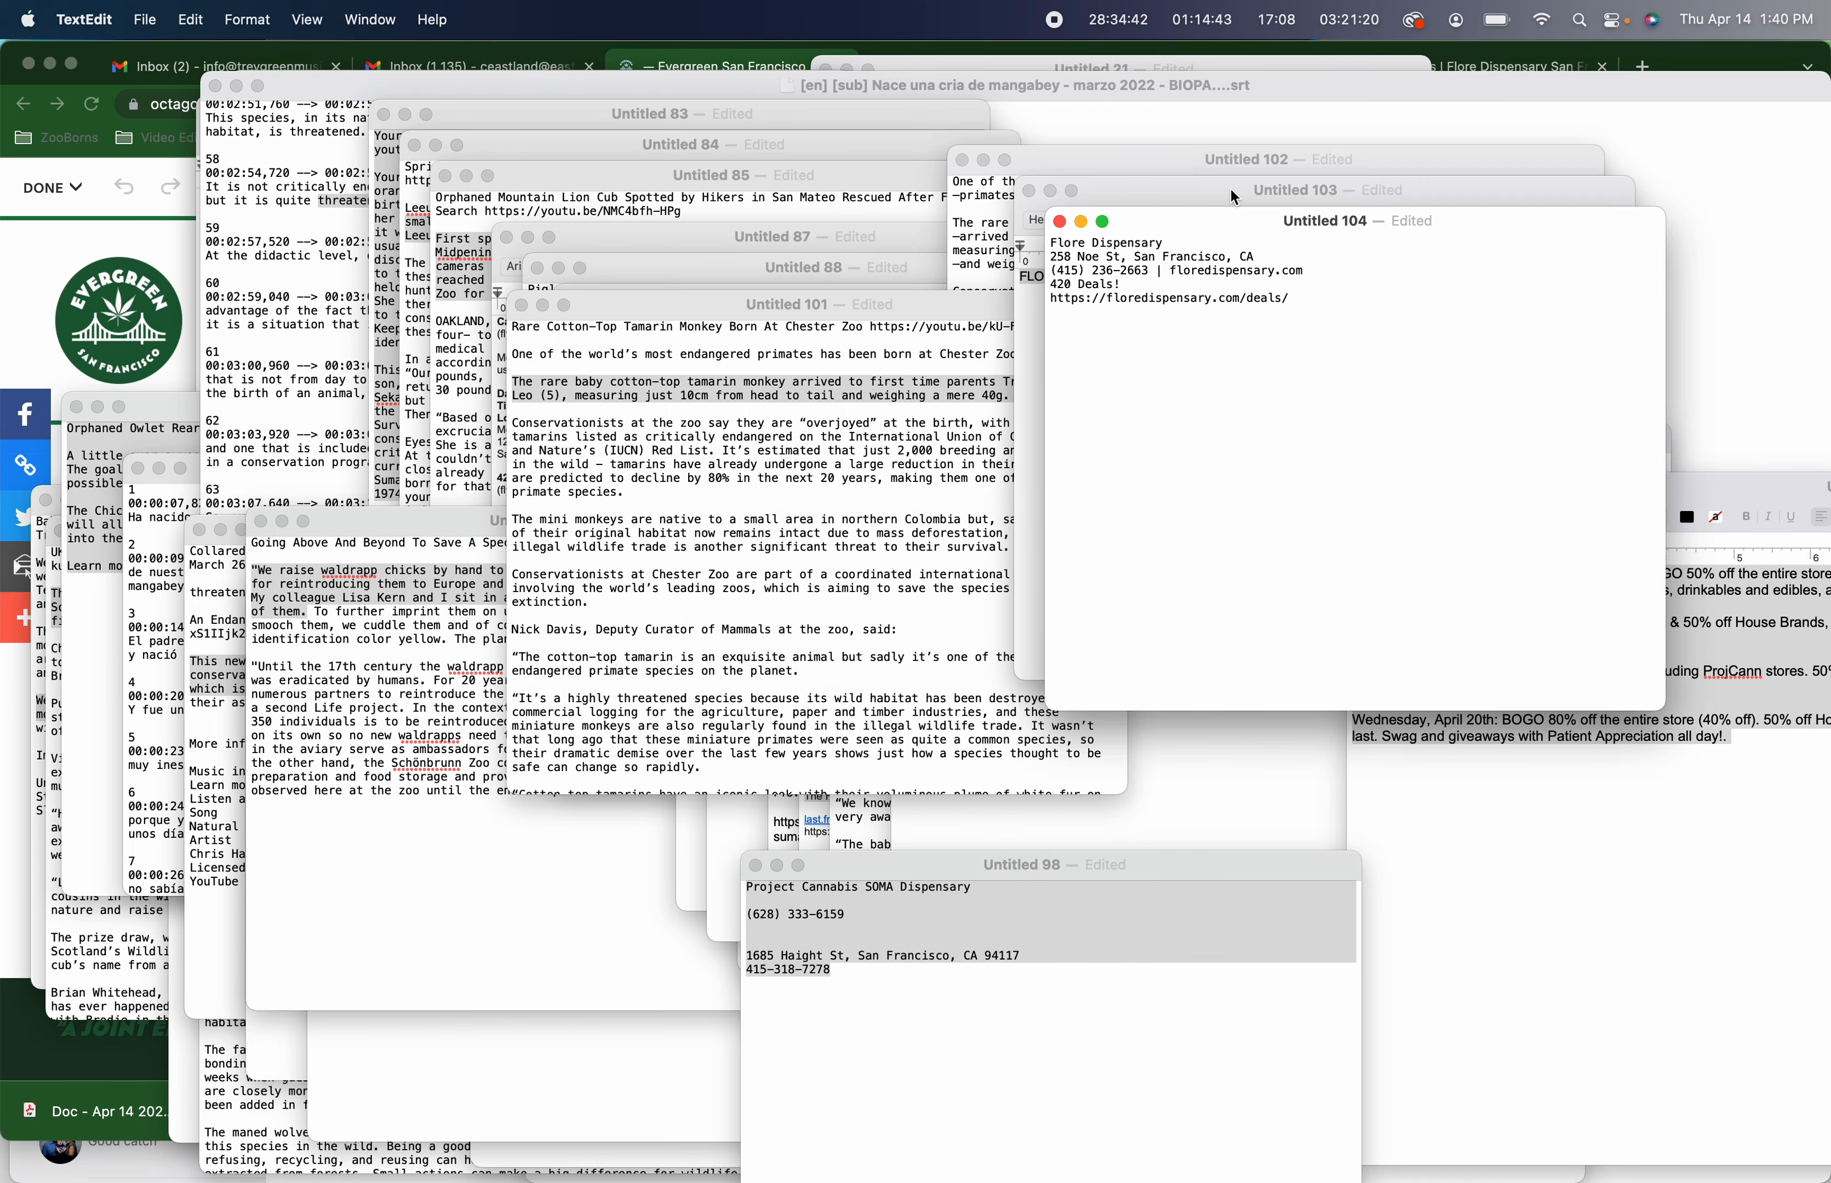
pyautogui.moveTo(1185, 241); pyautogui.dragTo(967, 247)
pyautogui.press('super+c')
pyautogui.press('super+Tab')
pyautogui.click(616, 514)
pyautogui.press('super+v')
# Copy the dispensary's address and phone and website line from the notes into the post's text block
pyautogui.press('super+Tab')
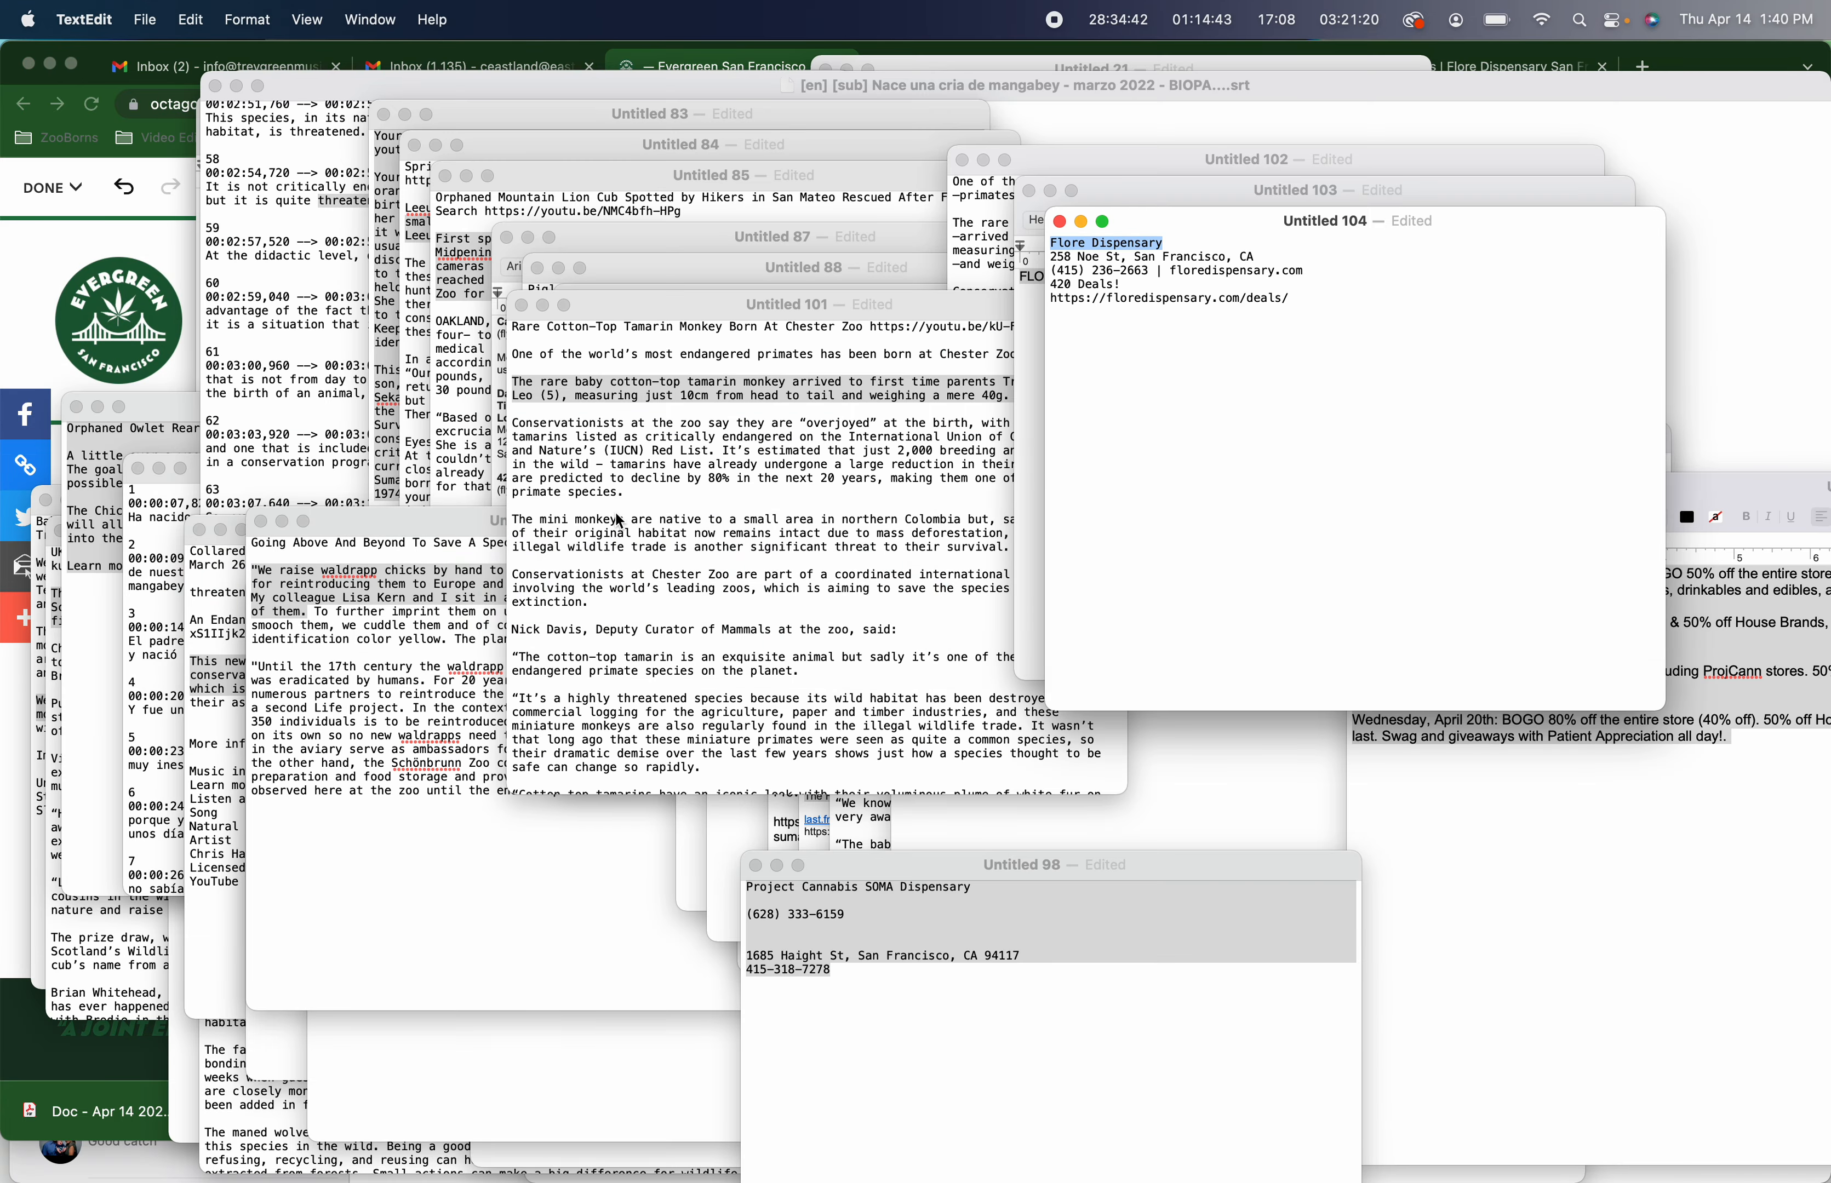
pyautogui.moveTo(1272, 254); pyautogui.dragTo(1042, 262)
pyautogui.moveTo(1306, 270); pyautogui.dragTo(1021, 264)
pyautogui.press('super+c')
pyautogui.press('super+Tab')
pyautogui.click(602, 605)
pyautogui.press('super+v')
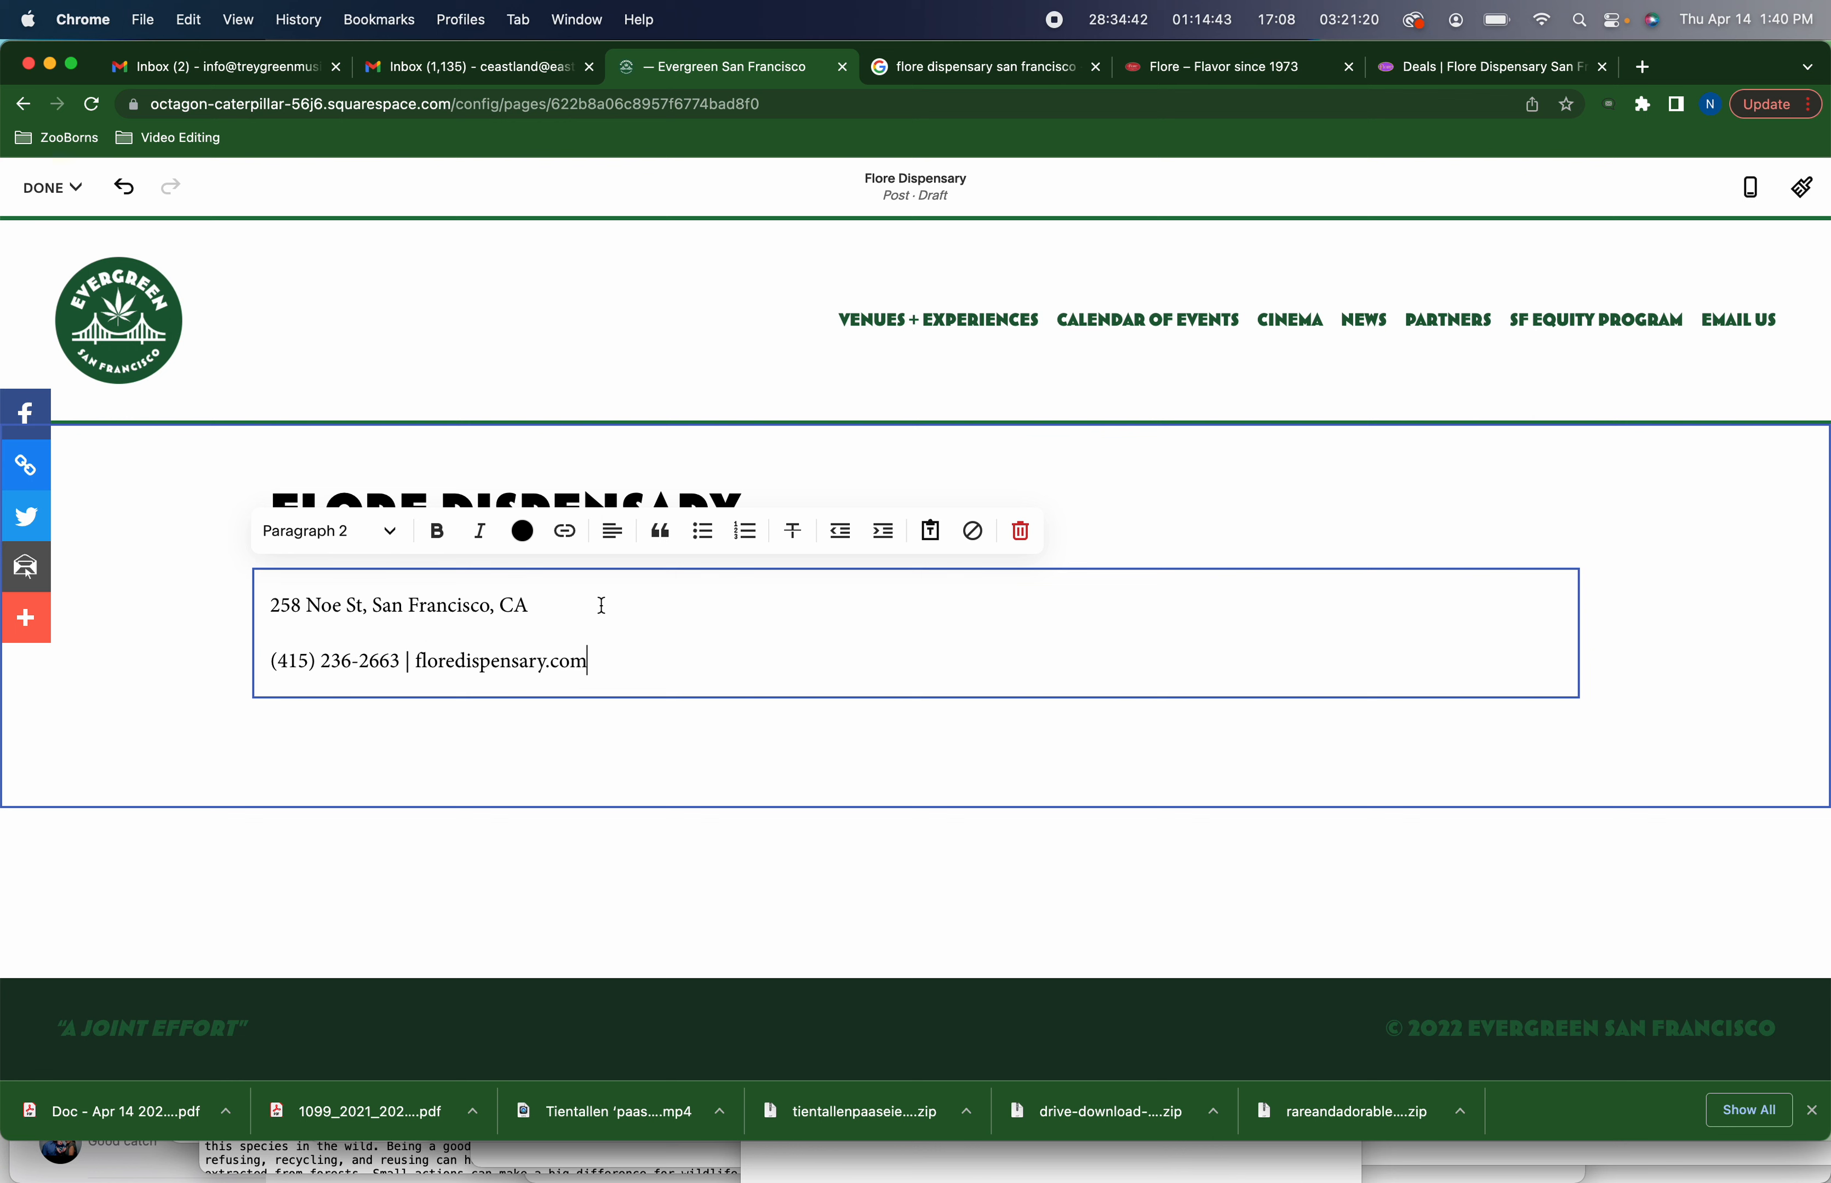
# Separate the address and phone lines with a single line break, then save the post draft
pyautogui.press('Up')
pyautogui.press('BackSpace')
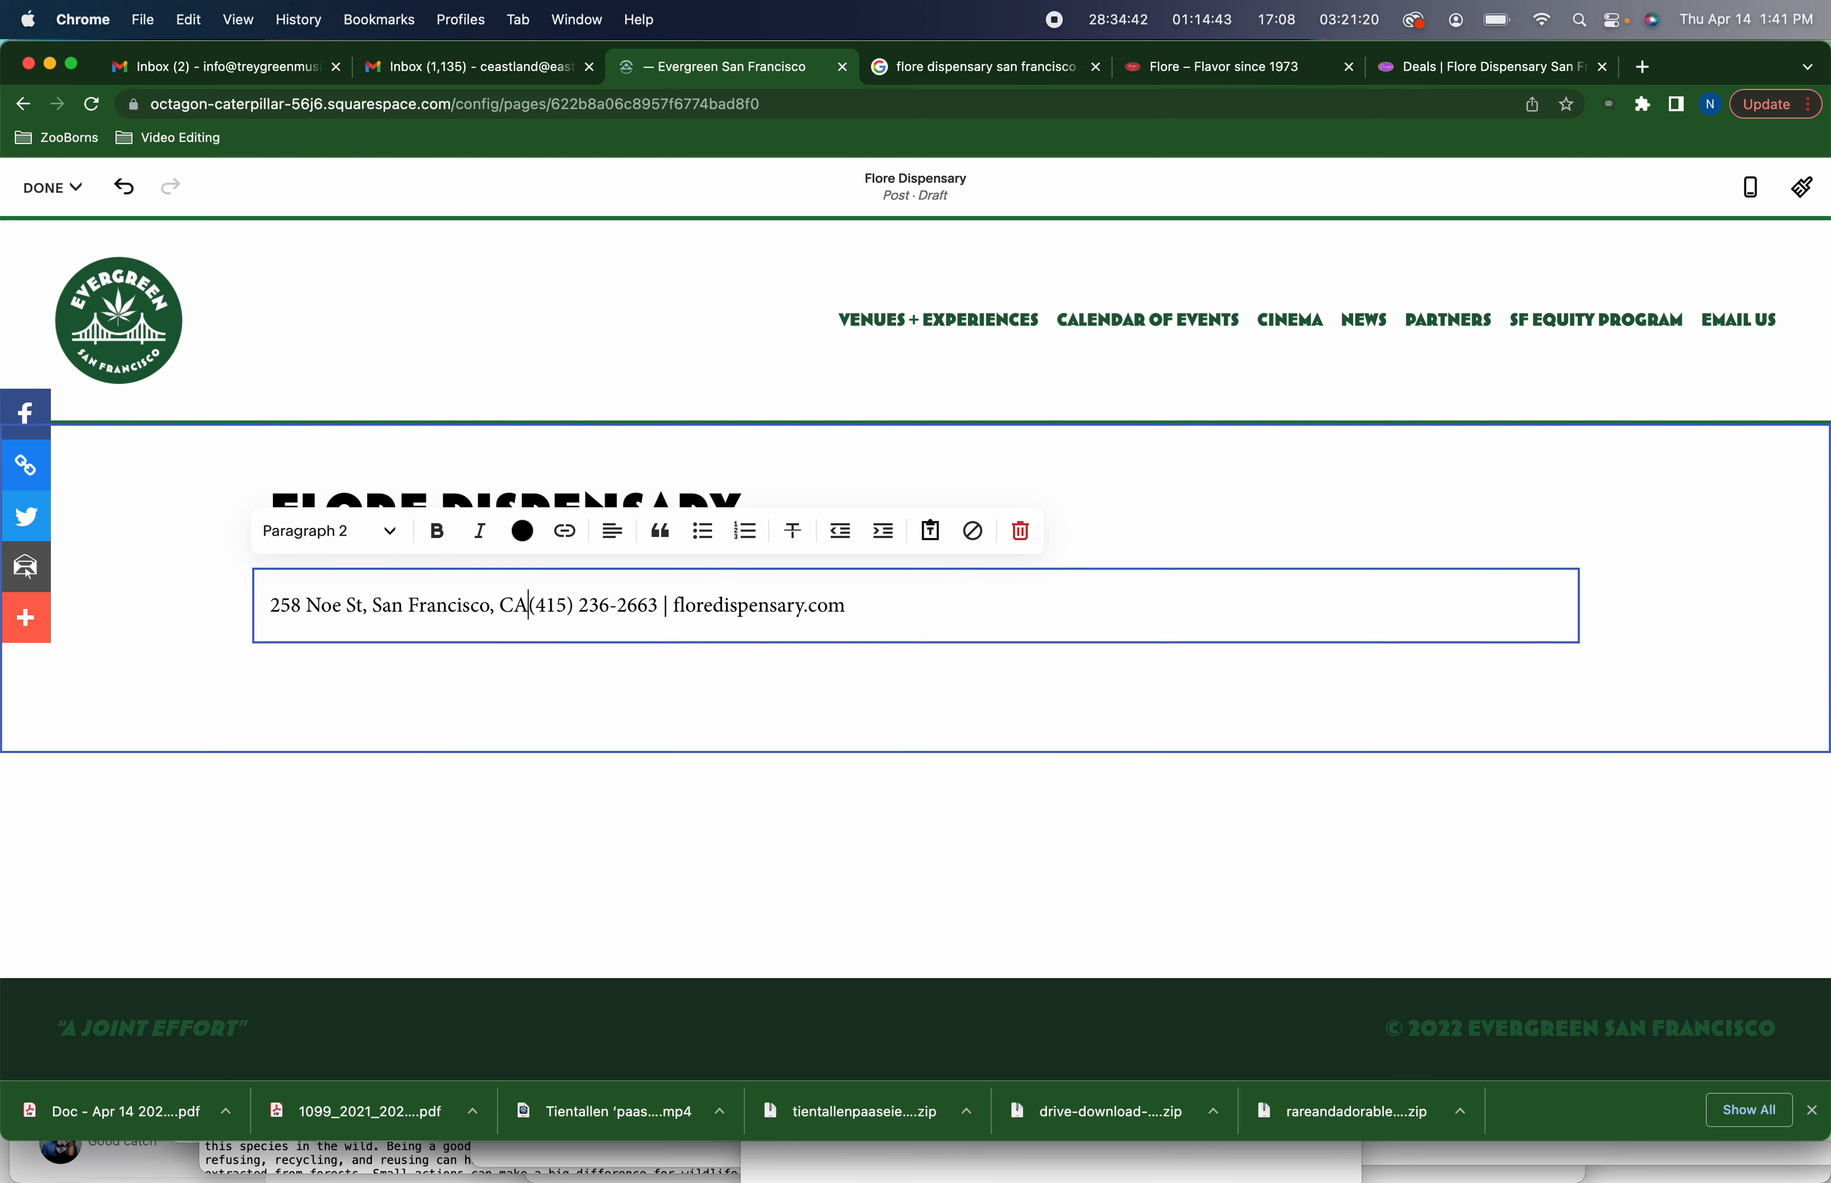
pyautogui.hotkey('shift', 'Return')
pyautogui.click(51, 187)
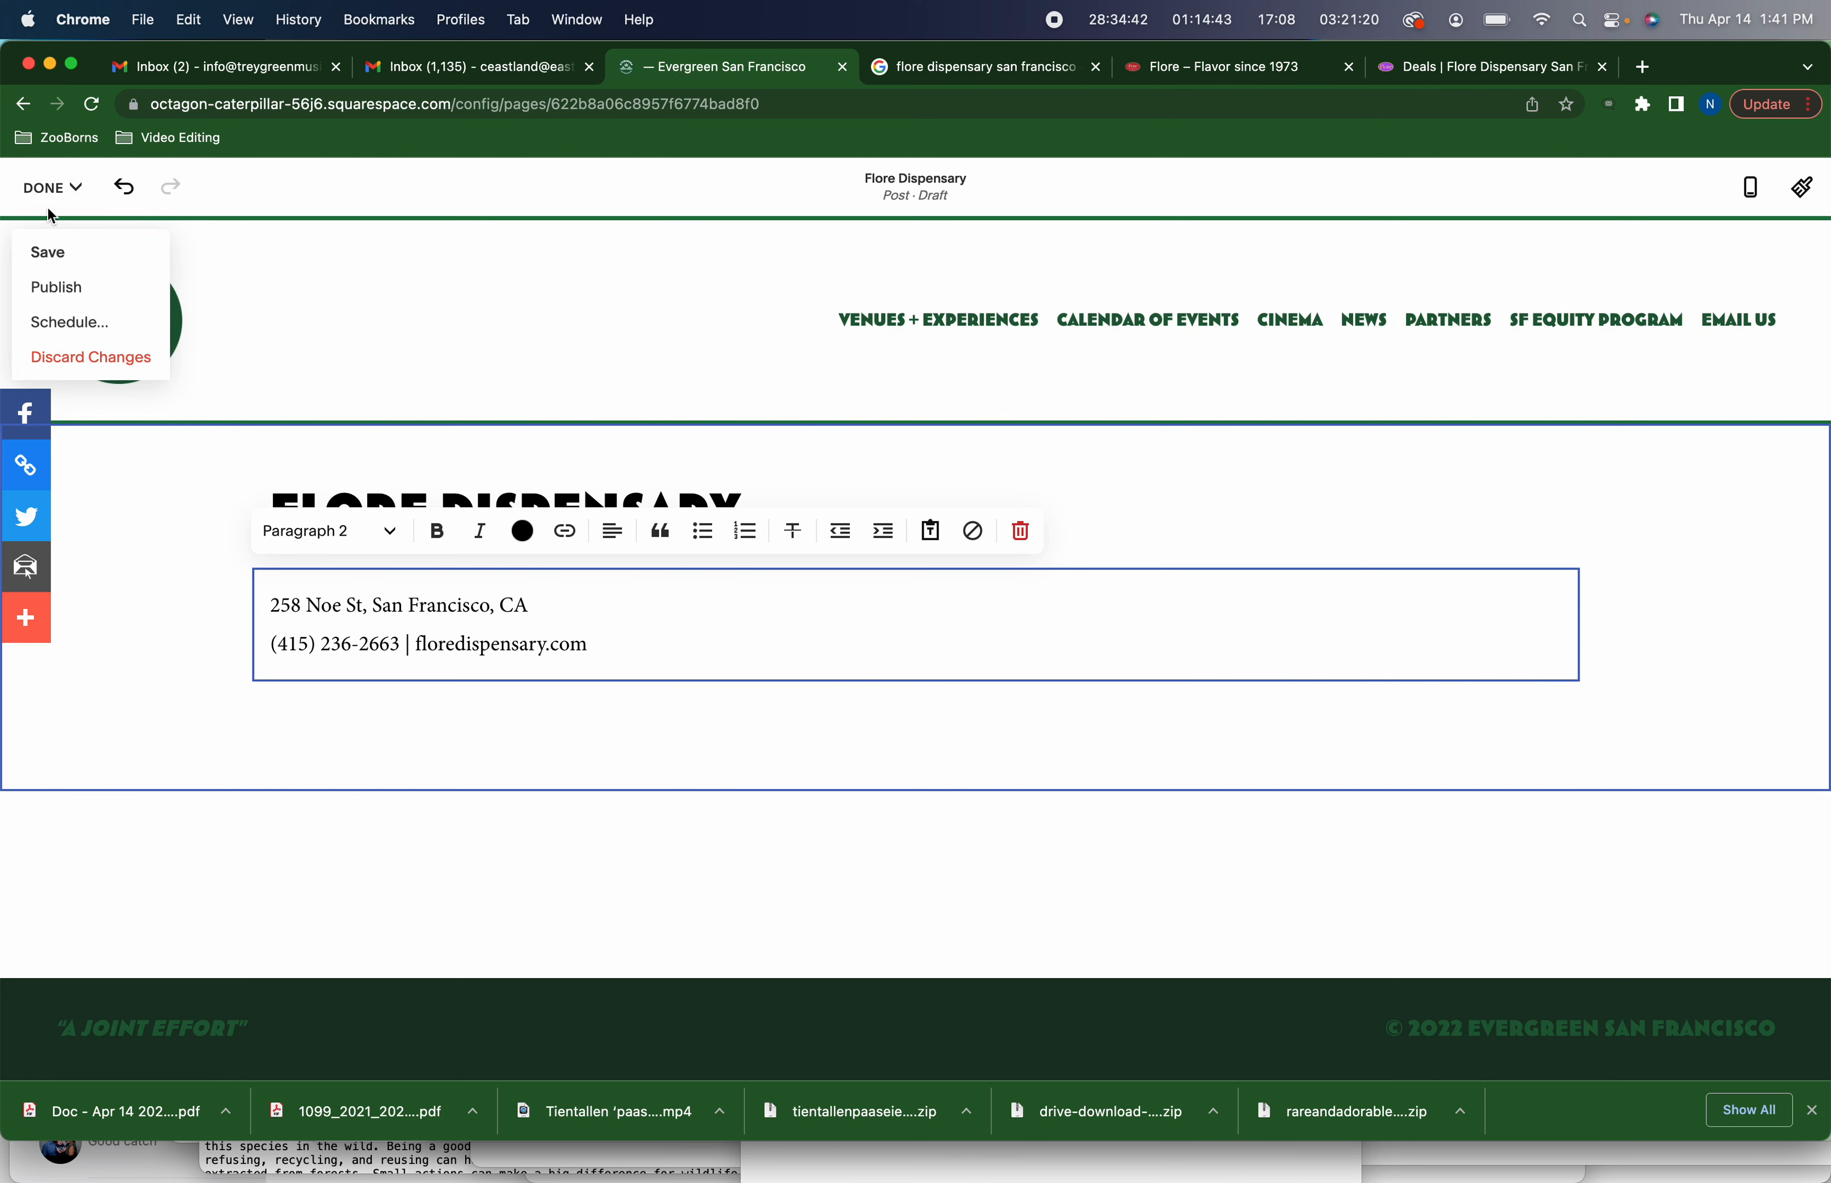
pyautogui.click(49, 253)
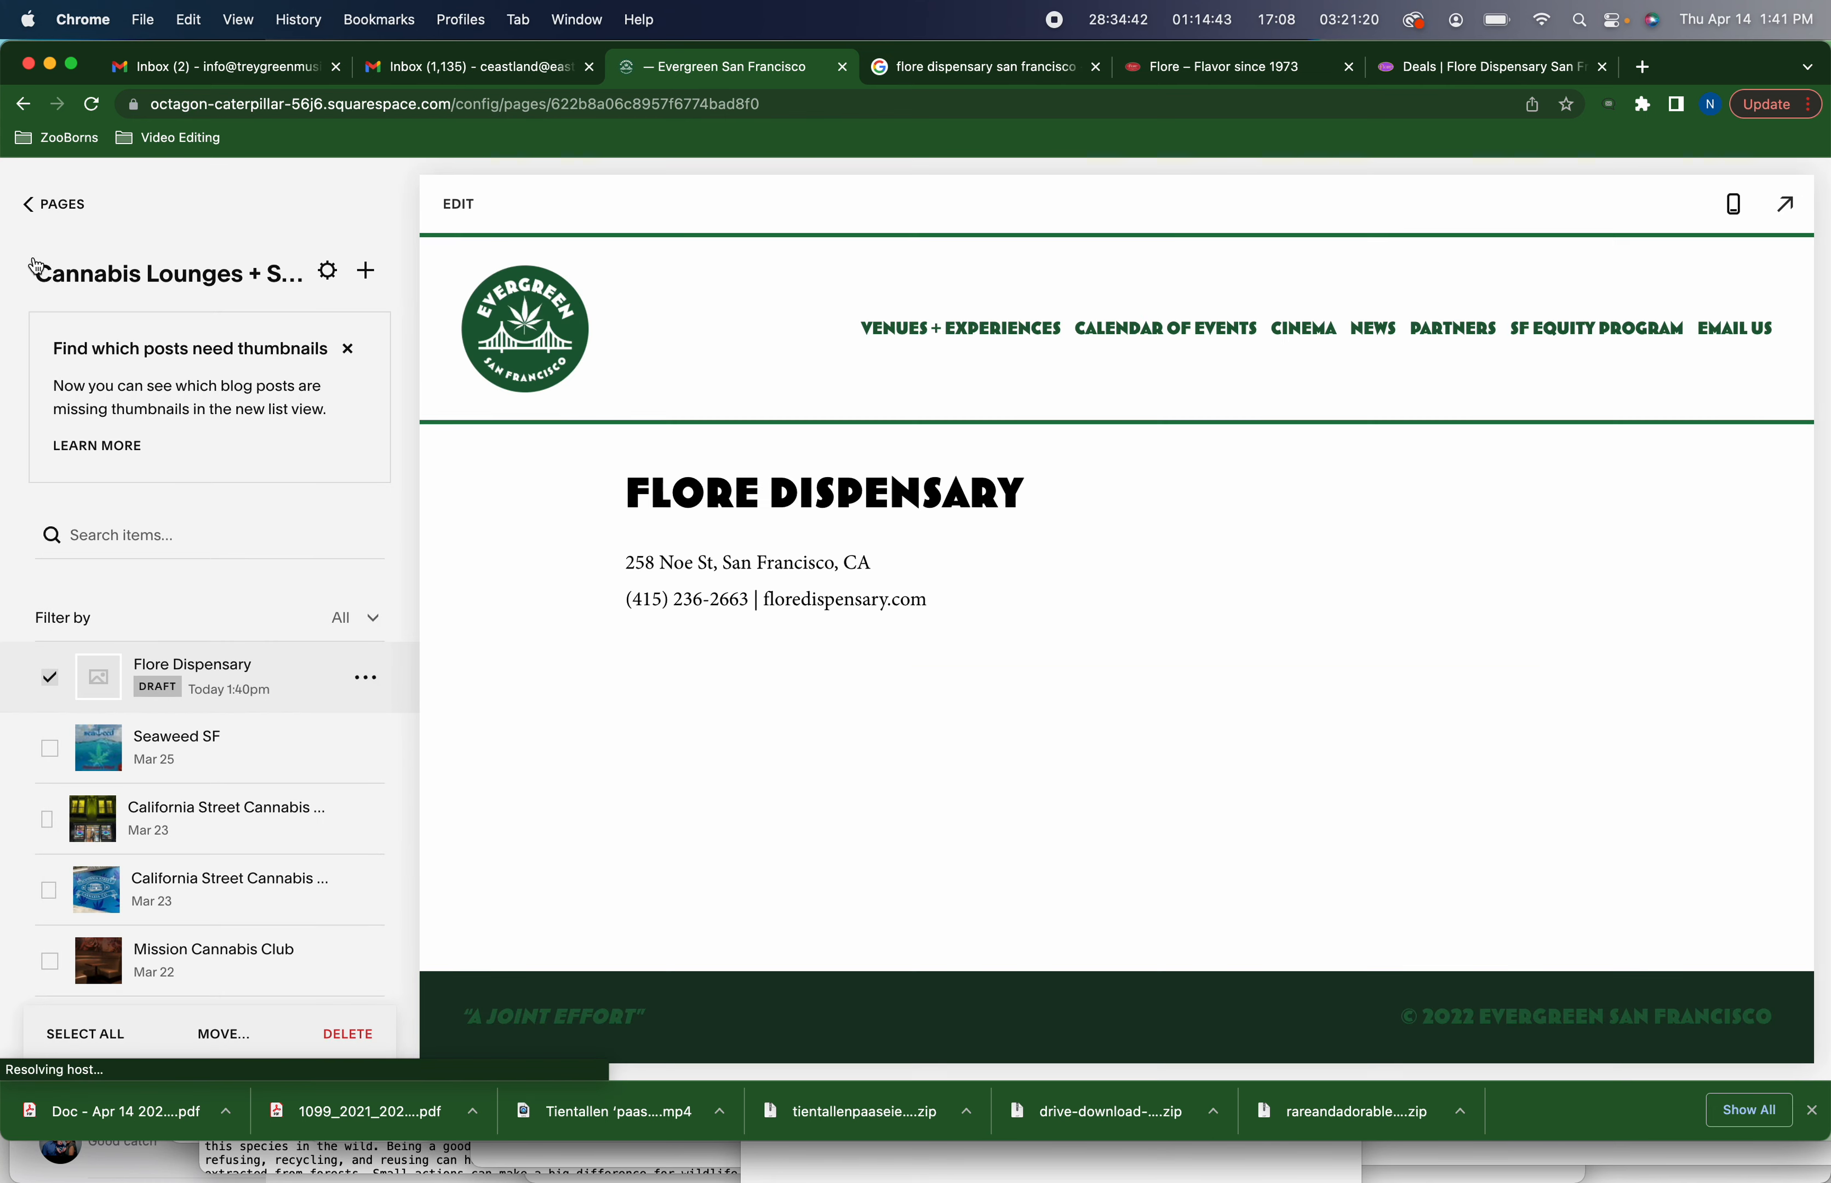
# Close the Flore – Flavor since 1973 browser tab
pyautogui.click(1435, 73)
pyautogui.click(1260, 75)
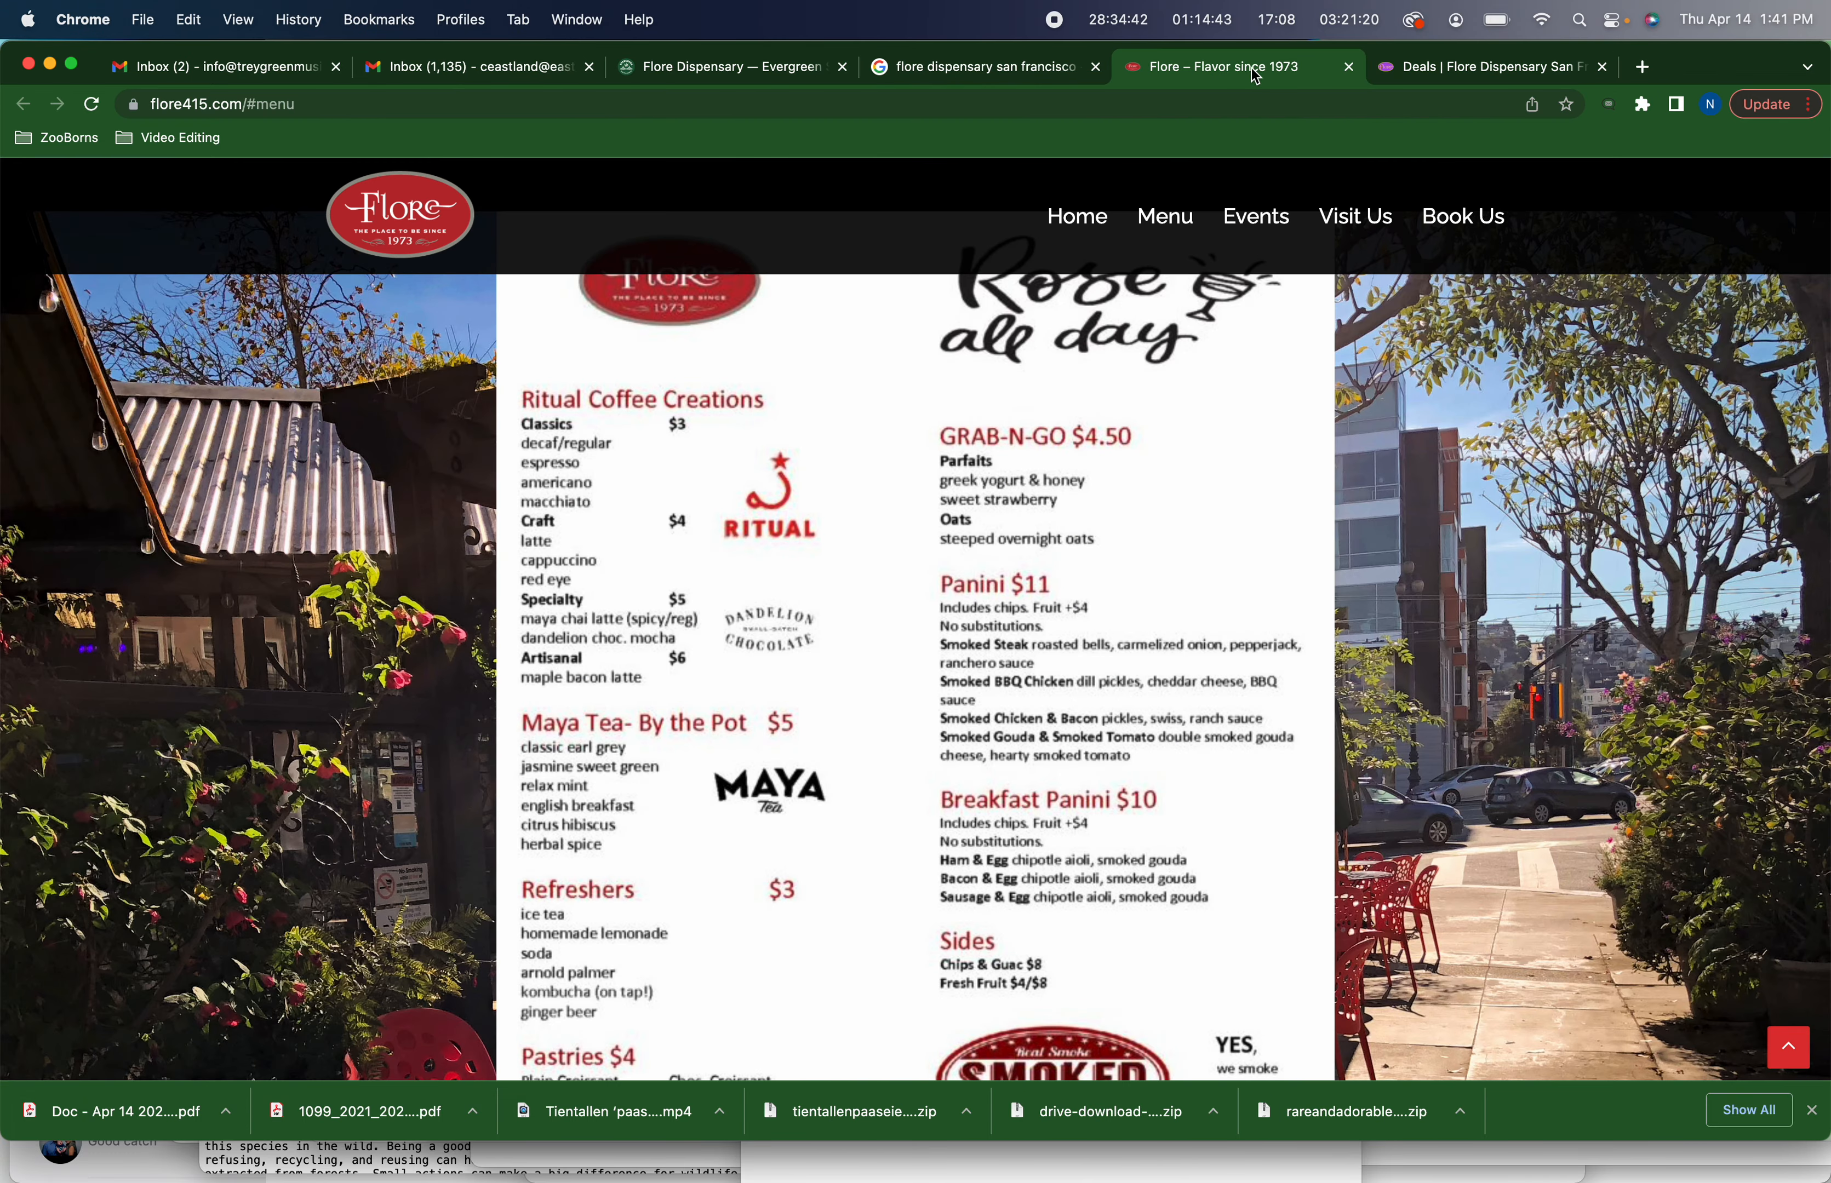
pyautogui.scroll(10, 922, 350)
pyautogui.scroll(3, 924, 352)
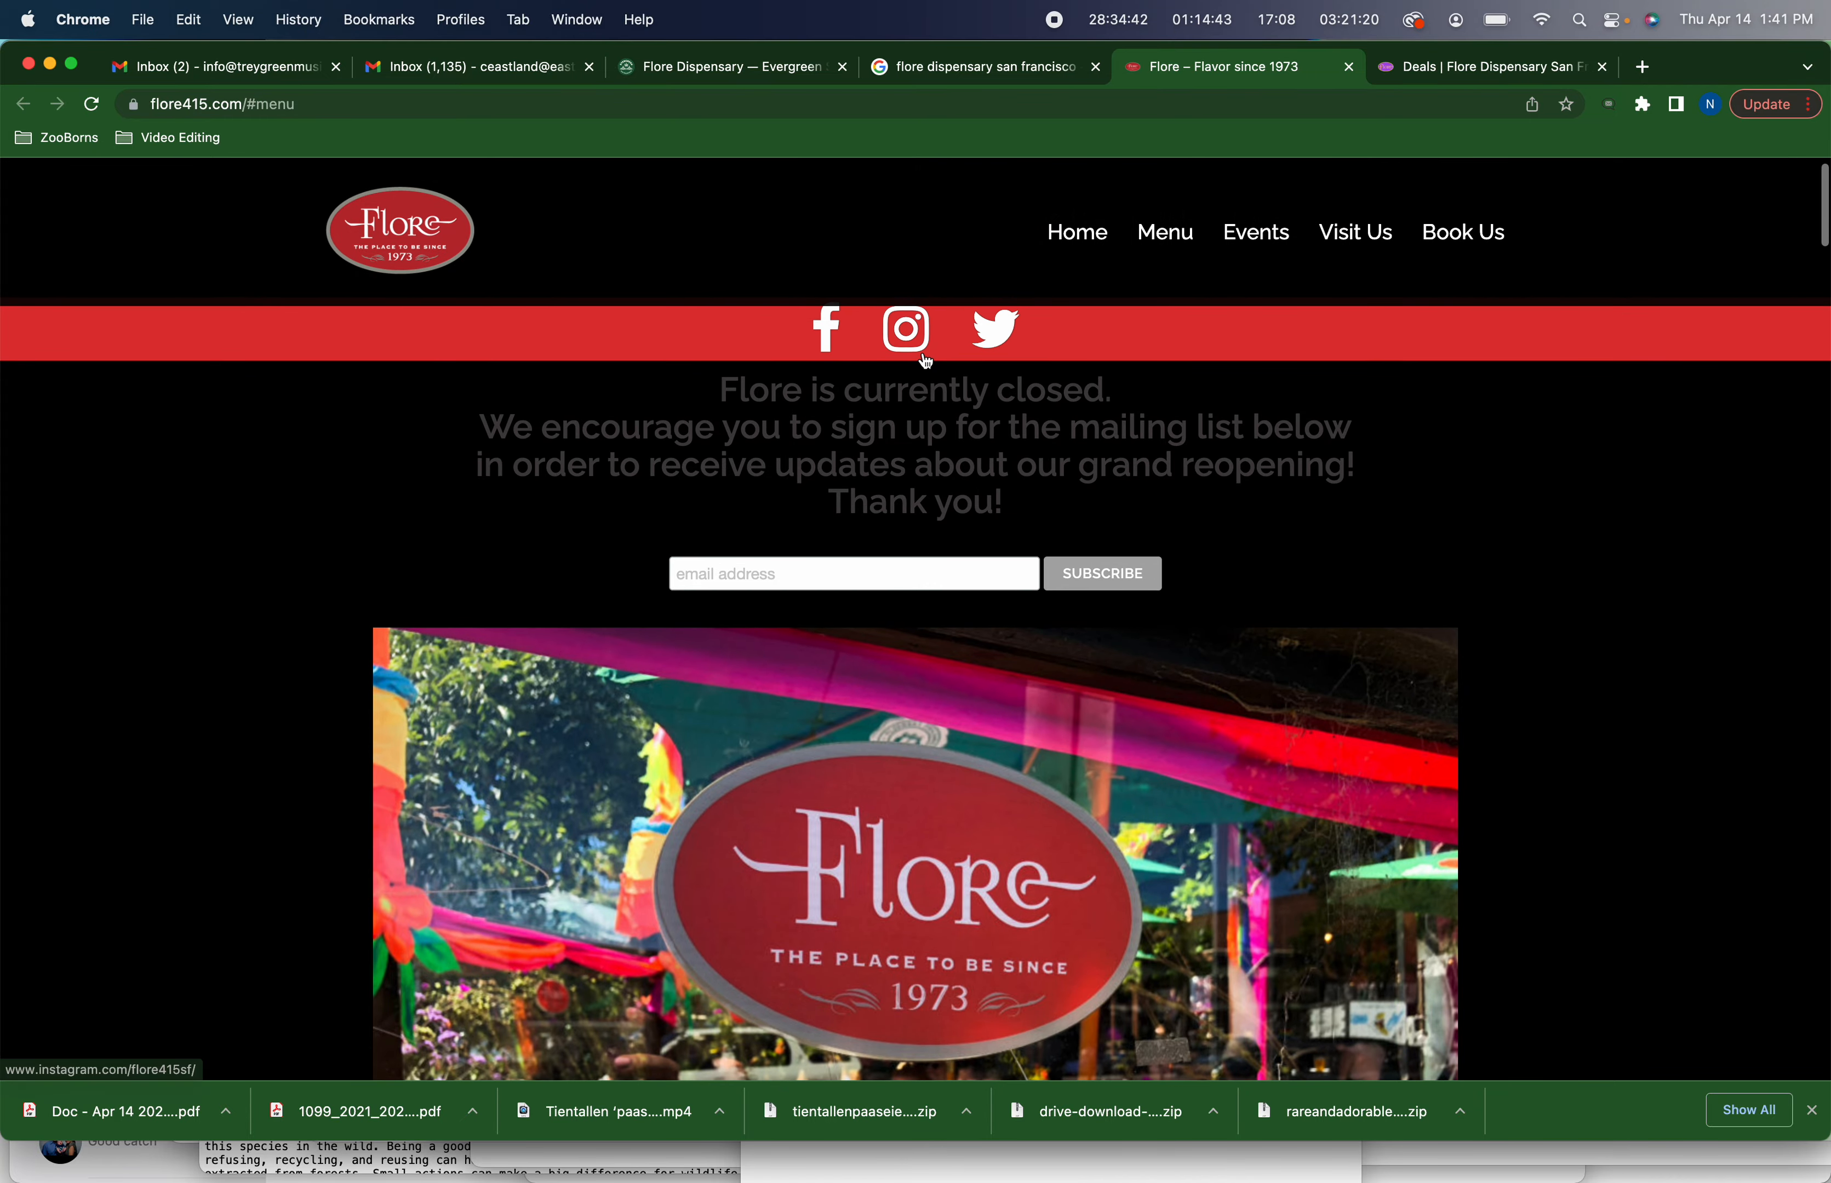
pyautogui.press('super+w')
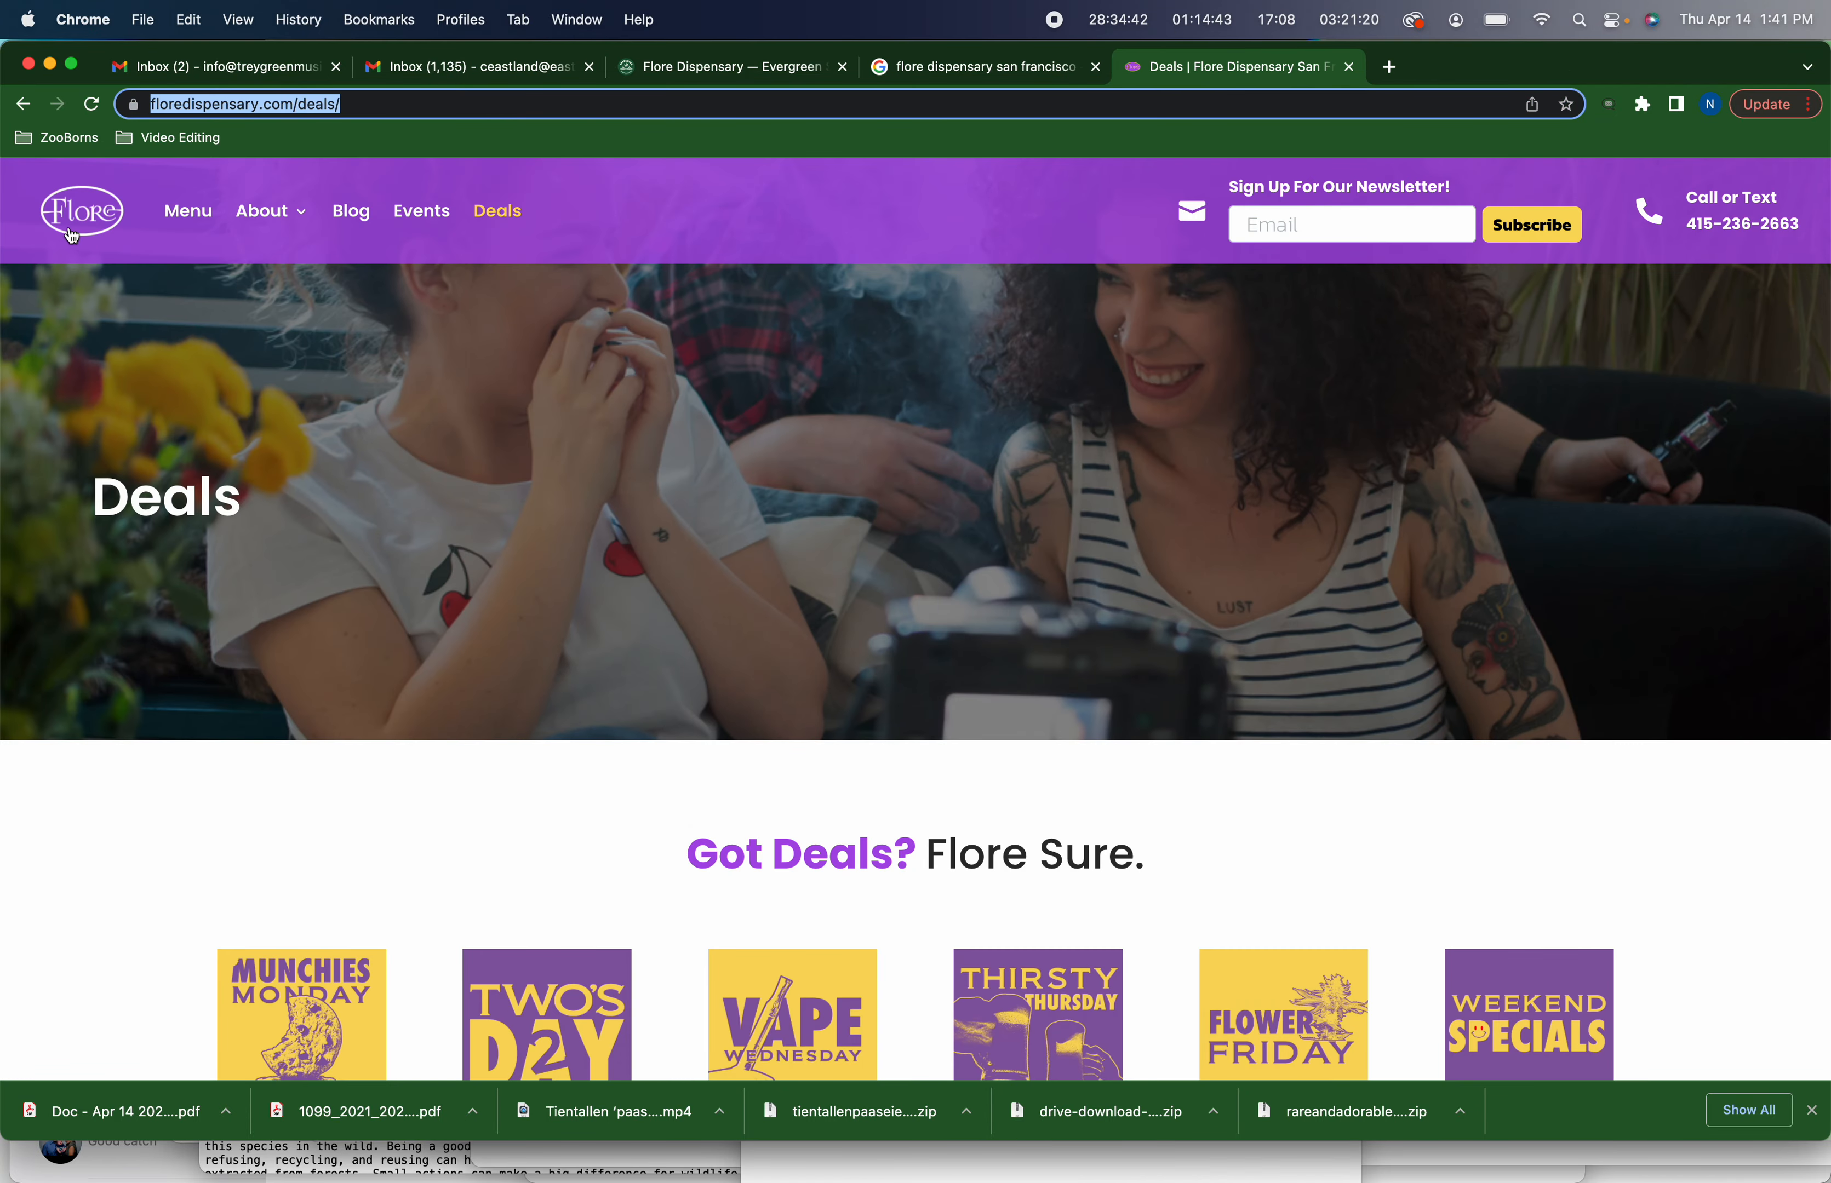
# Open the Flore Dispensary homepage and inspect its hero section to open the background image file
pyautogui.click(83, 206)
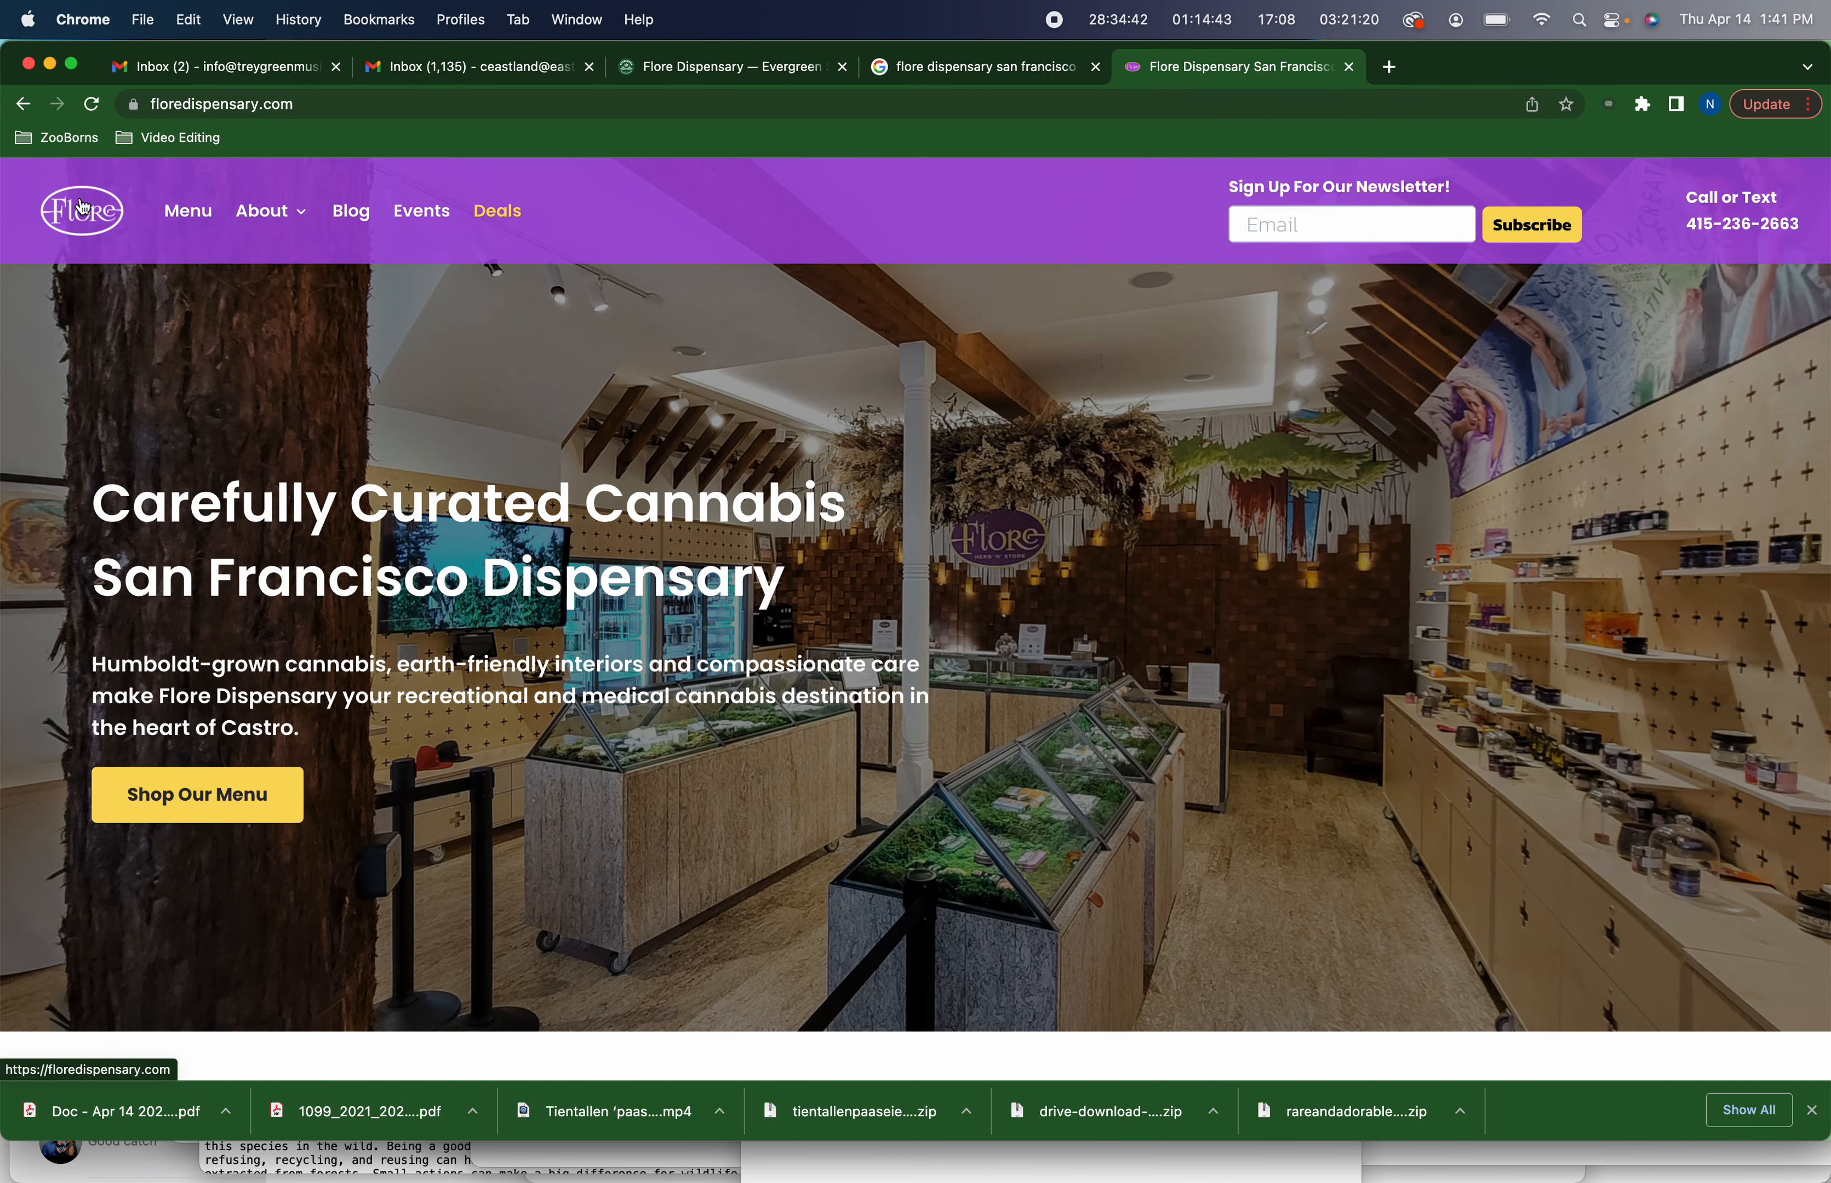
pyautogui.rightClick(1205, 472)
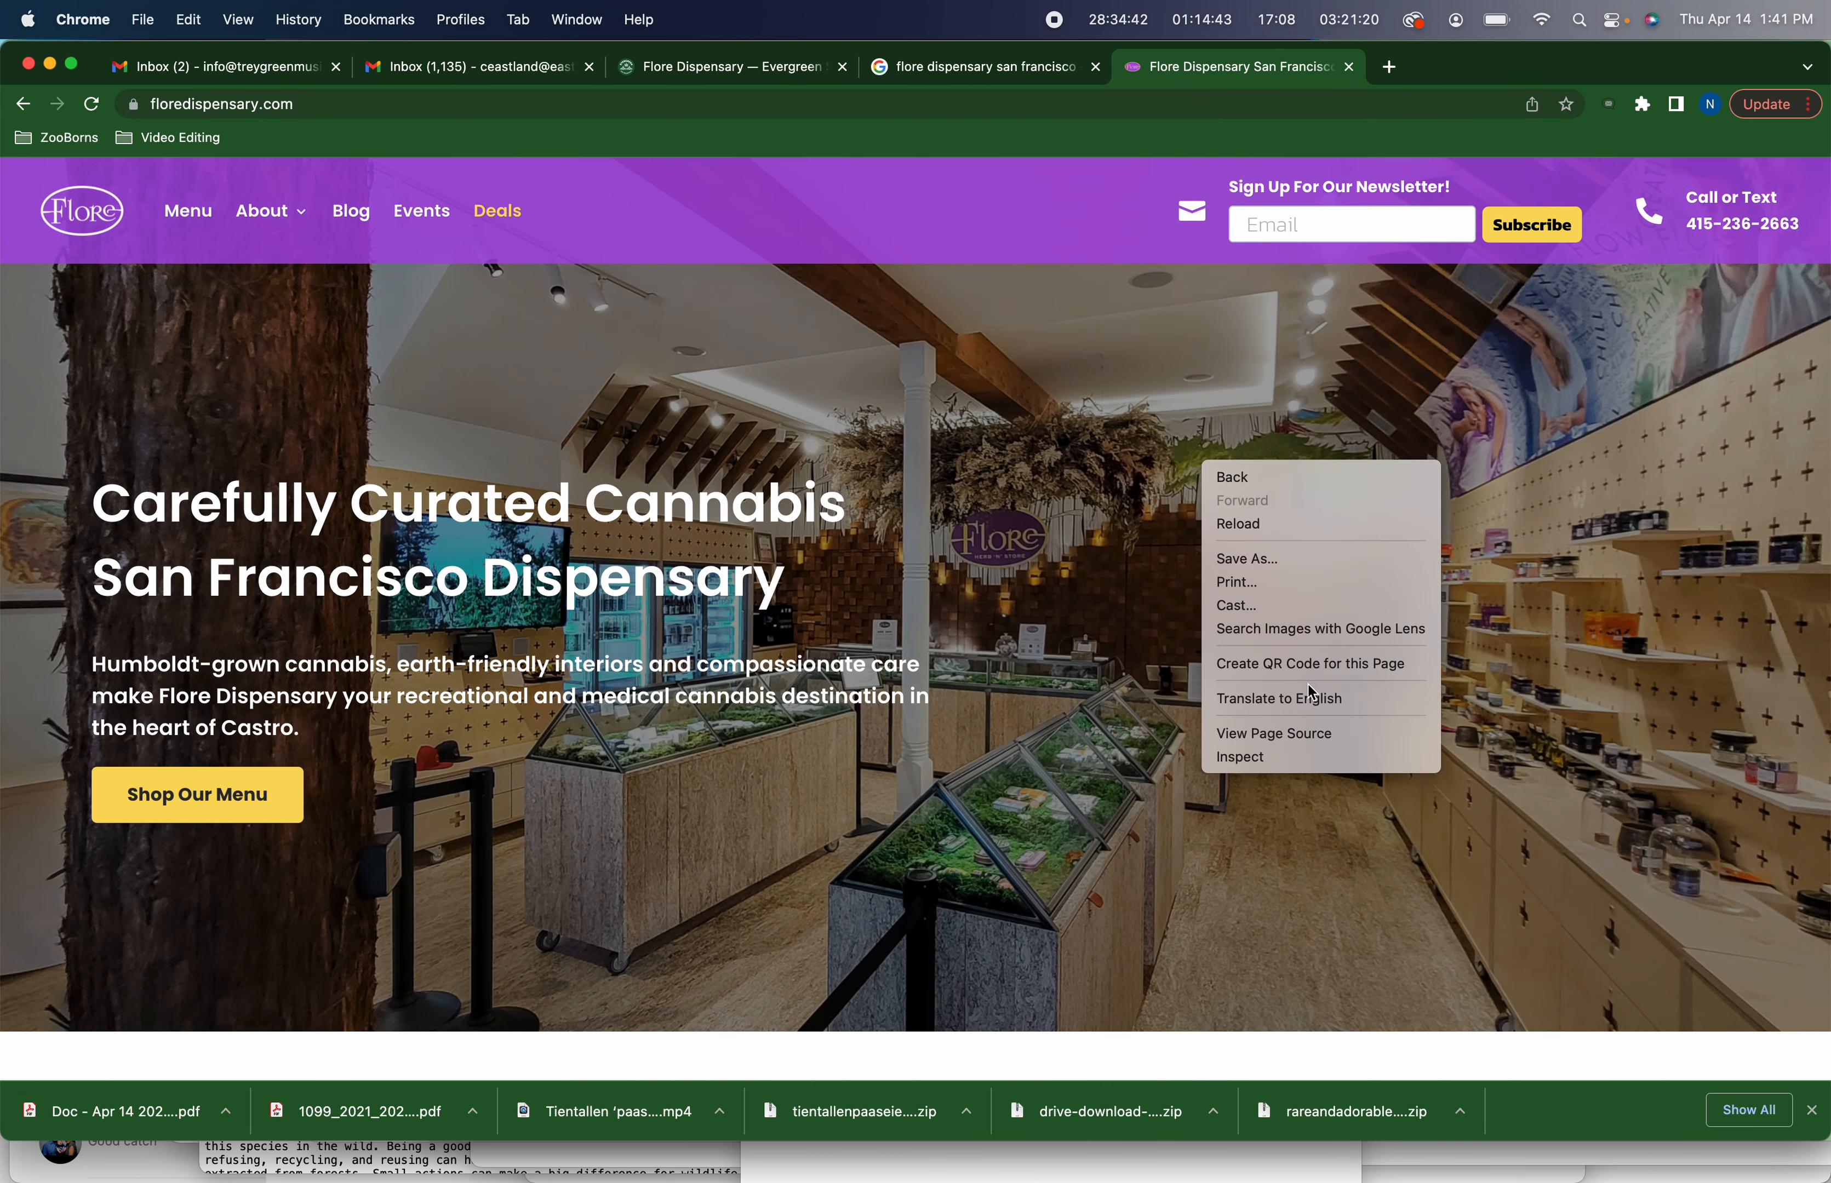
pyautogui.click(1289, 772)
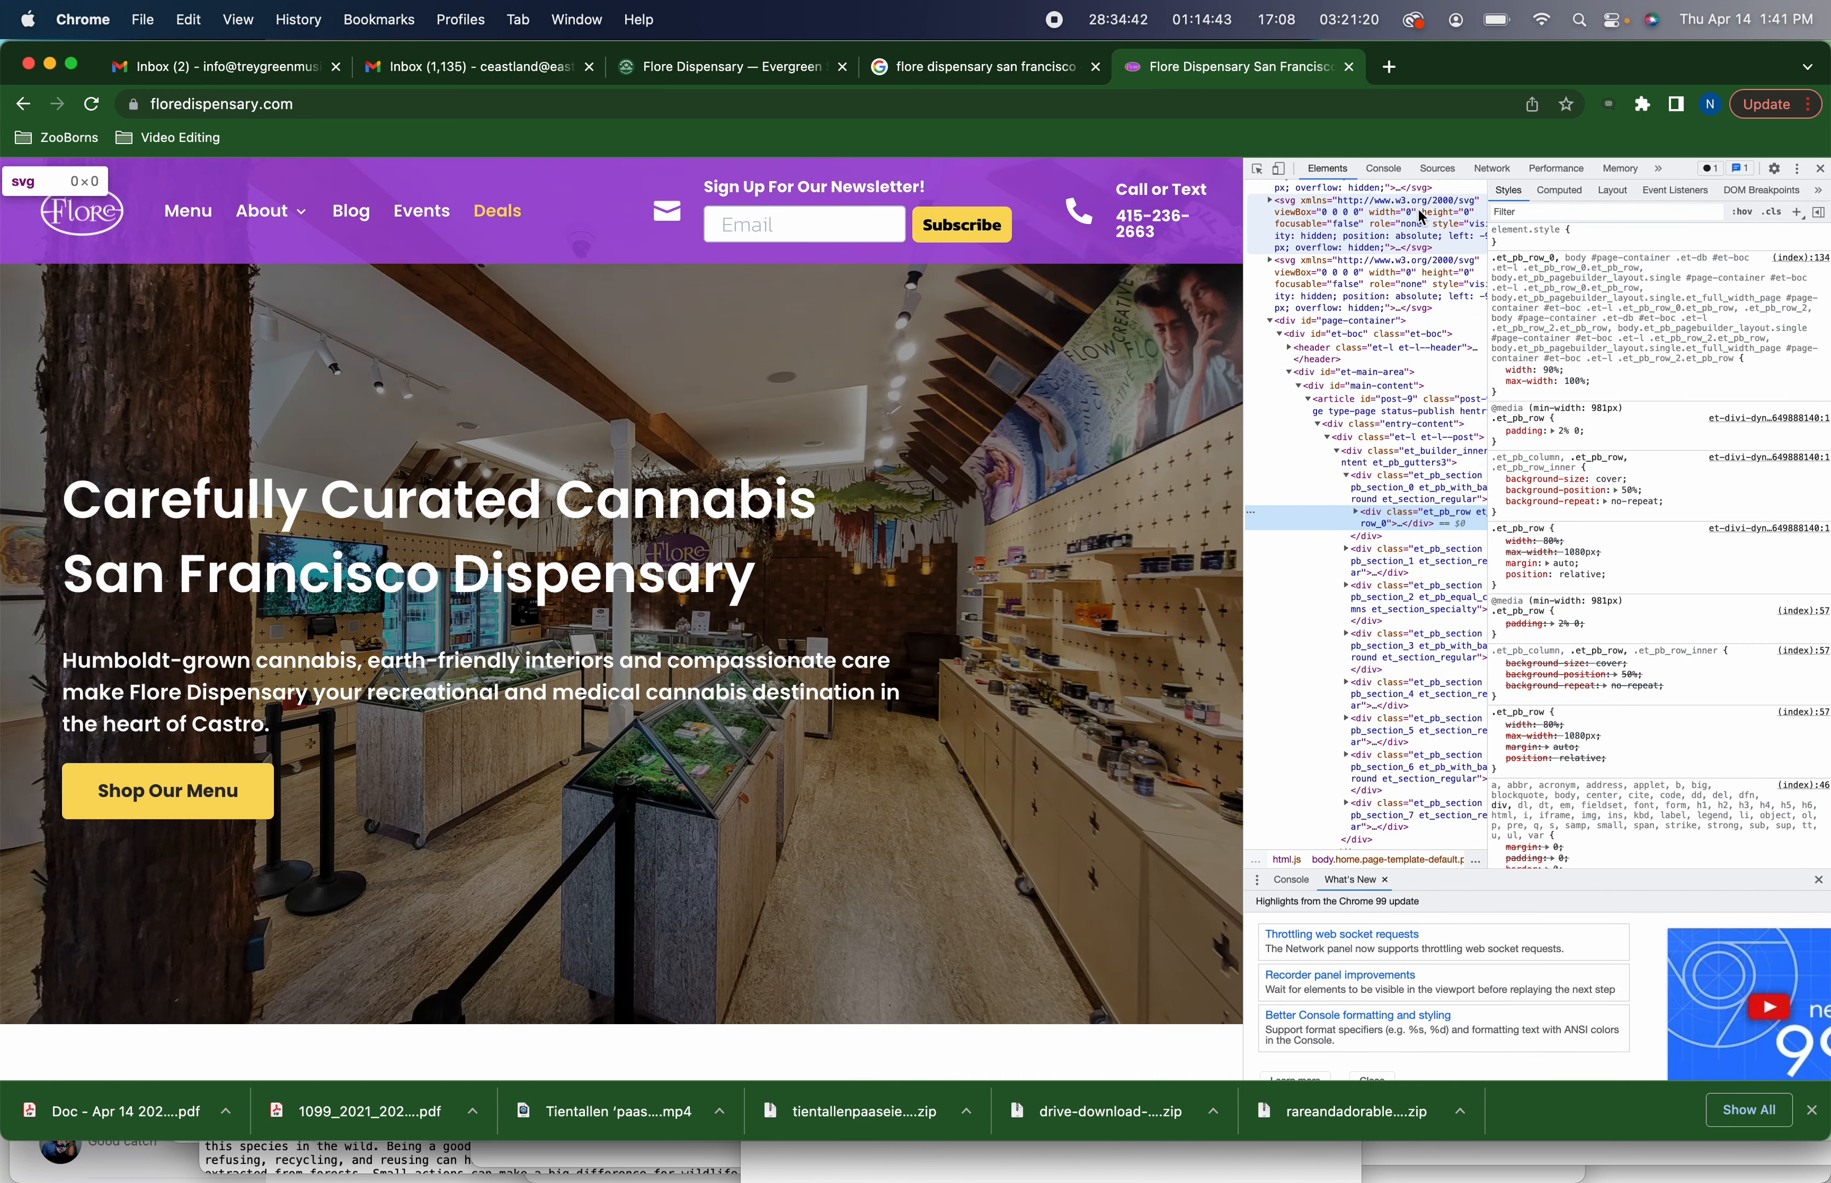
pyautogui.click(1385, 481)
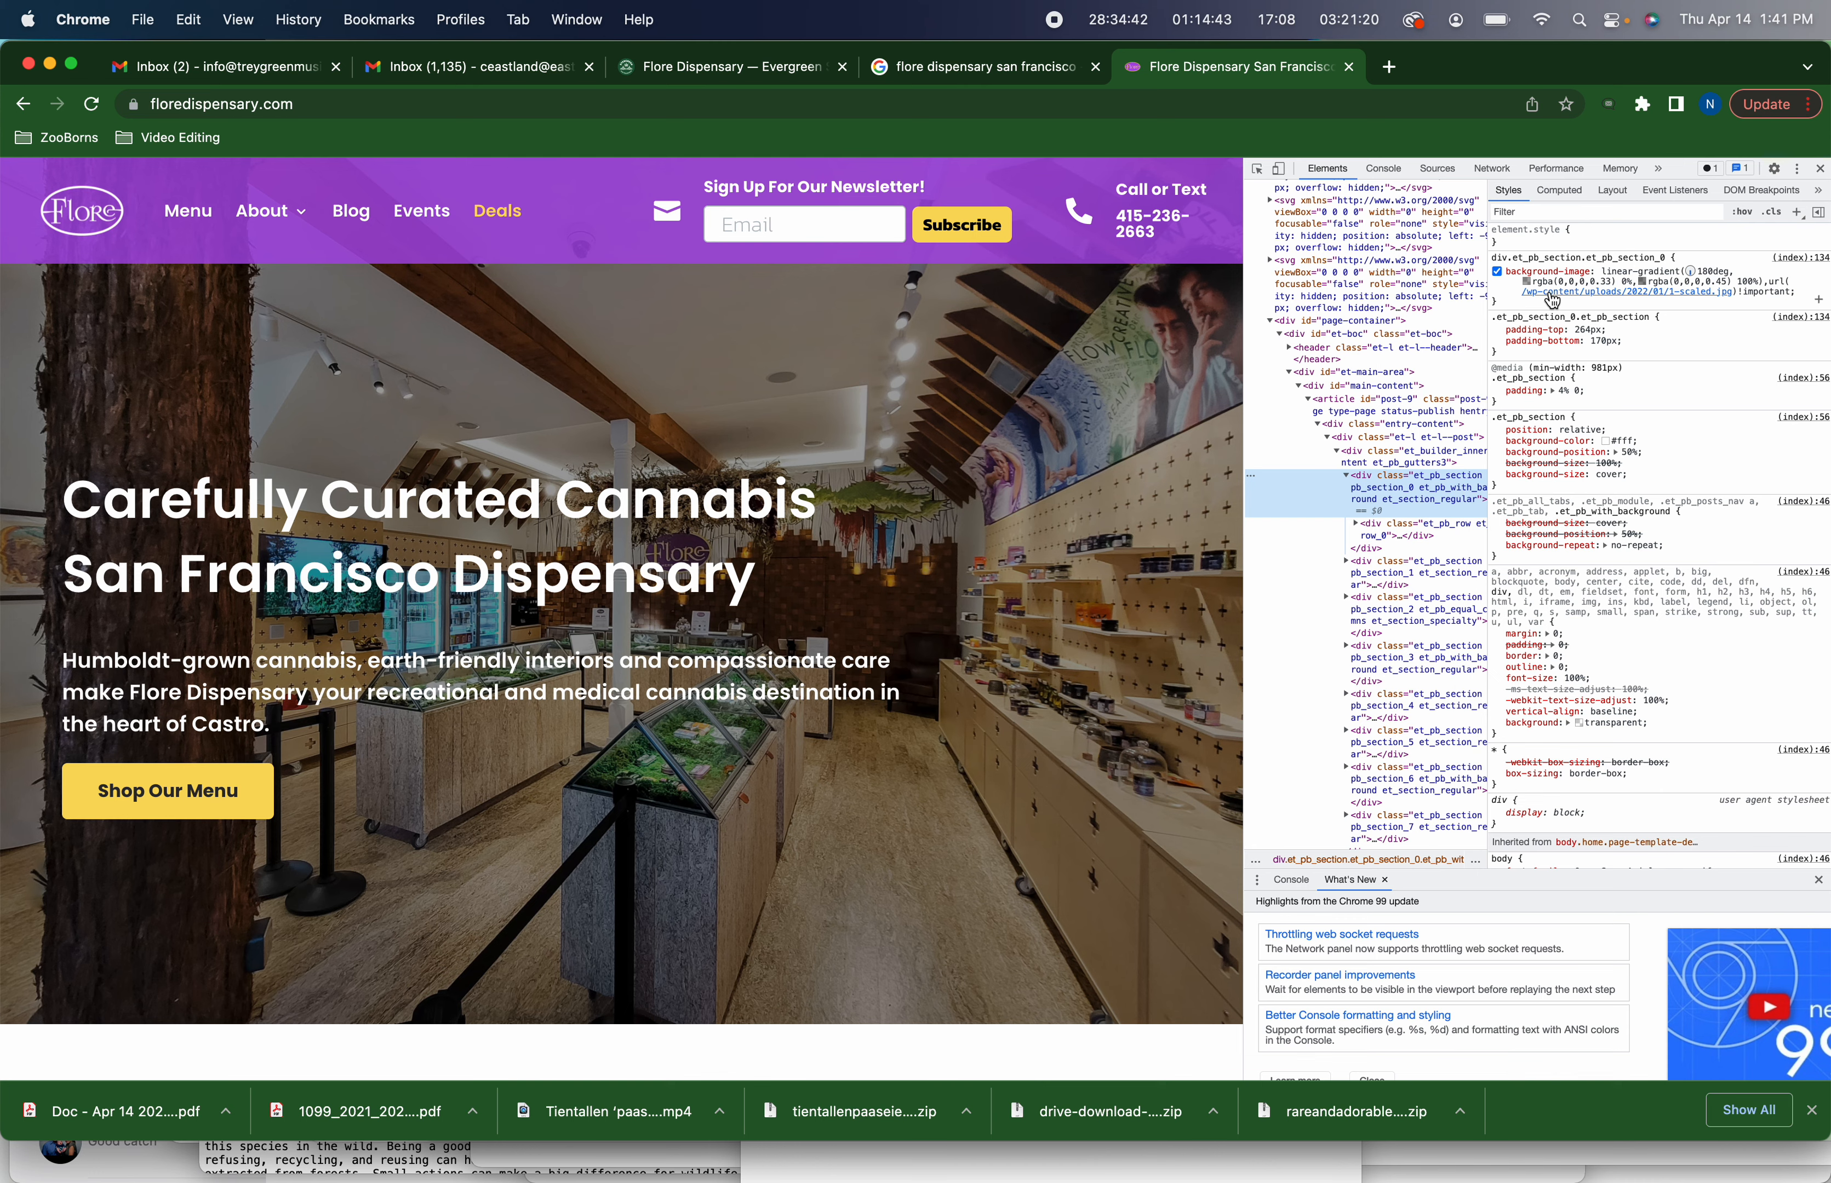
pyautogui.moveTo(1552, 300)
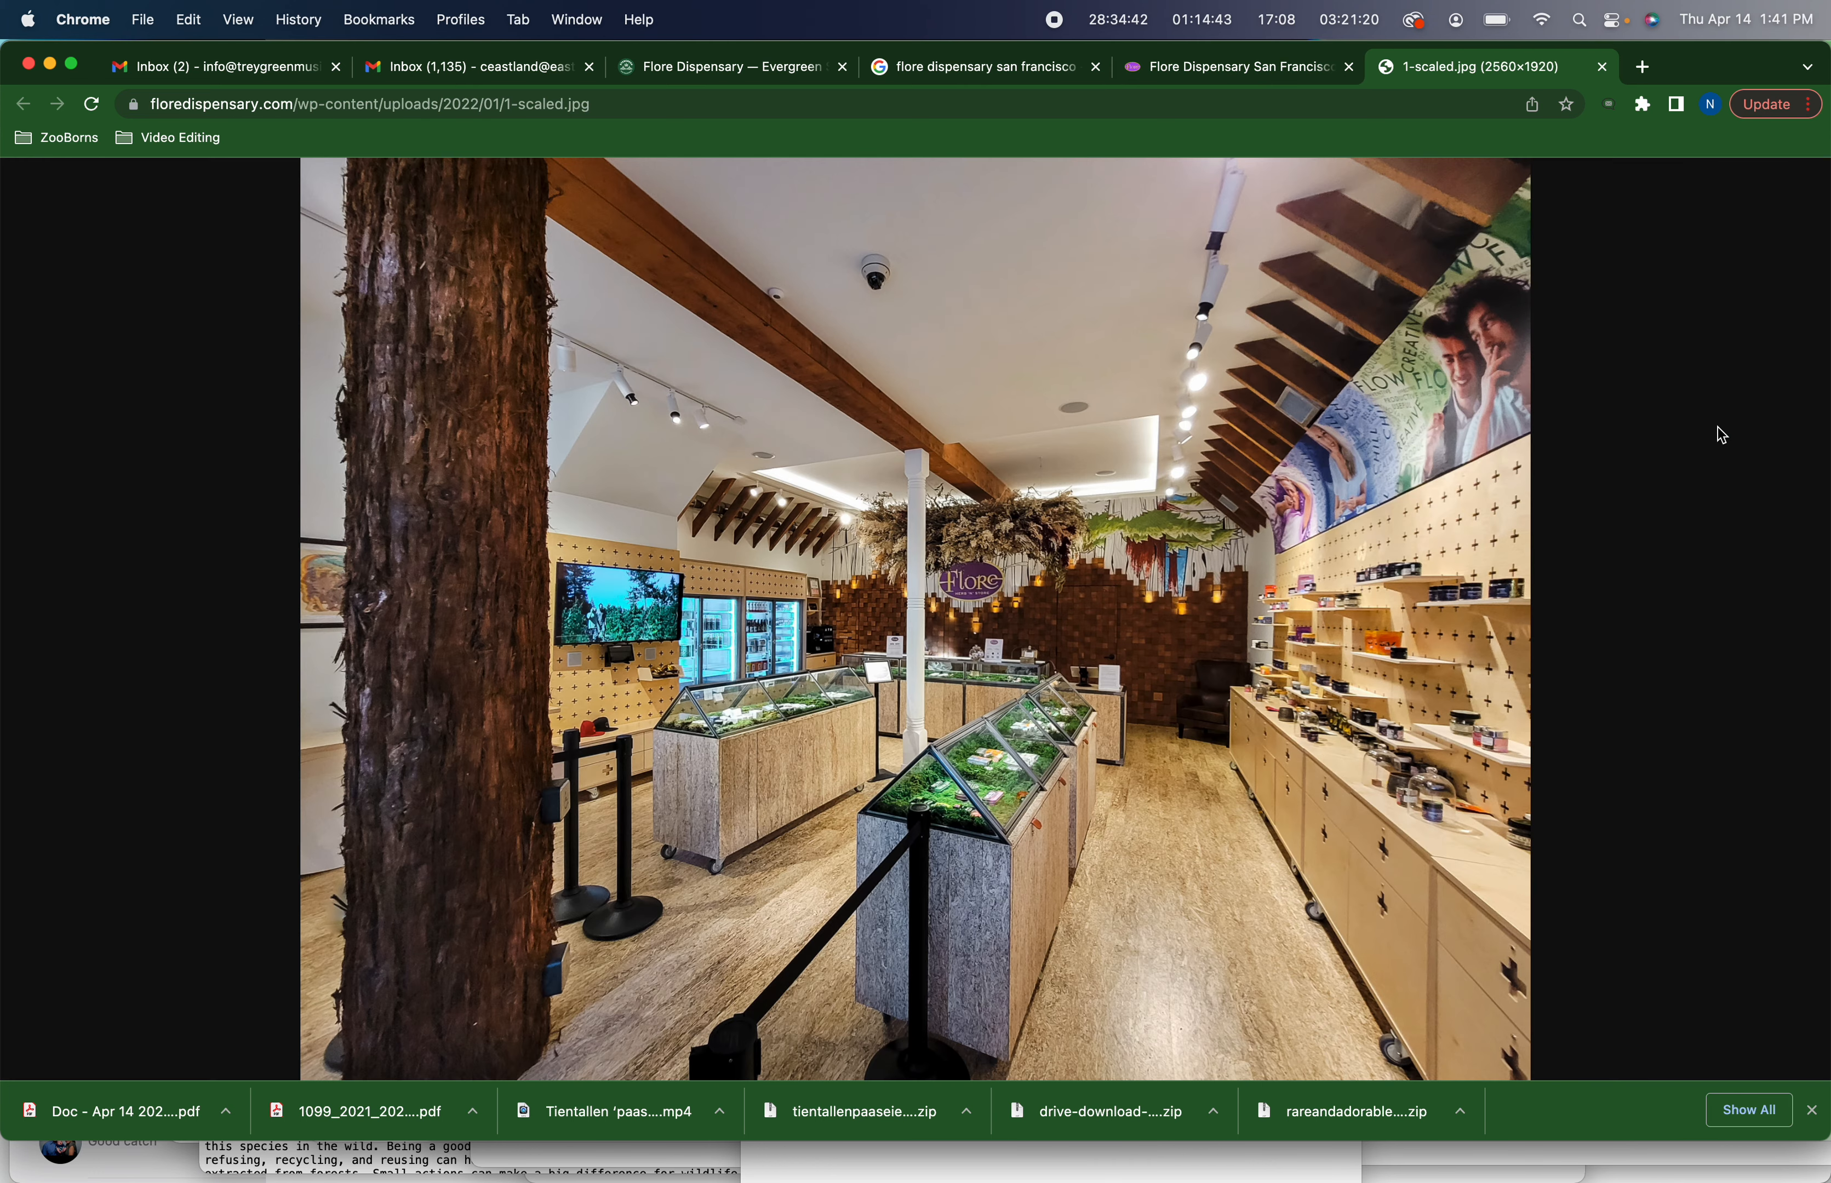
# Save the store photo as an image into a new Desktop folder named Temporary Evergreen
pyautogui.rightClick(901, 481)
pyautogui.click(1003, 520)
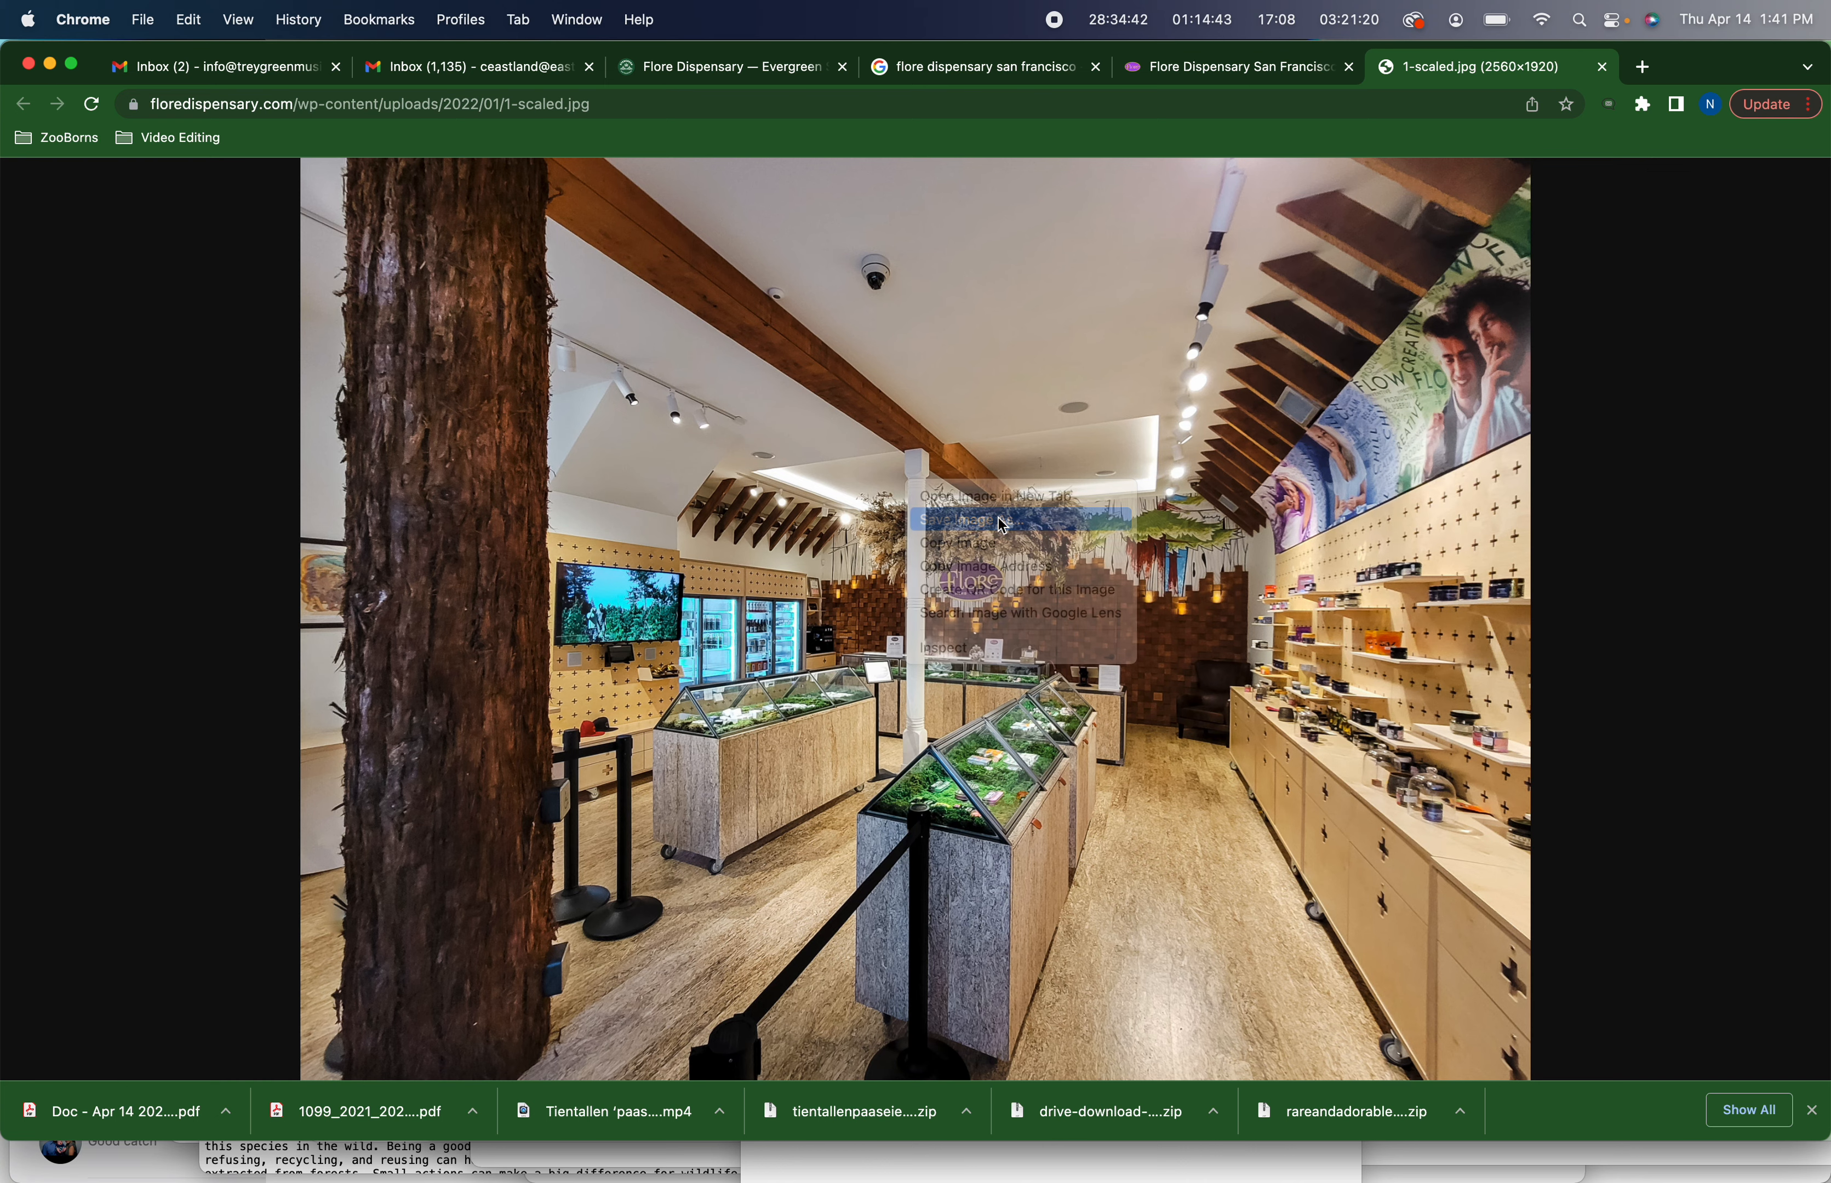
pyautogui.click(960, 453)
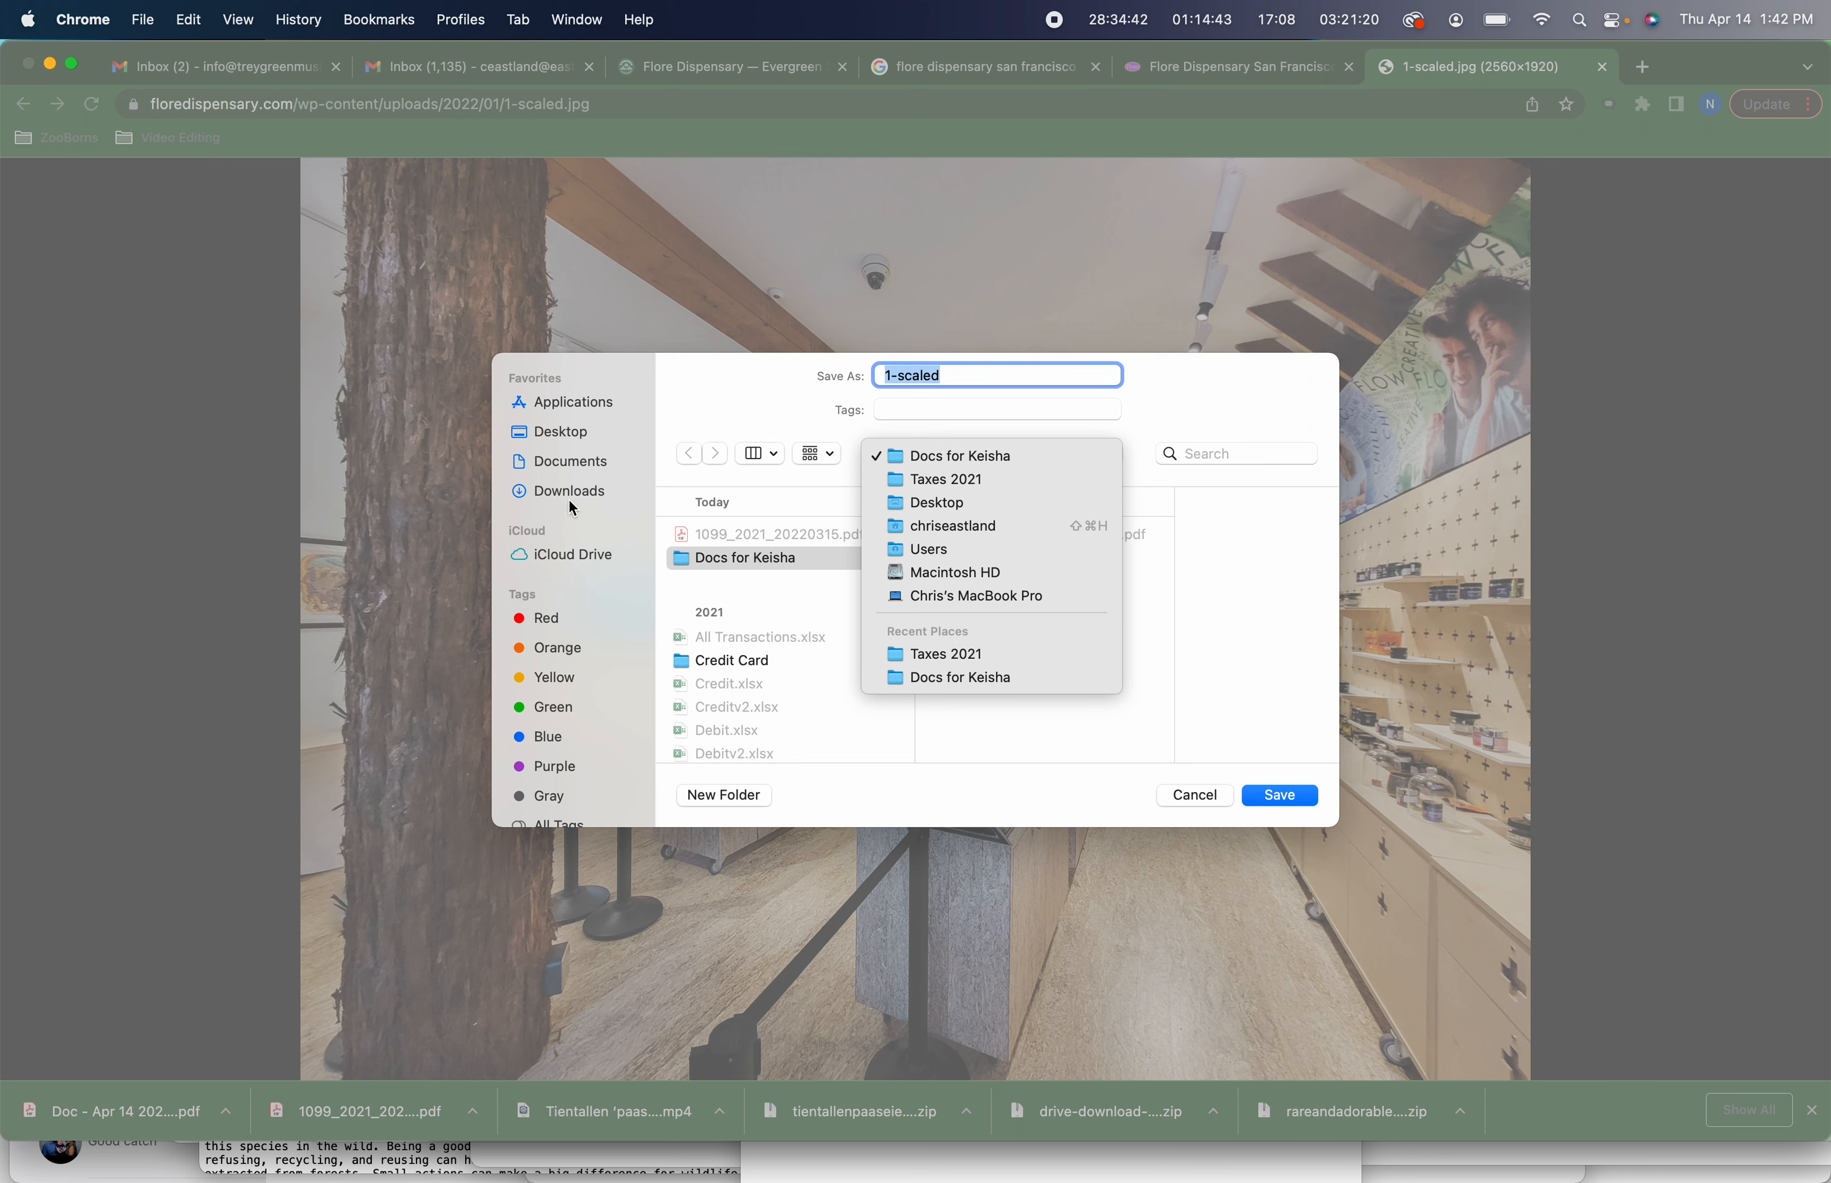
pyautogui.click(575, 433)
pyautogui.click(577, 433)
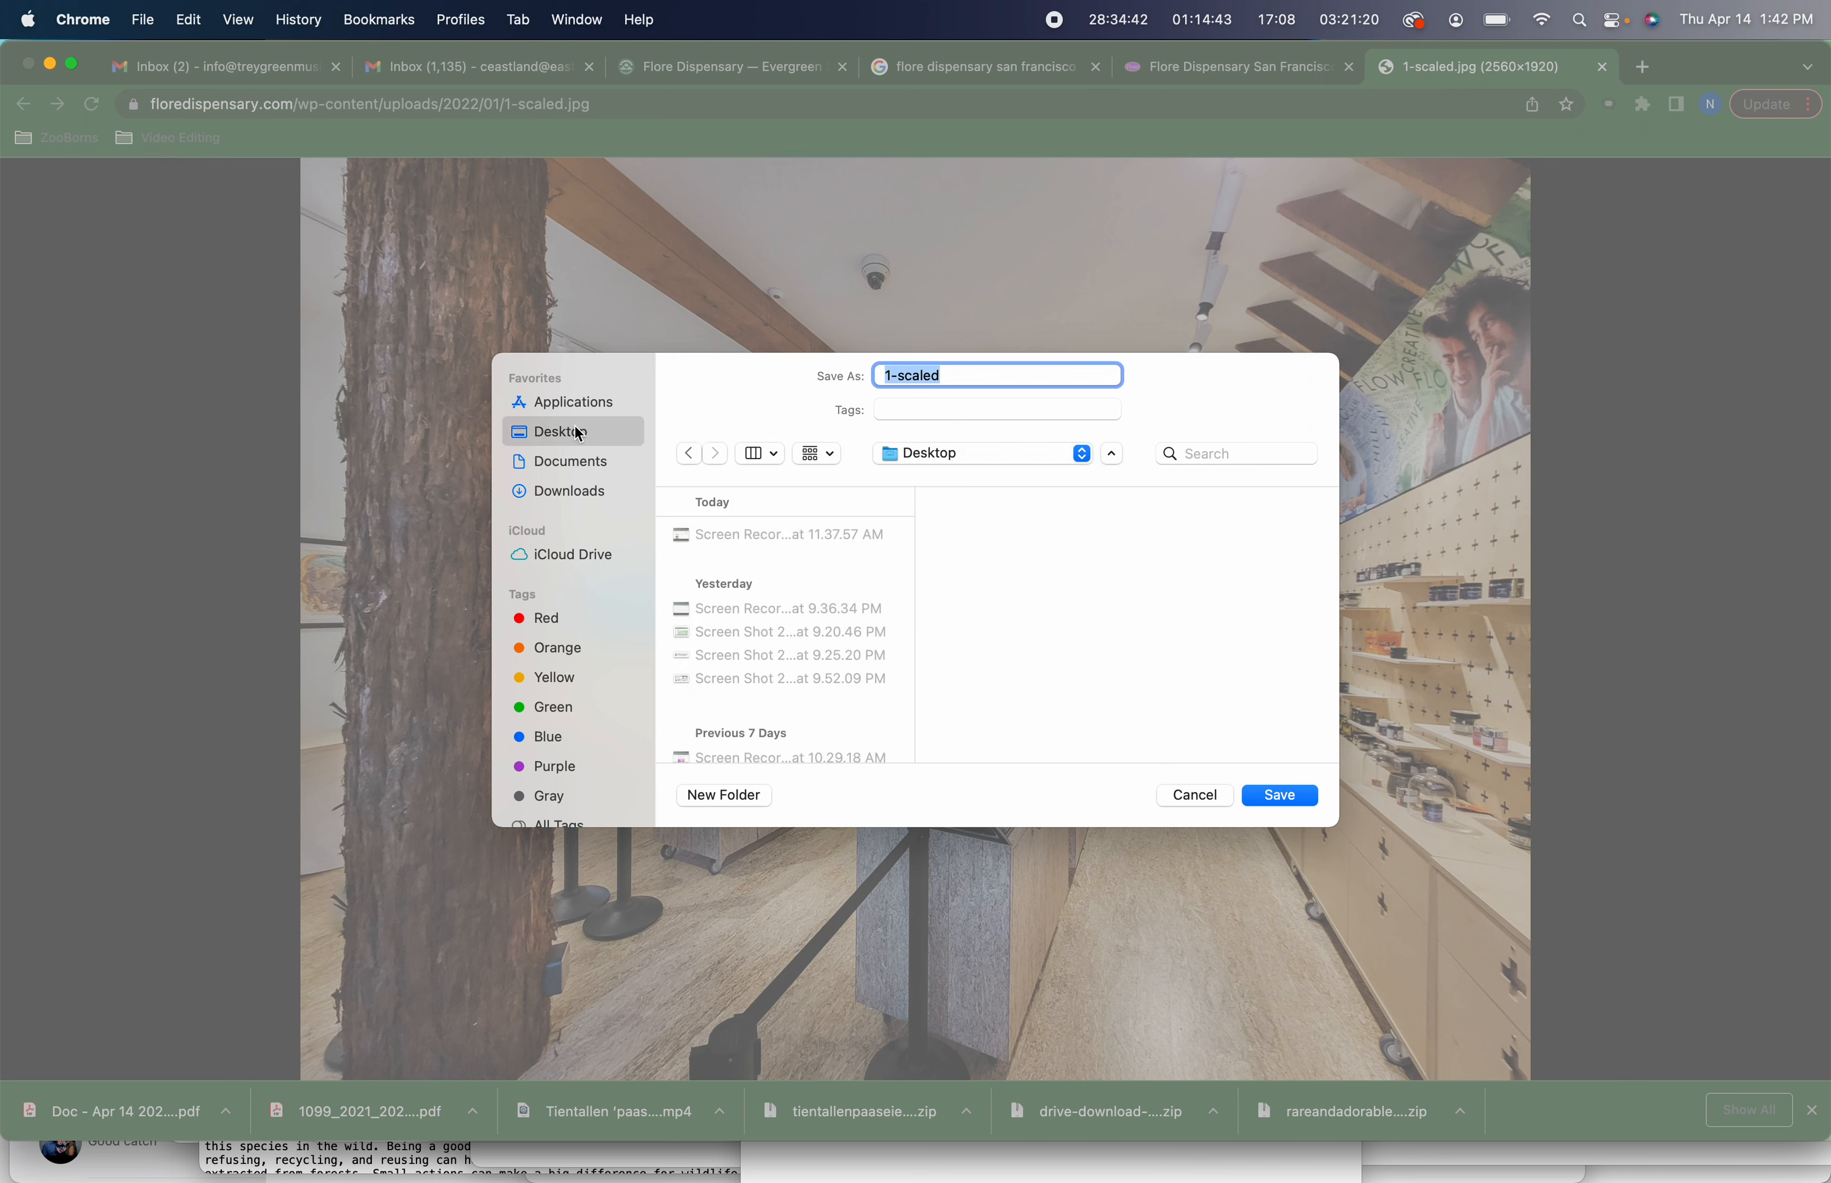
pyautogui.scroll(-2, 628, 644)
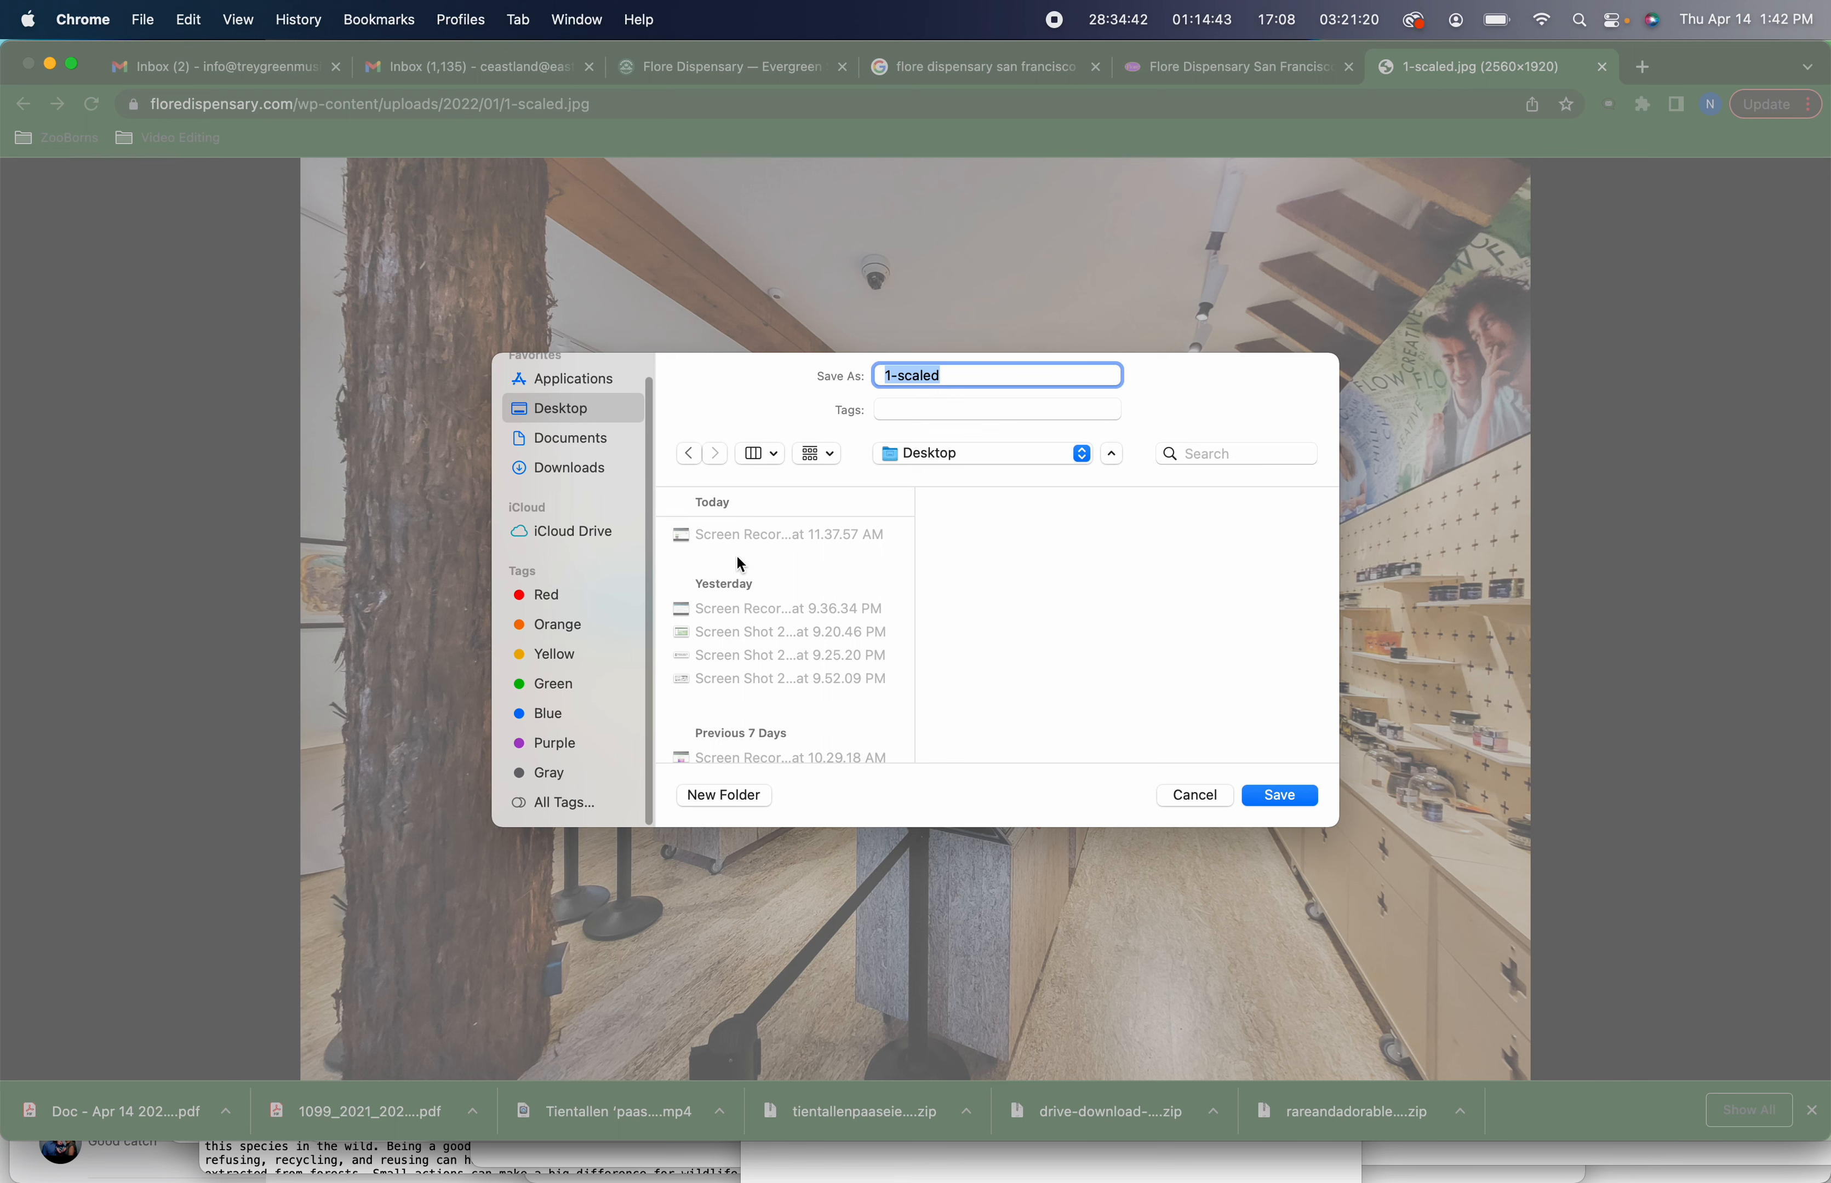
pyautogui.click(929, 455)
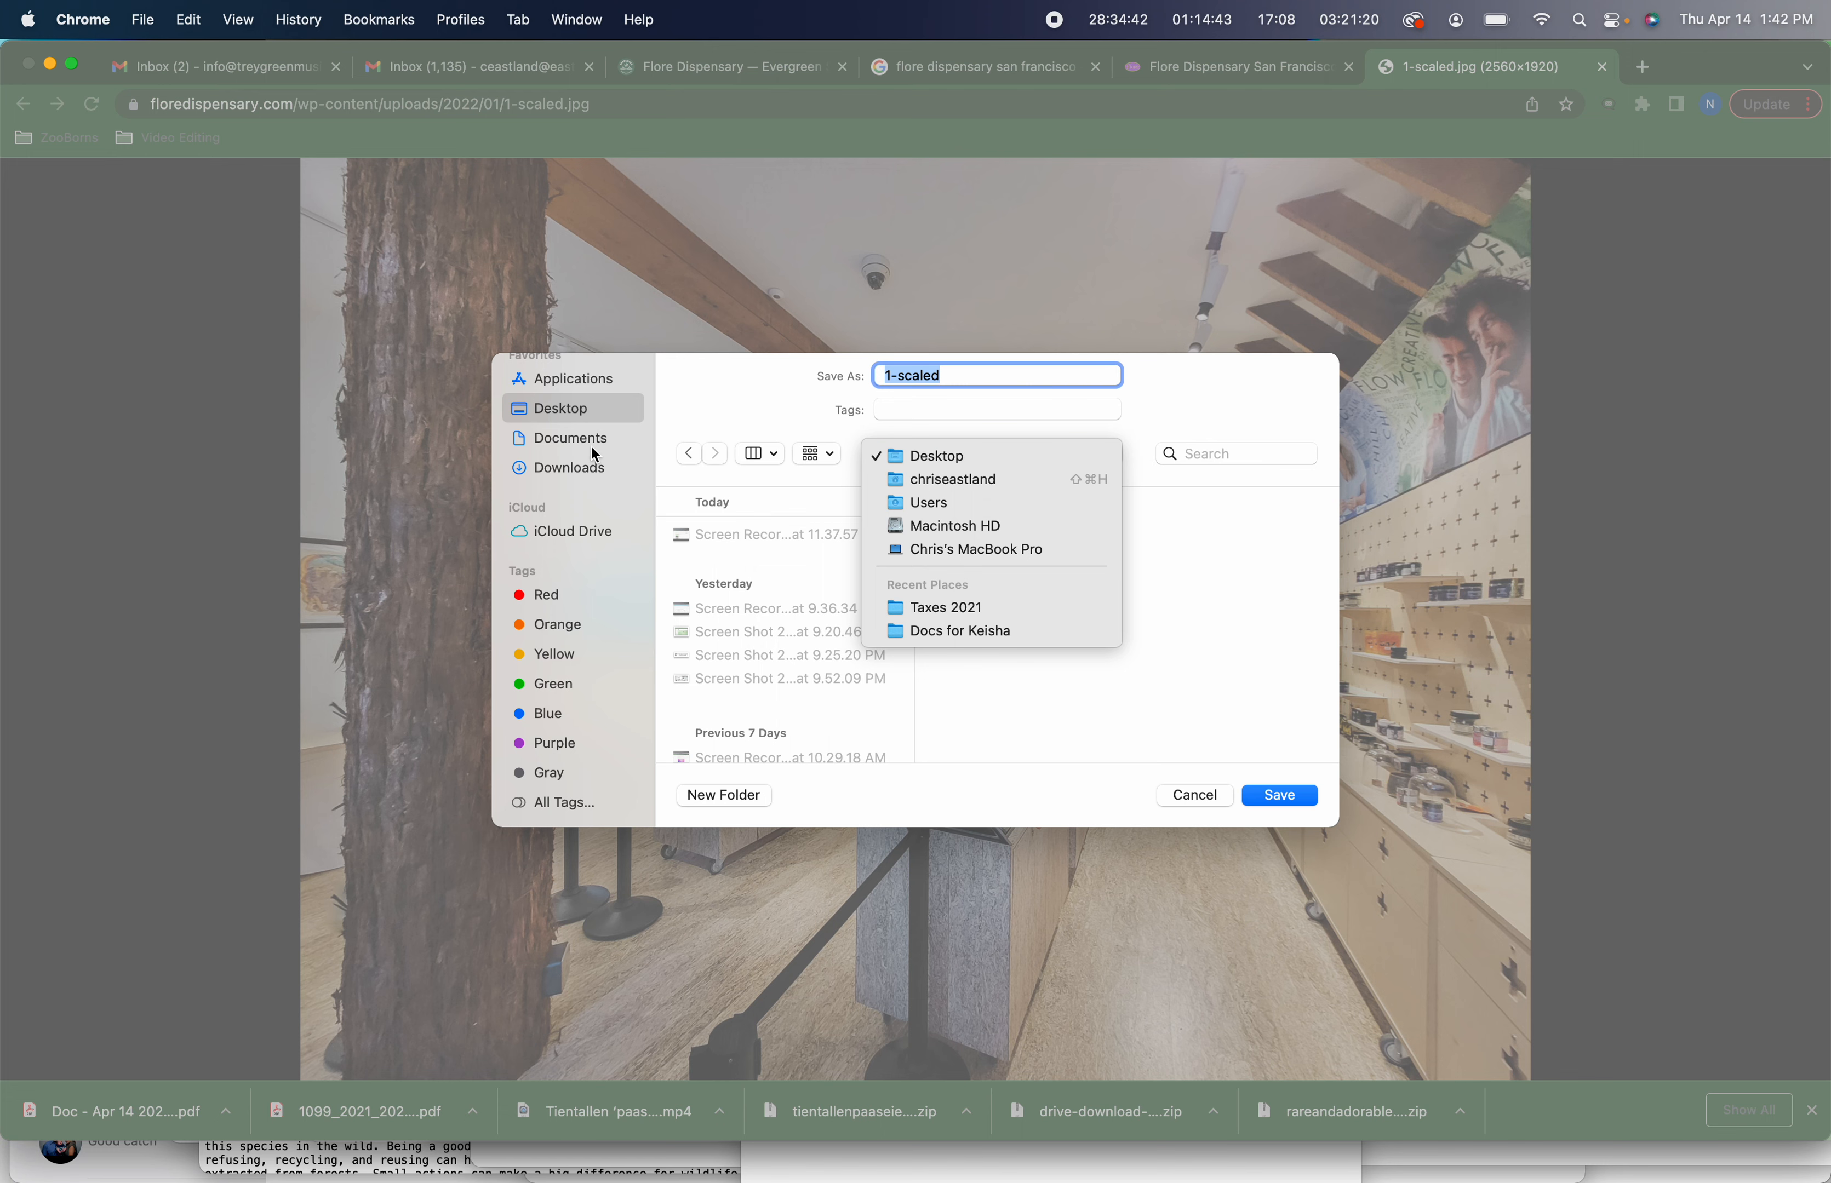
pyautogui.click(591, 415)
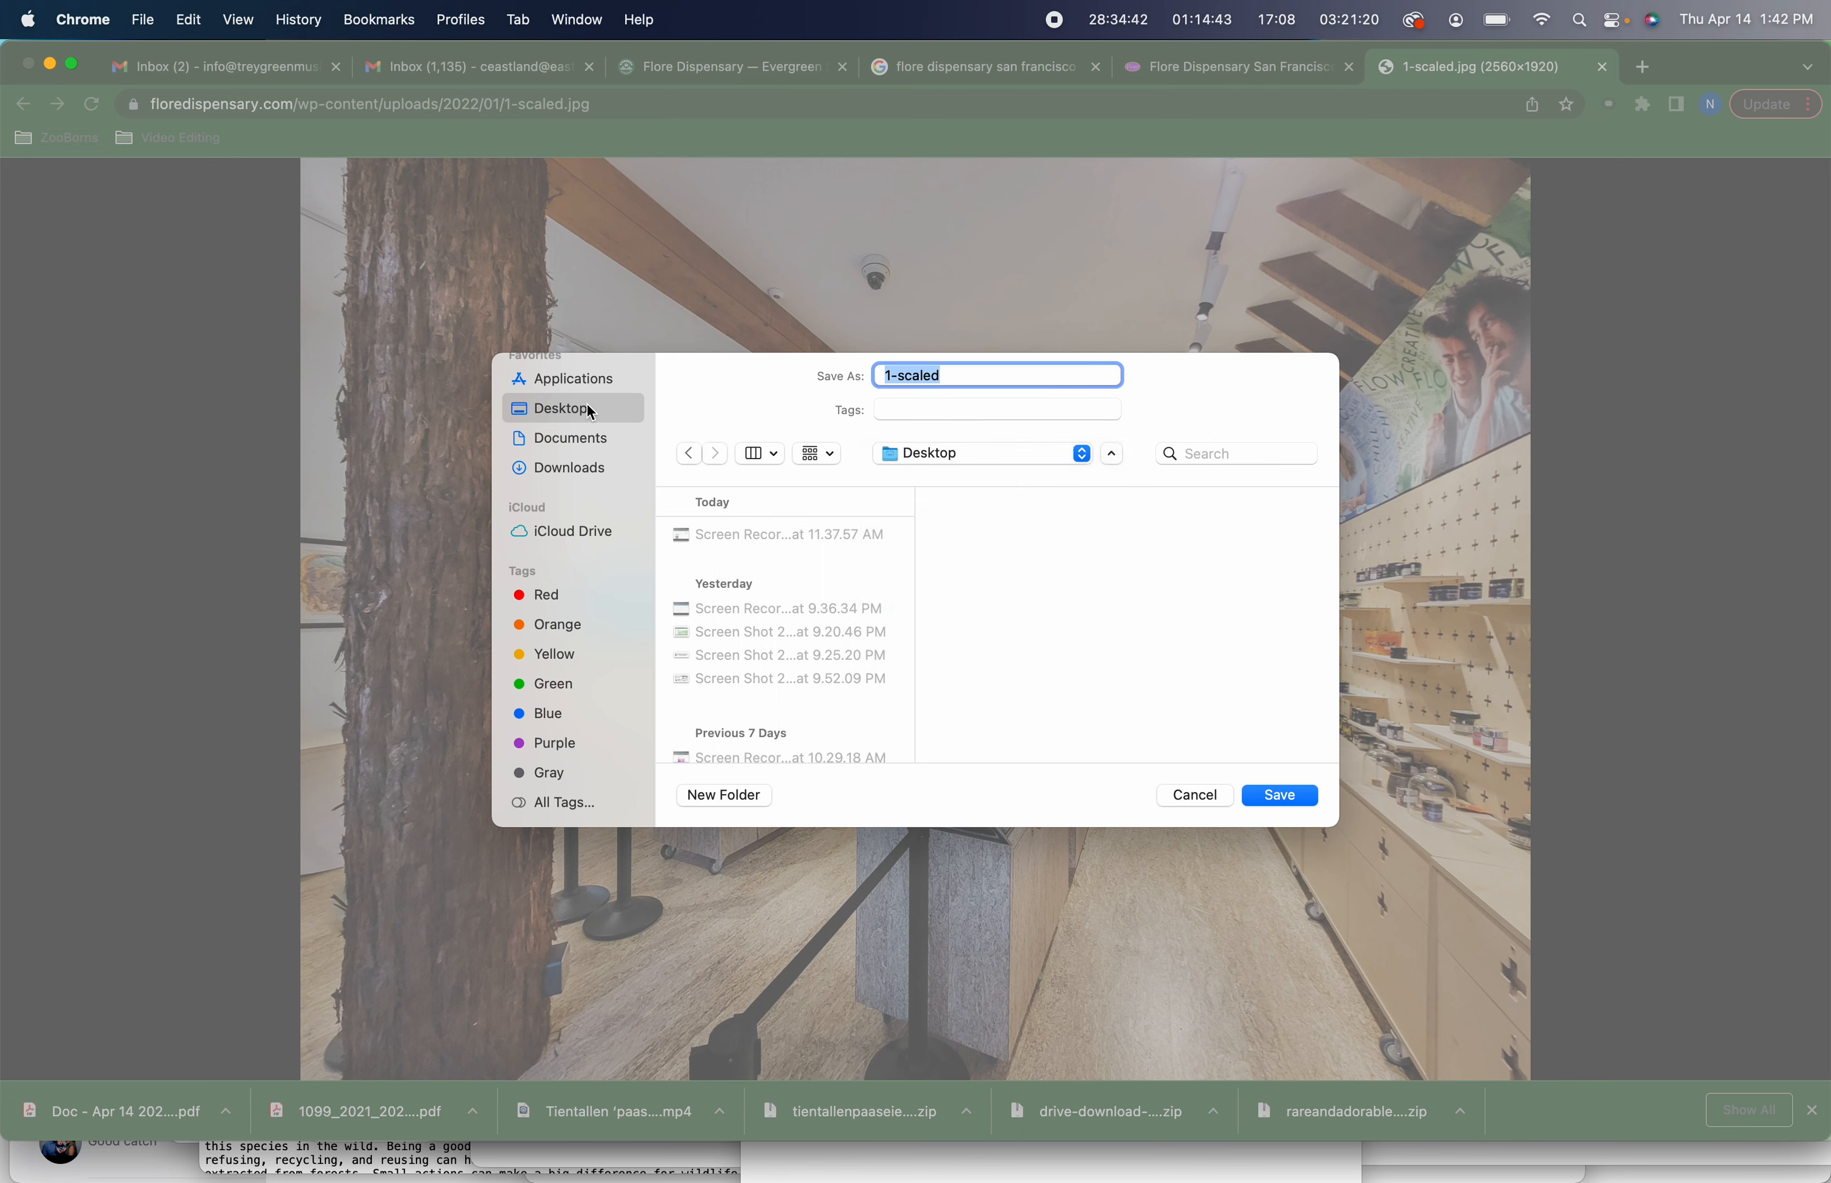
pyautogui.press('super+shift+n')
pyautogui.write('Temporary')
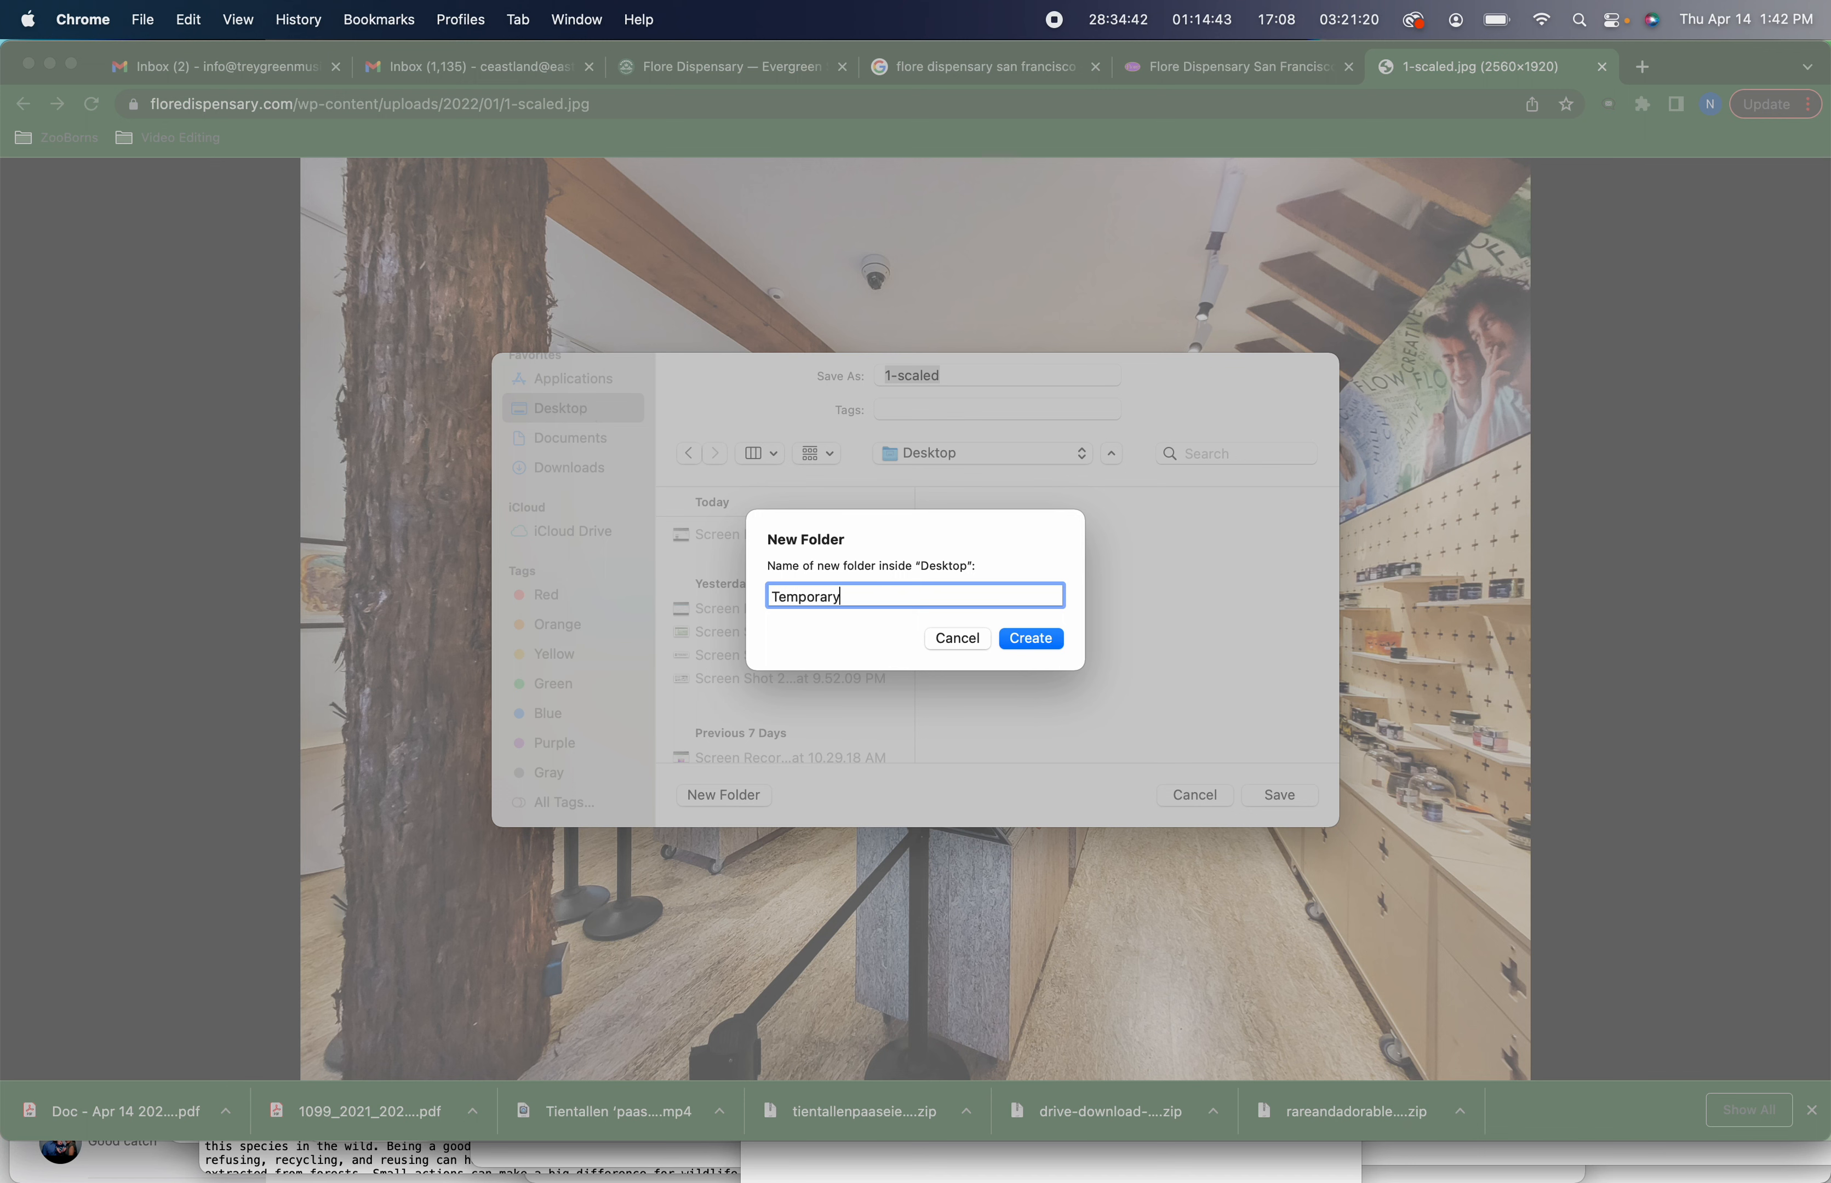
pyautogui.write(' Evergreen')
pyautogui.press('Return')
pyautogui.press('Return')
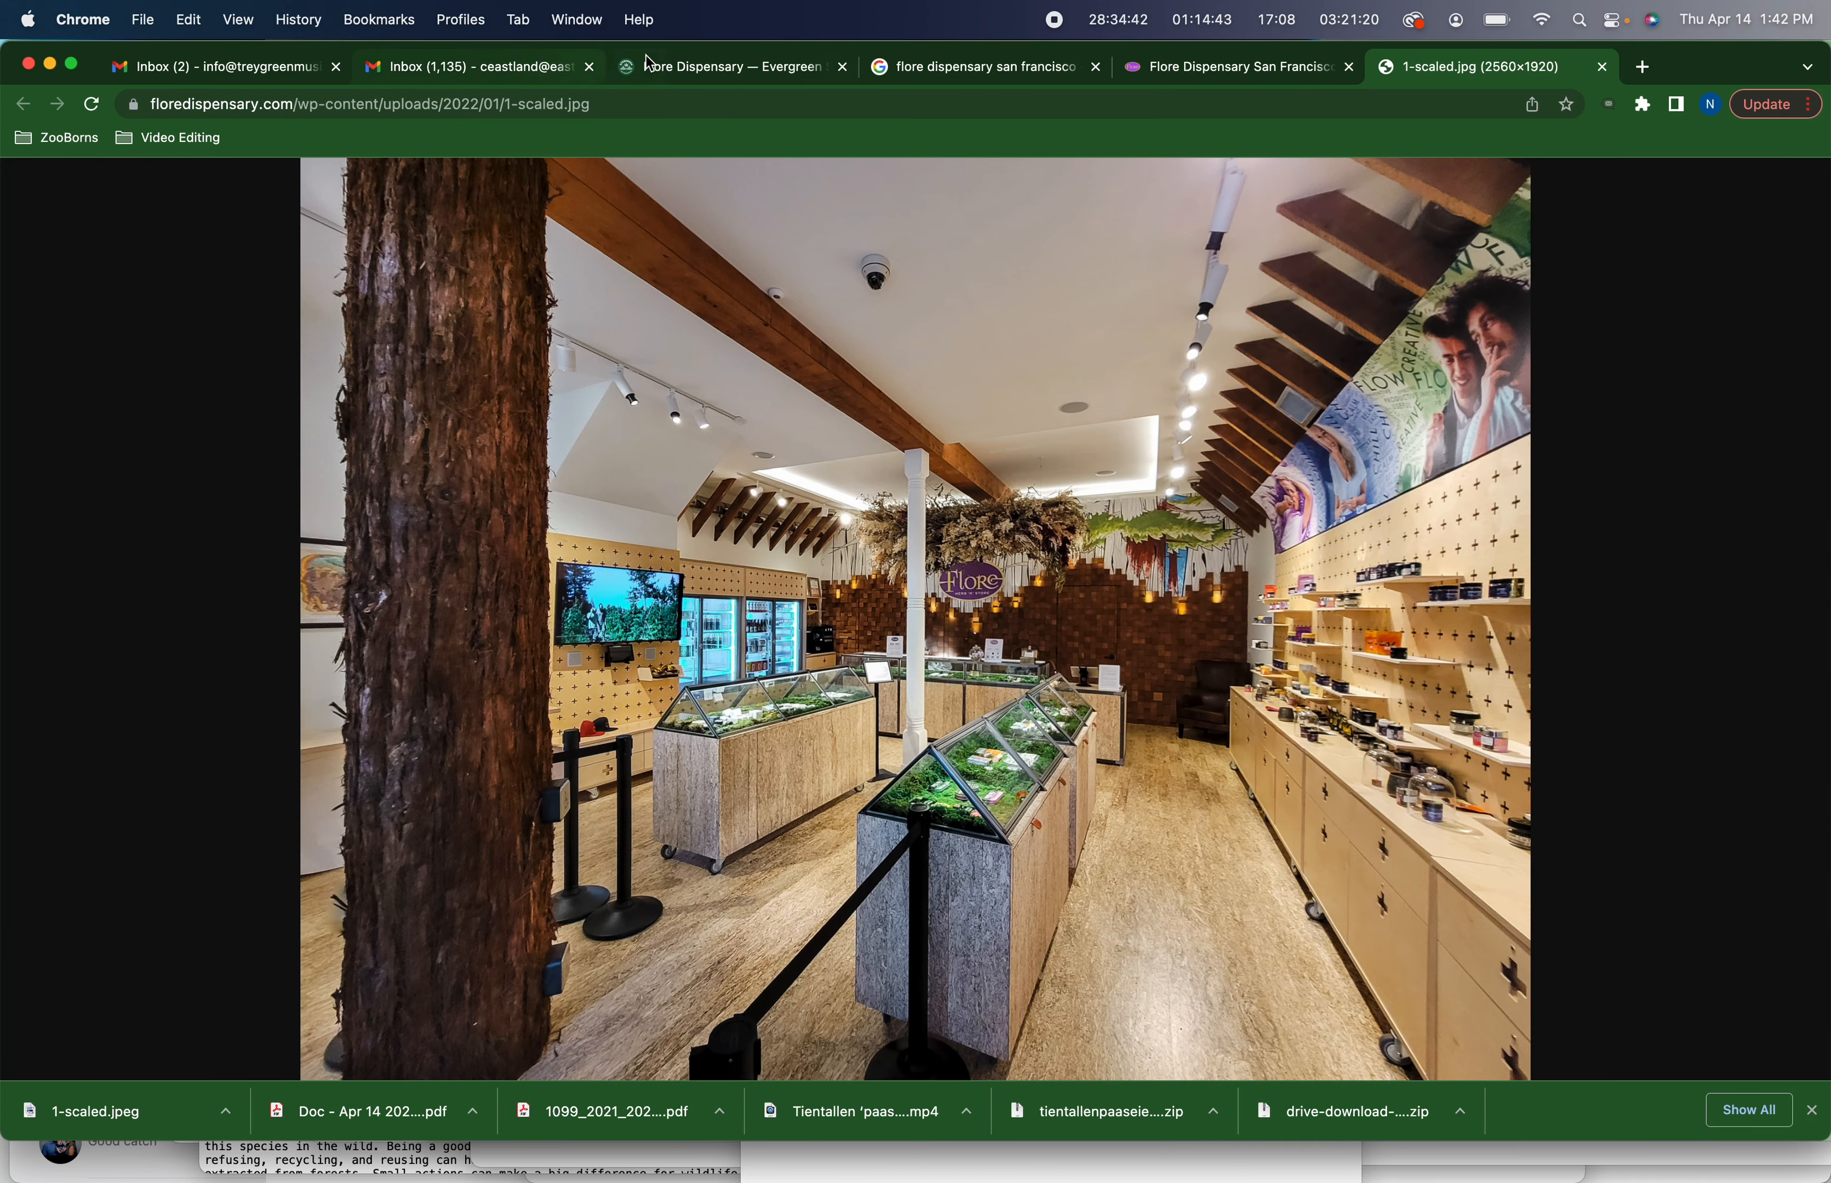
# Open the Flore Dispensary post's settings and upload 1-scaled.jpeg from the Temporary Evergreen folder as its featured image
pyautogui.click(690, 65)
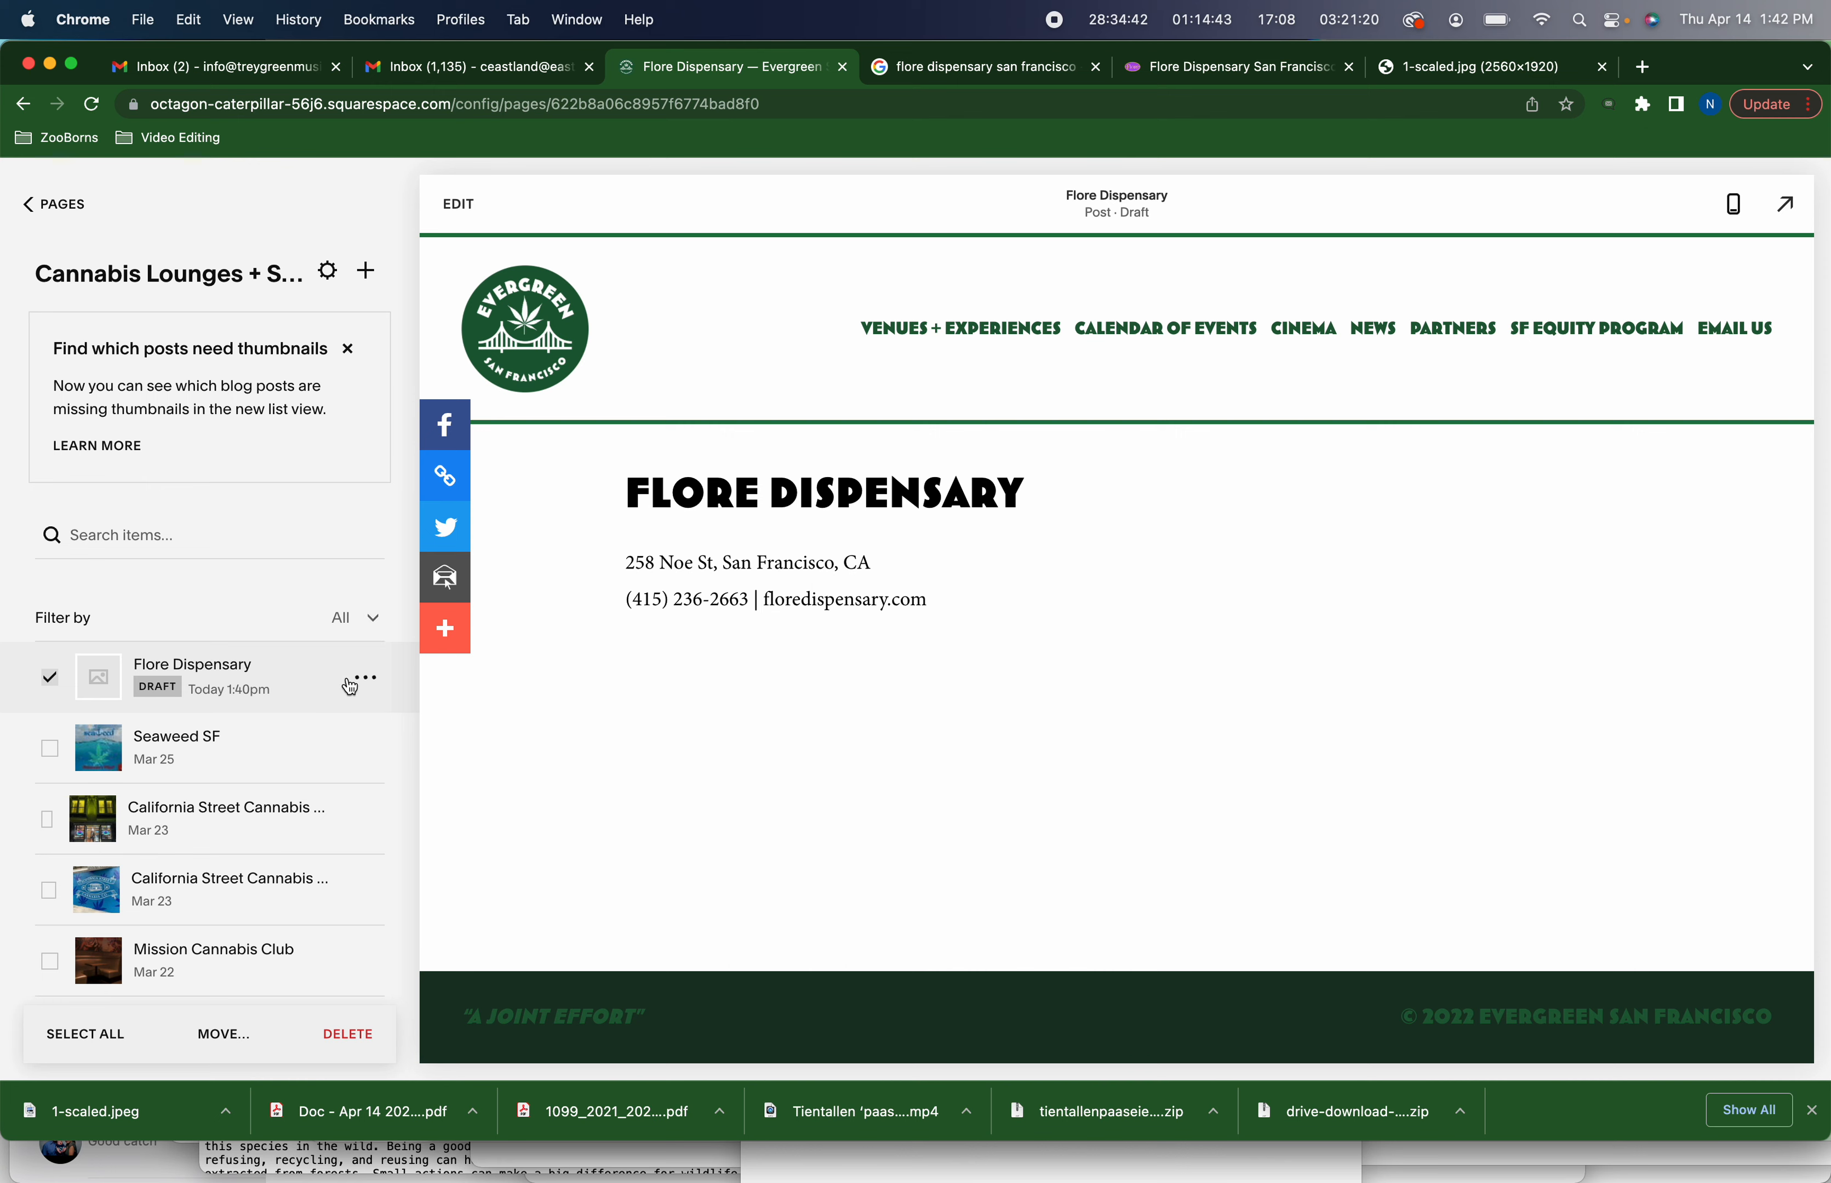
pyautogui.click(367, 682)
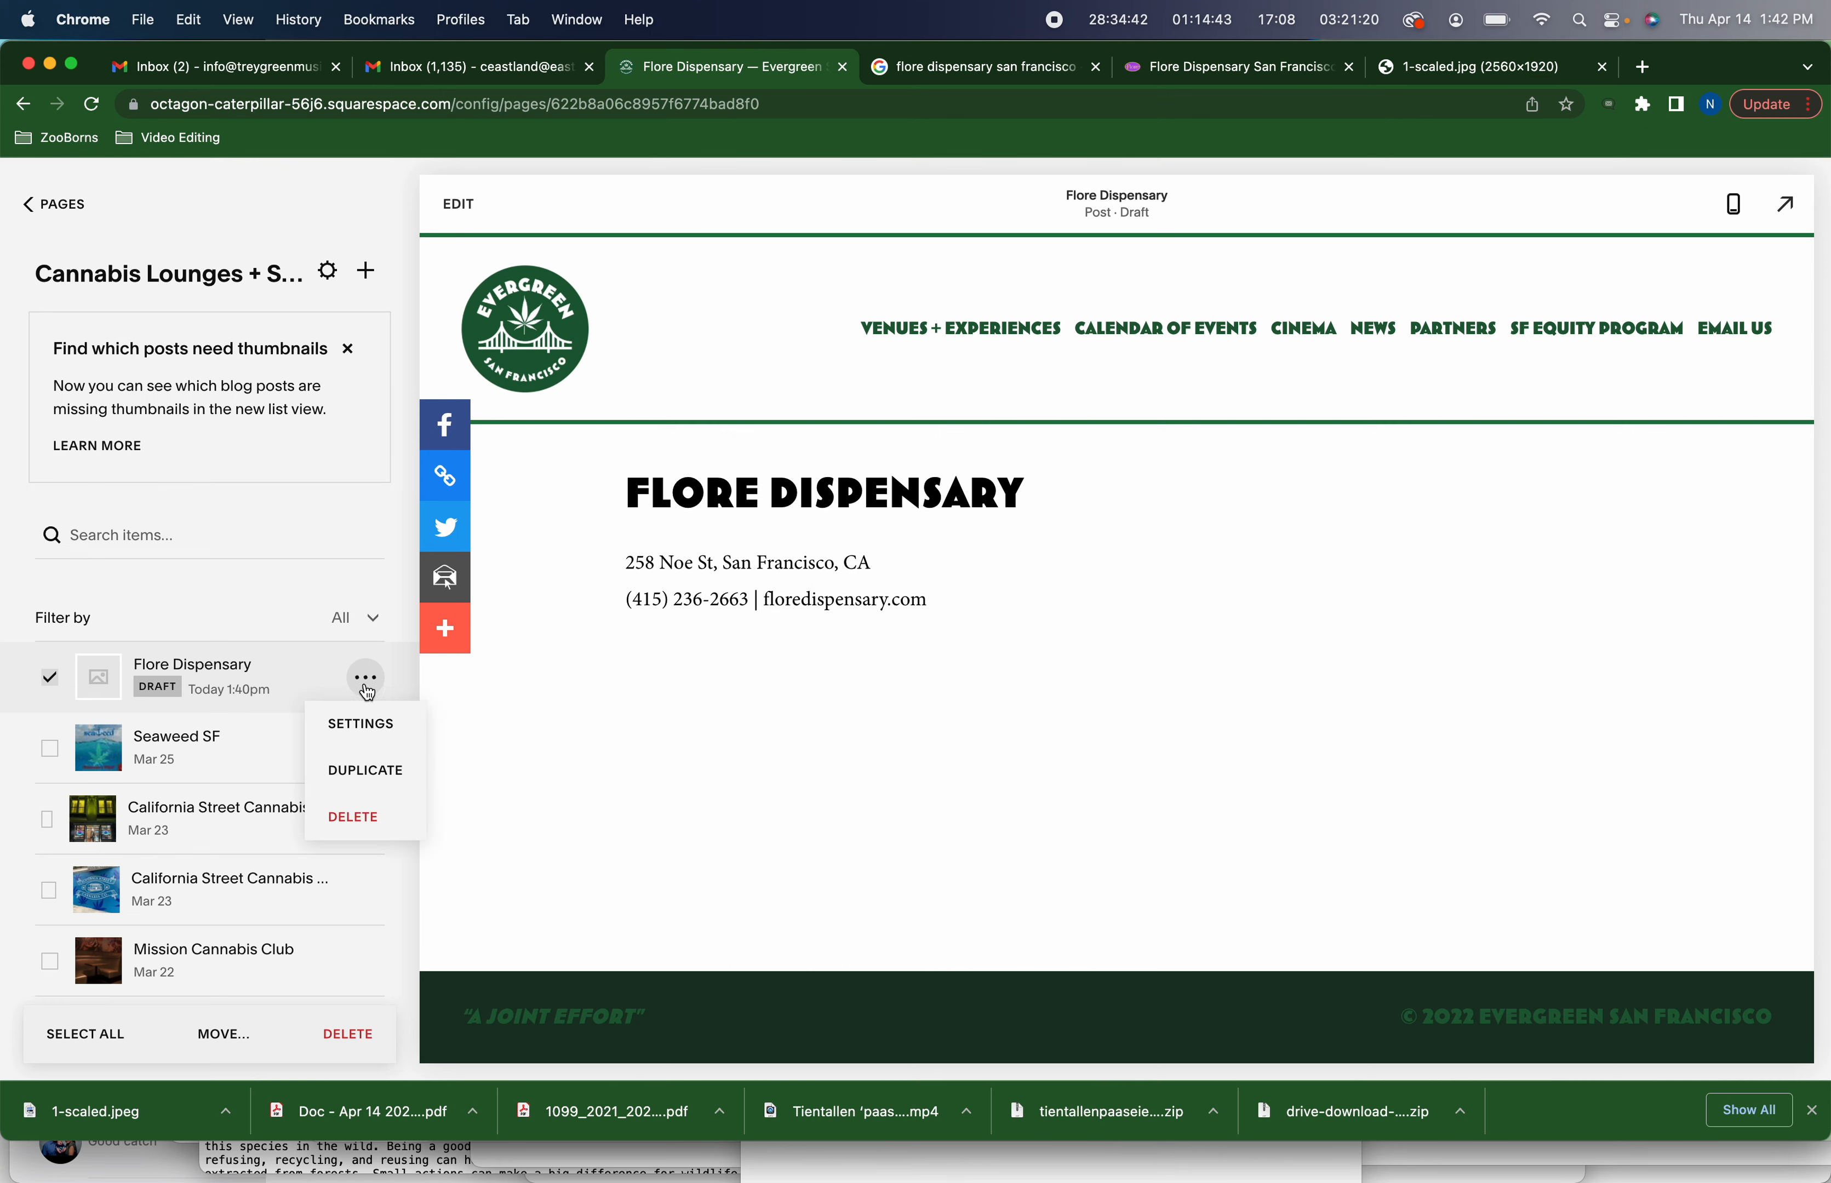
pyautogui.click(369, 717)
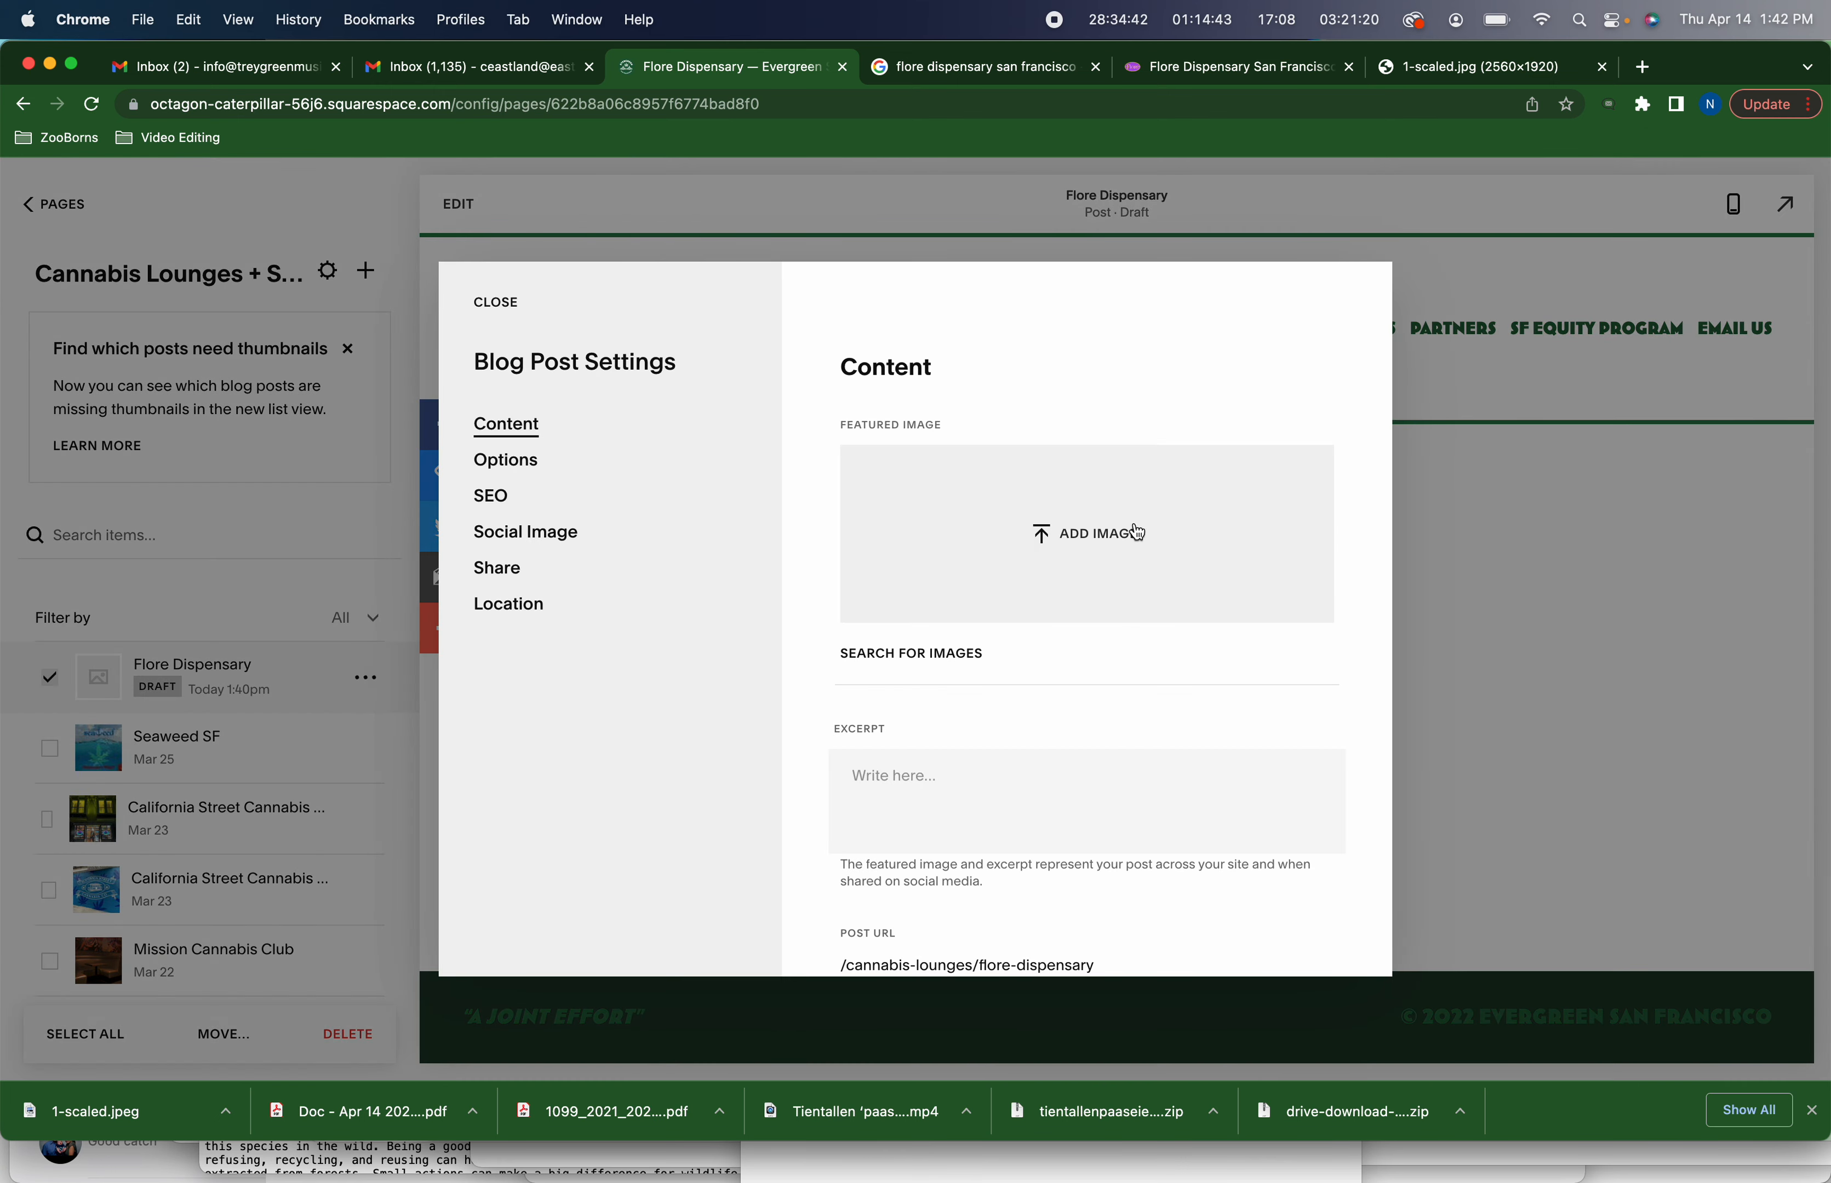
pyautogui.click(1129, 532)
pyautogui.click(930, 166)
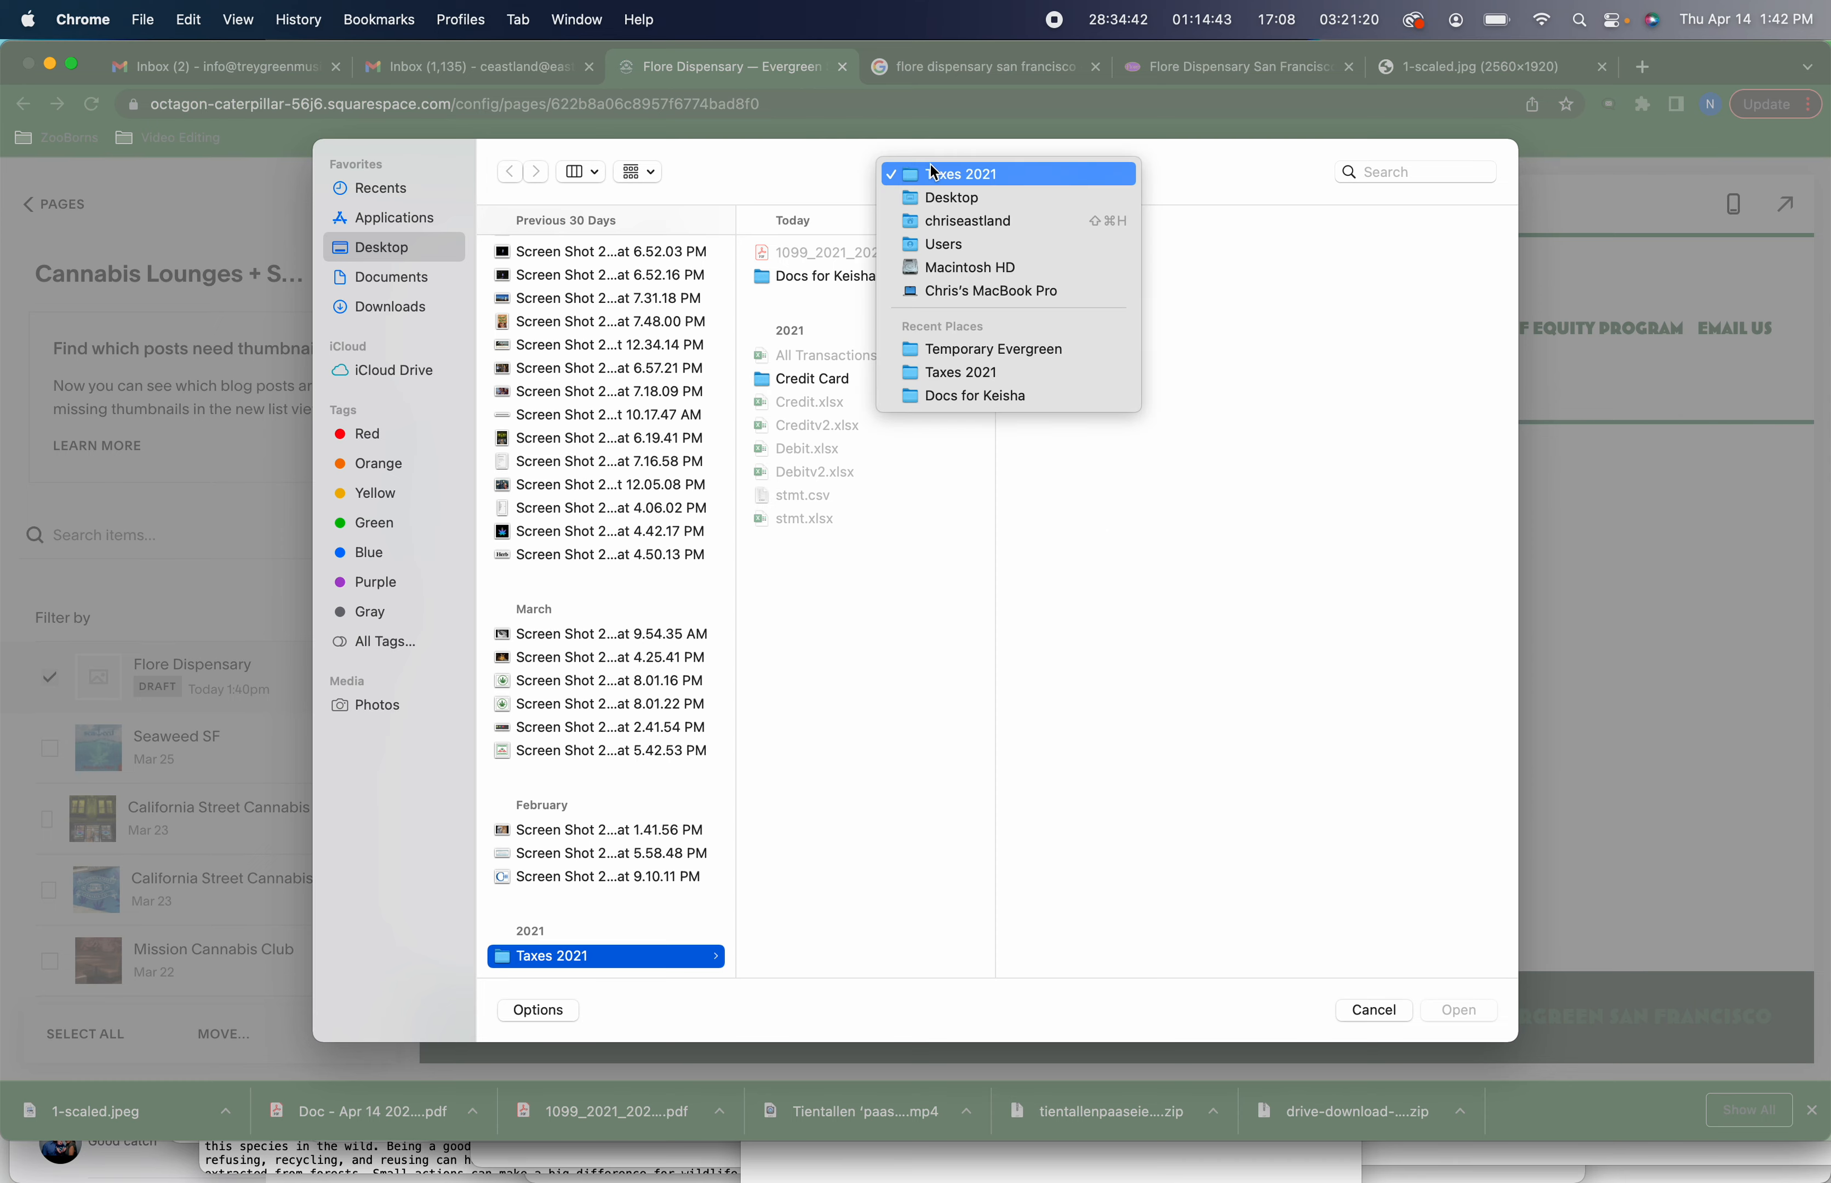
pyautogui.click(951, 348)
pyautogui.press('Down')
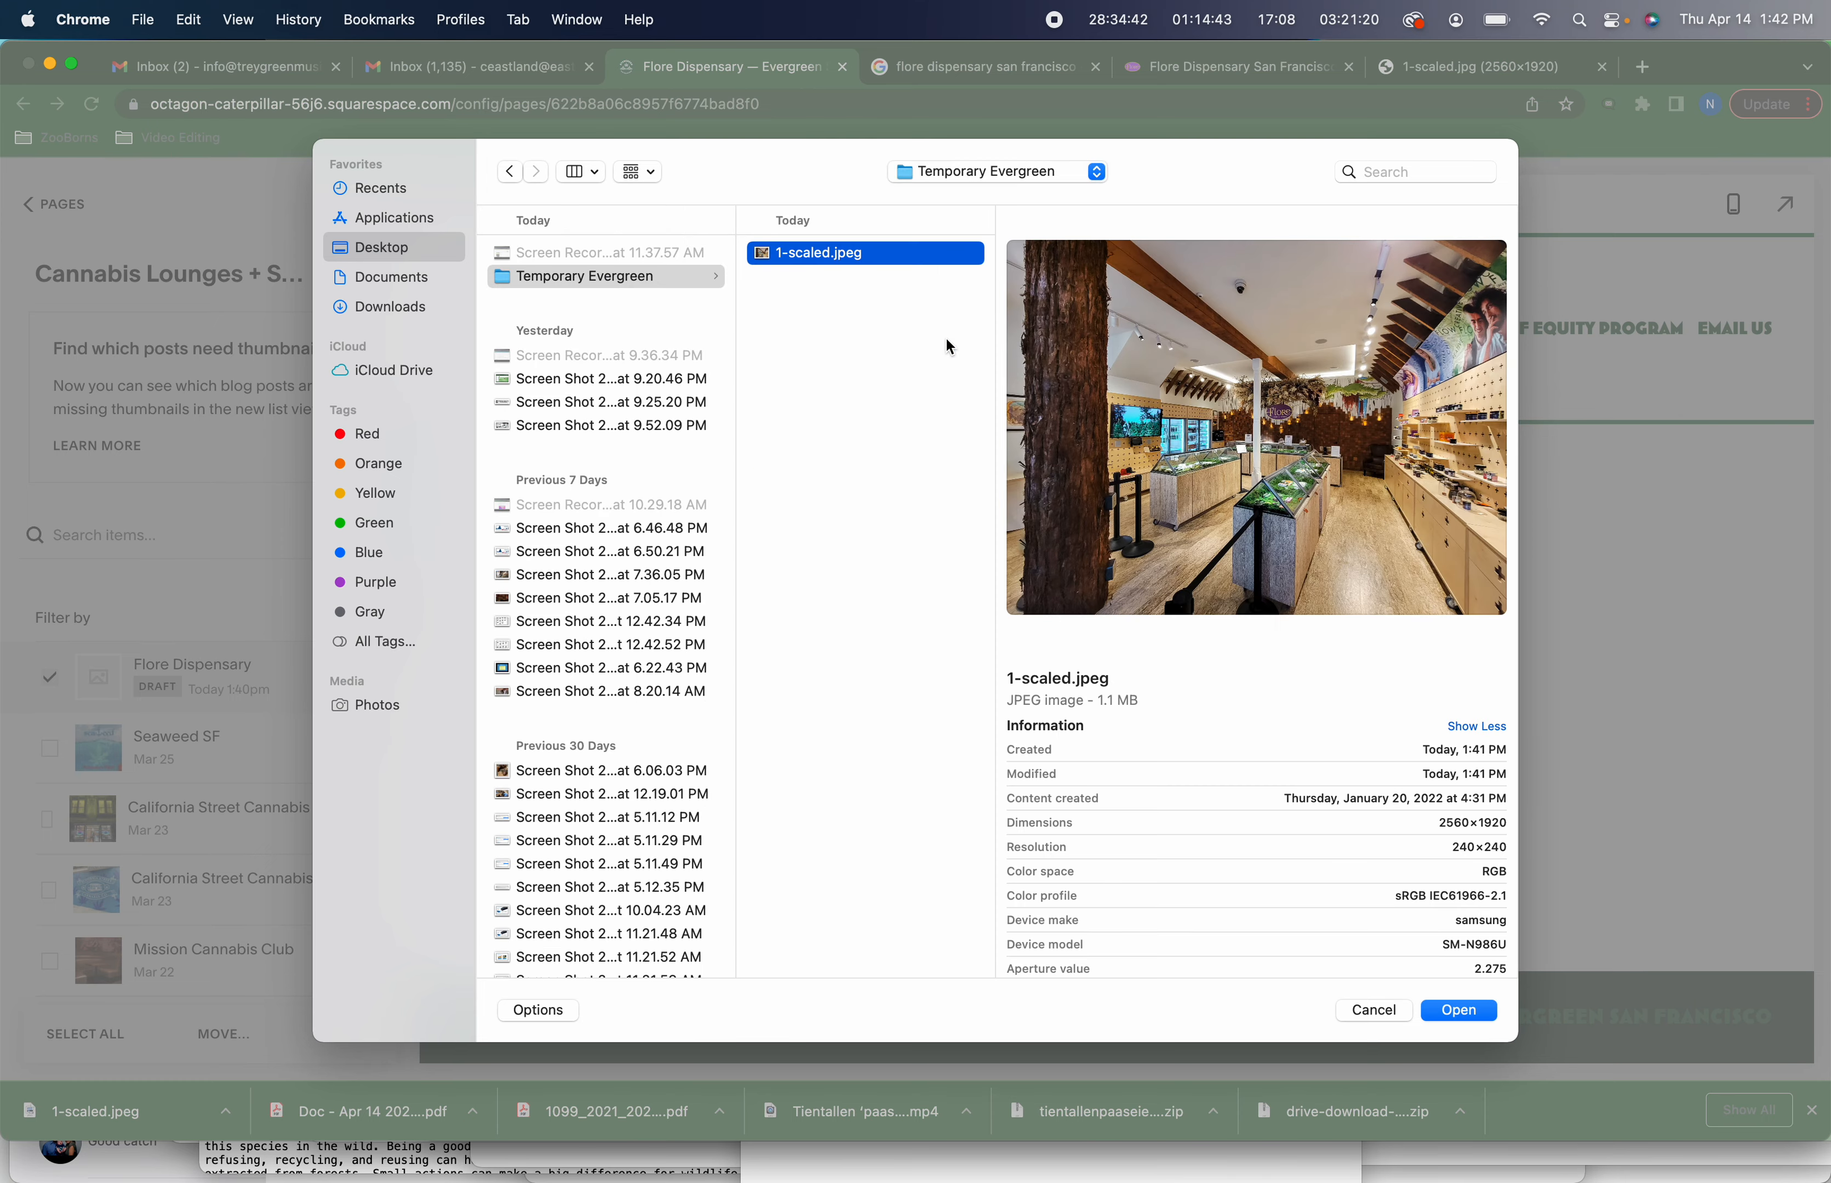
pyautogui.press('Return')
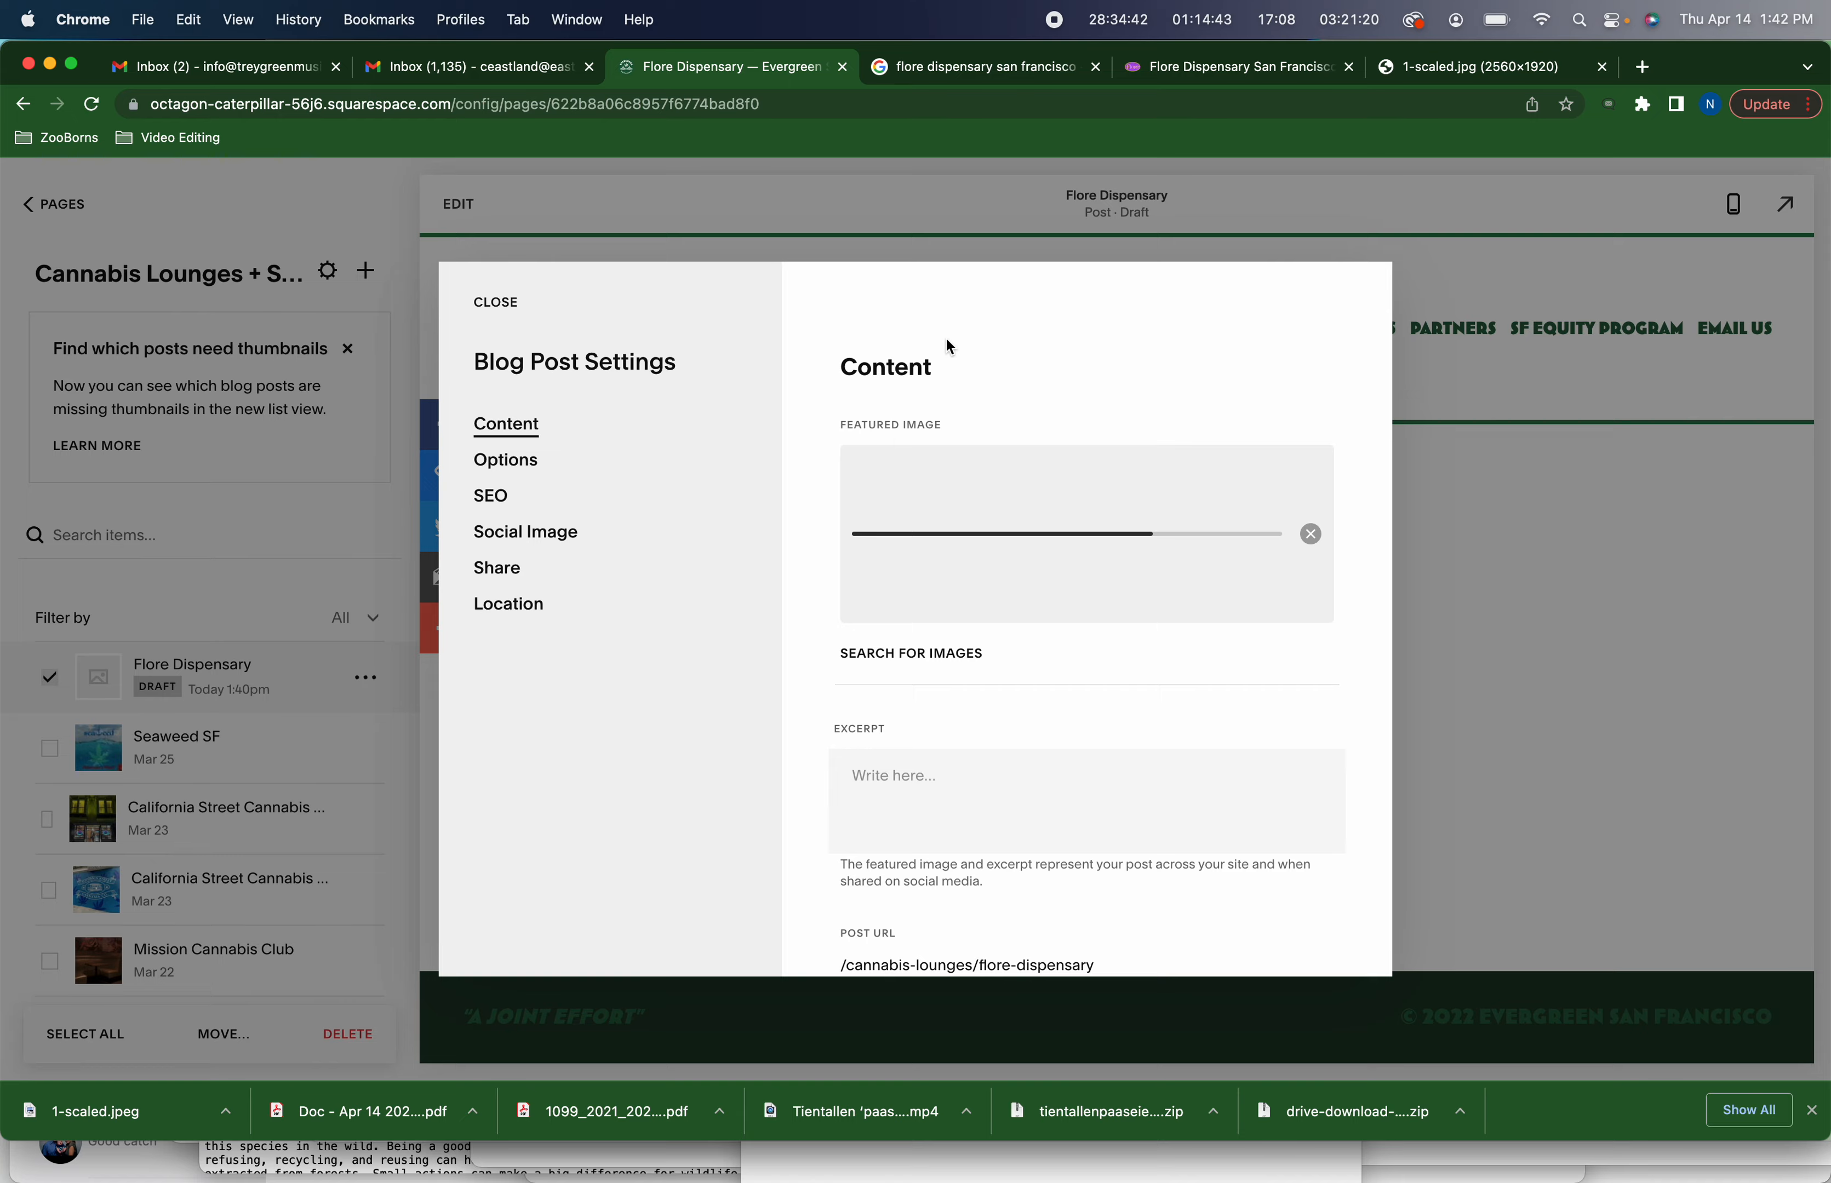
# Paste the copied address, phone and website lines into the post's excerpt
pyautogui.press('super+Tab')
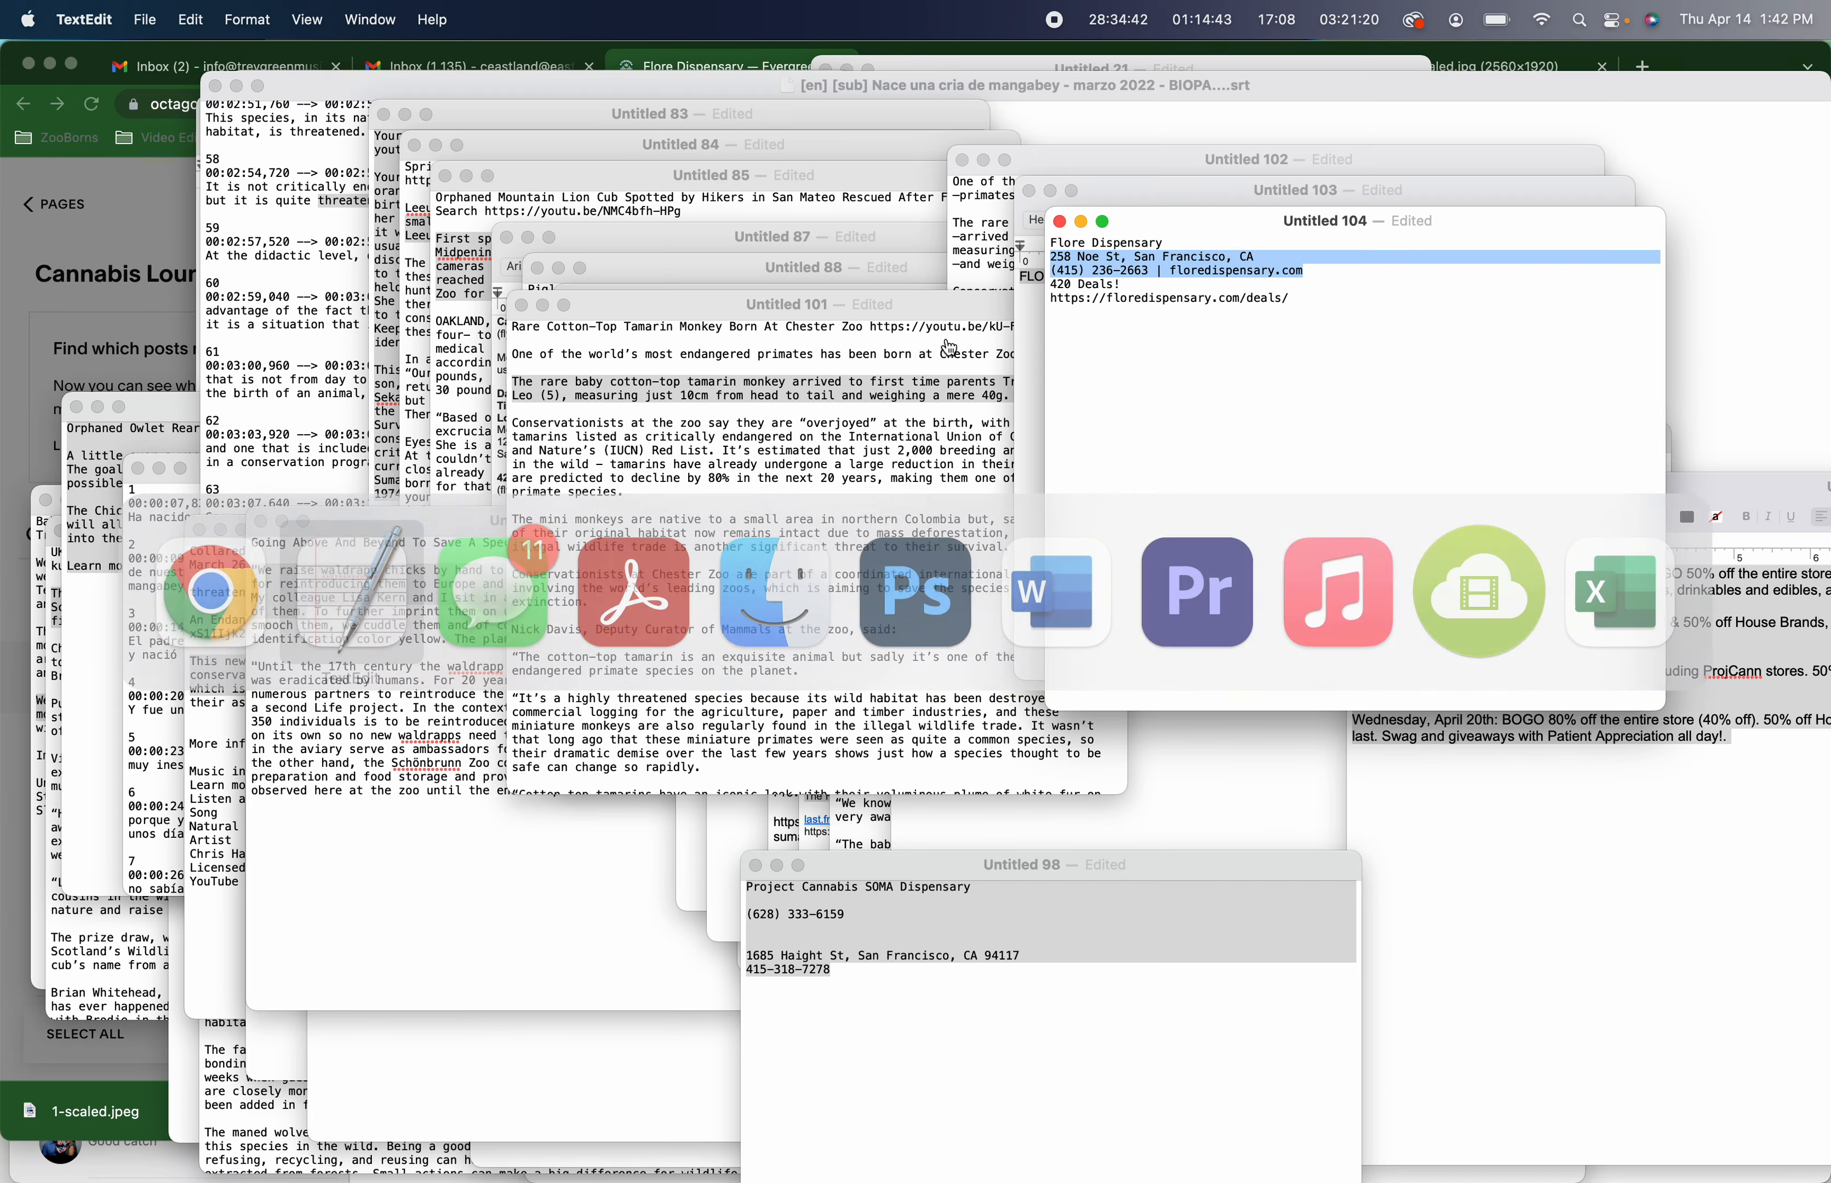
pyautogui.press('super+Tab')
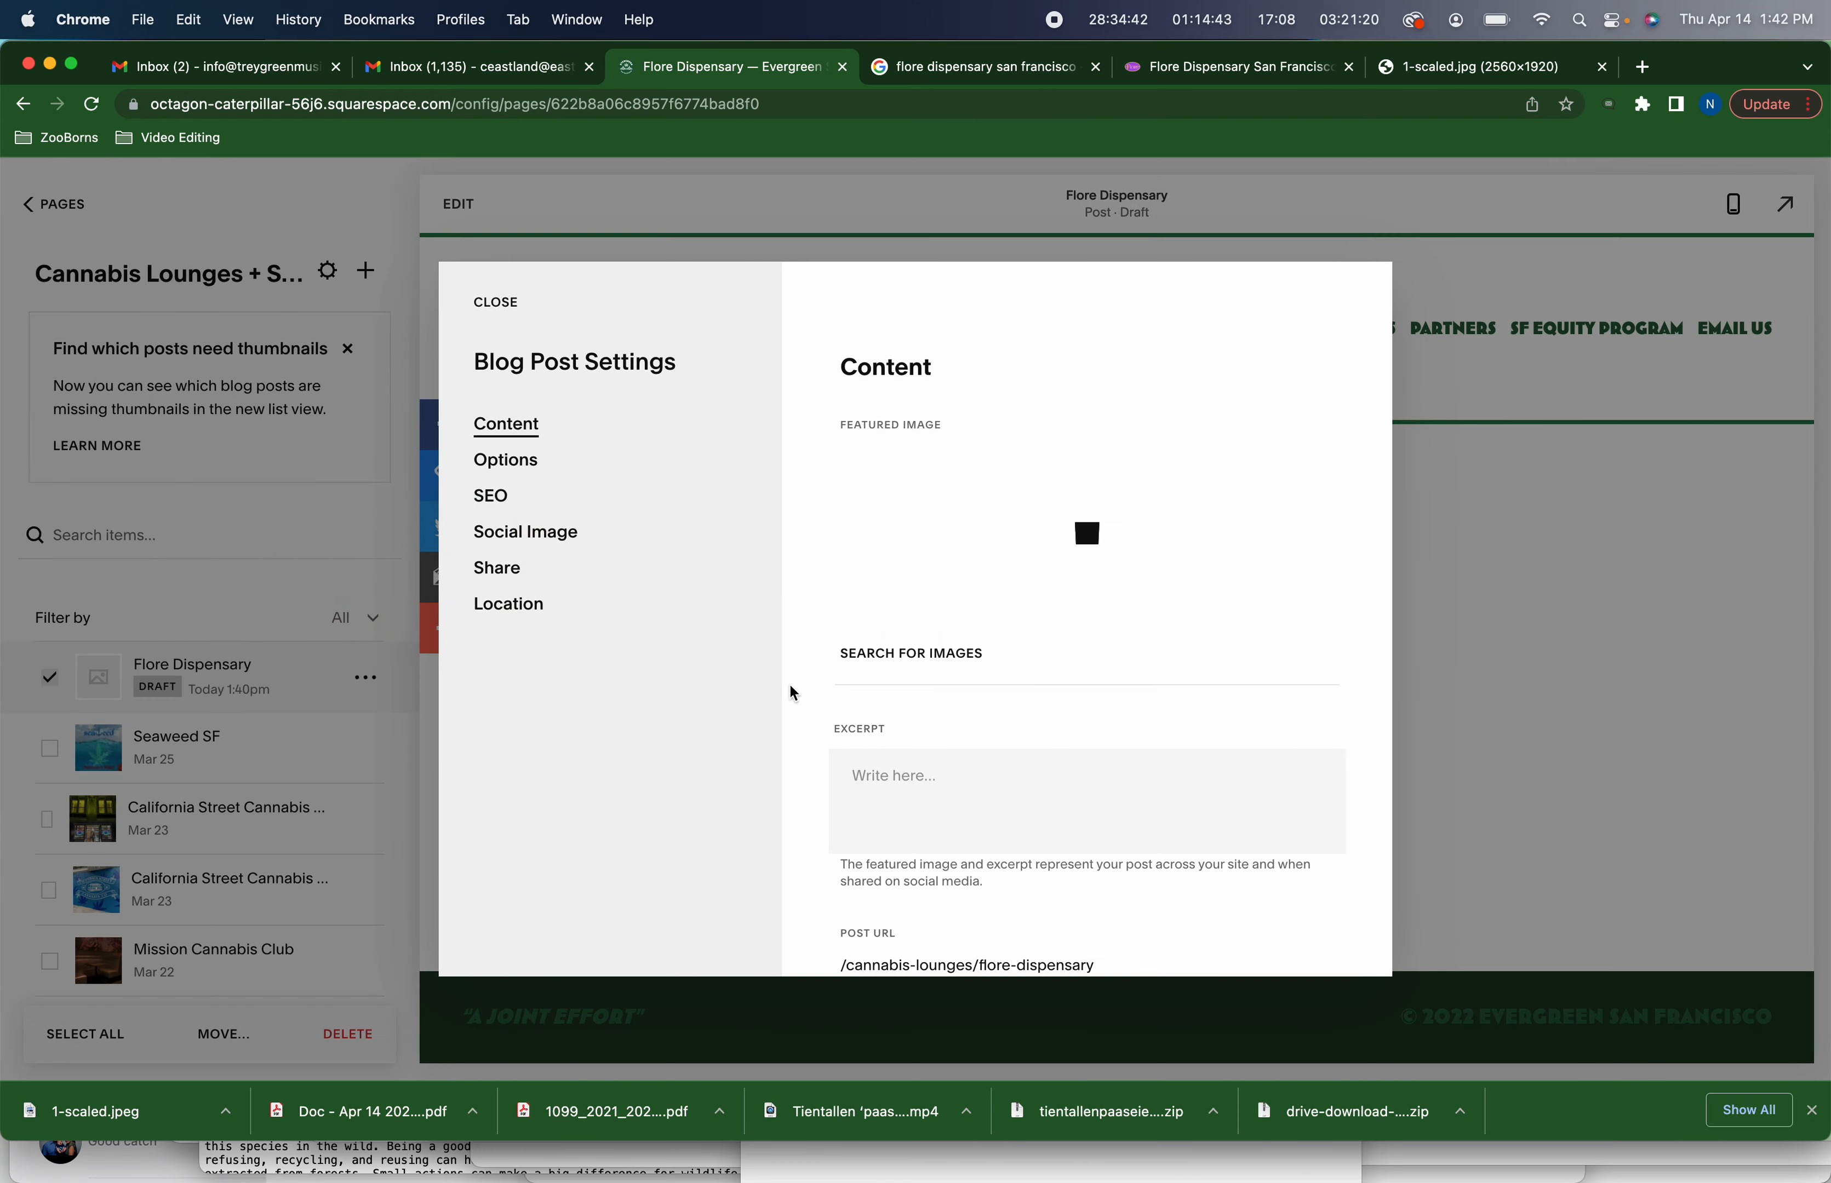
pyautogui.click(937, 781)
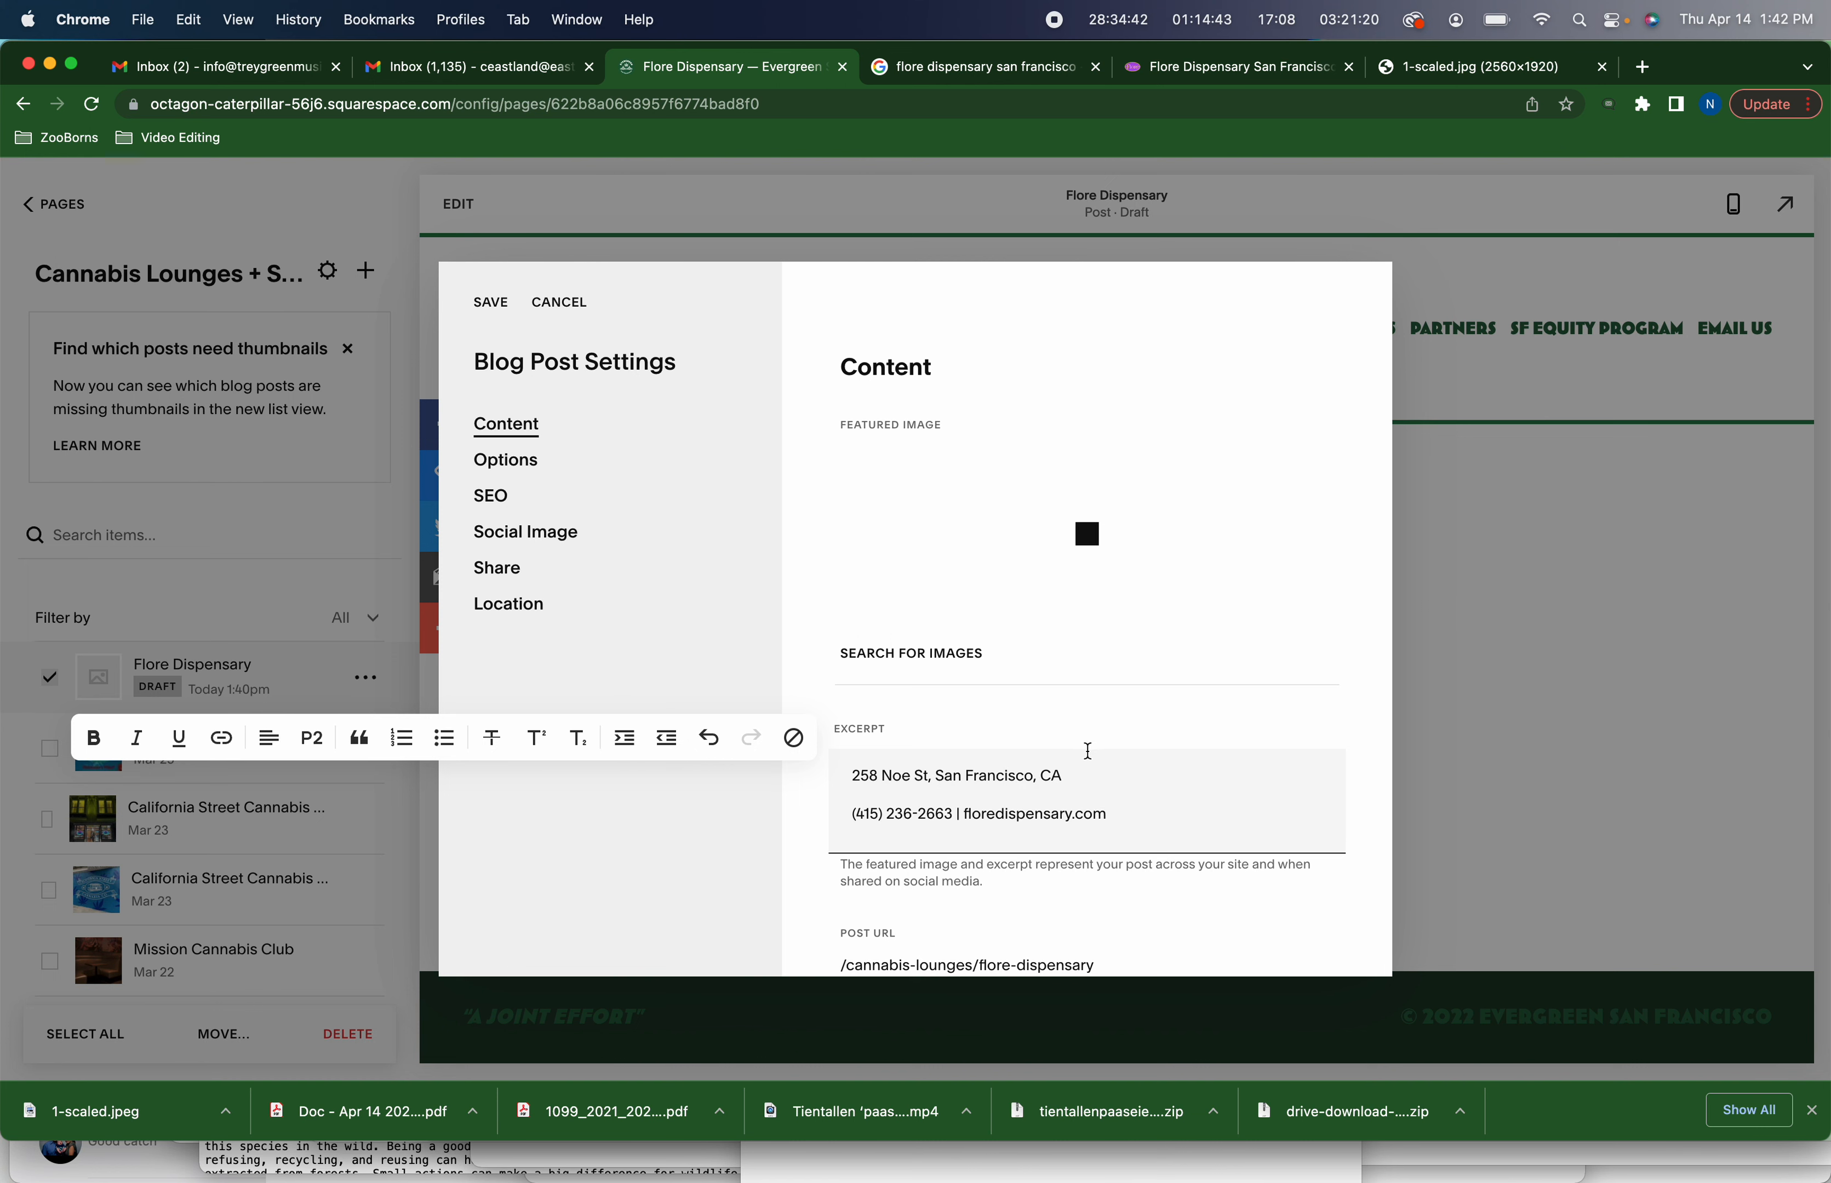
# Replace the gap between the excerpt's address and phone lines with a single line break
pyautogui.click(1105, 754)
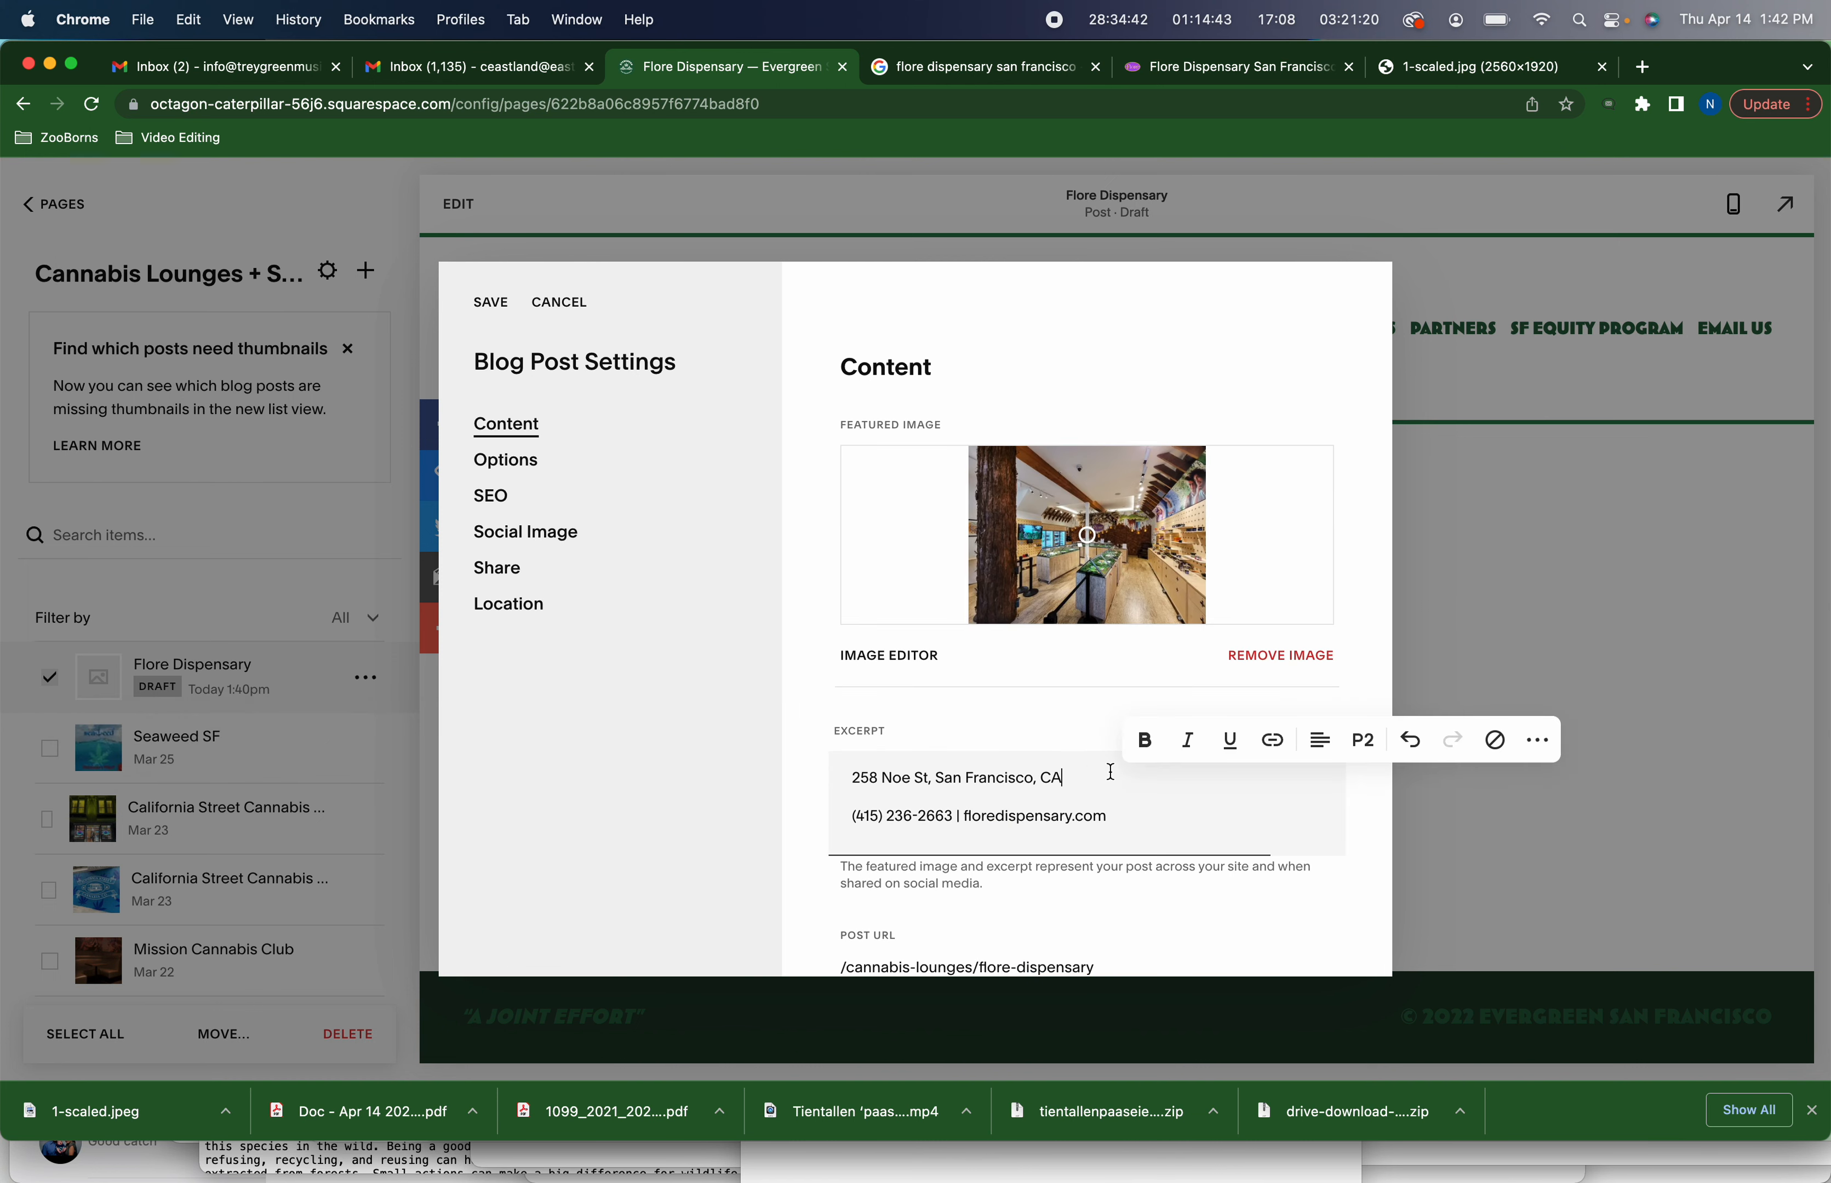
pyautogui.press('Right')
pyautogui.press('BackSpace')
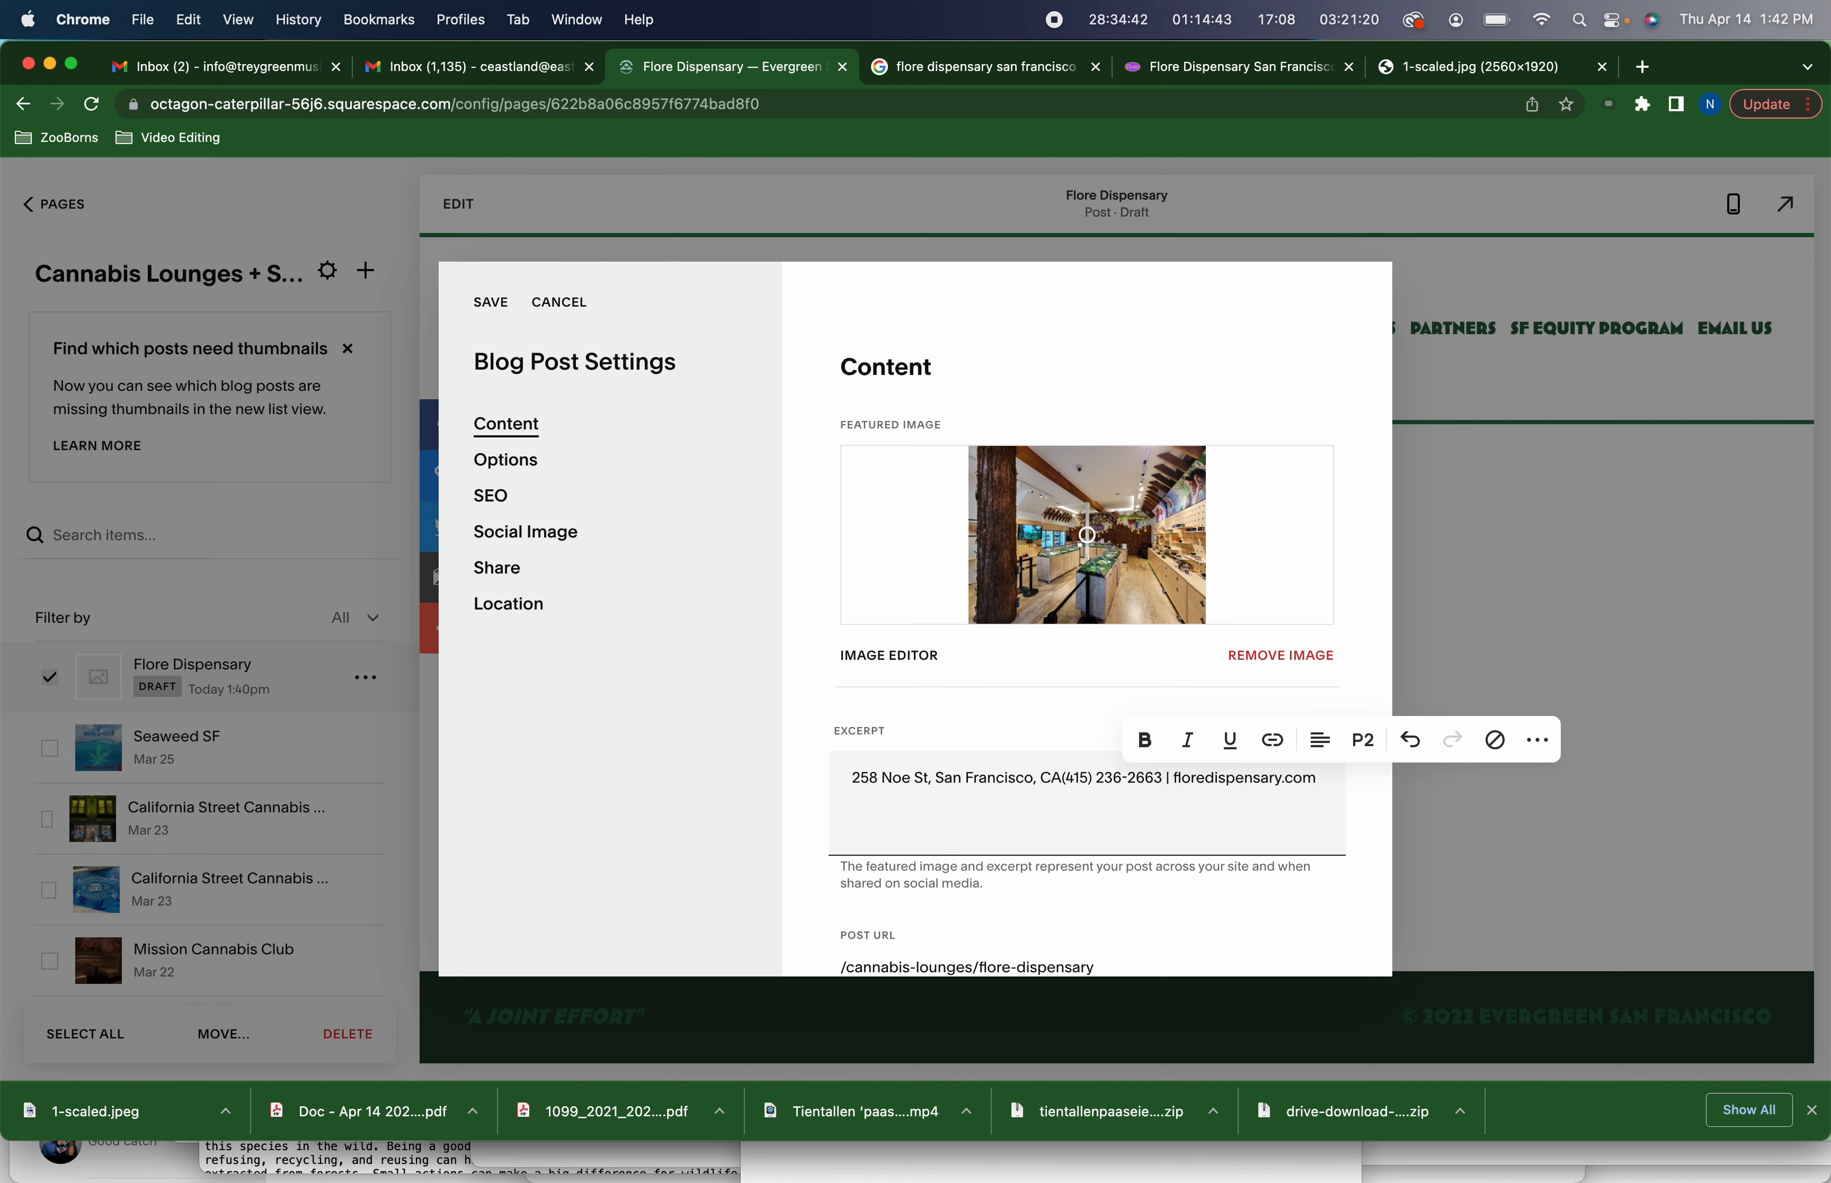
pyautogui.press('Return')
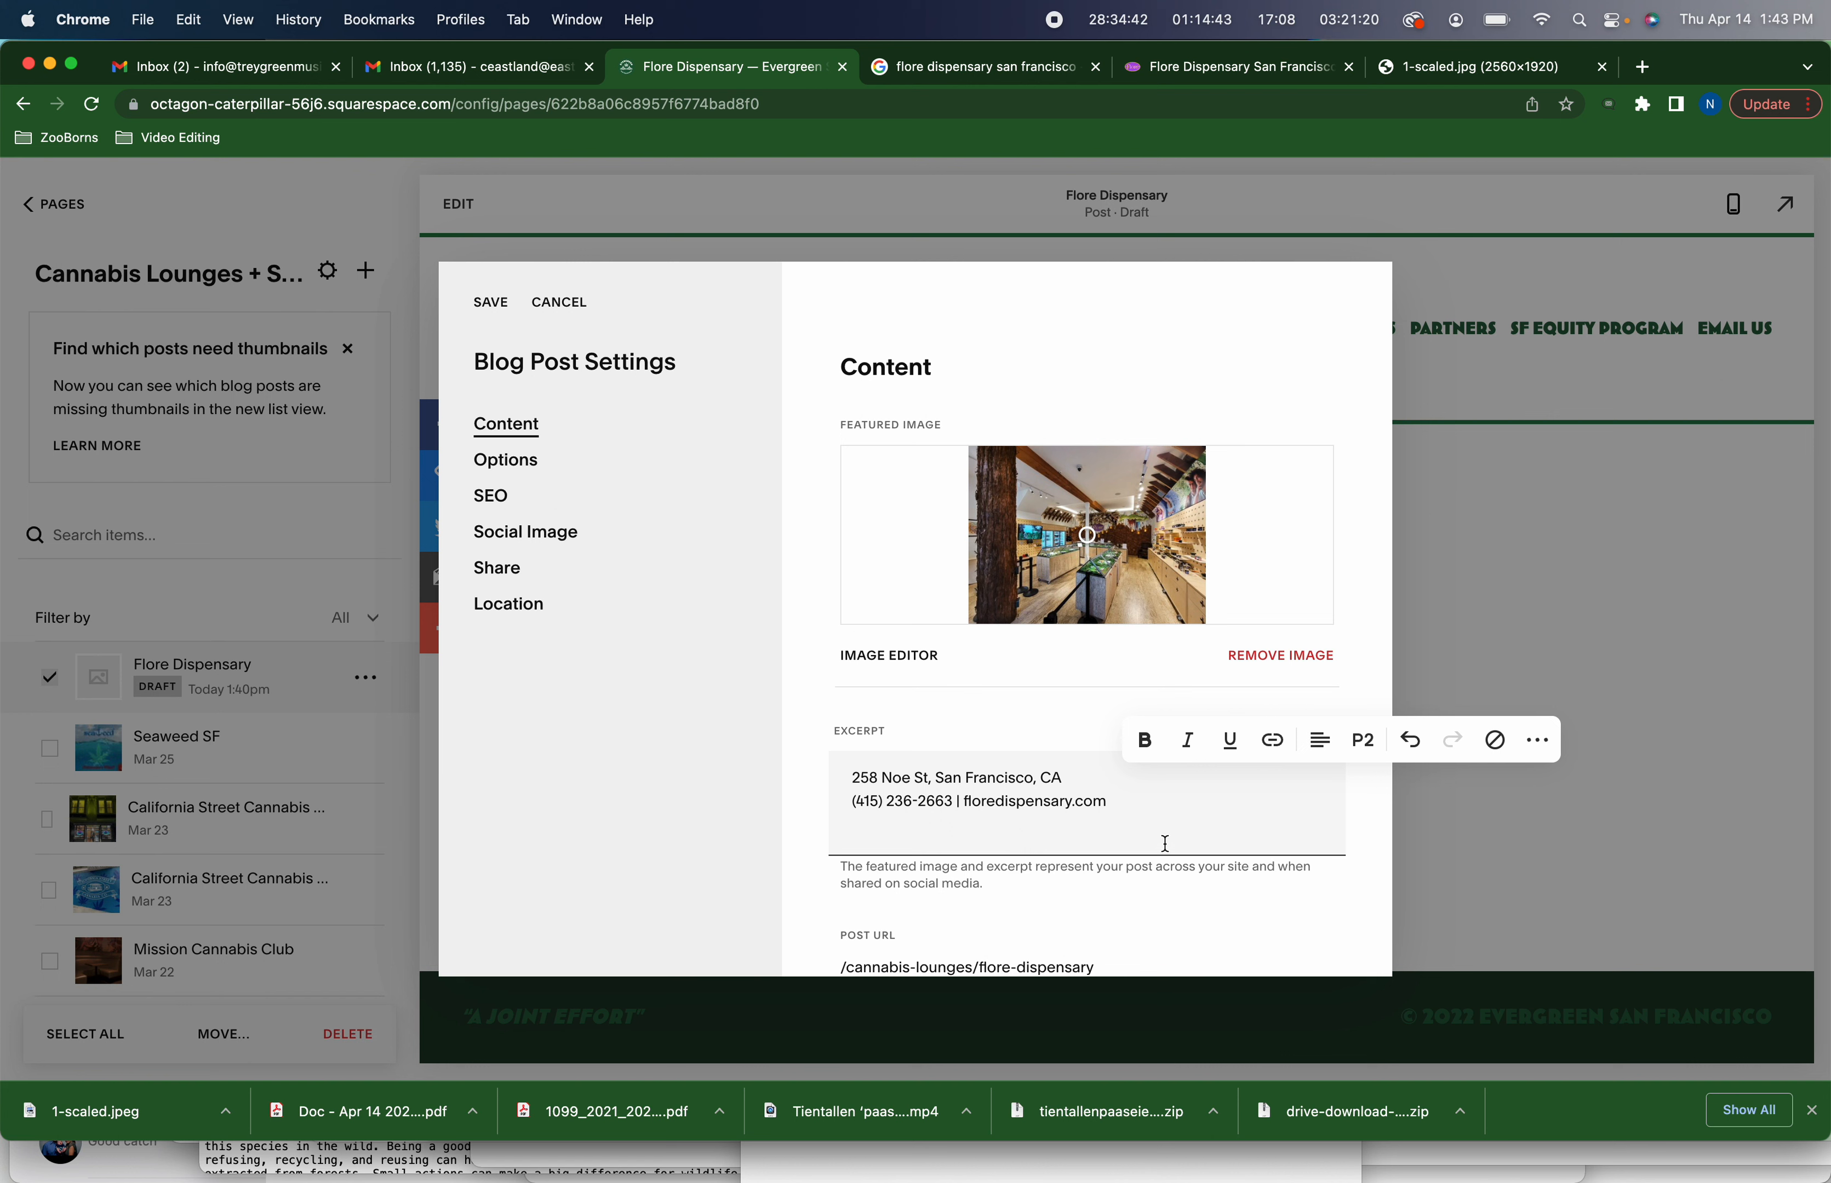
# Link the floredispensary.com text in the excerpt to floredispensary.com
pyautogui.moveTo(1109, 802); pyautogui.dragTo(967, 808)
pyautogui.press('super+c')
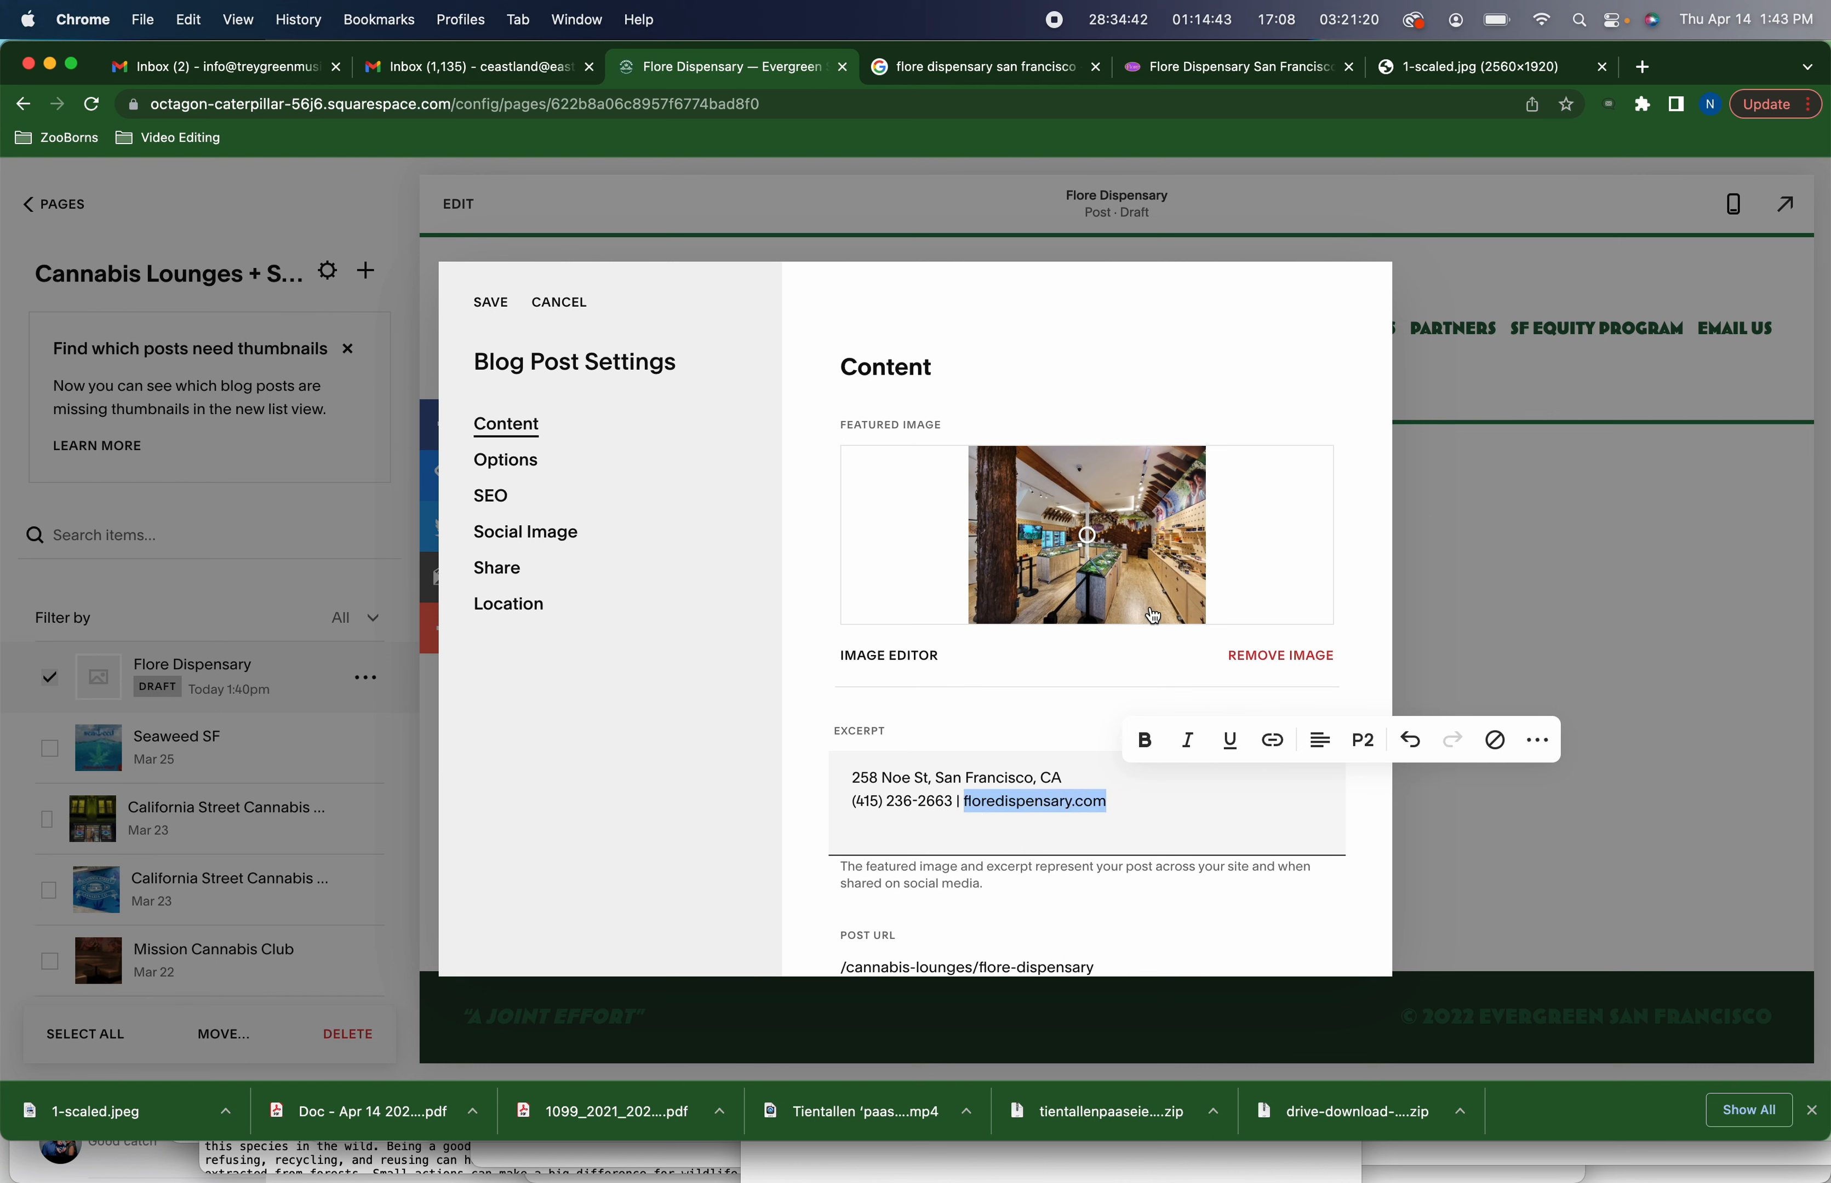
pyautogui.click(1280, 751)
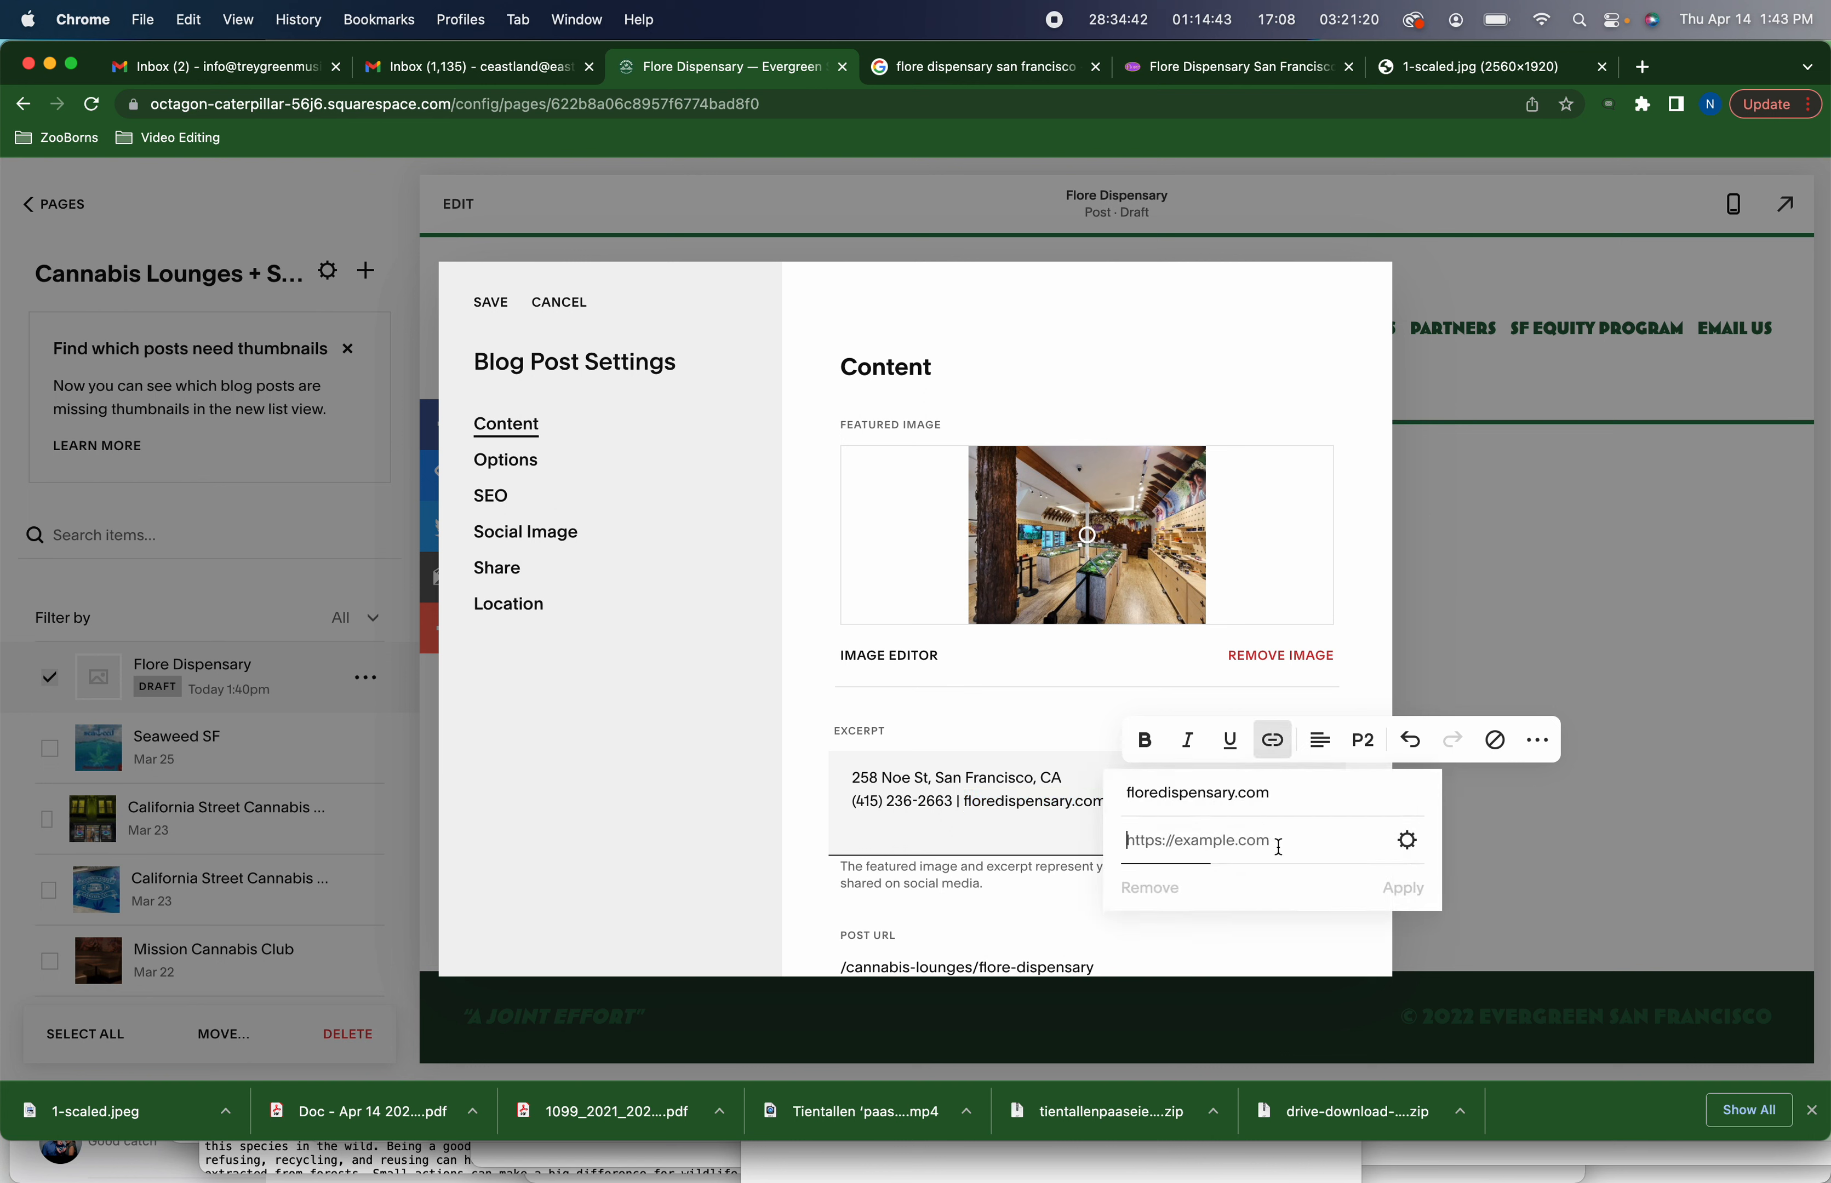
pyautogui.press('super+v')
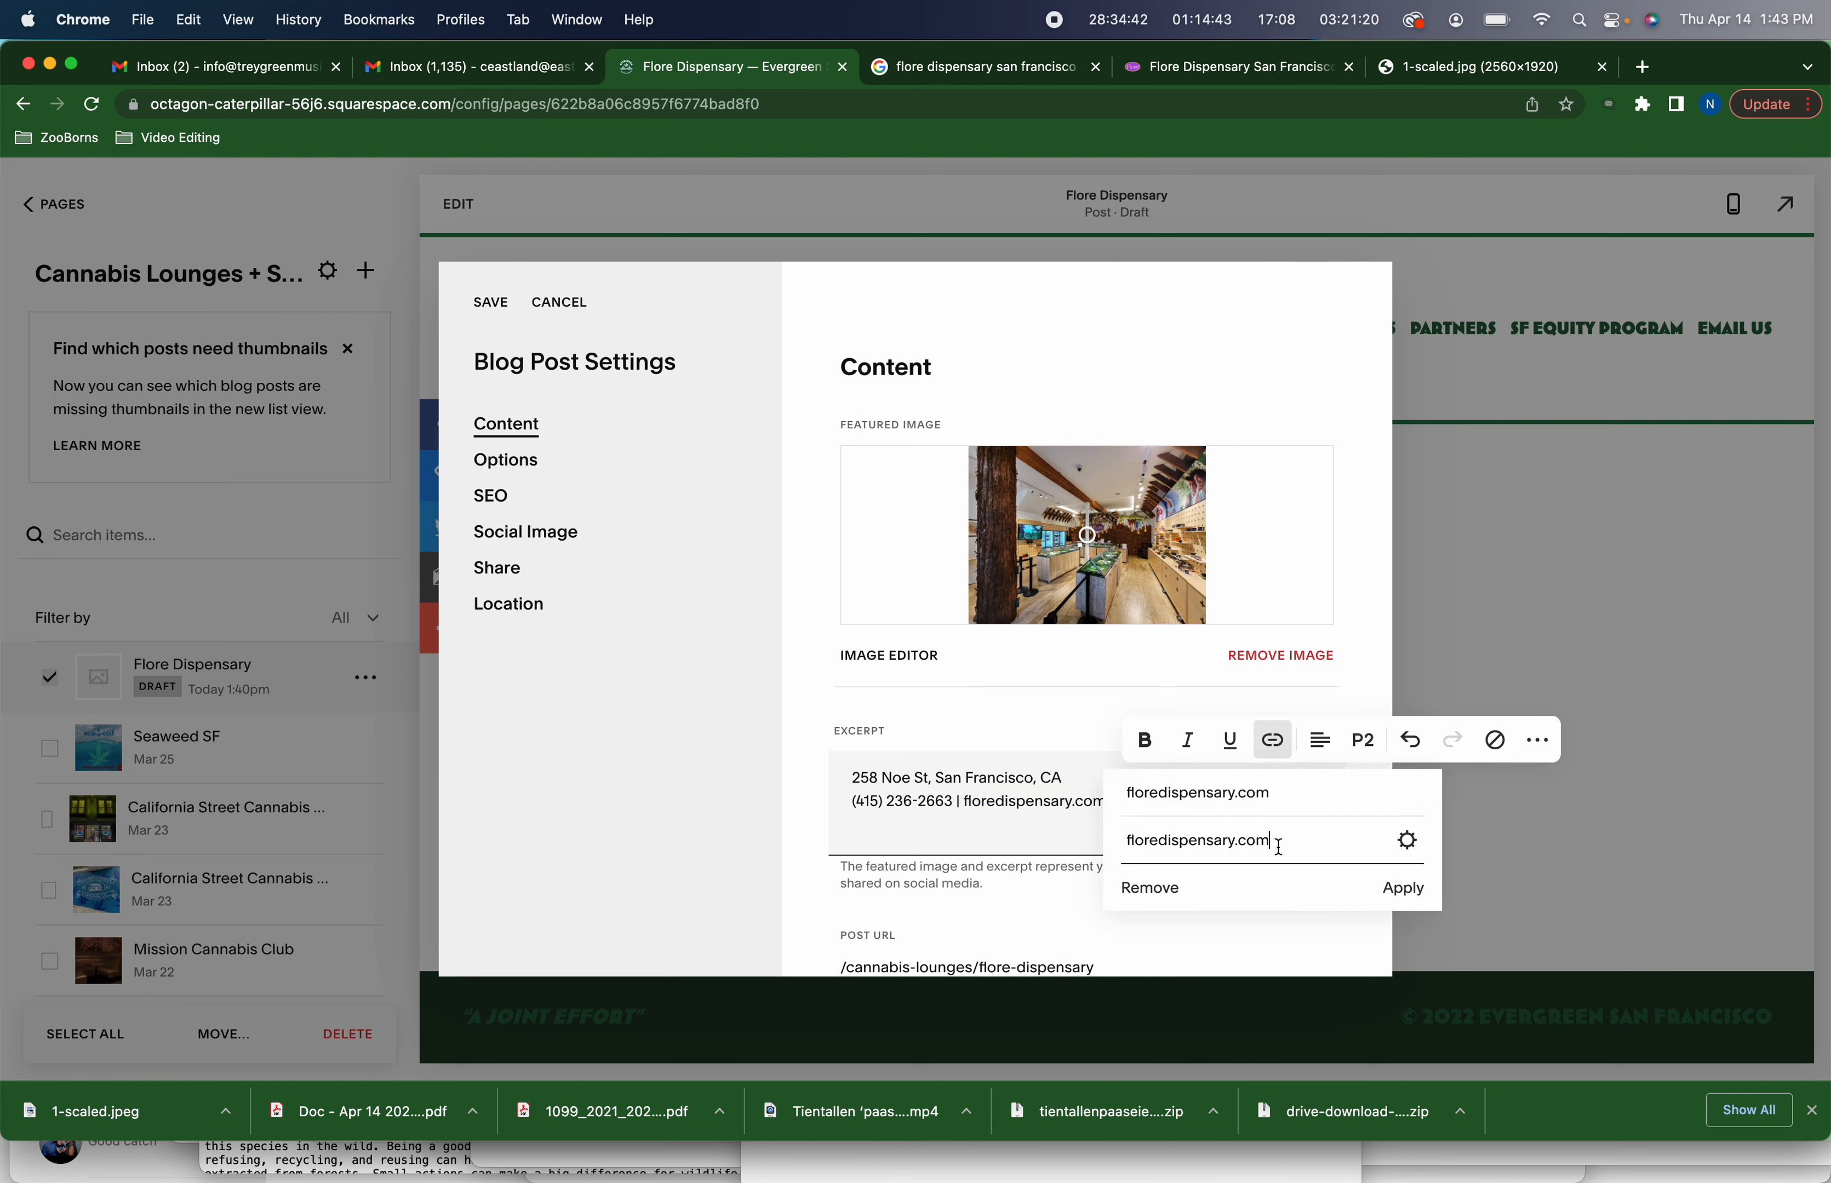
pyautogui.click(1418, 892)
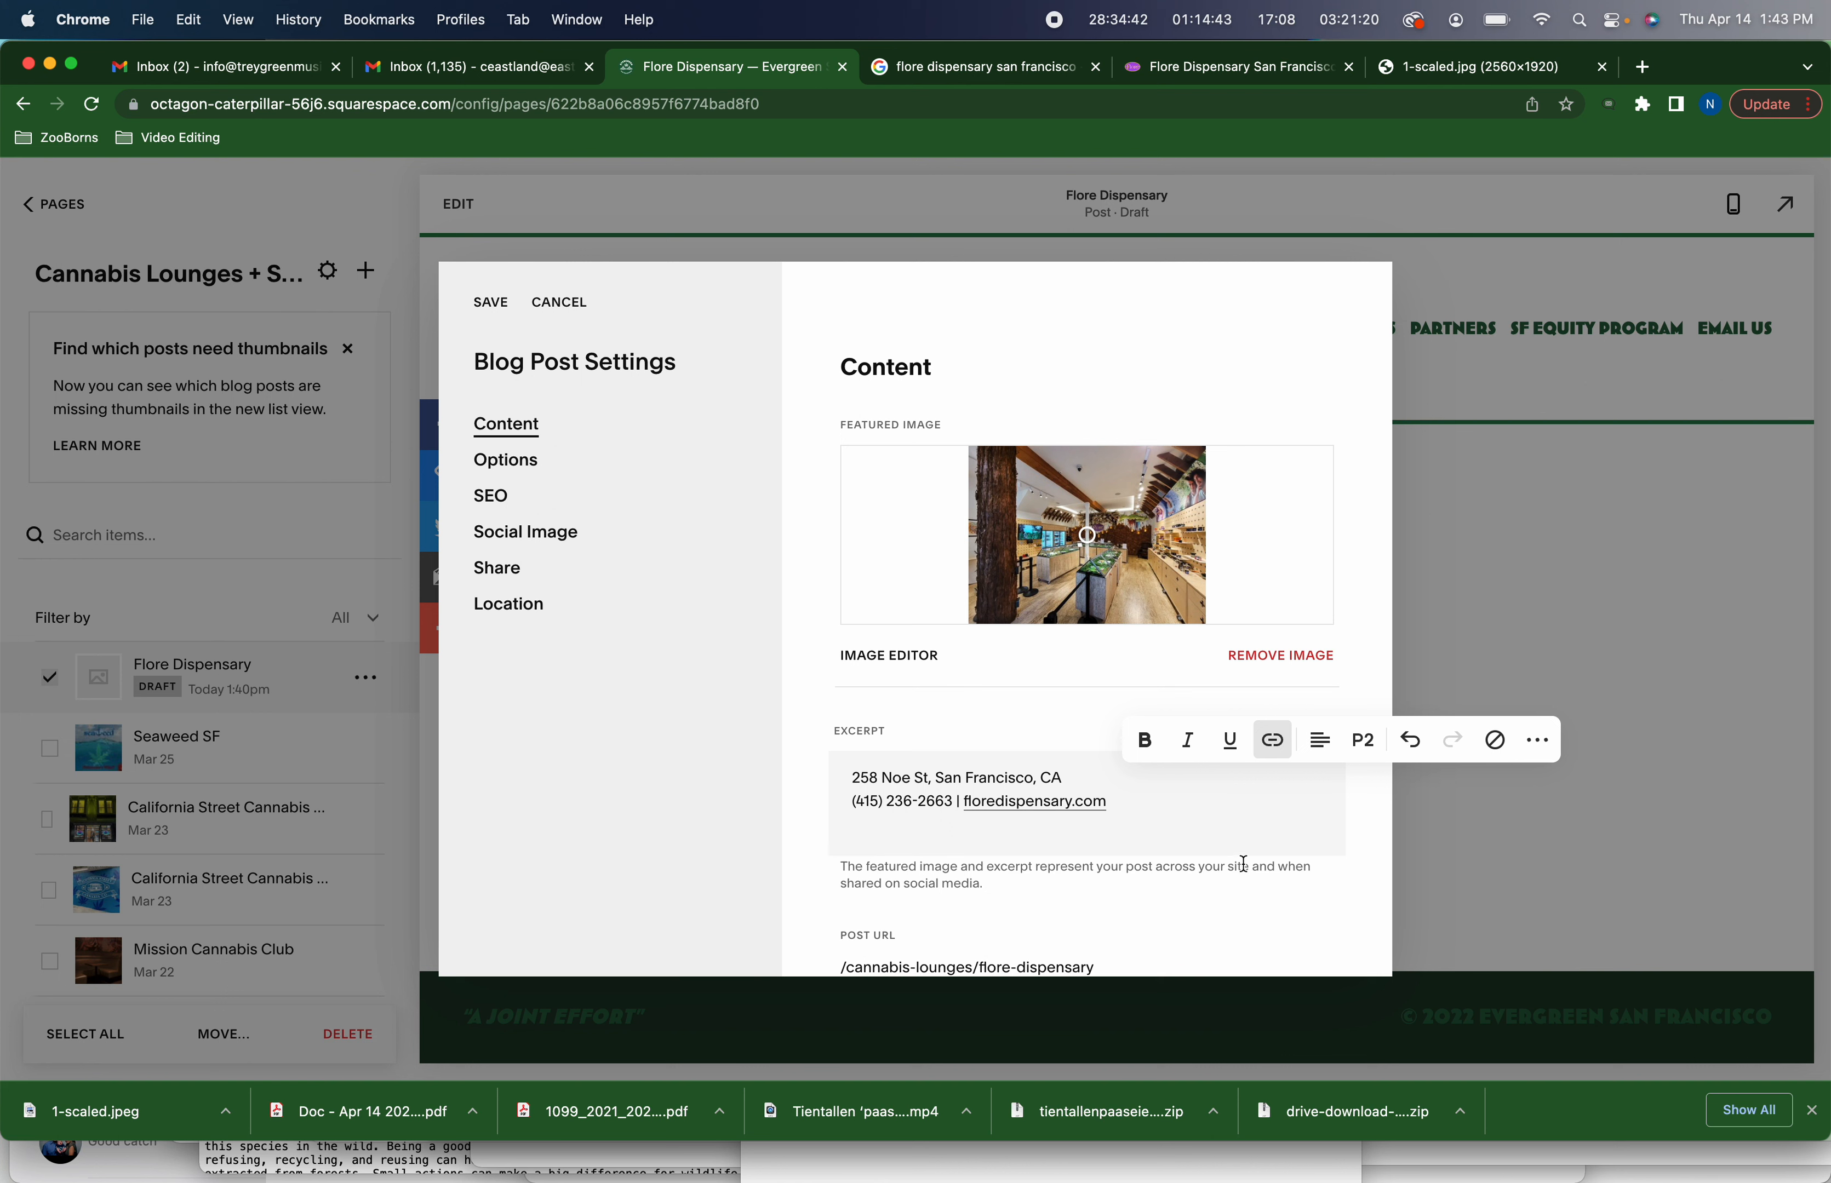
# Add a new excerpt line reading 420 Deals!
pyautogui.click(1211, 820)
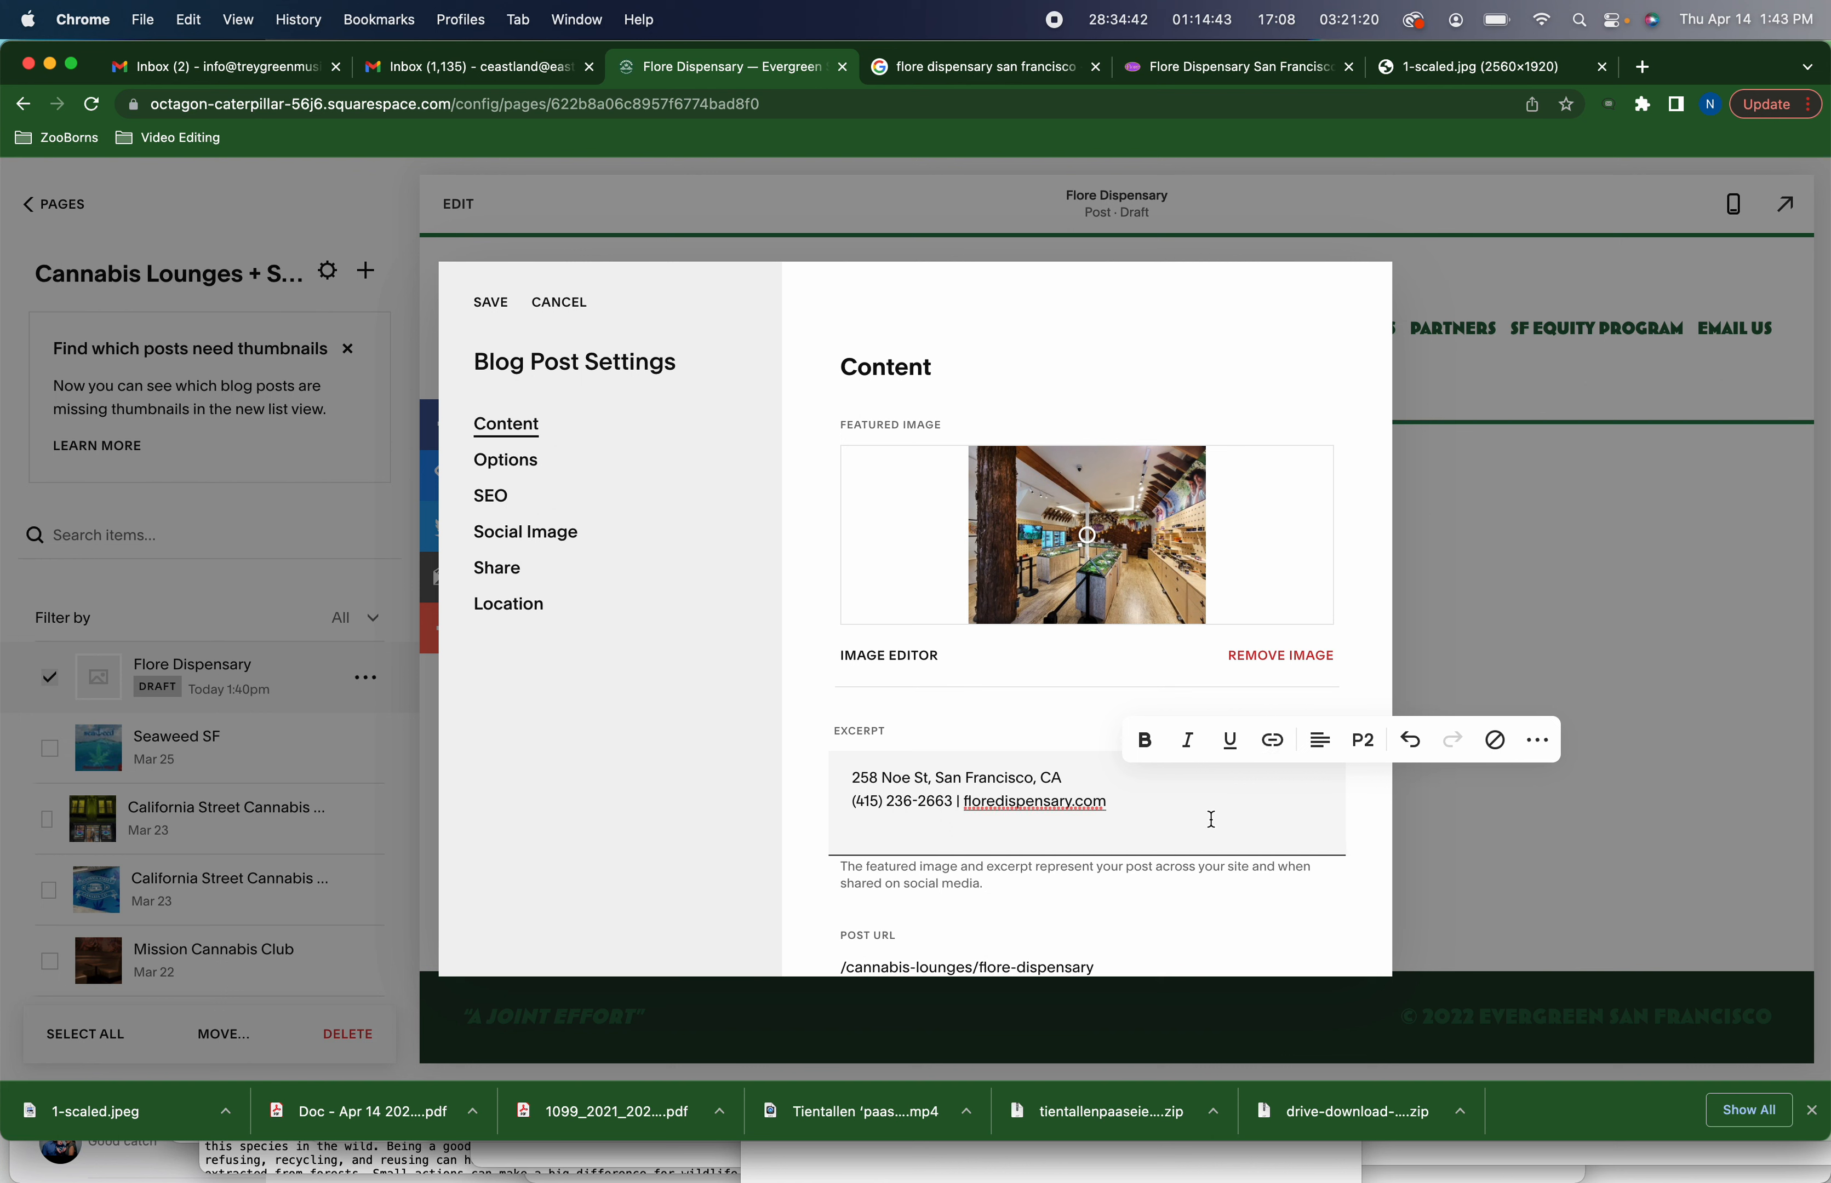
pyautogui.press('Return')
pyautogui.write('420 Deals!')
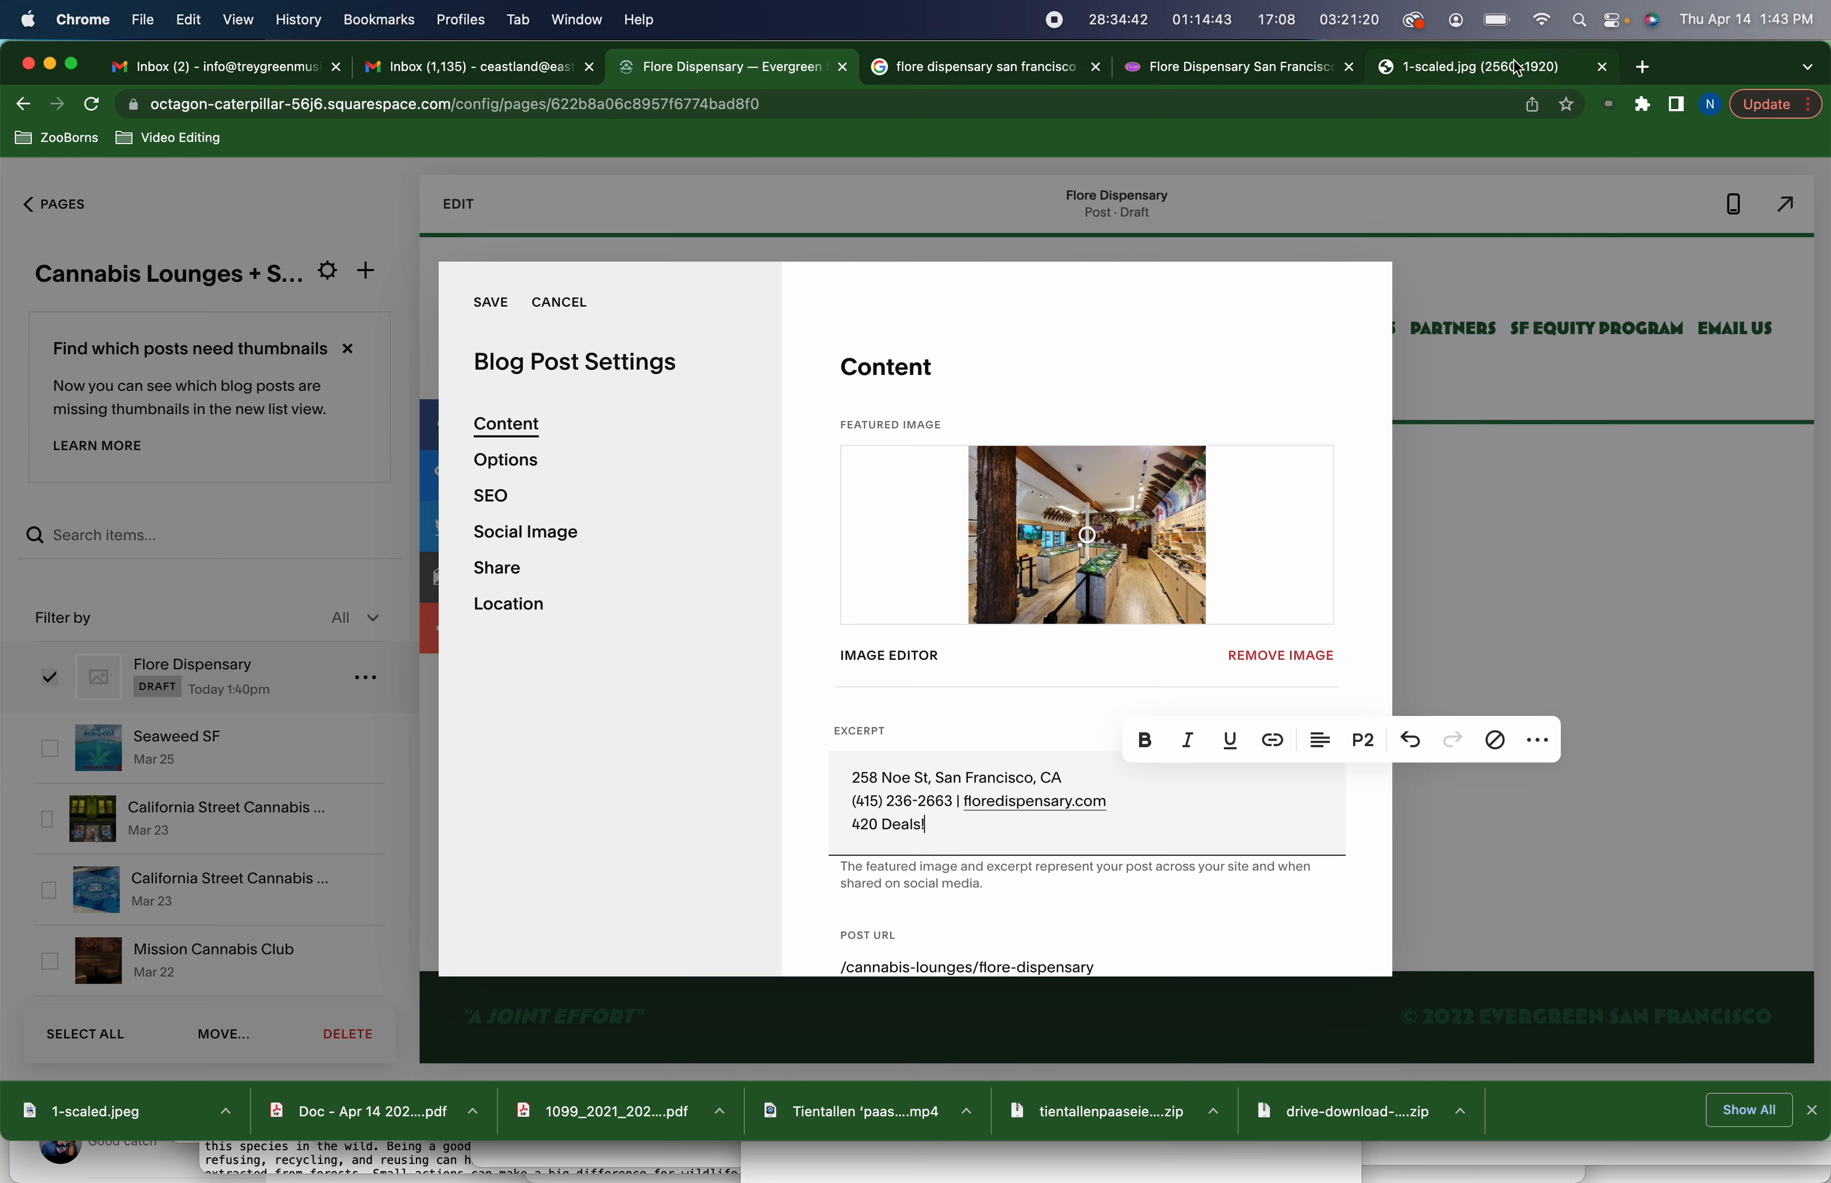
pyautogui.press('super+Tab')
pyautogui.moveTo(1290, 300); pyautogui.dragTo(1044, 304)
pyautogui.press('super+c')
pyautogui.press('super+Tab')
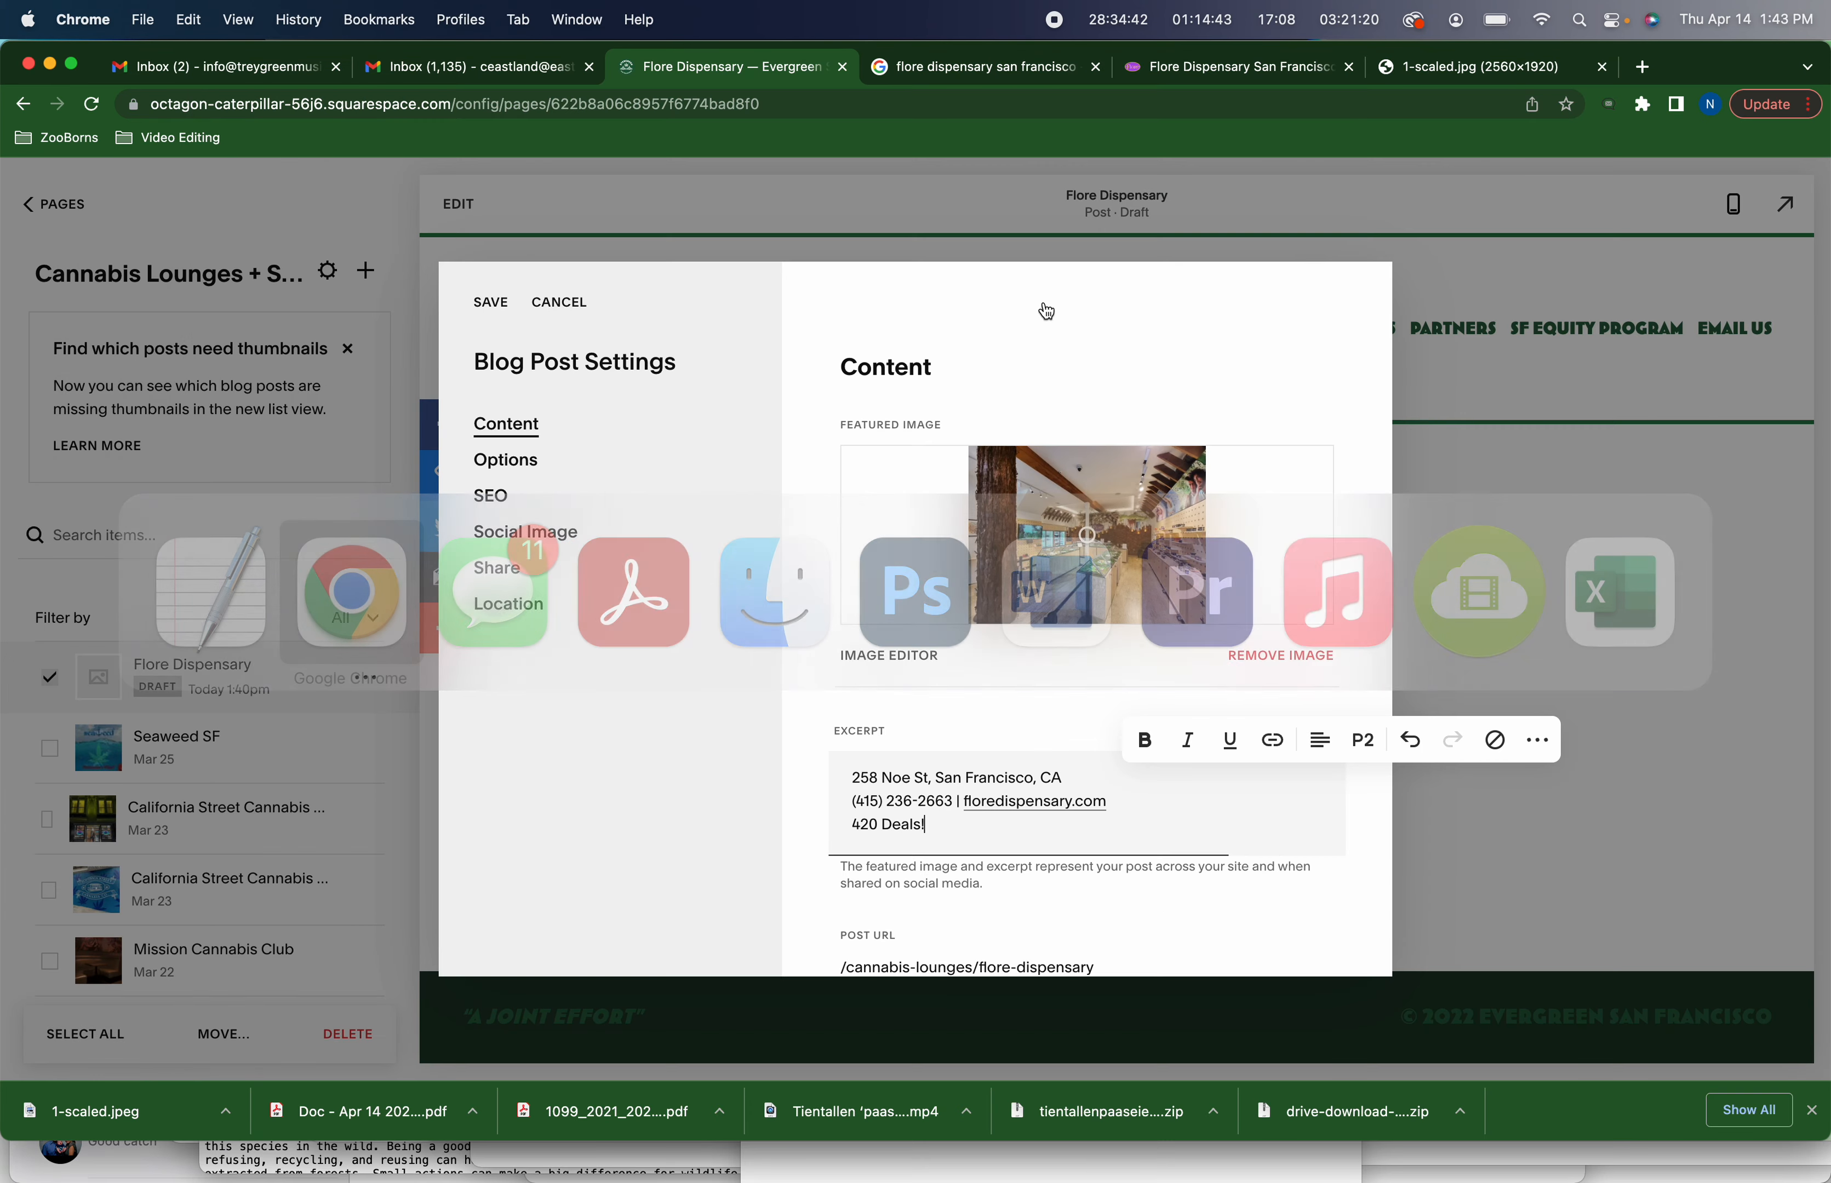
pyautogui.tripleClick(855, 824)
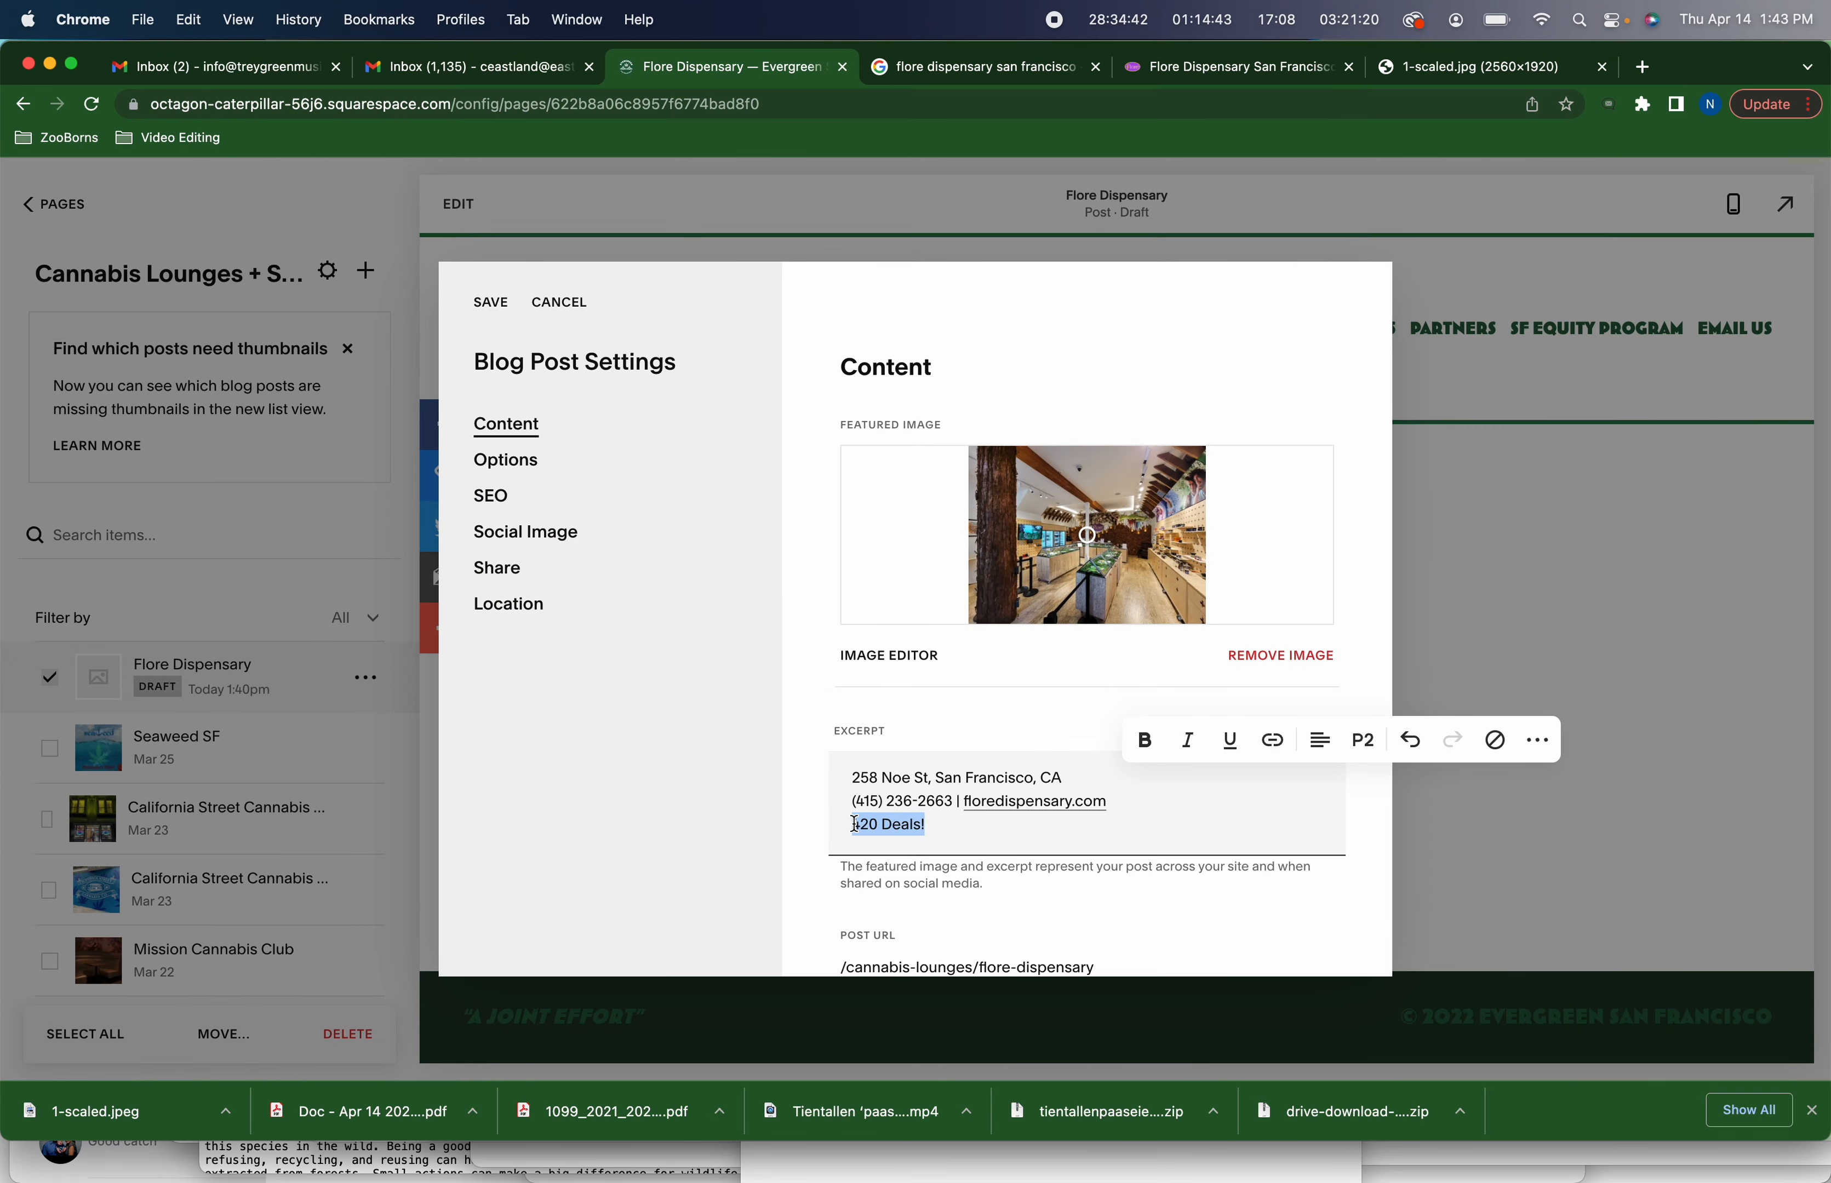
pyautogui.click(1267, 748)
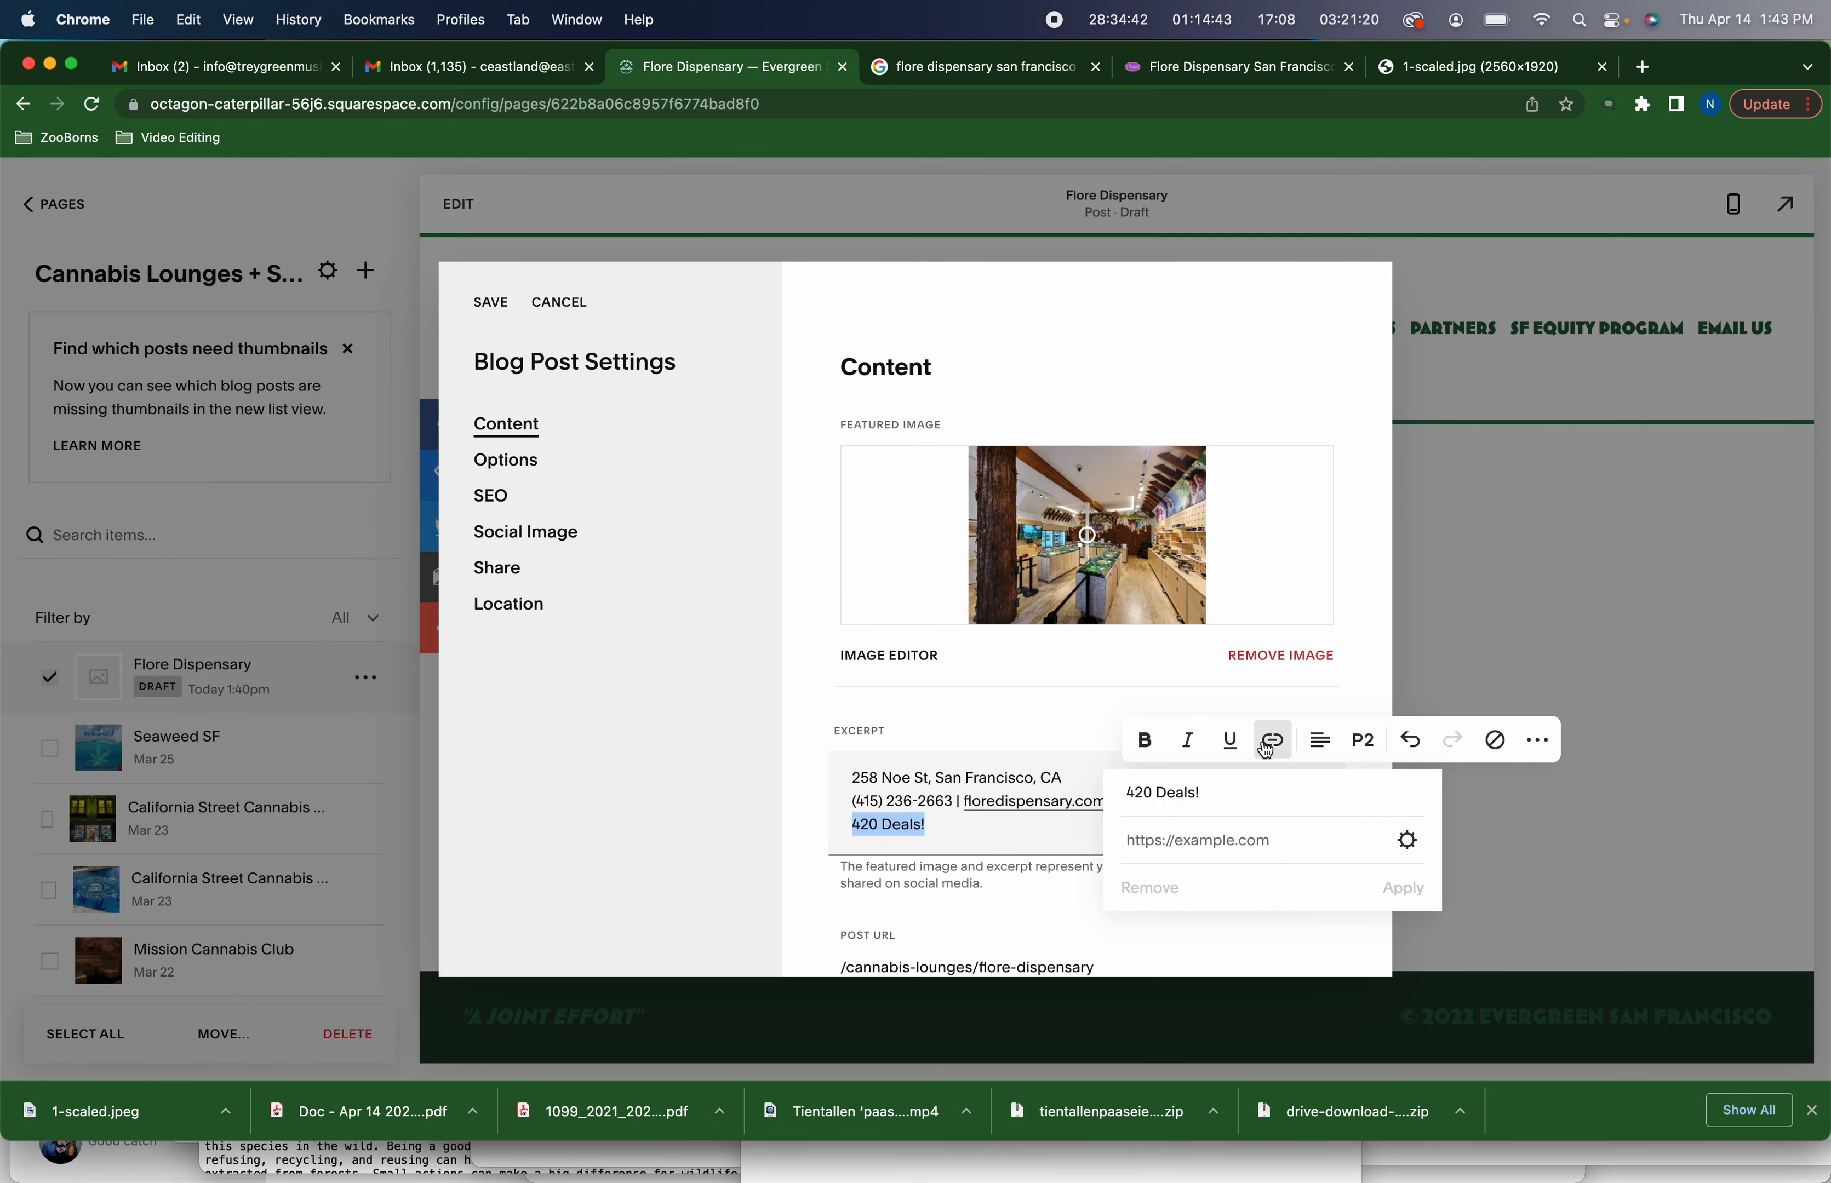
pyautogui.click(1284, 842)
pyautogui.press('super+v')
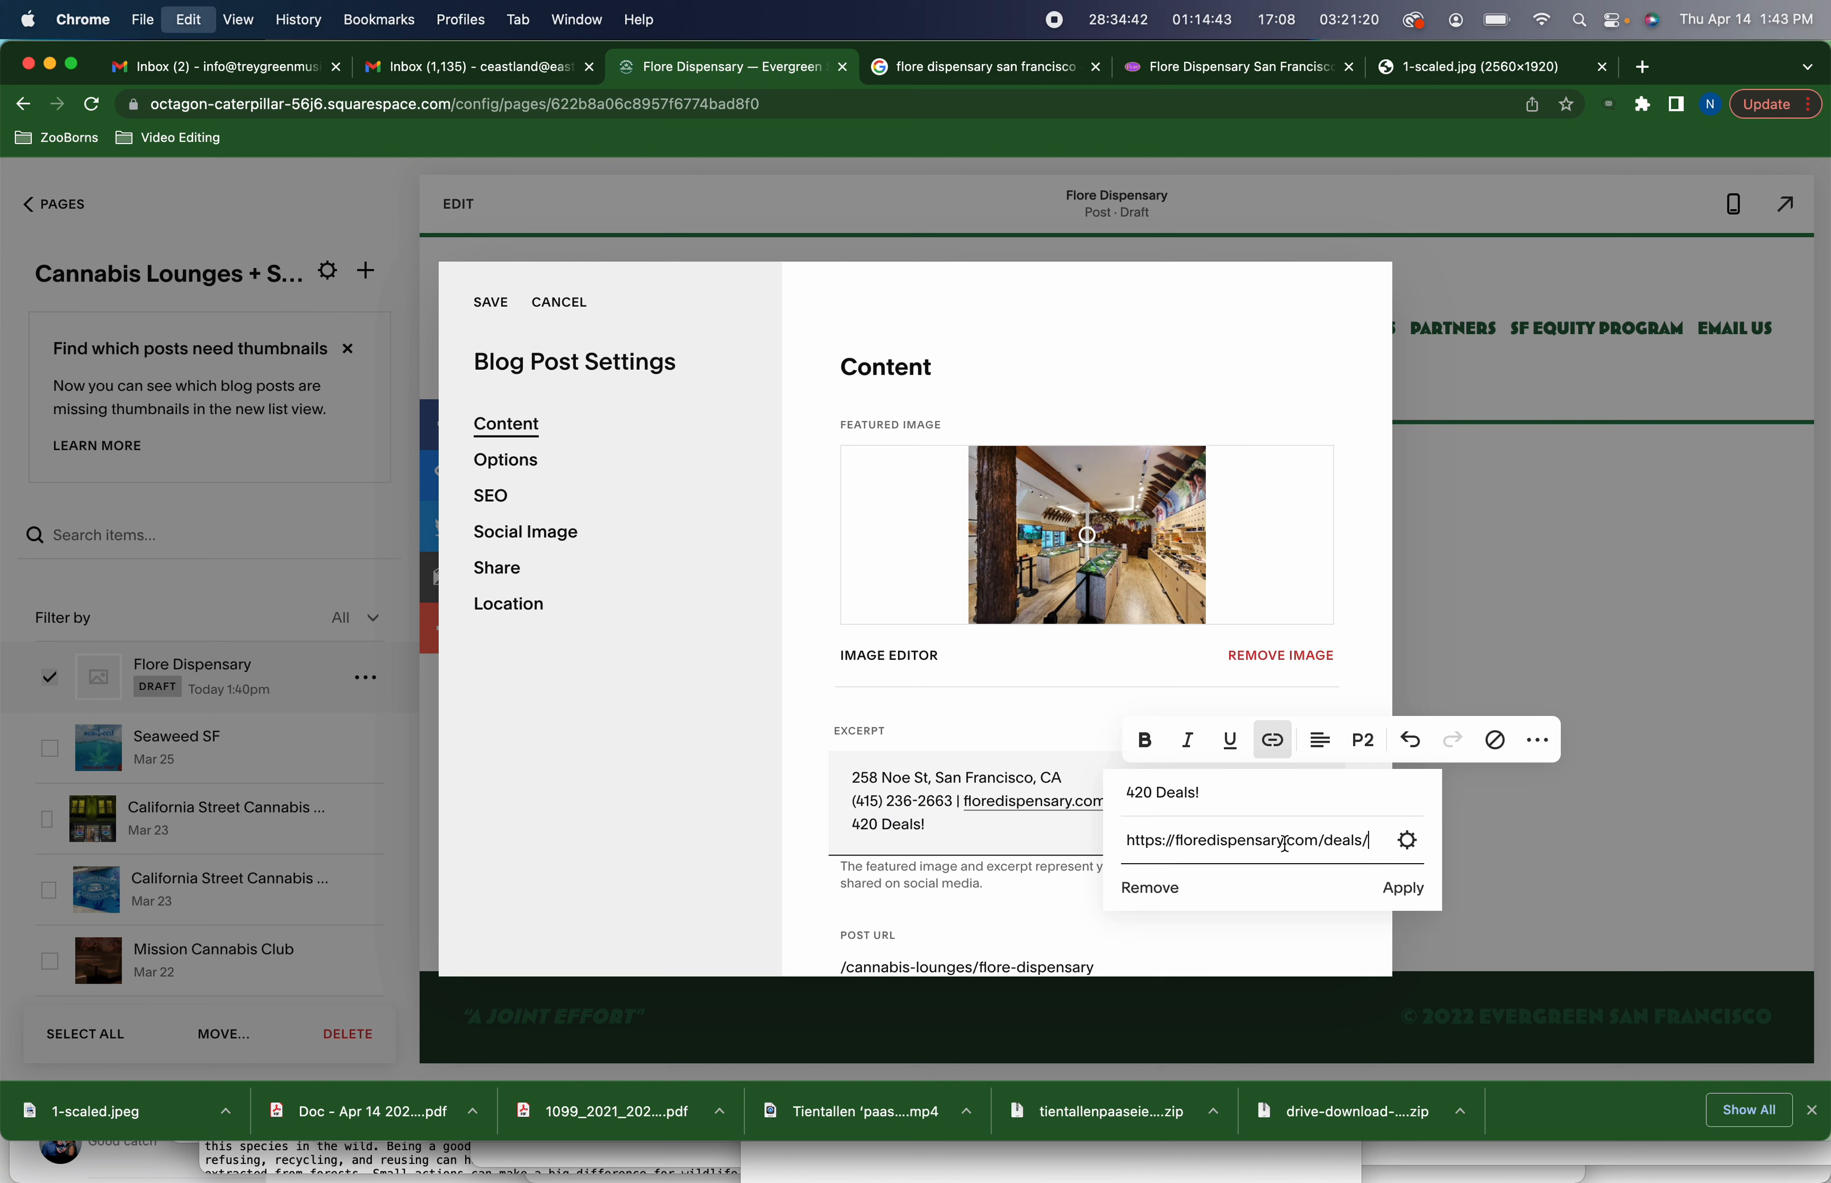
pyautogui.click(1416, 894)
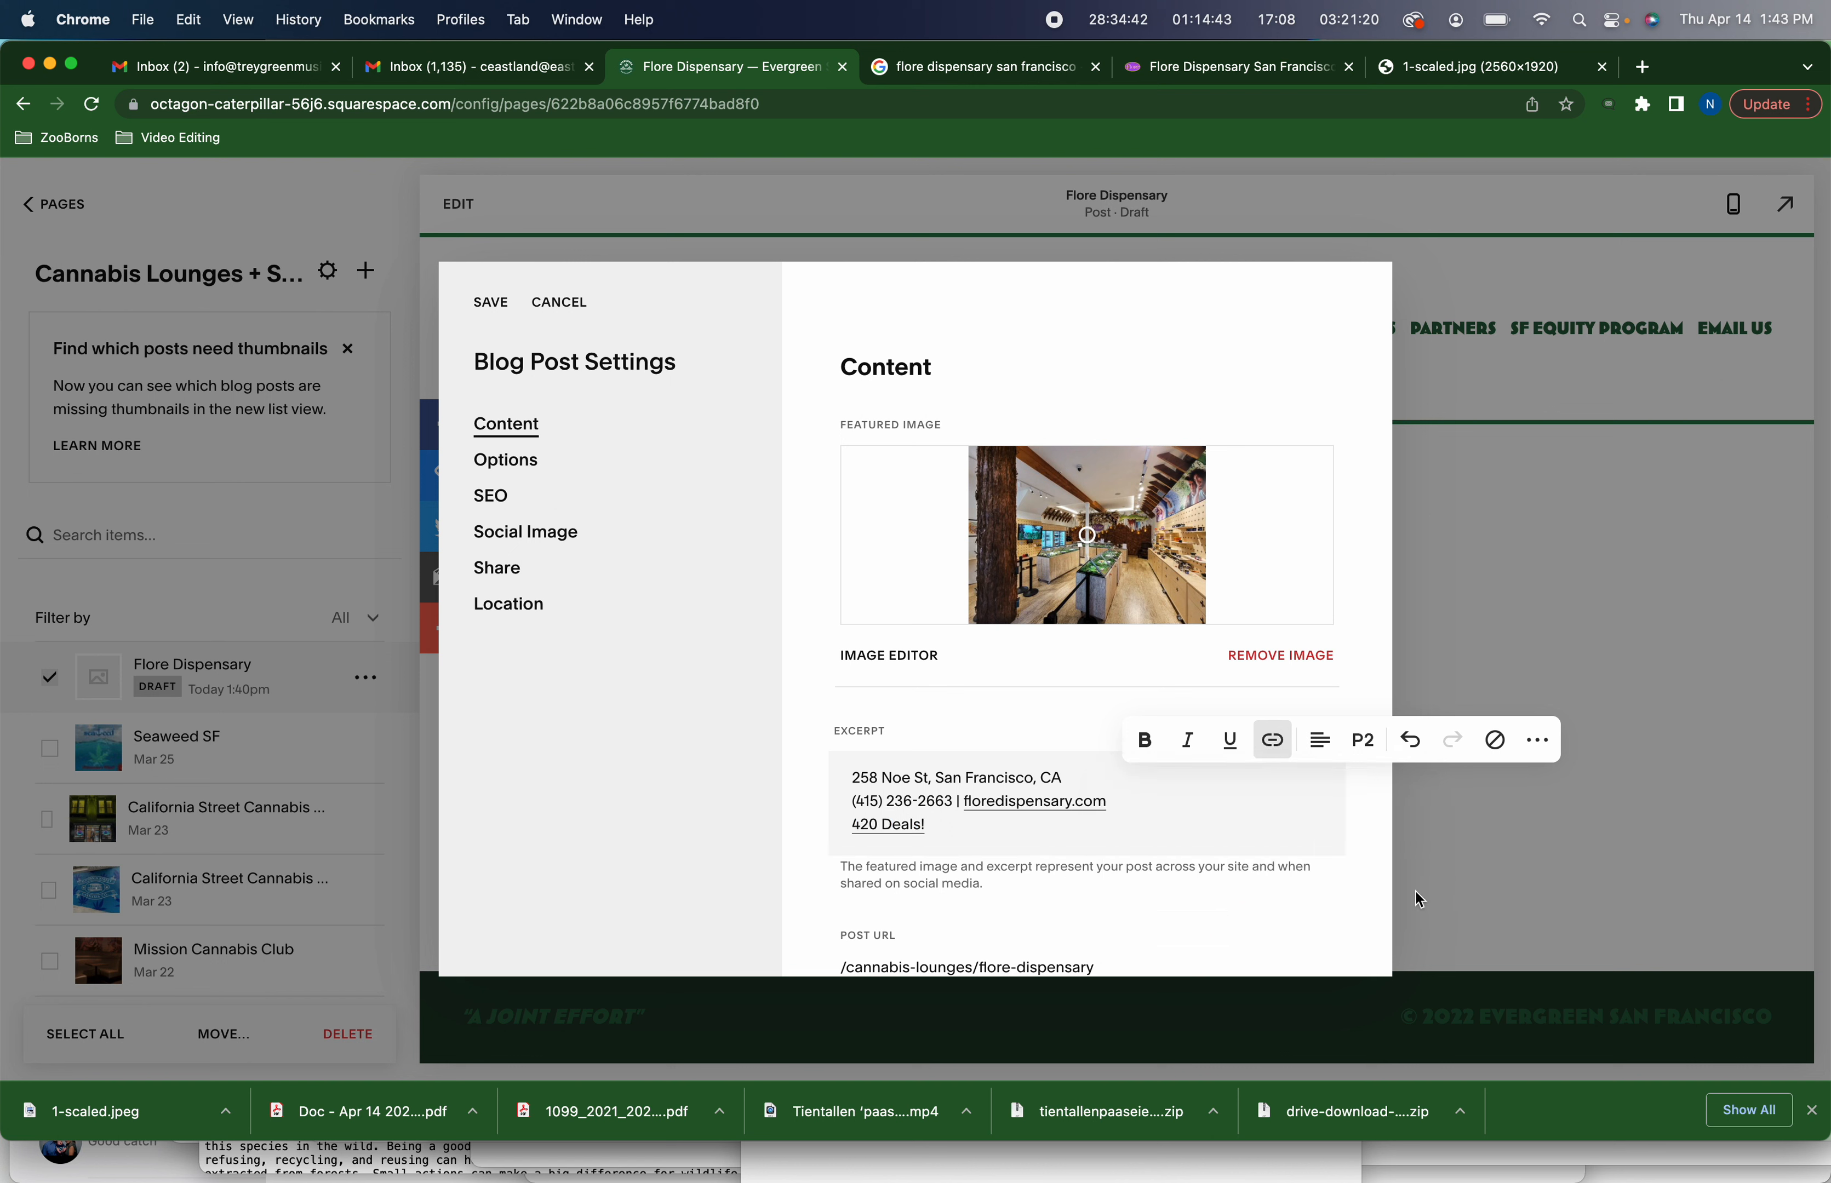
# Set the post's author to Fisherman's Wharf
pyautogui.scroll(-3, 1246, 912)
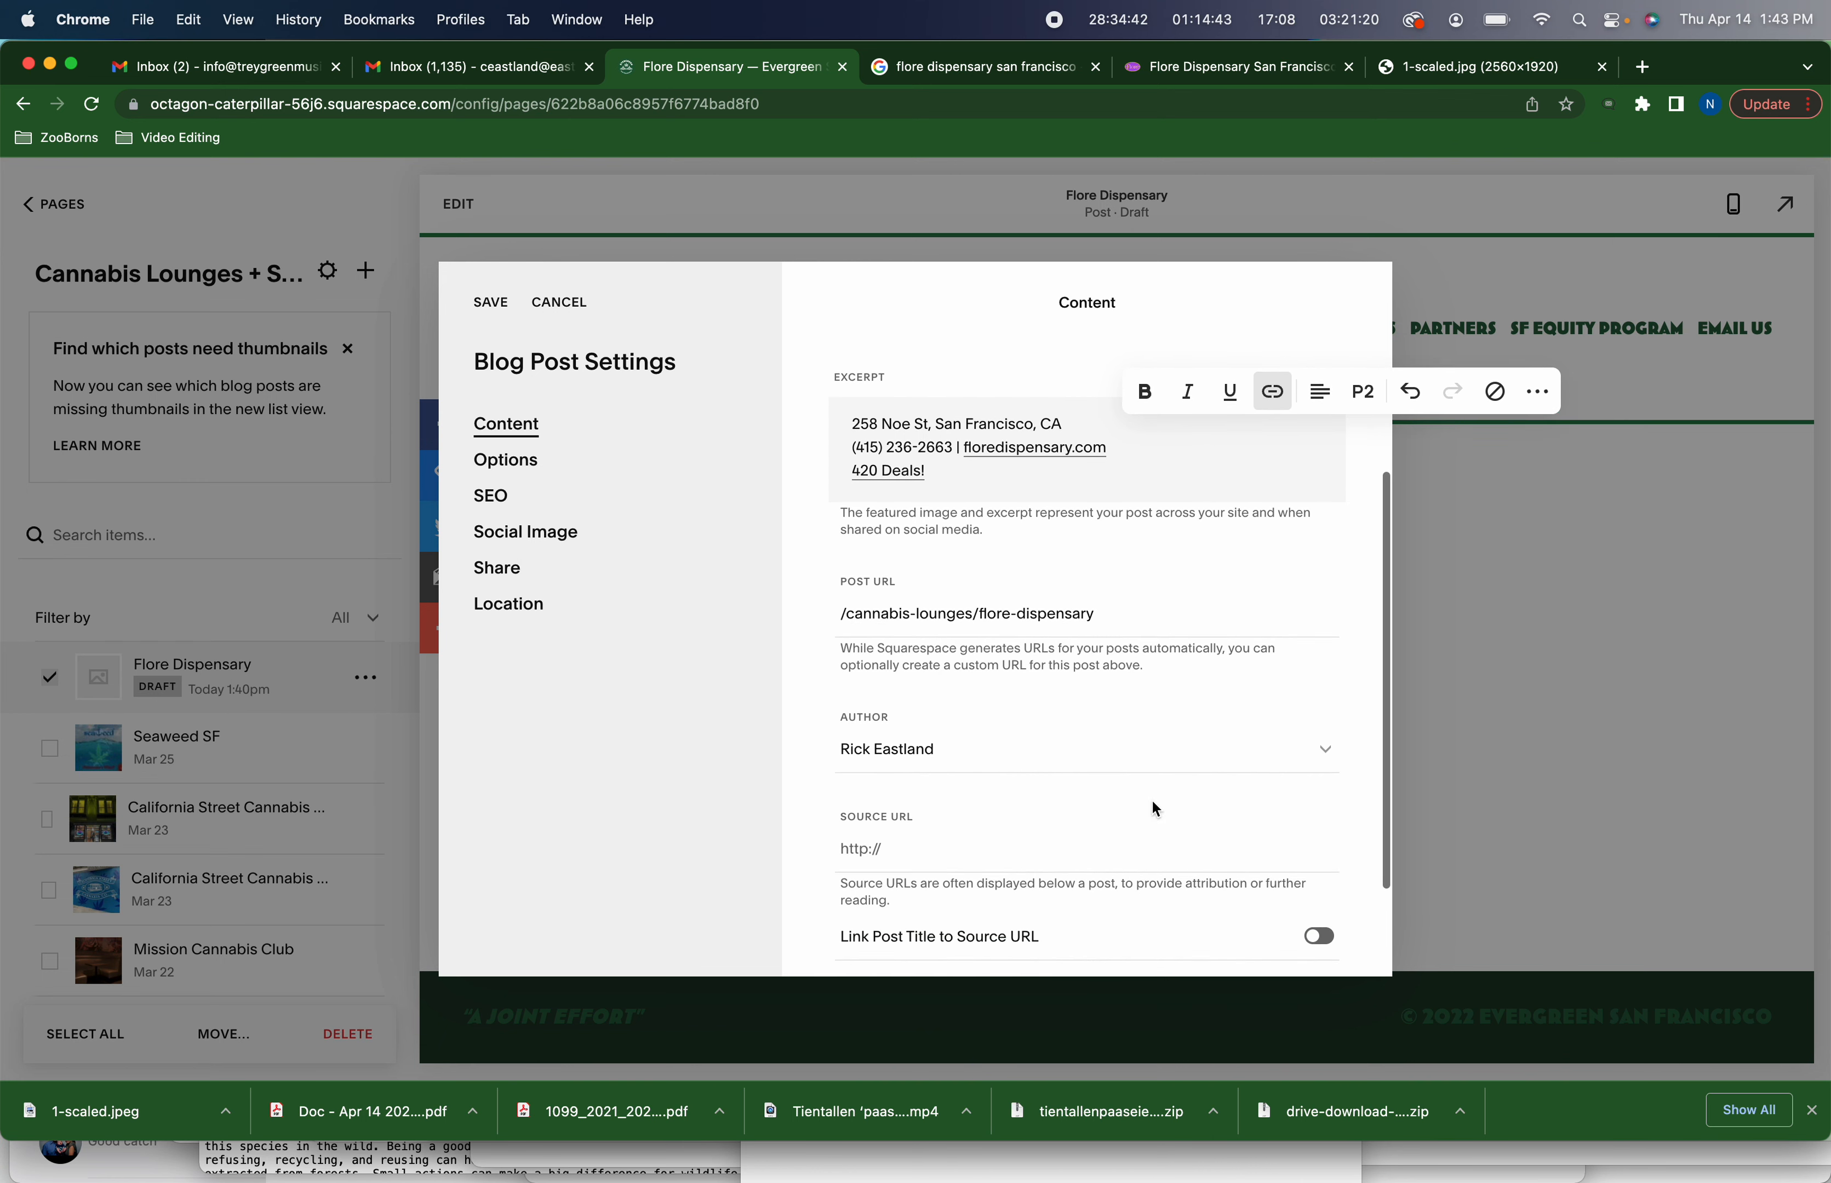
pyautogui.click(1165, 761)
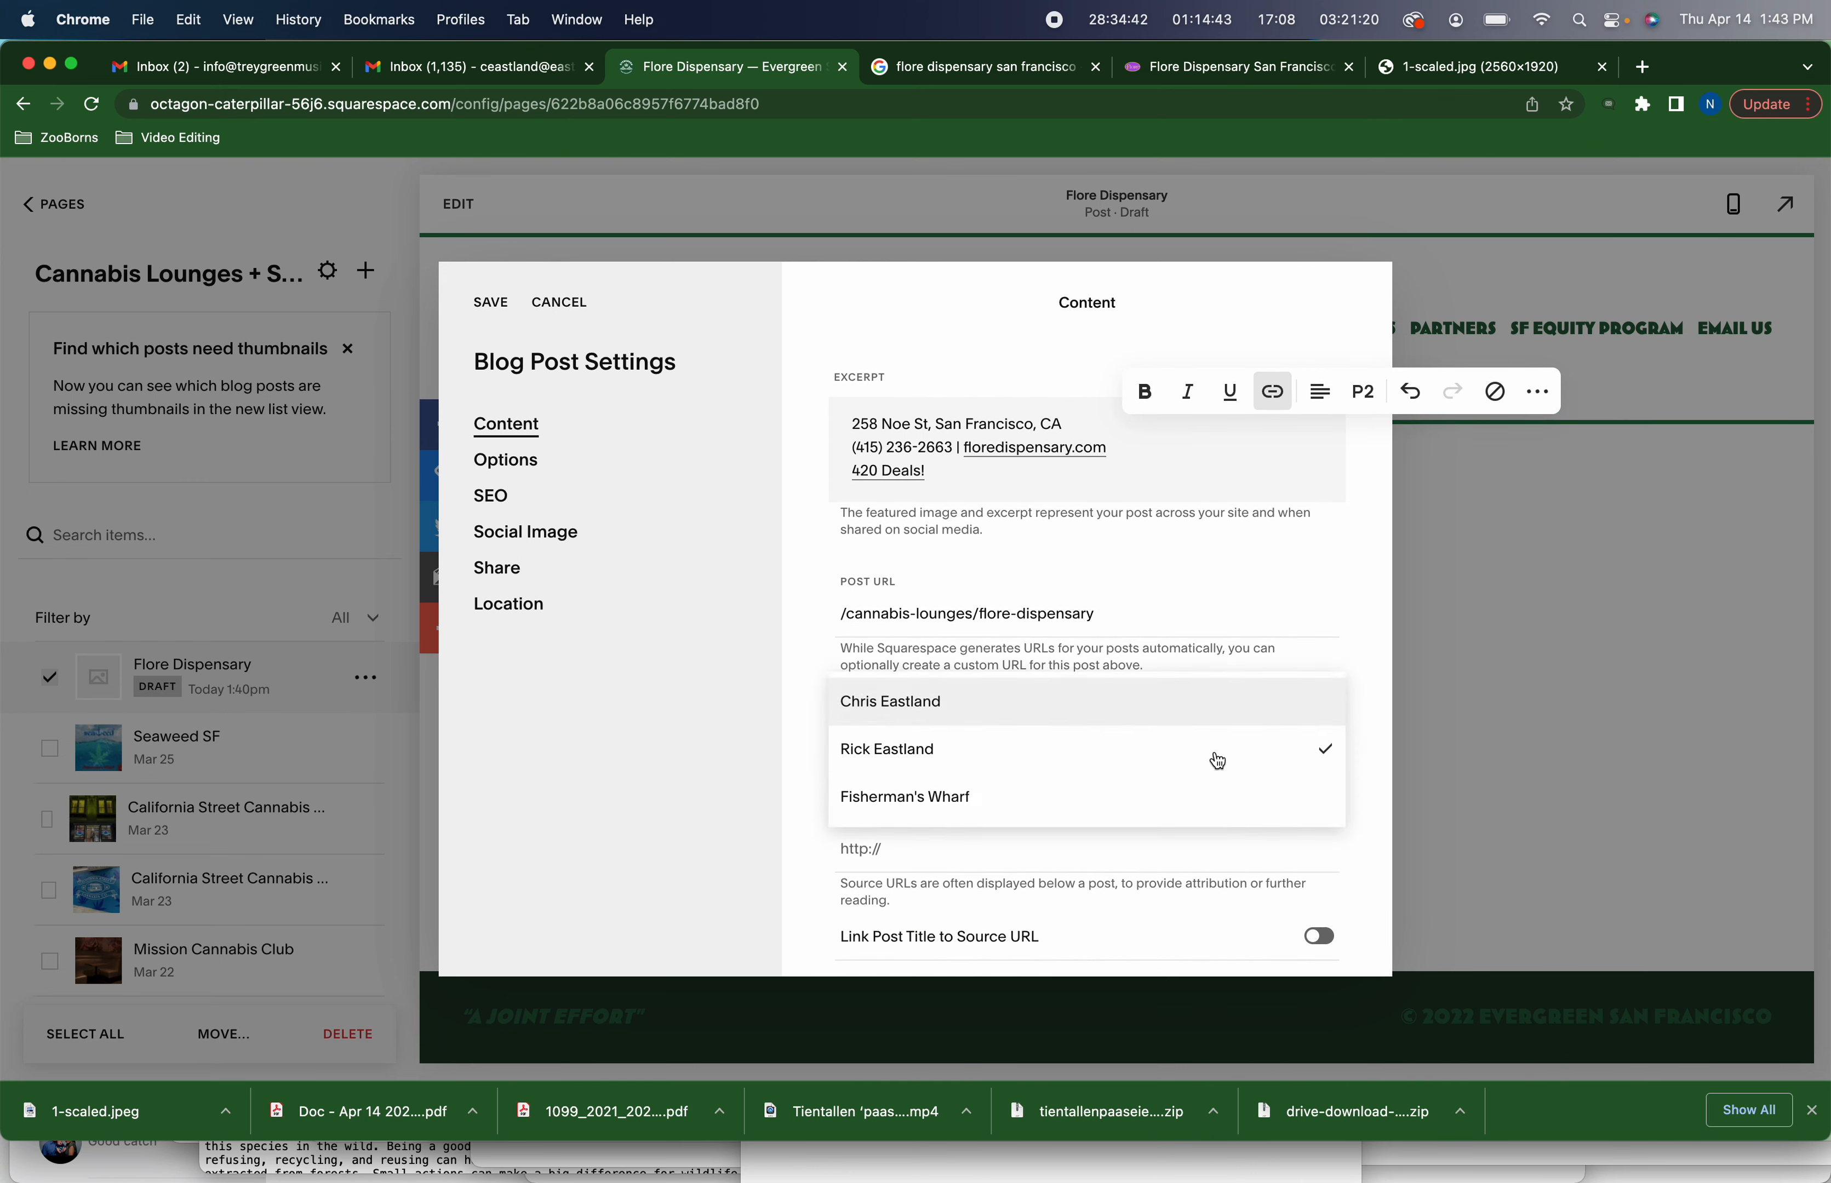
pyautogui.click(957, 798)
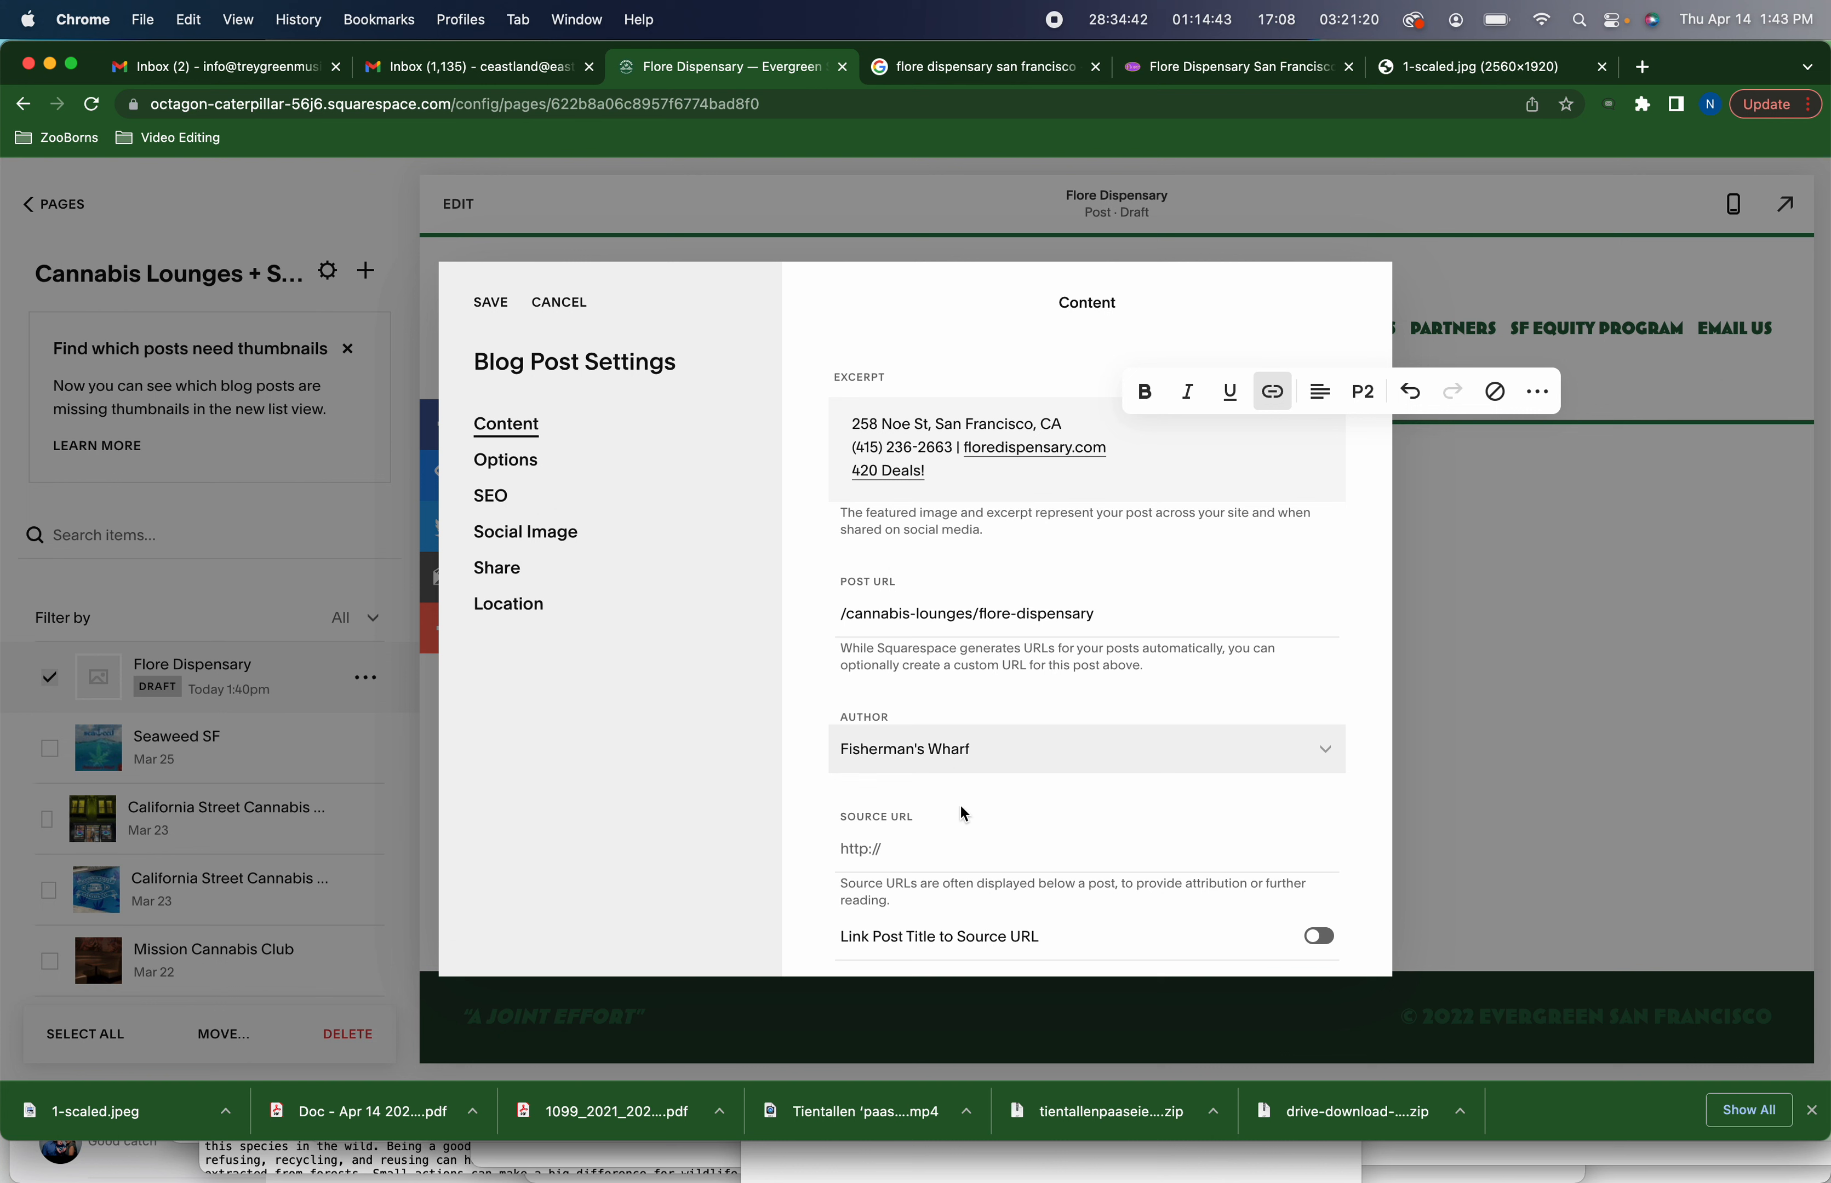
pyautogui.click(975, 840)
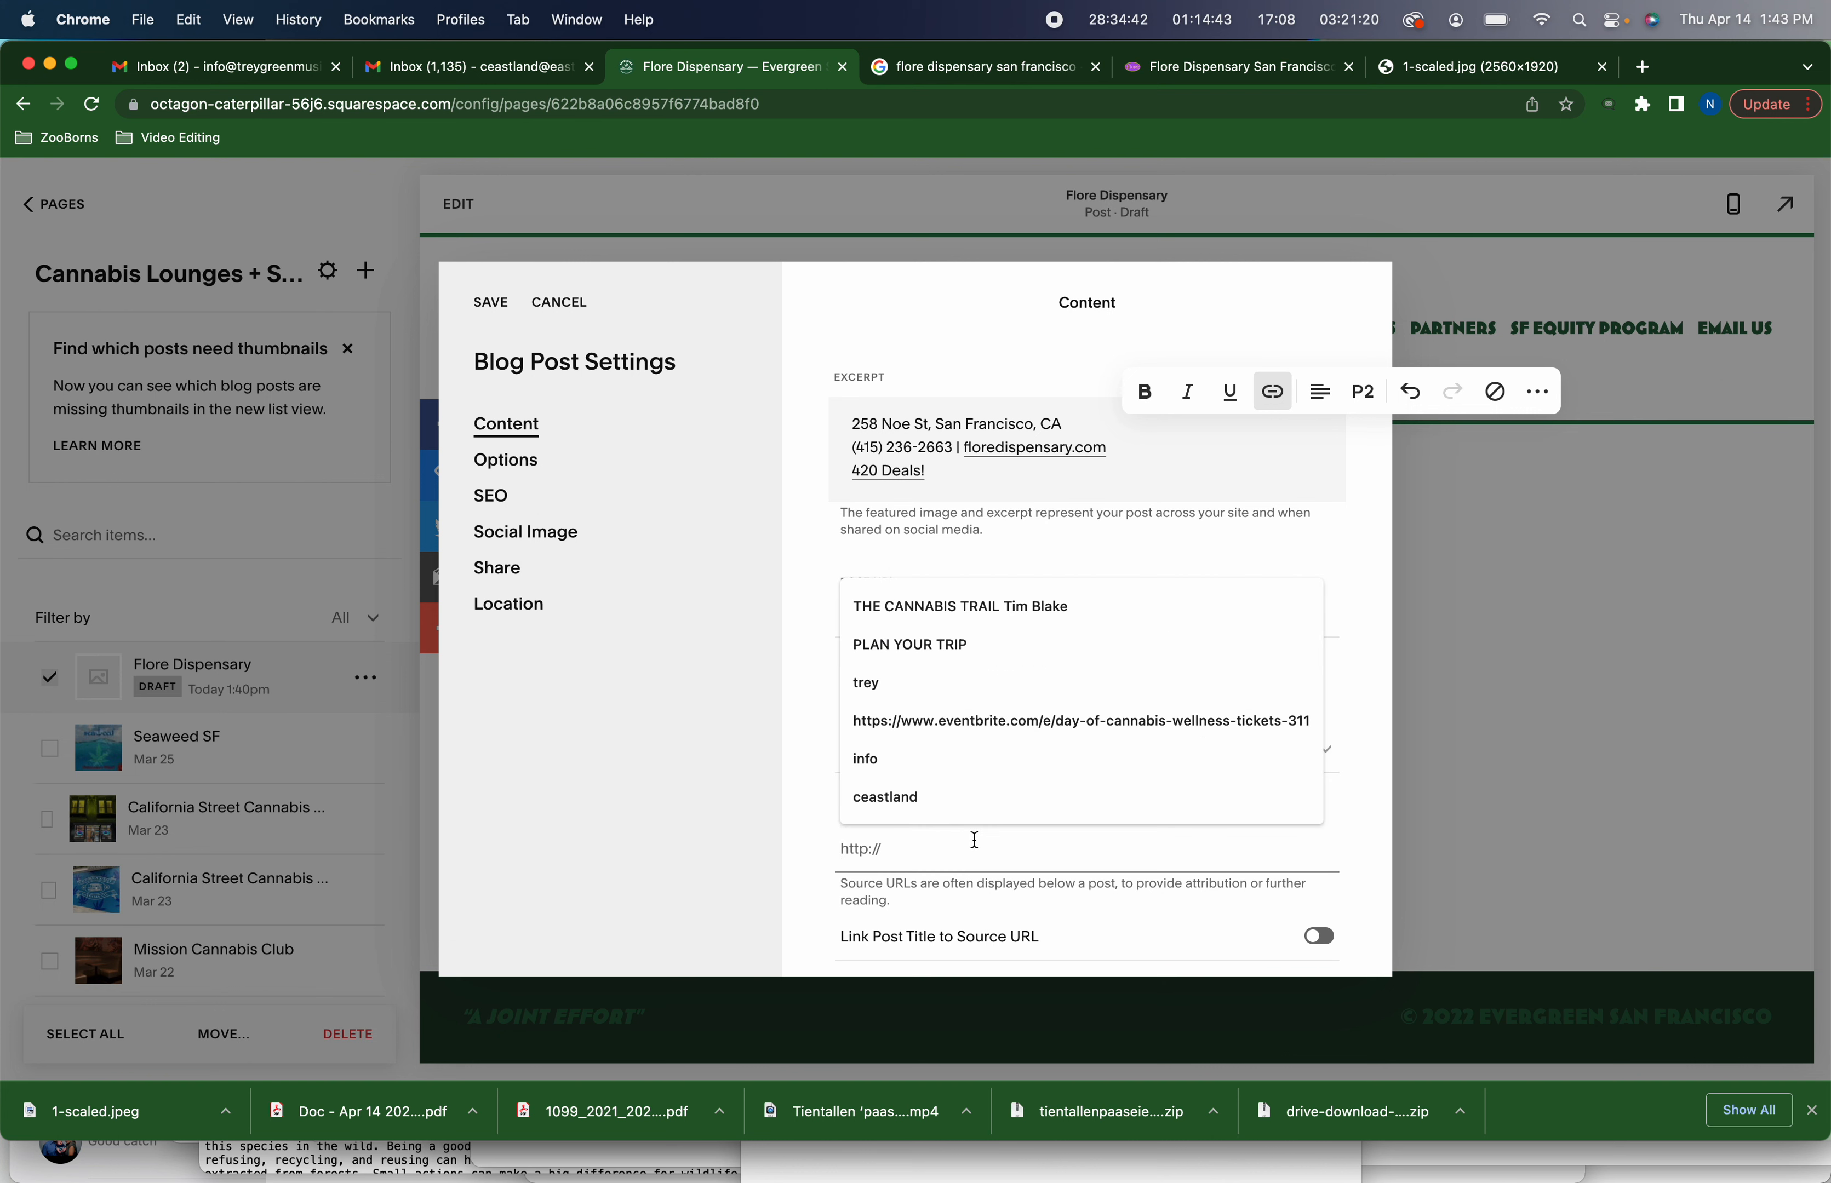
pyautogui.press('super+v')
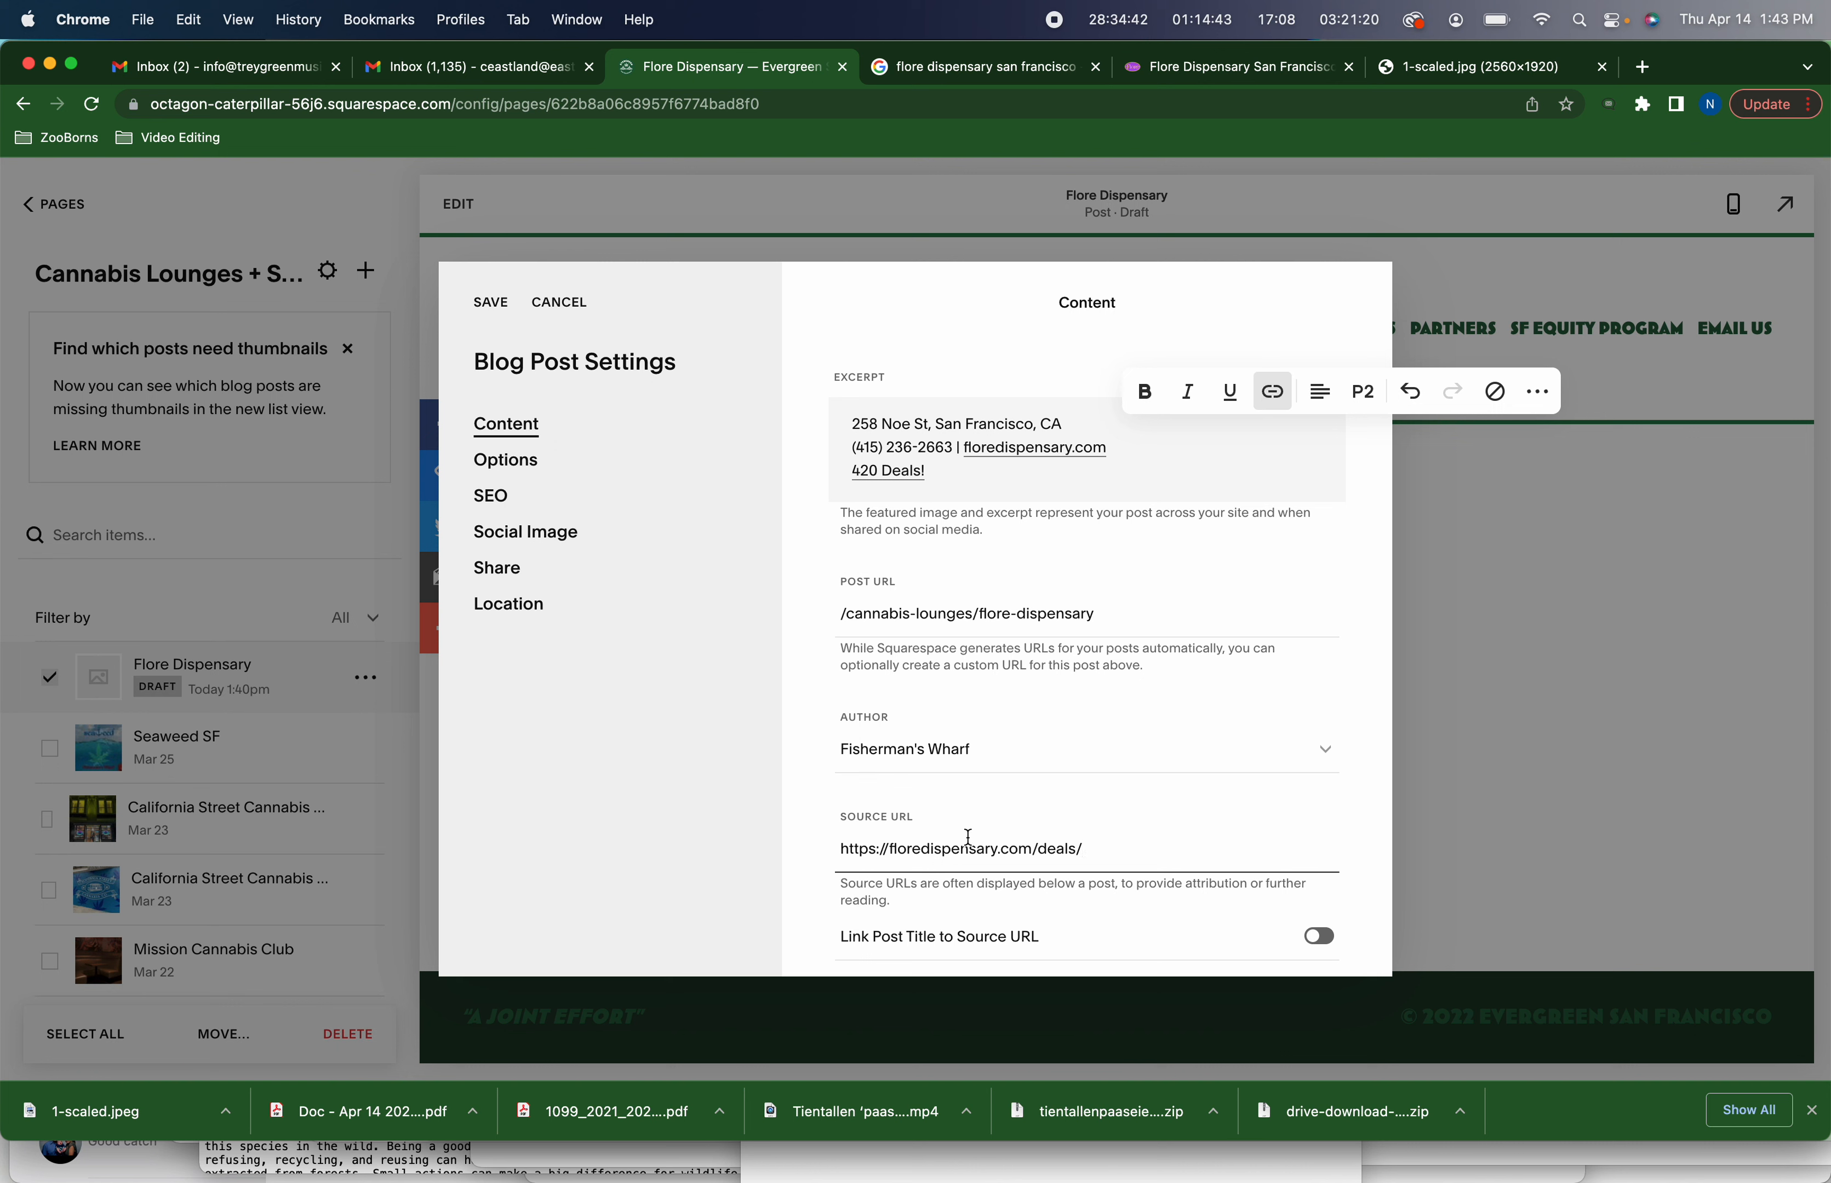
pyautogui.moveTo(1038, 849); pyautogui.dragTo(1085, 849)
pyautogui.press('BackSpace')
pyautogui.scroll(-3, 1077, 718)
pyautogui.scroll(-2, 1077, 721)
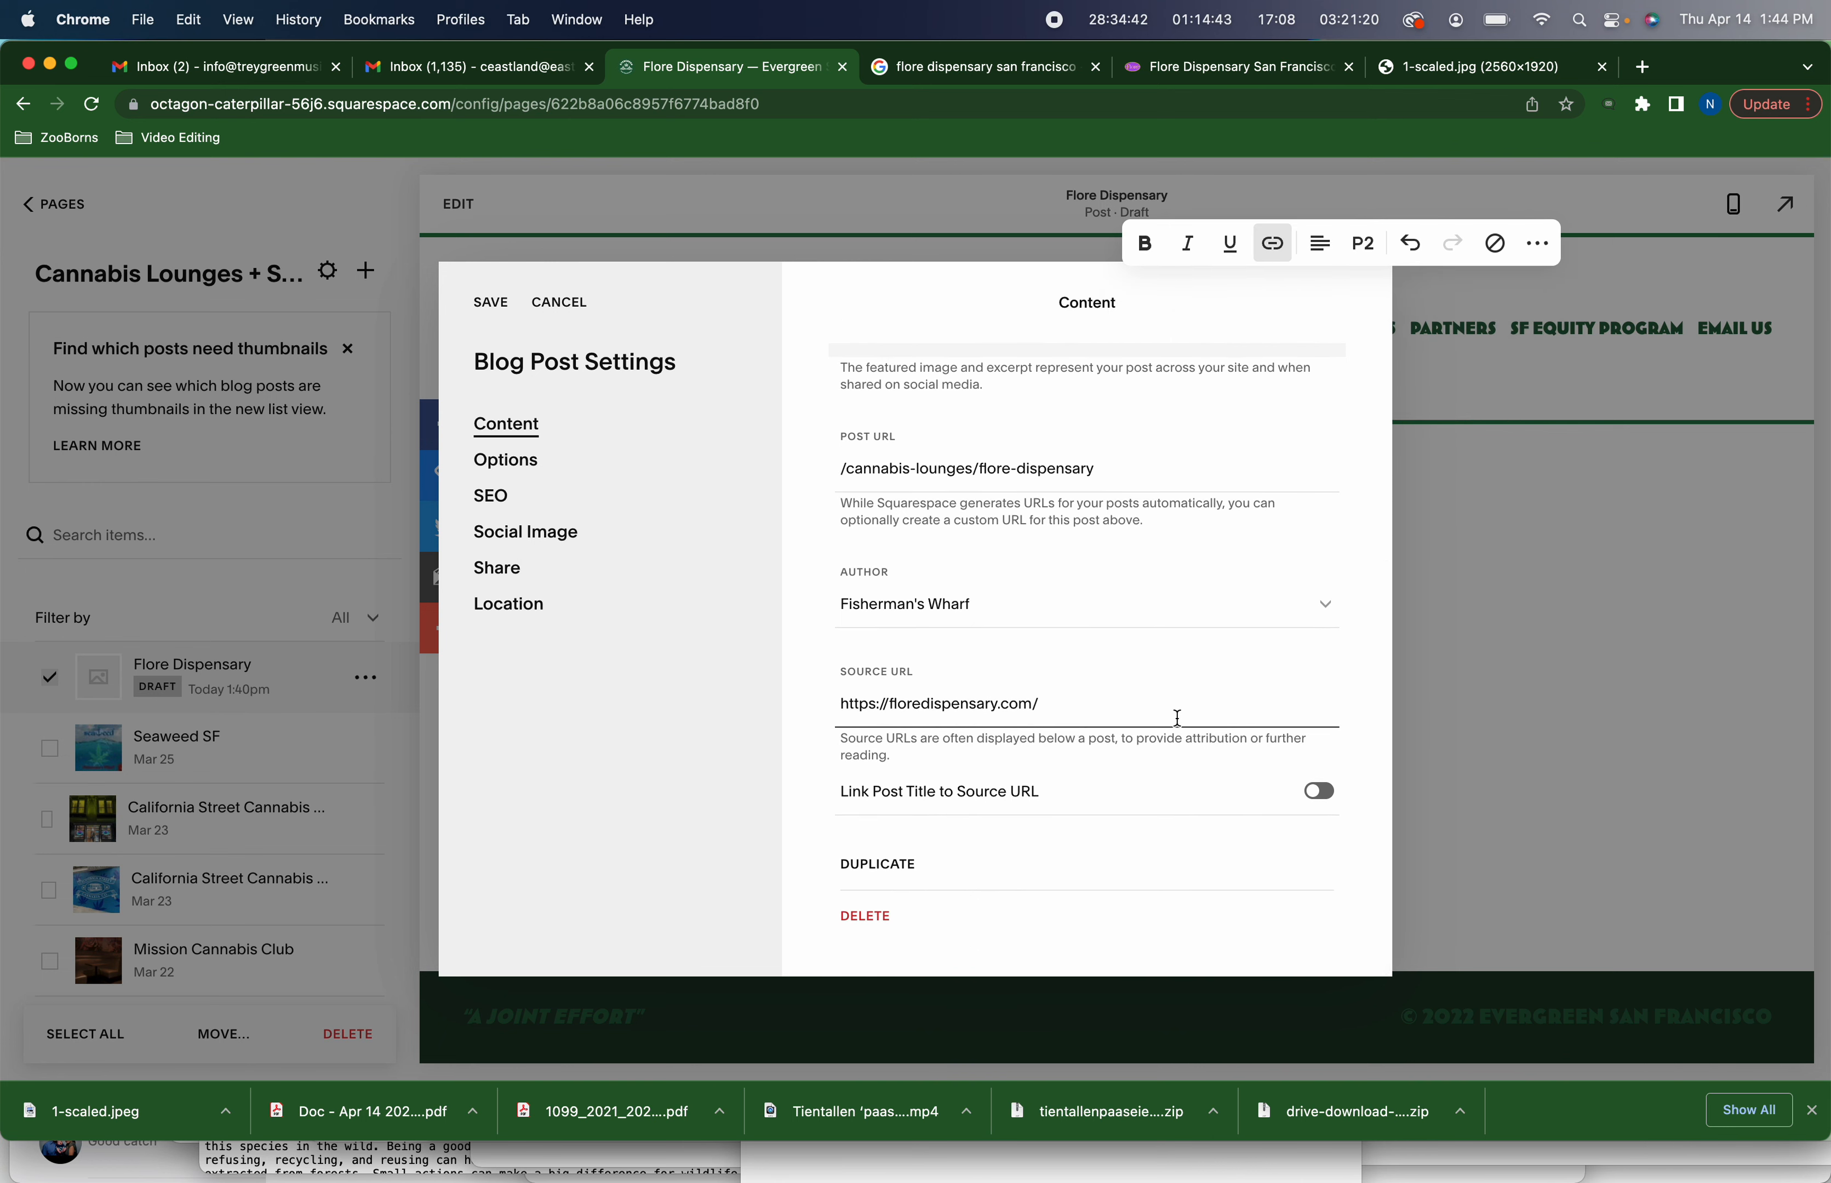
pyautogui.click(1319, 794)
# Set the post's status to Published with a publish date of March 21, 2022
pyautogui.scroll(6, 1073, 493)
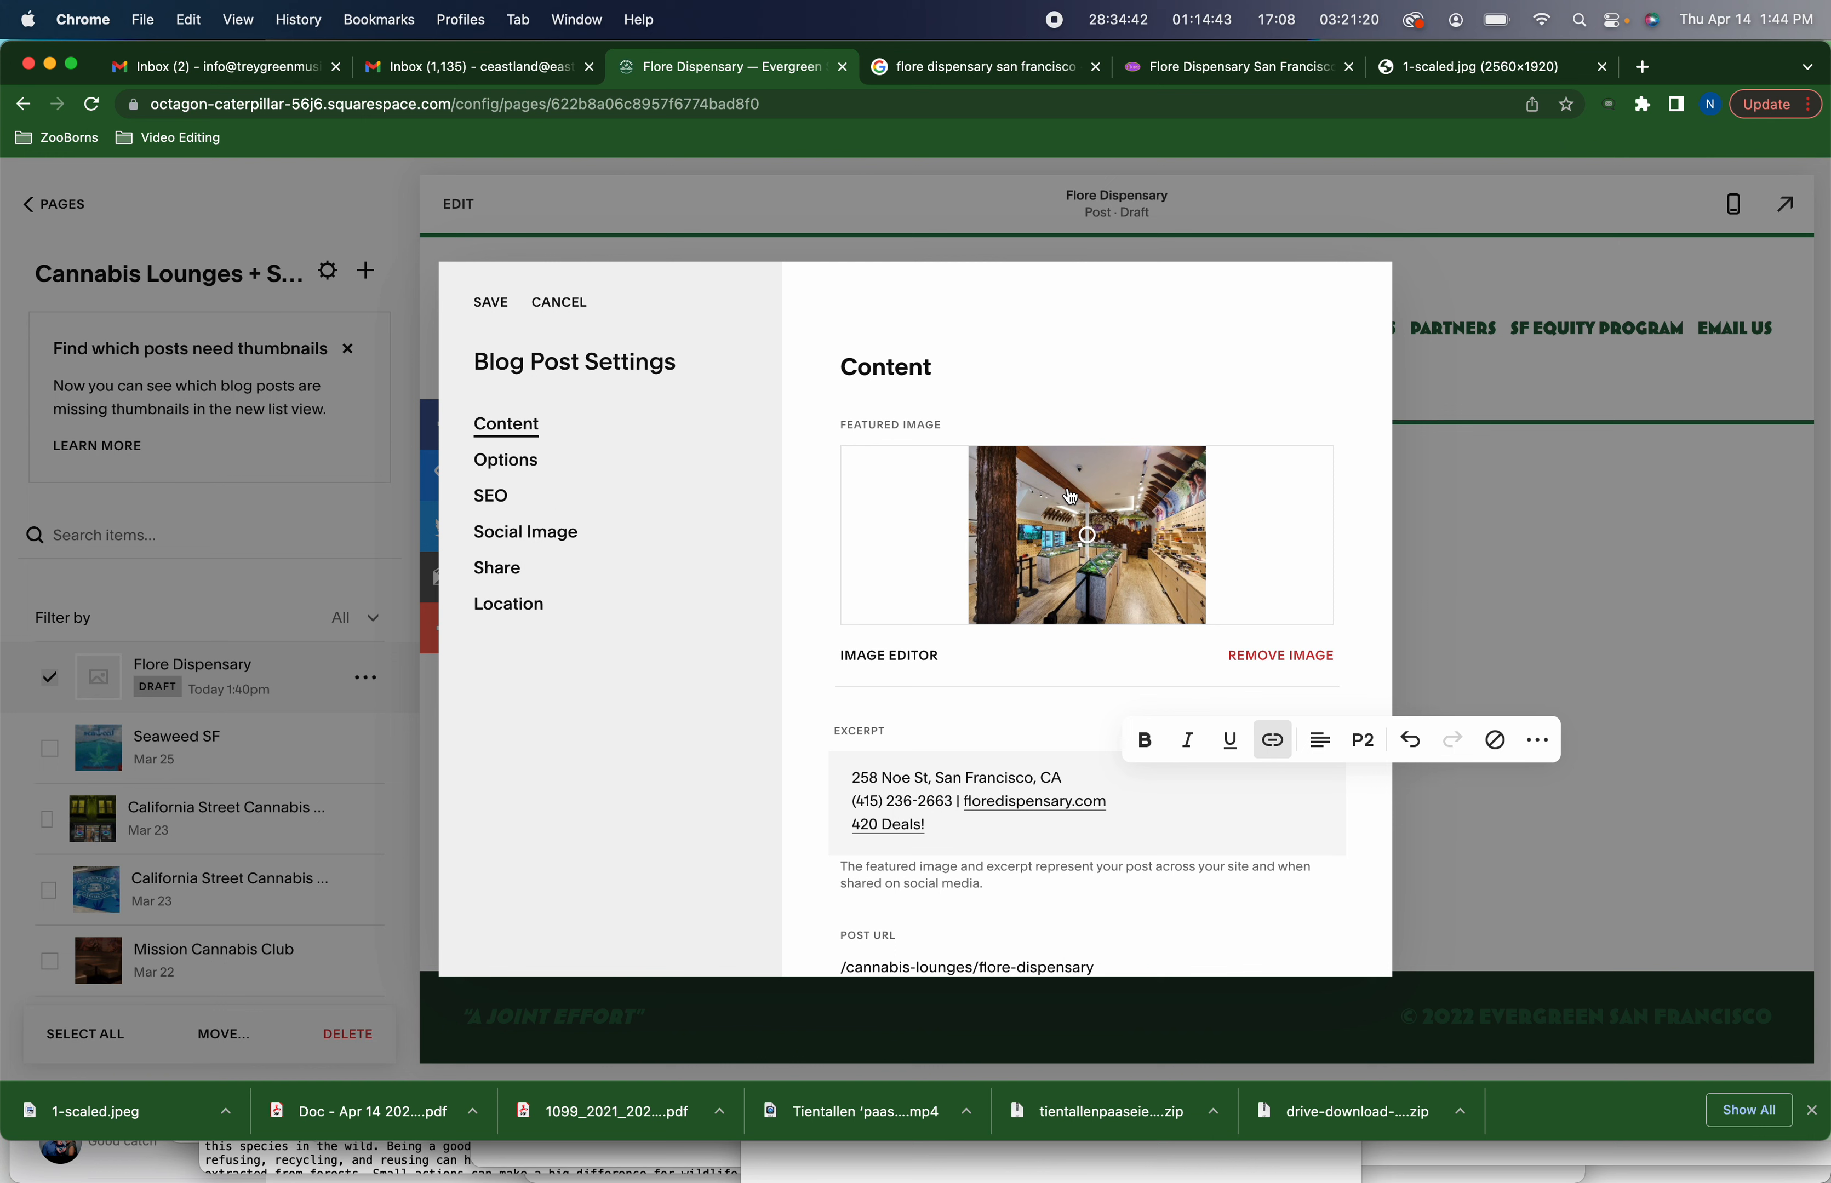
pyautogui.click(495, 464)
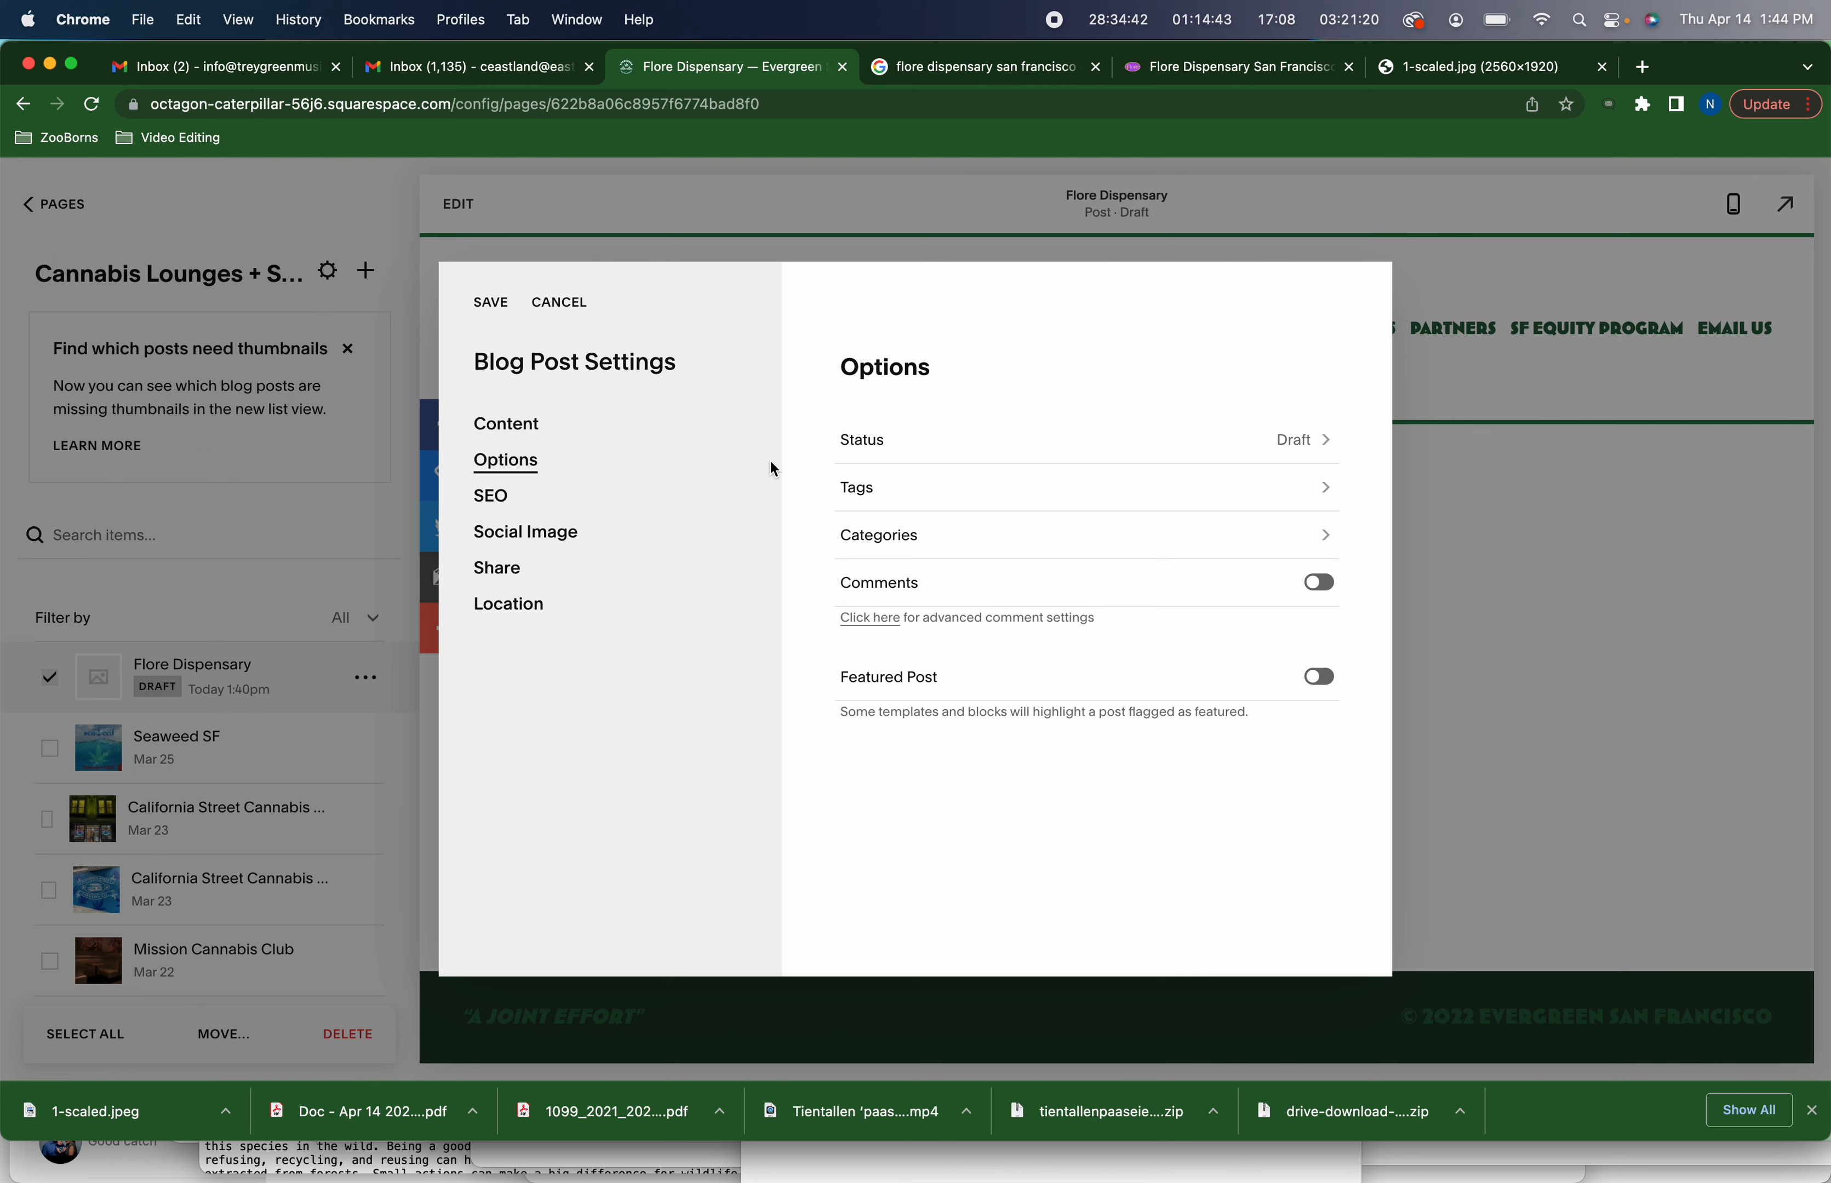
pyautogui.click(851, 448)
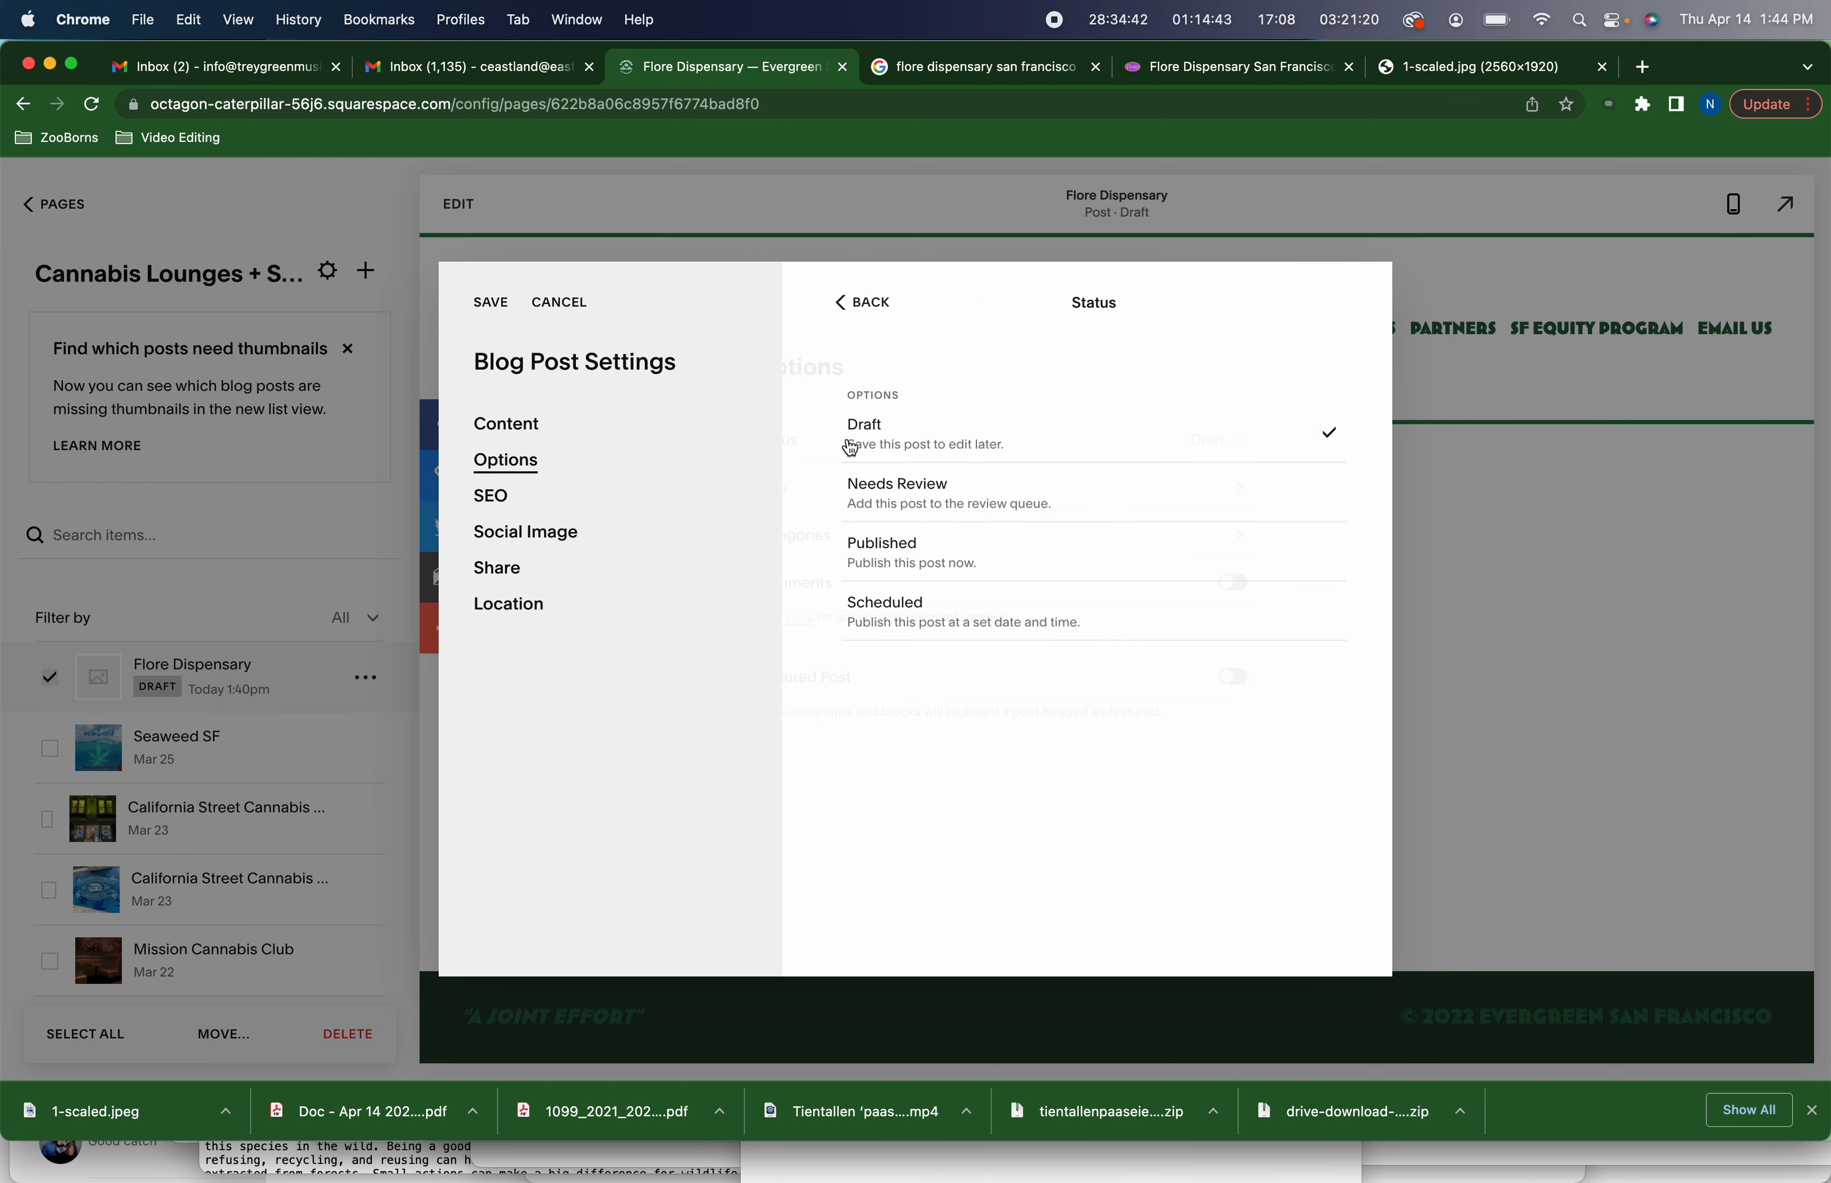
pyautogui.click(902, 555)
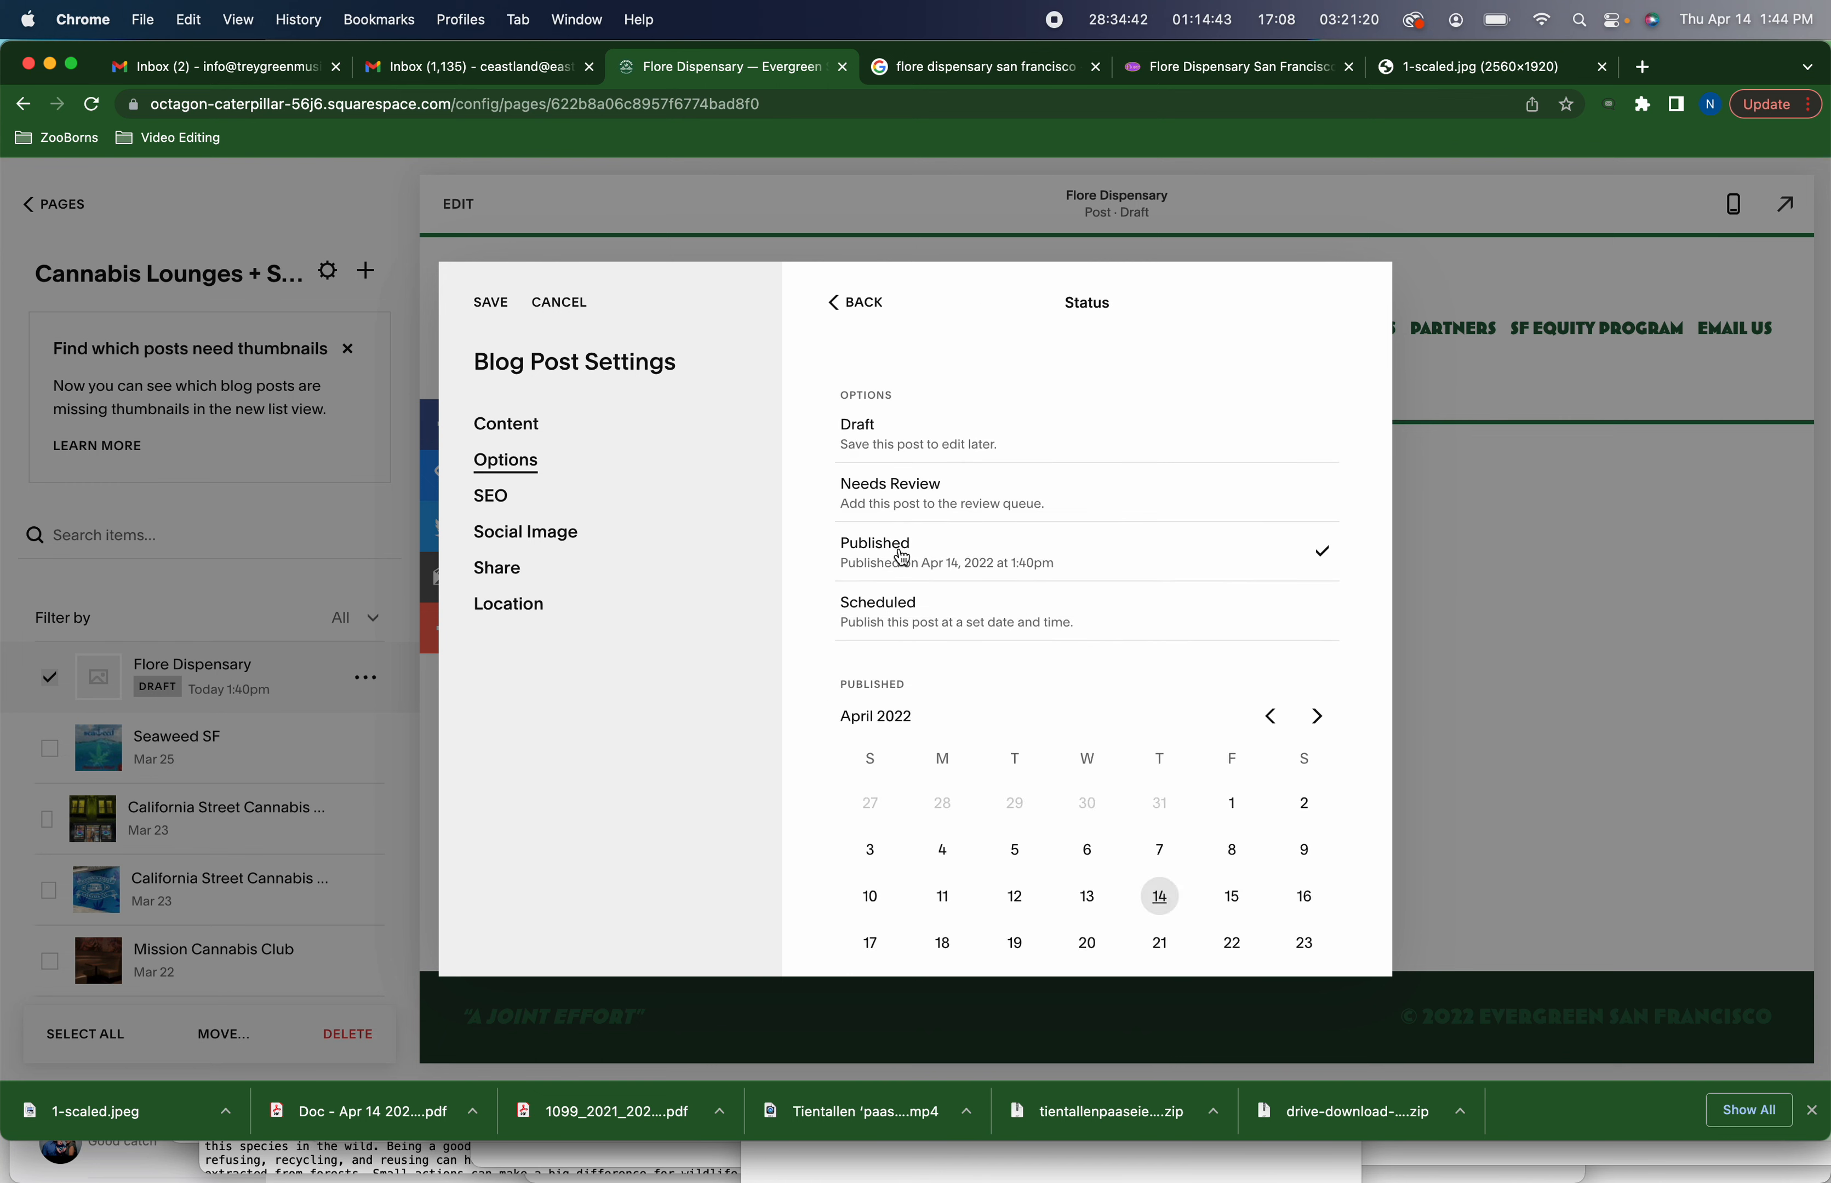
pyautogui.click(1270, 716)
pyautogui.scroll(-2, 1223, 828)
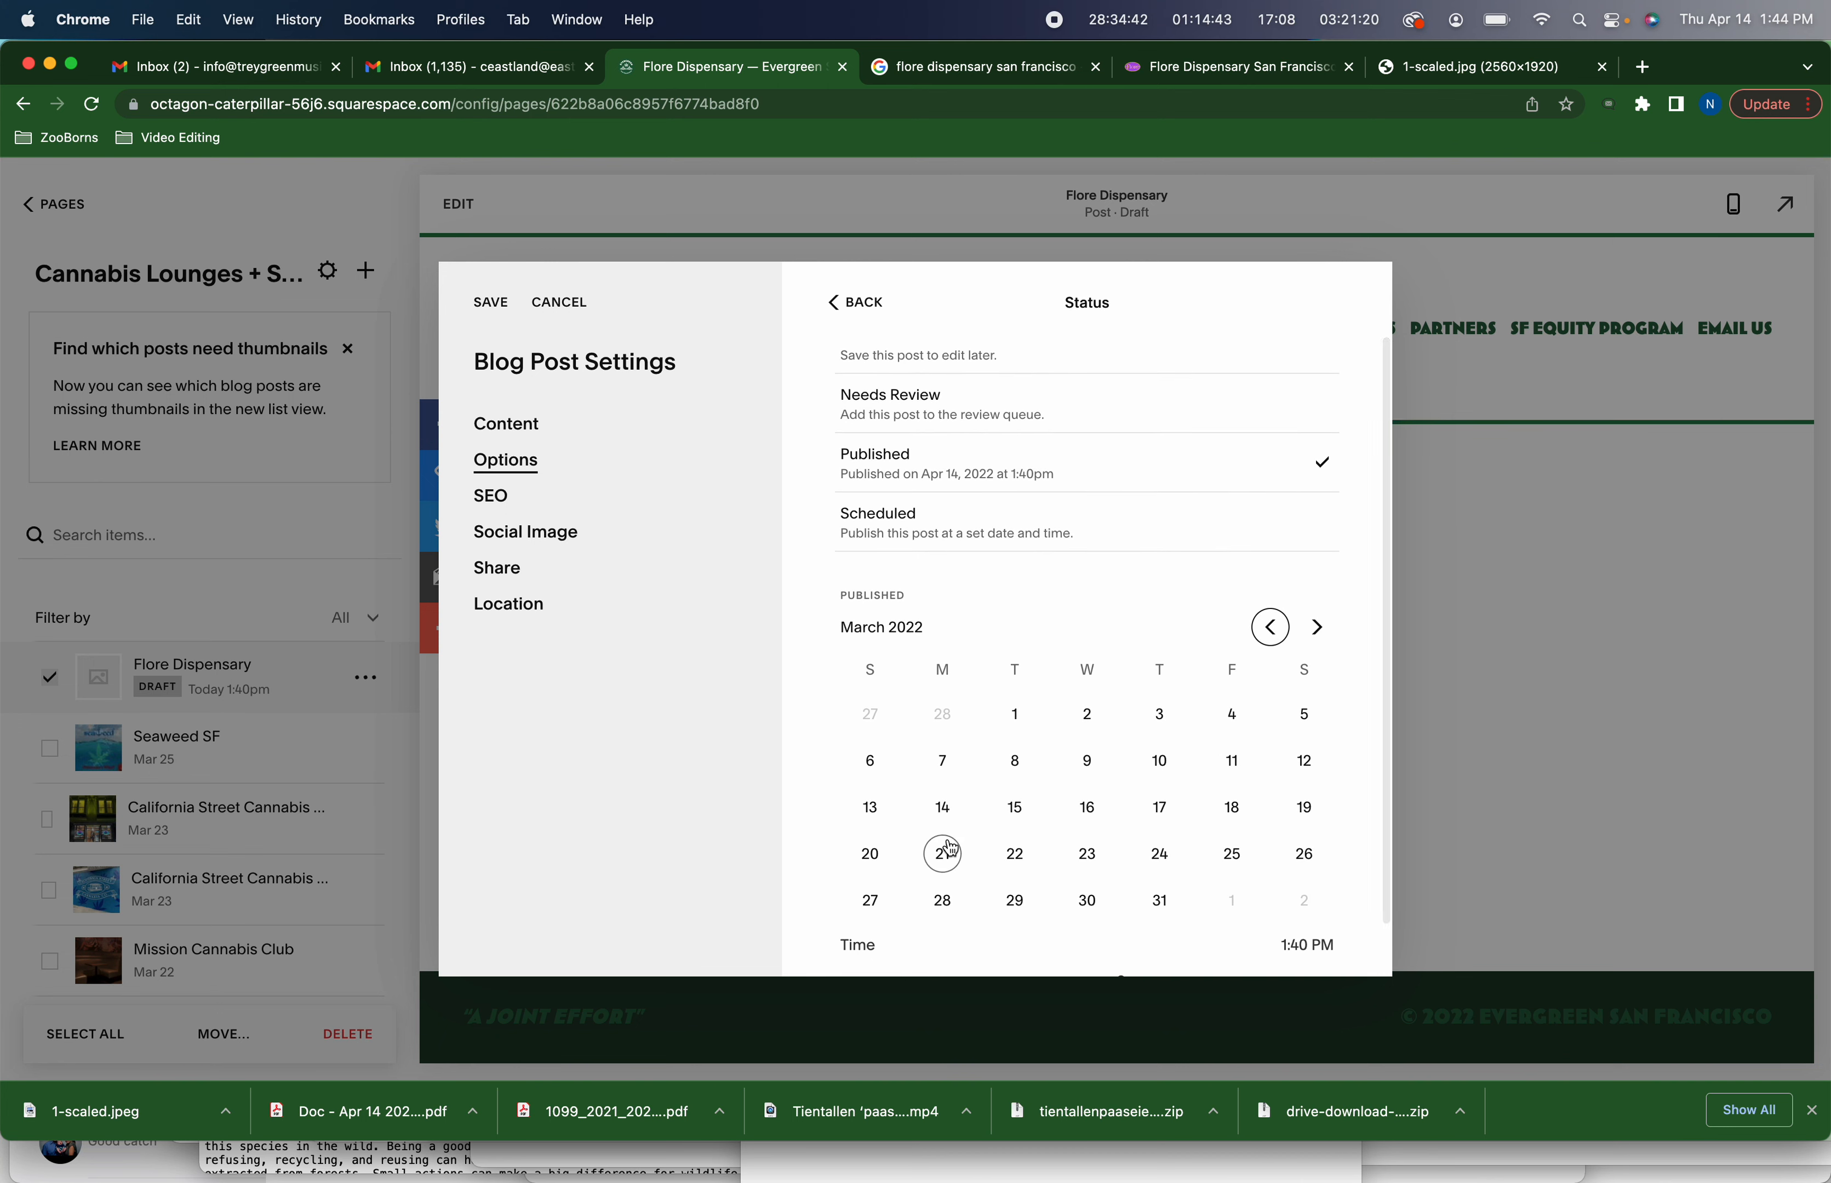
pyautogui.click(943, 852)
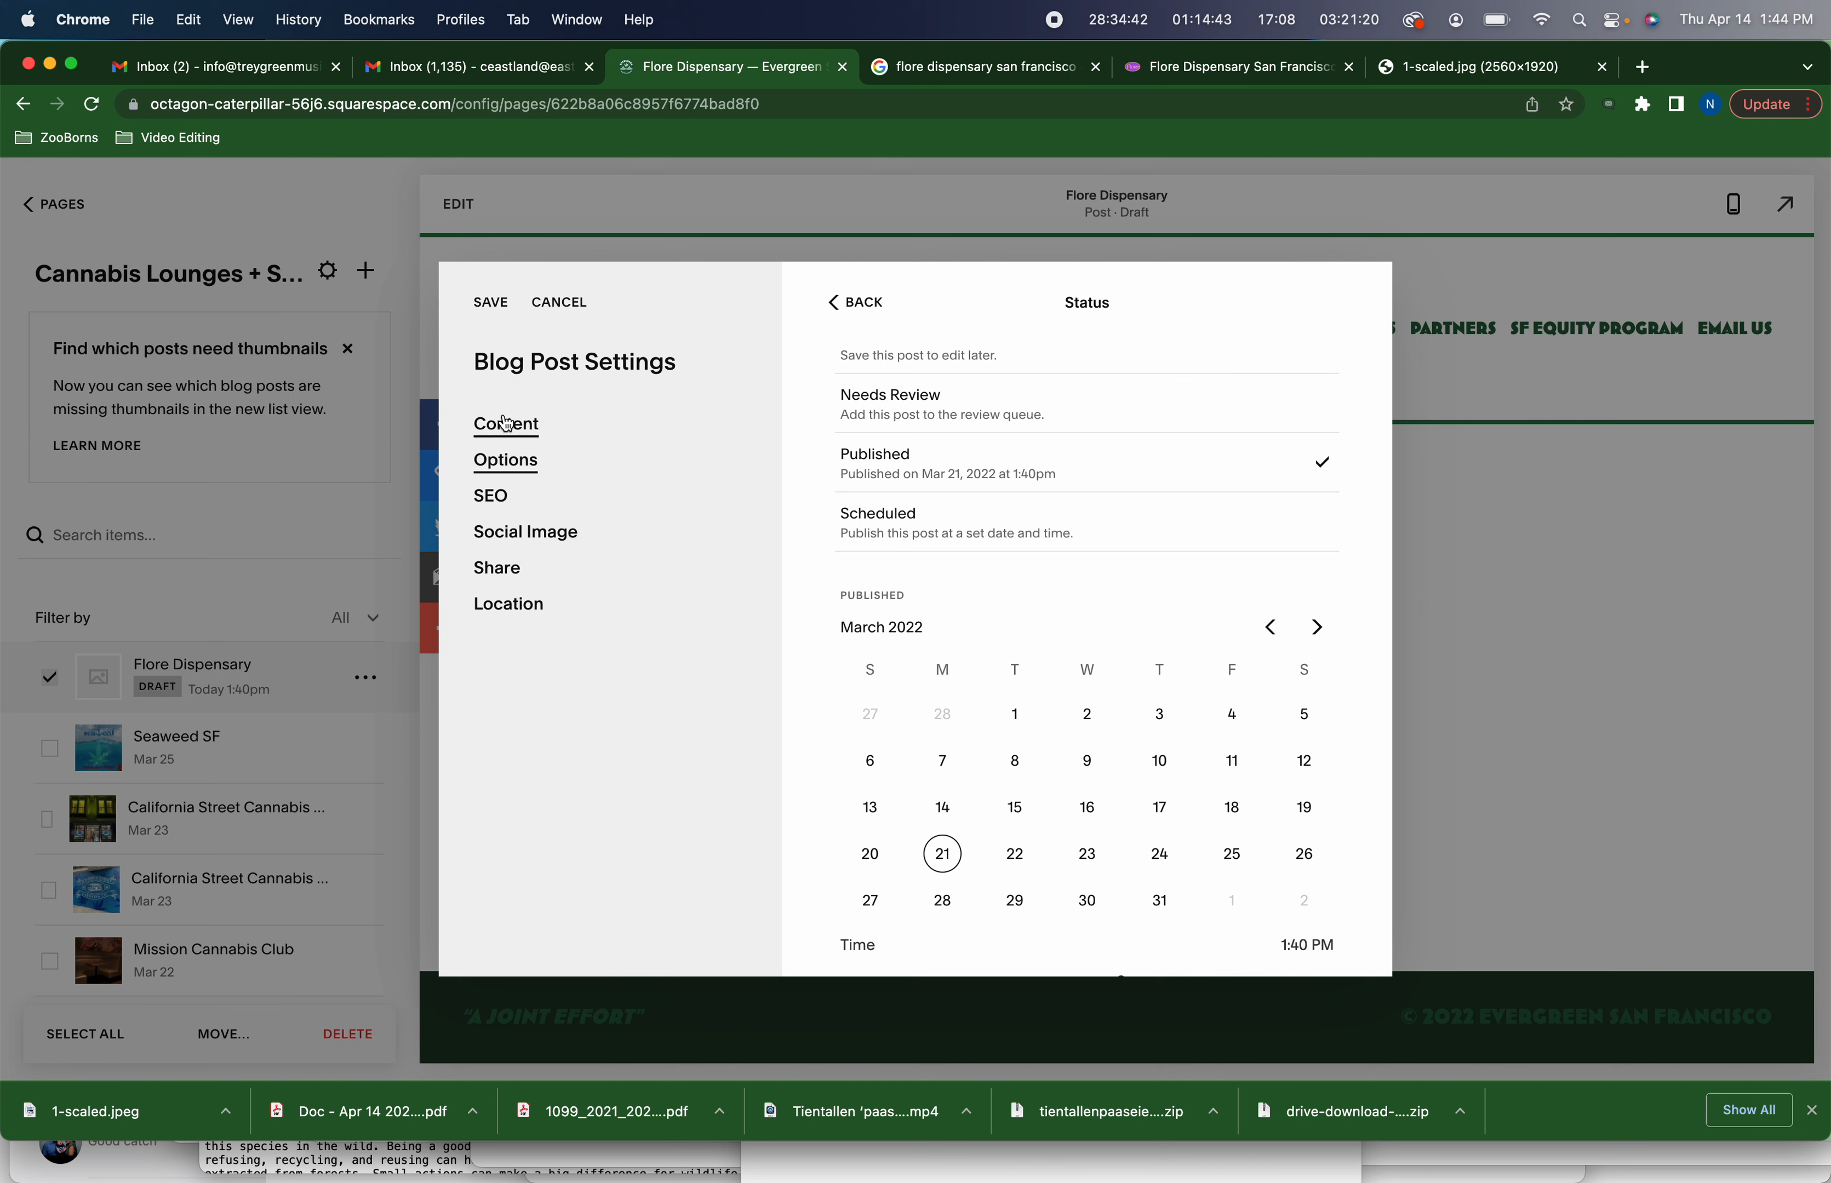
# Review the post's status and content settings before returning to the options
pyautogui.scroll(2, 1065, 524)
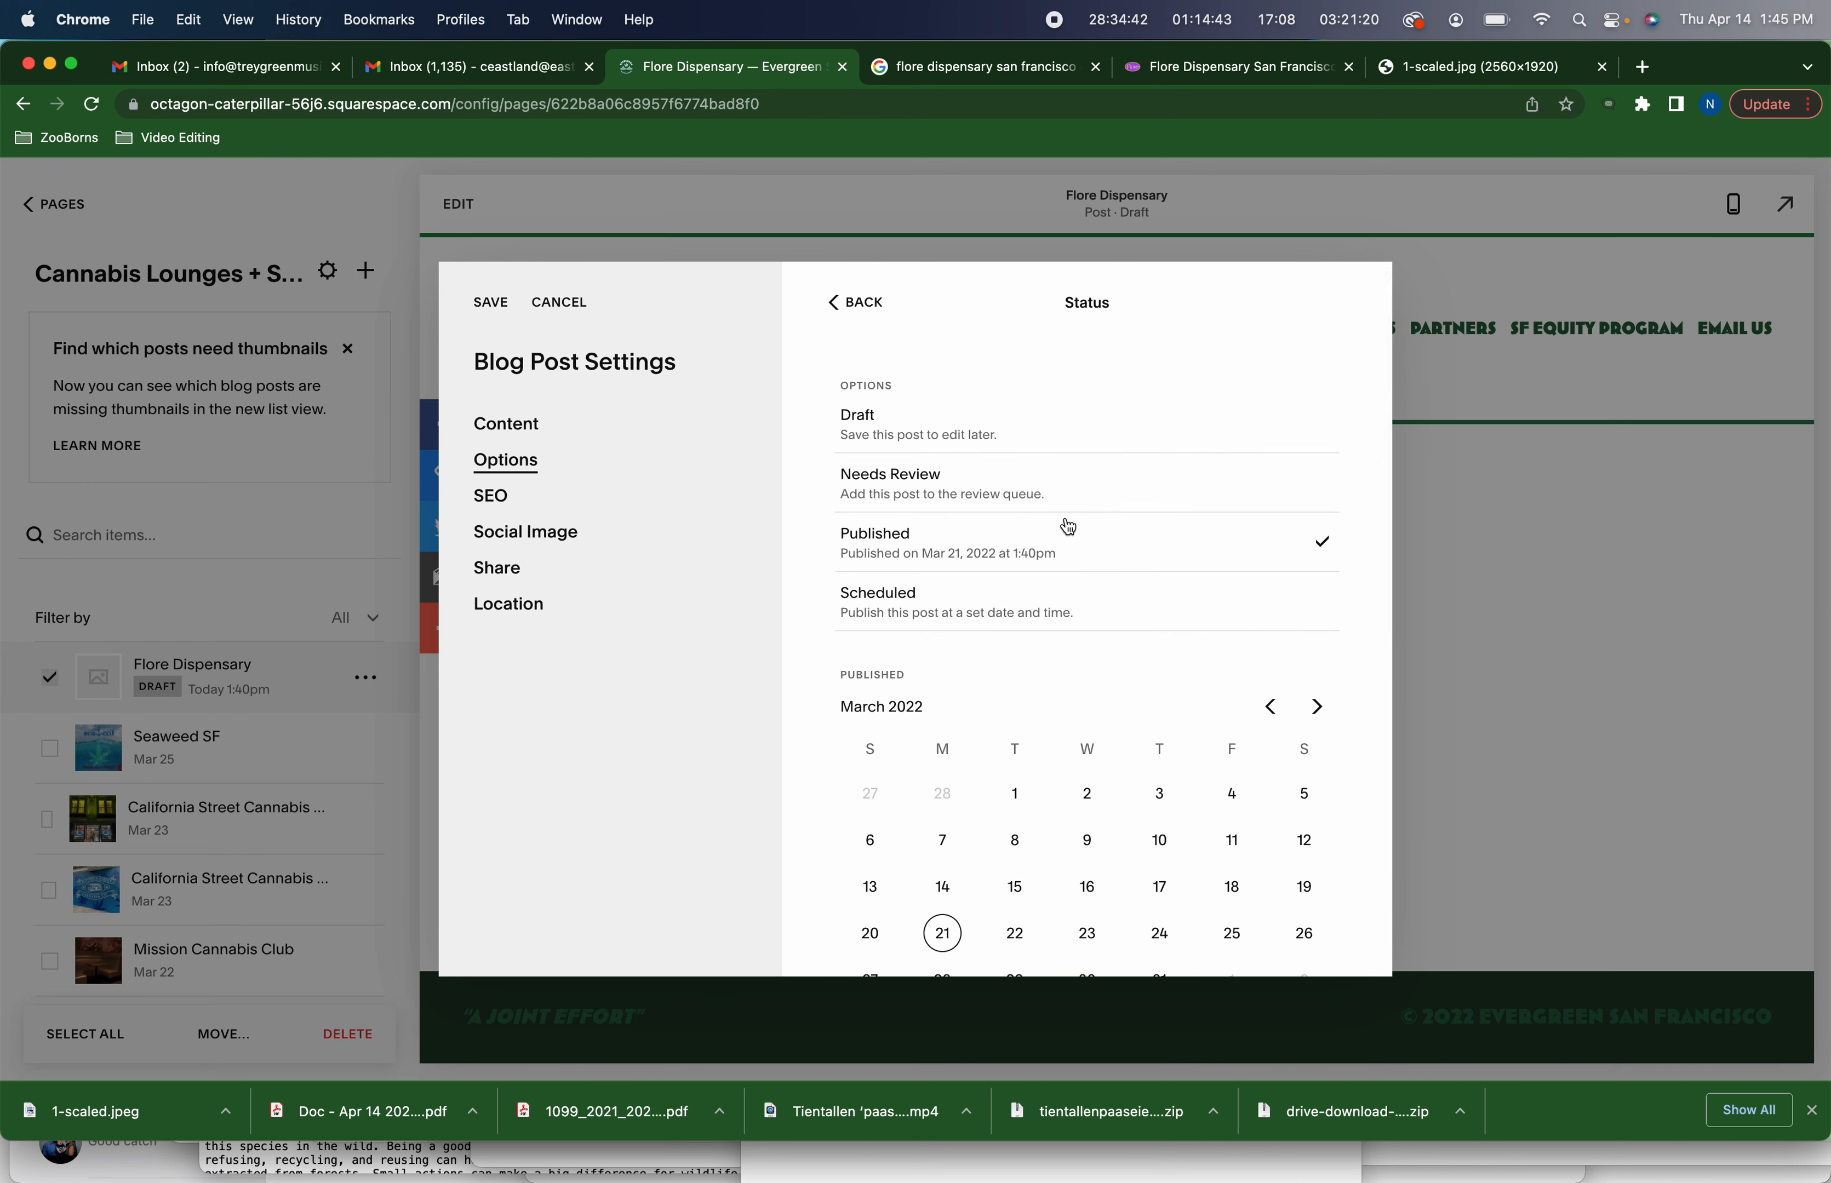
pyautogui.scroll(-3, 1069, 527)
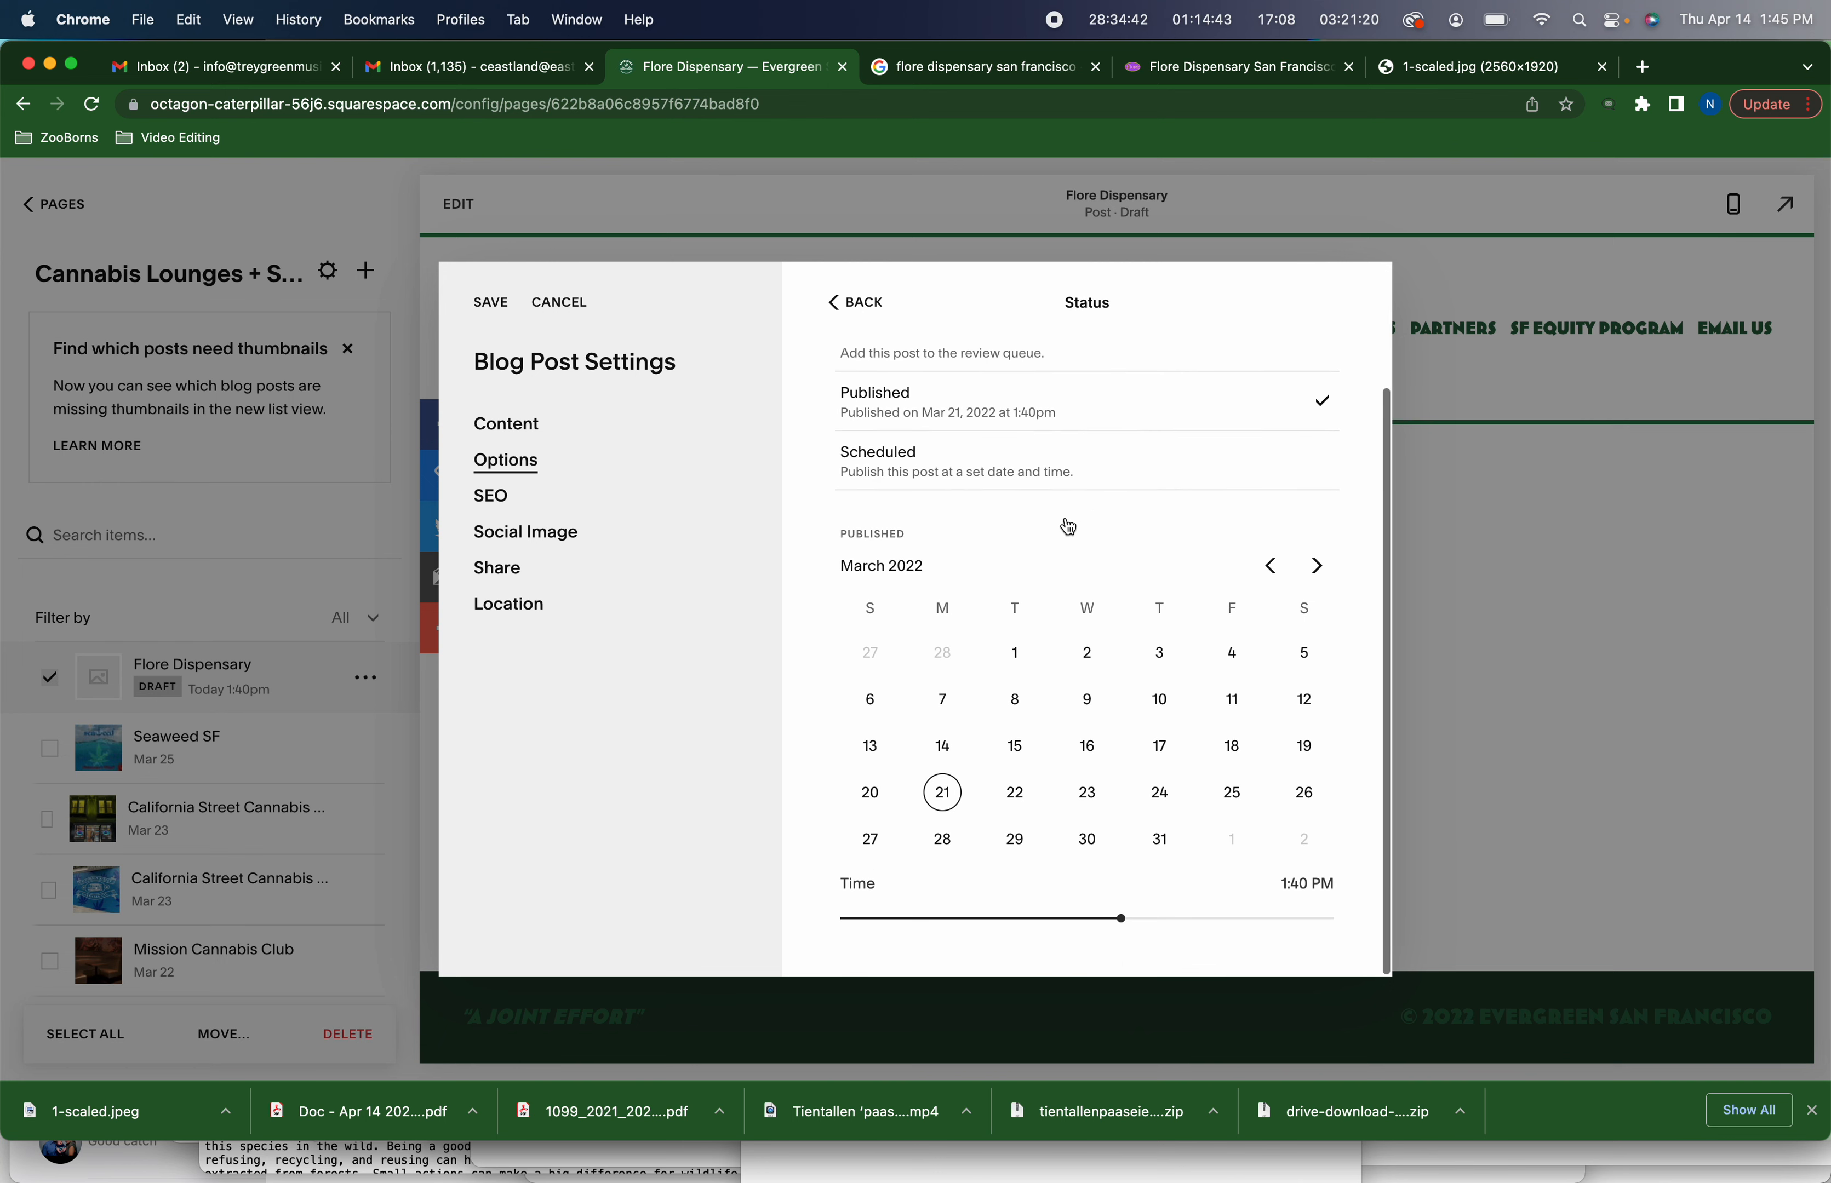
pyautogui.click(507, 428)
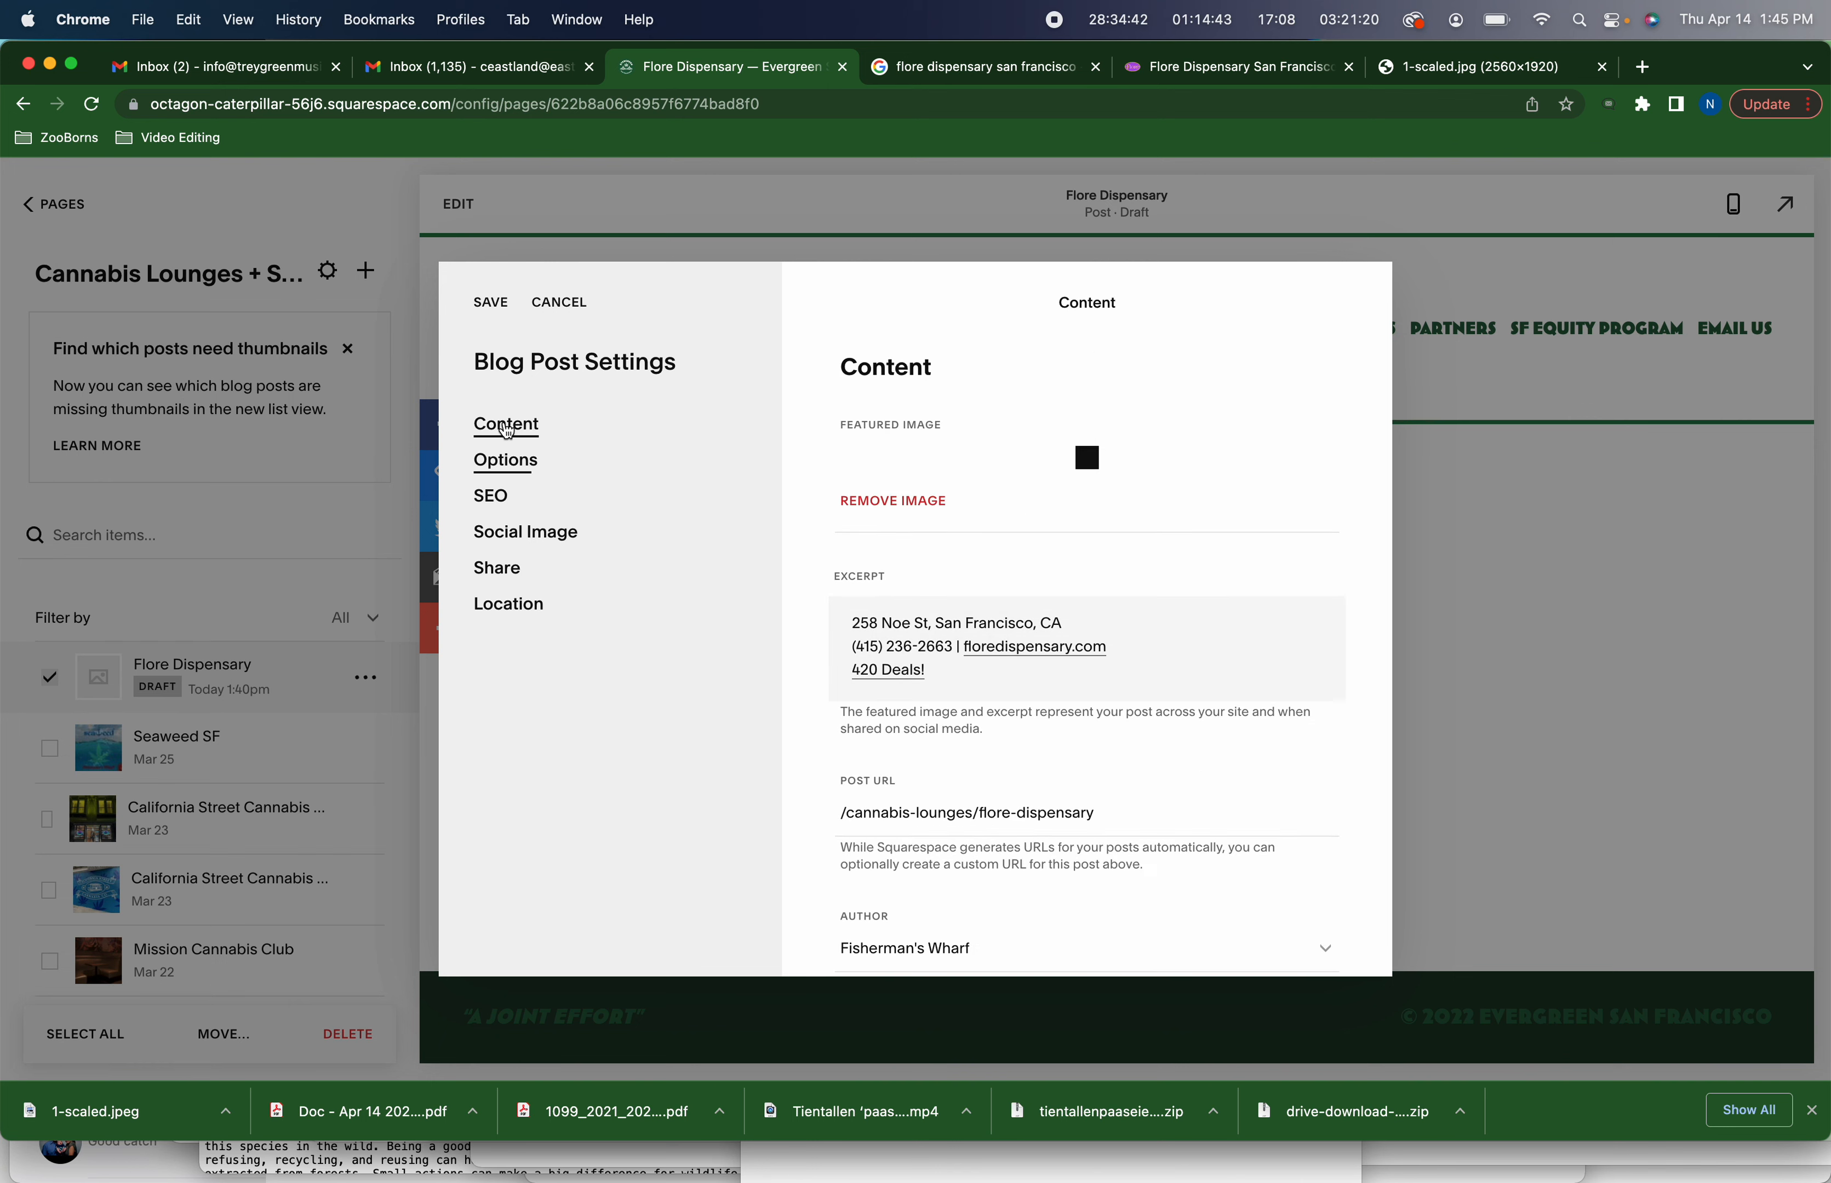
pyautogui.scroll(-6, 1059, 641)
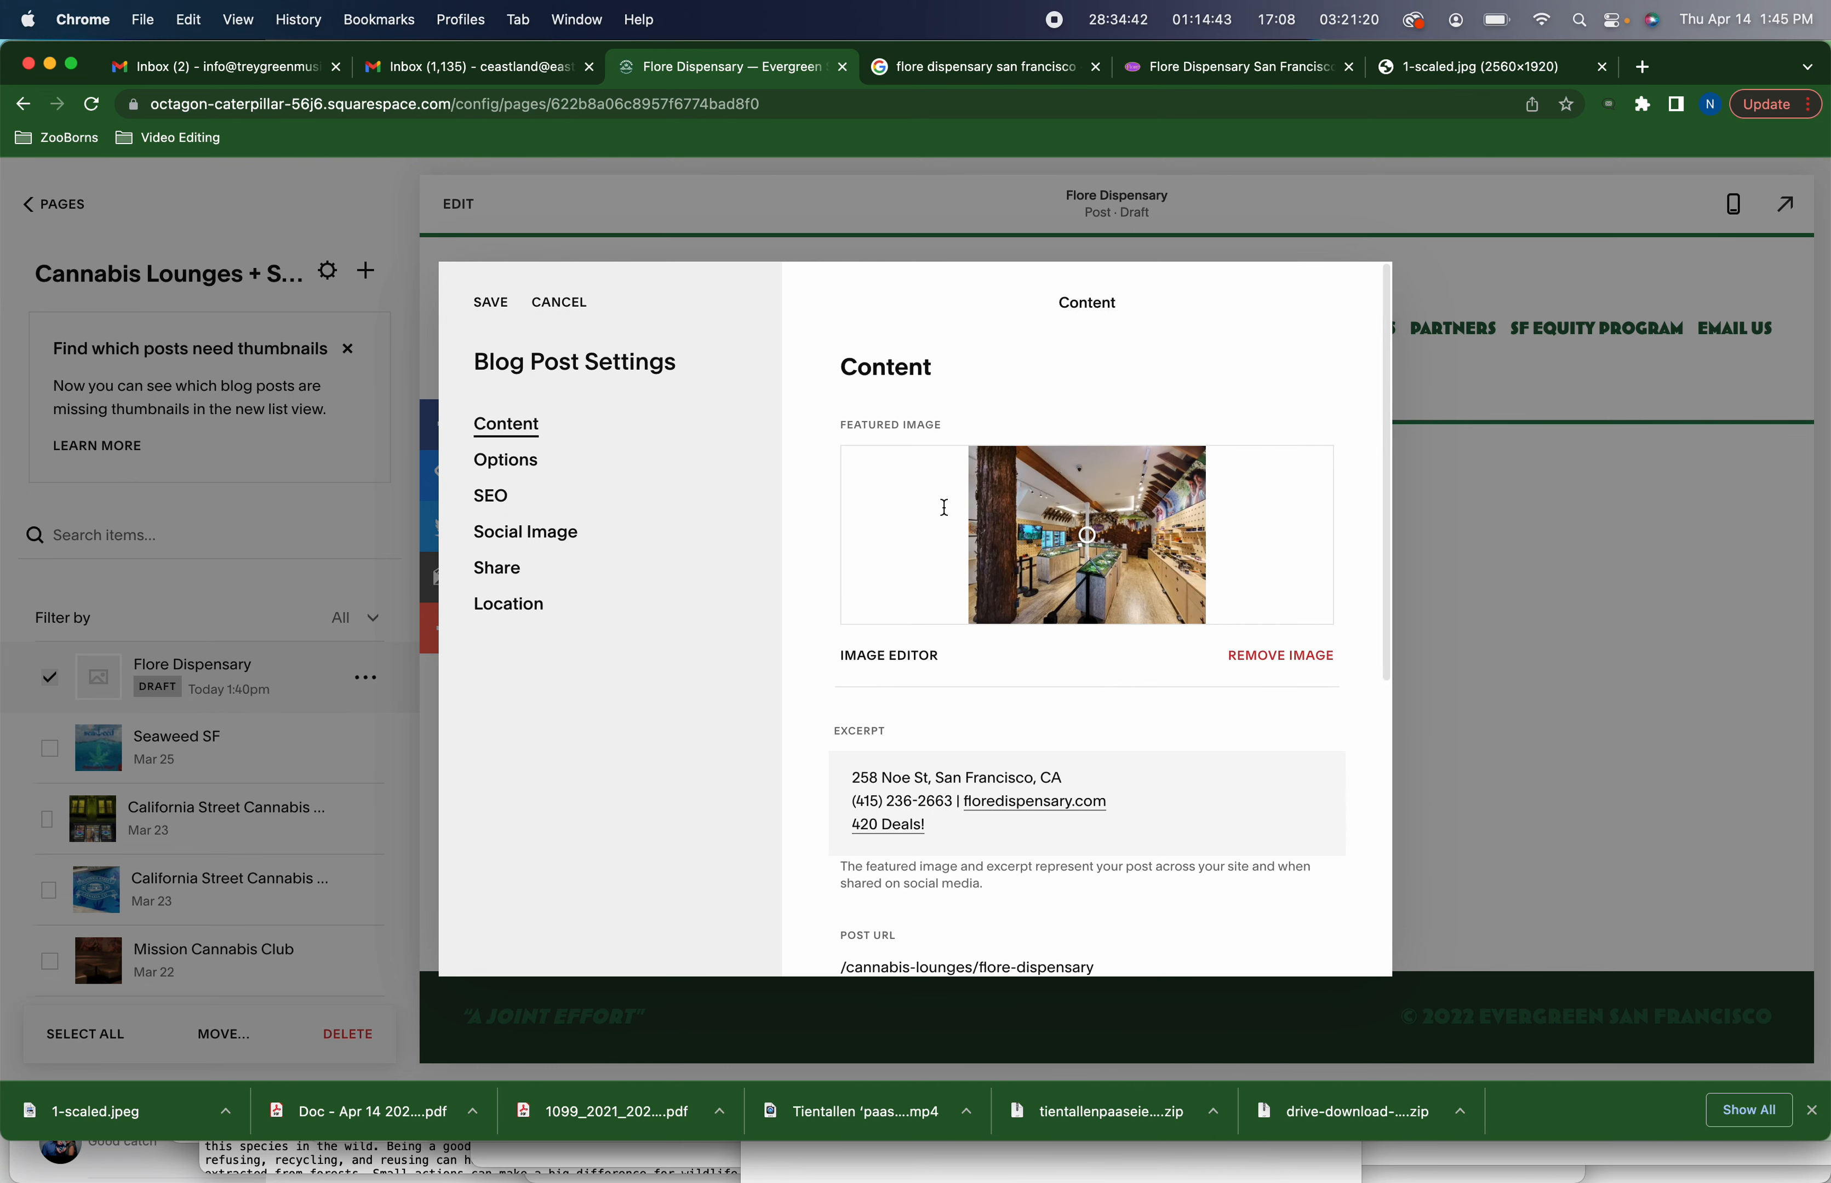
pyautogui.scroll(-5, 946, 514)
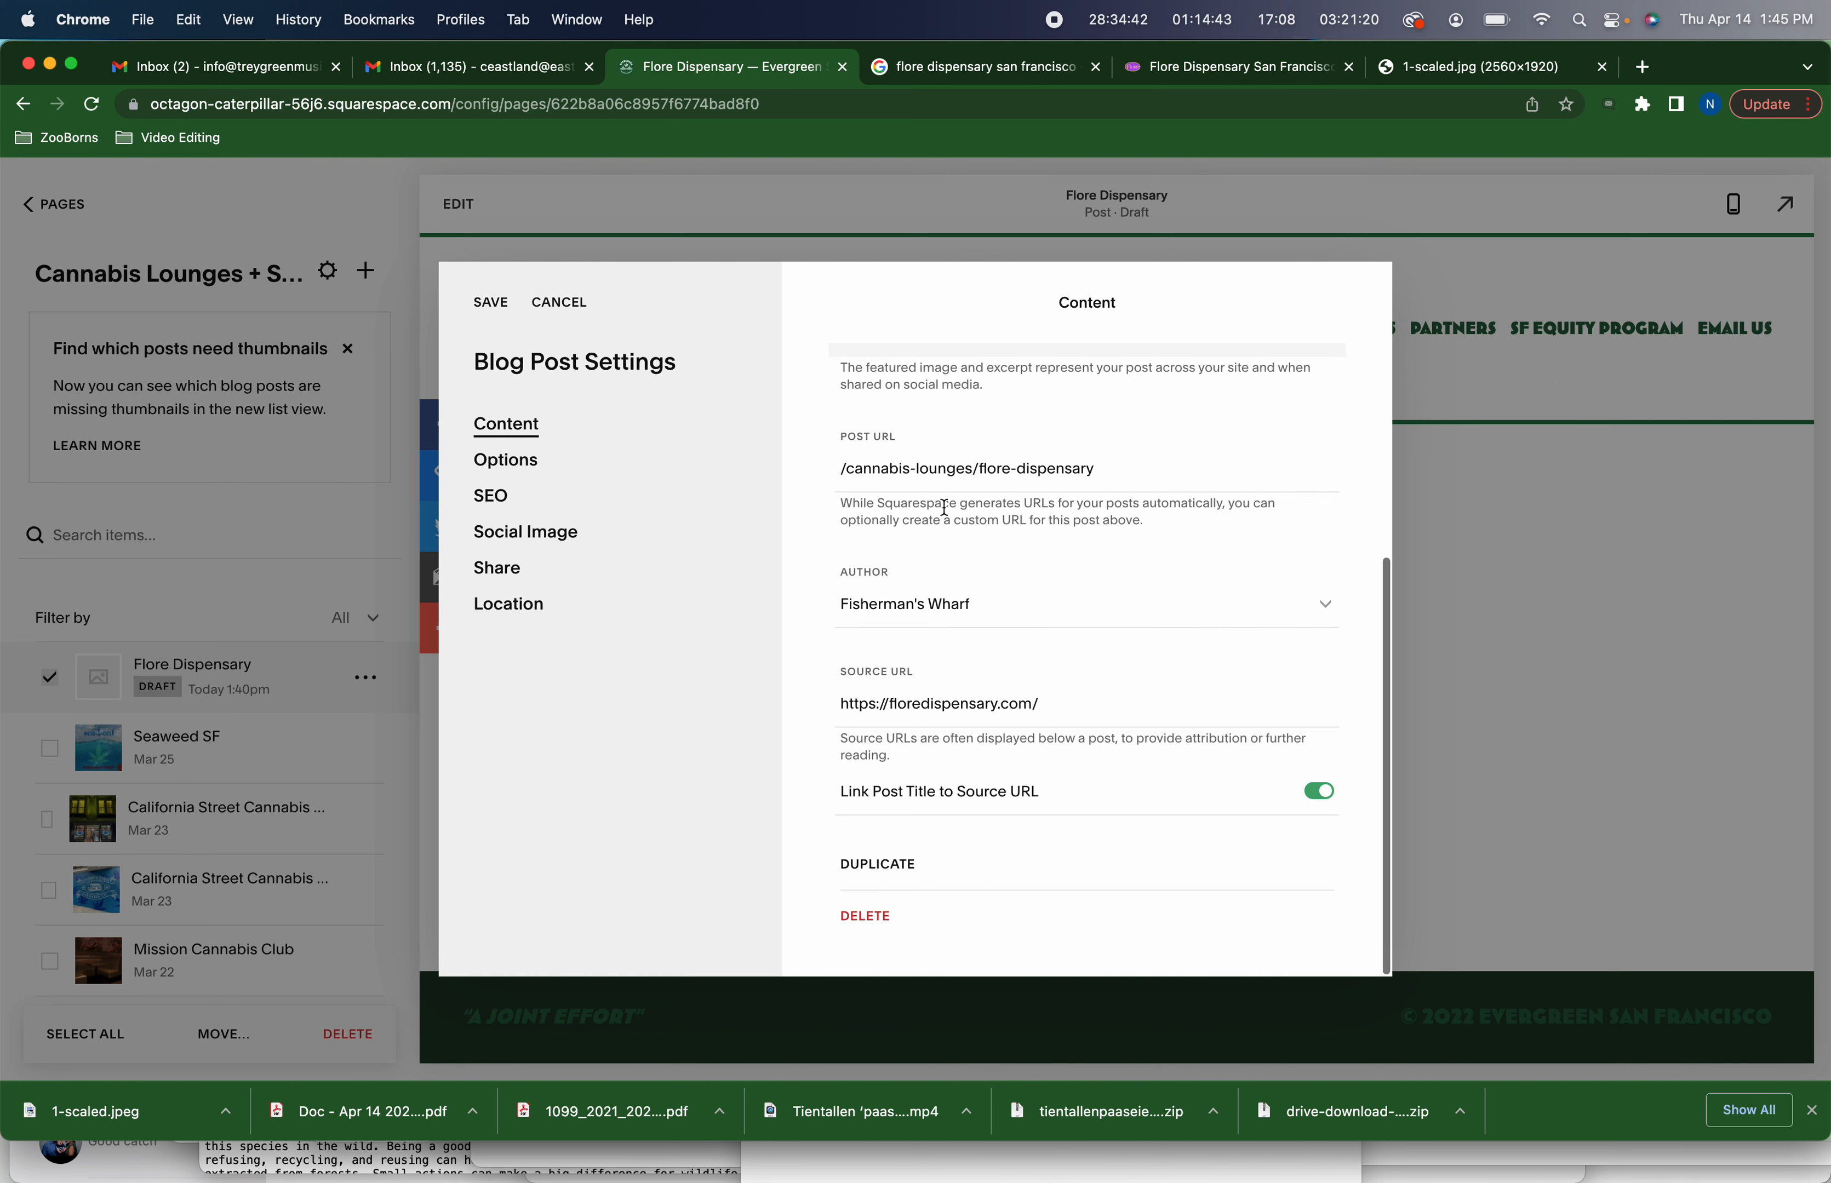
pyautogui.click(504, 462)
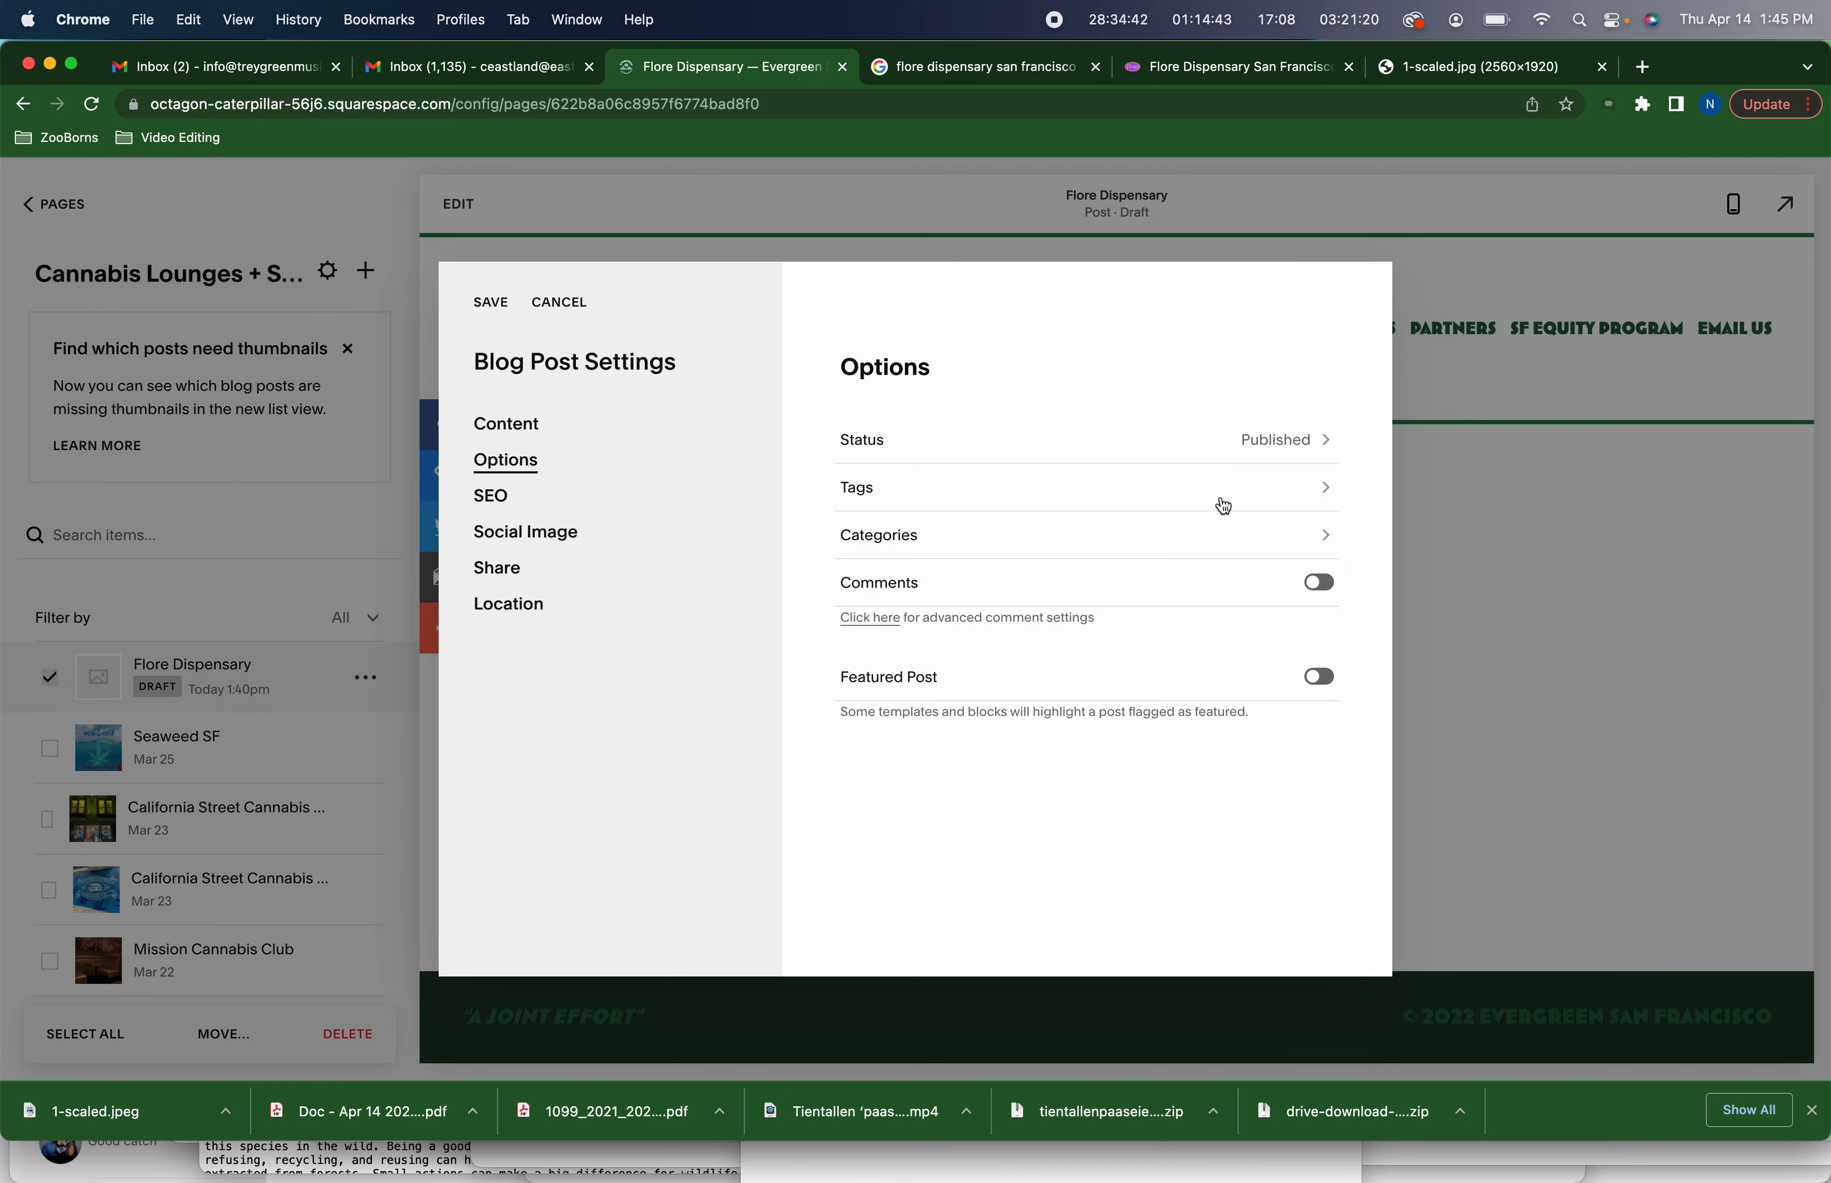
# Add the Shops and Lounges categories to the post, save the settings and close the sharing prompt
pyautogui.click(1231, 546)
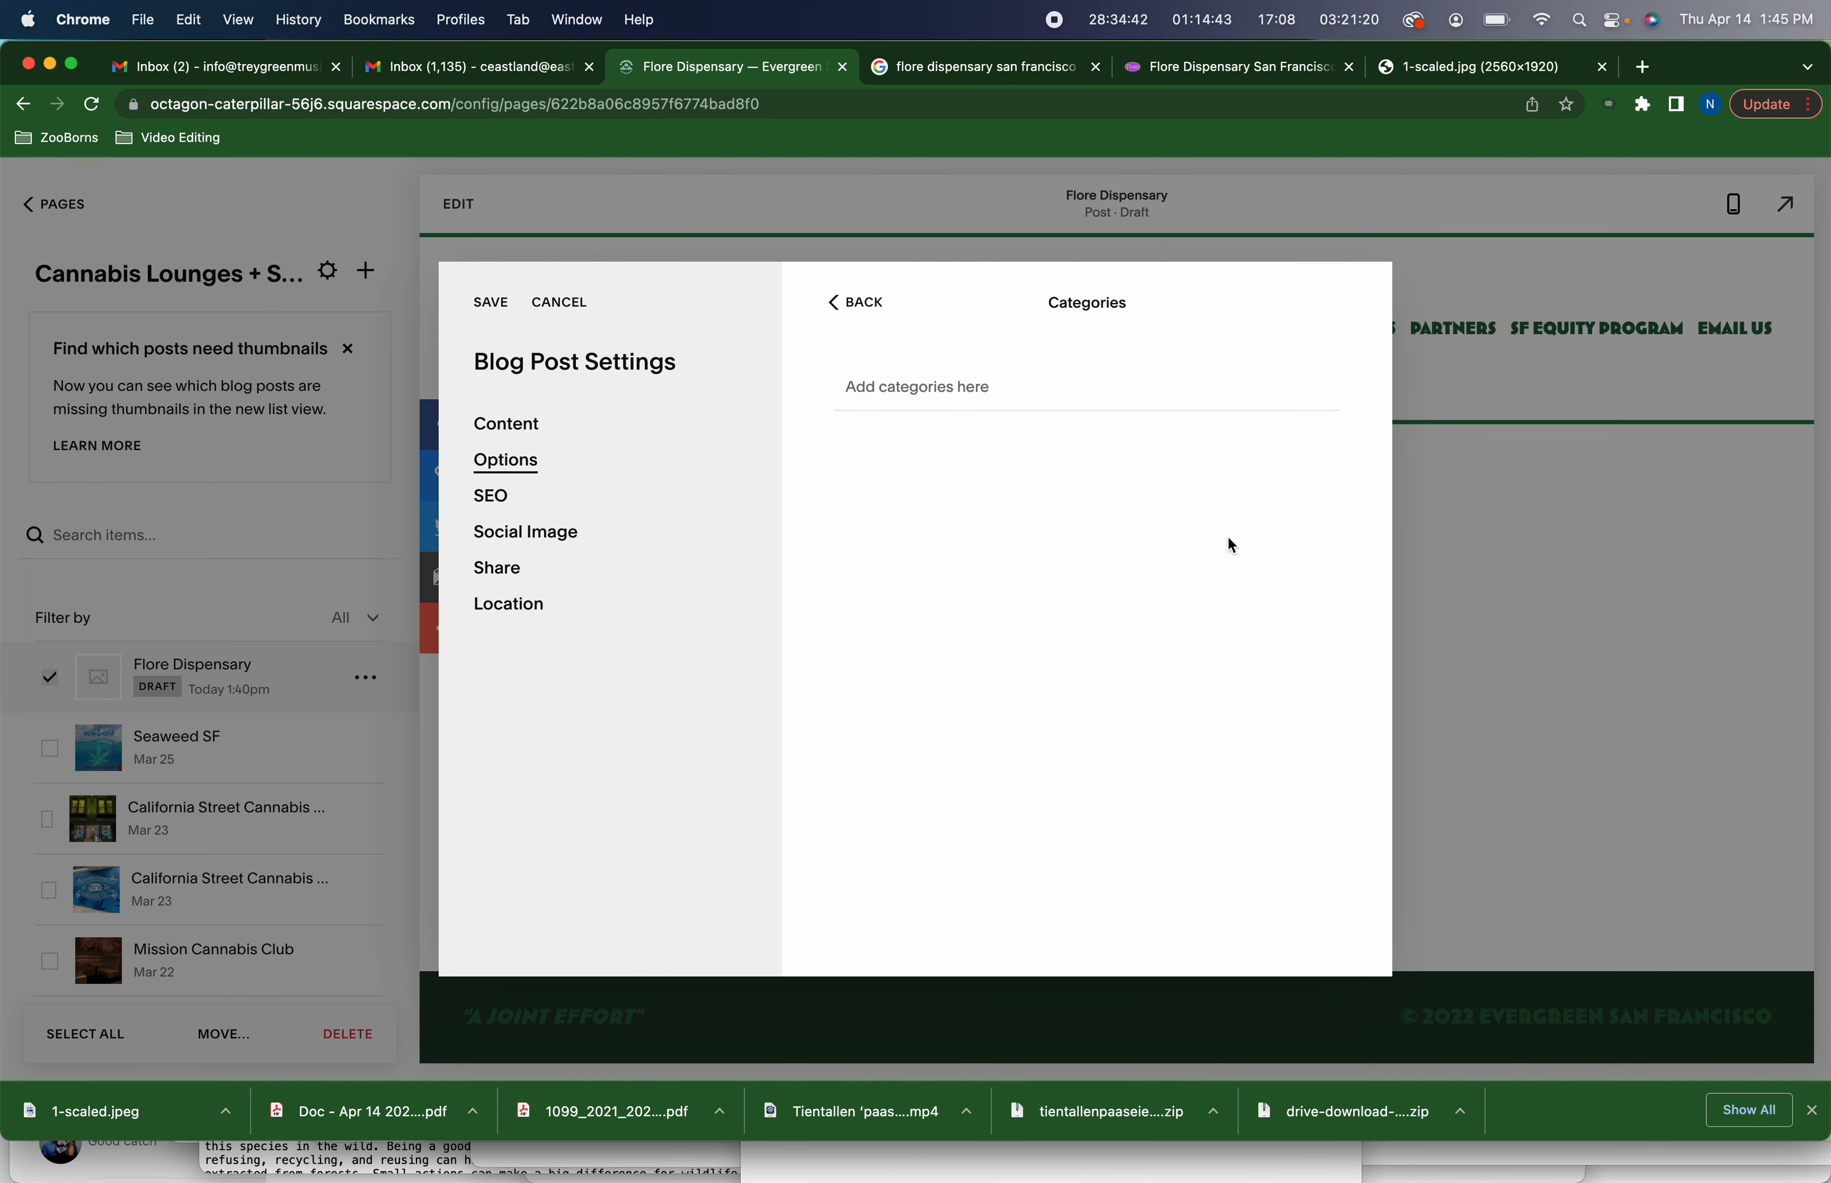
pyautogui.click(953, 391)
pyautogui.write('S')
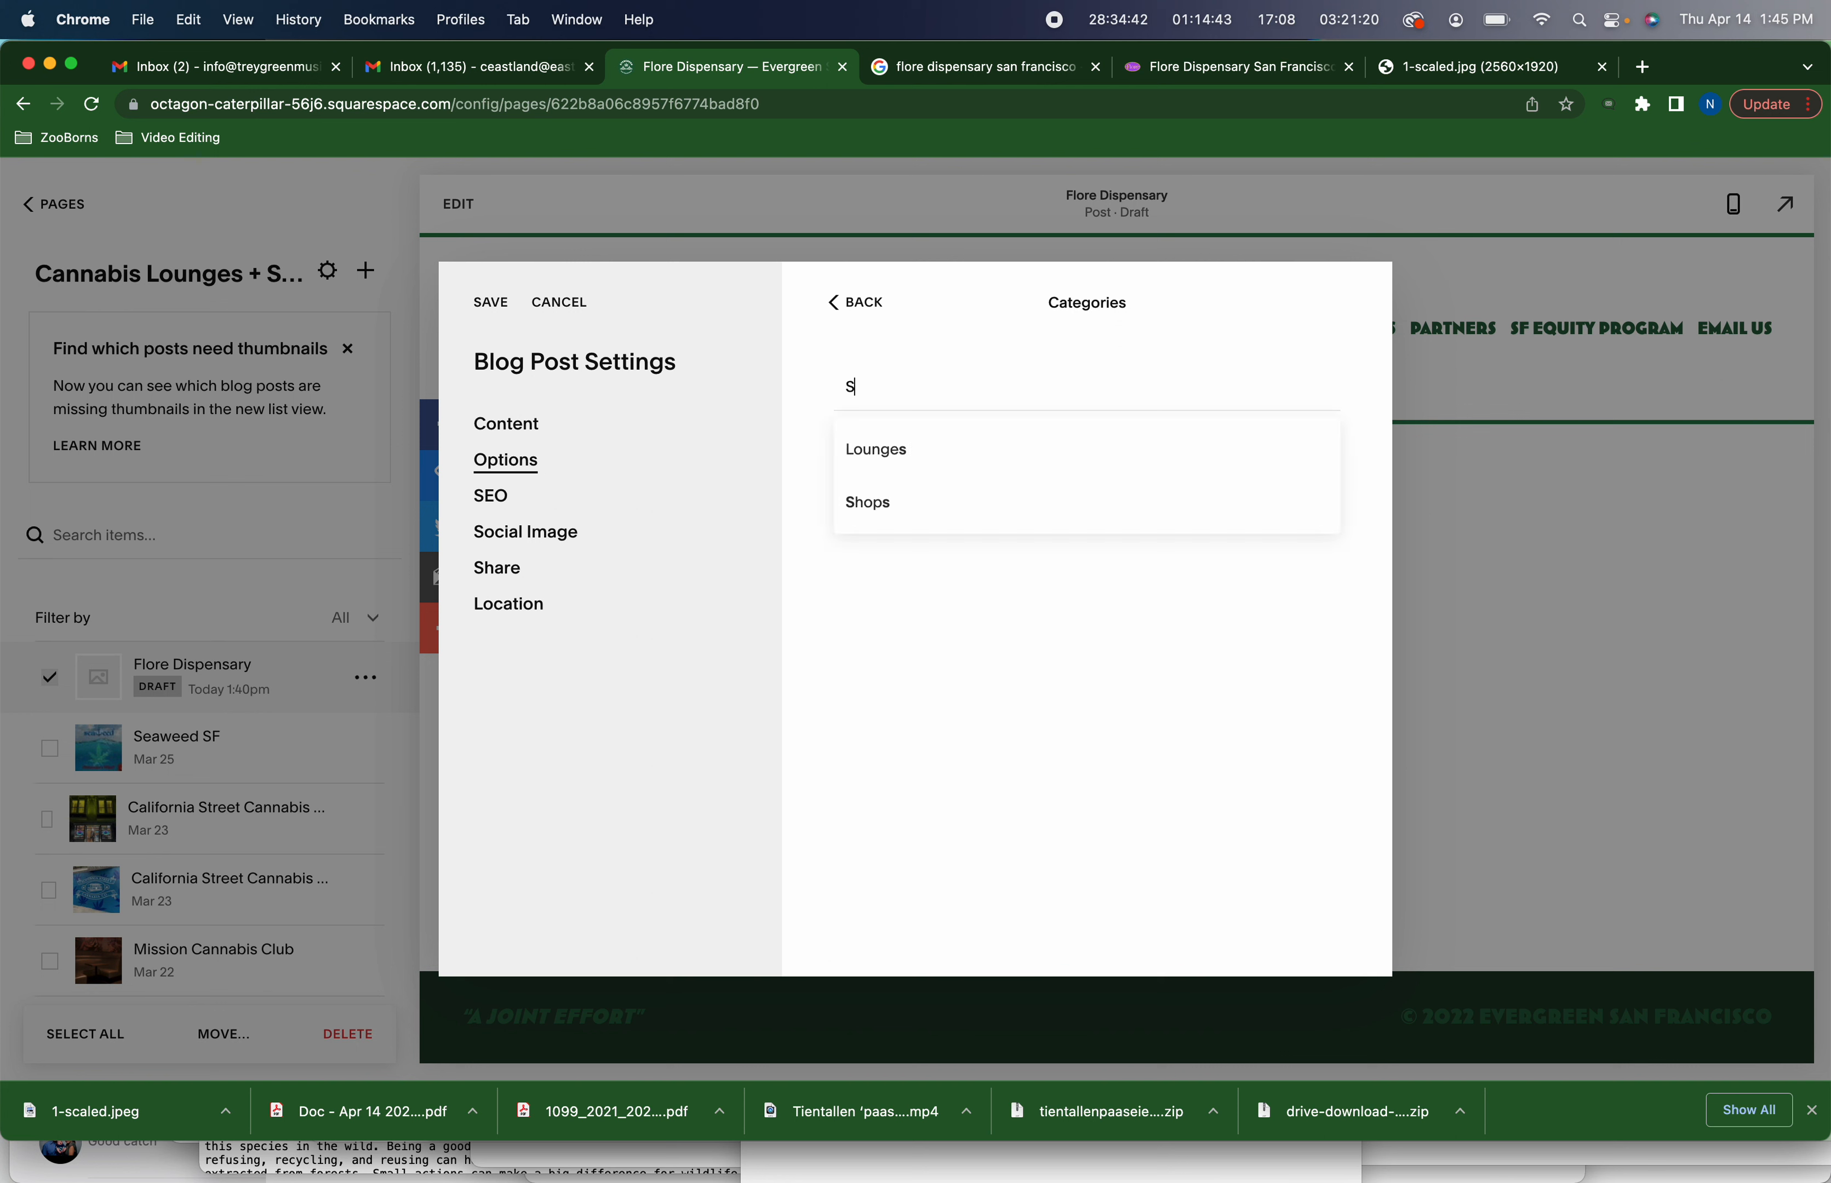
pyautogui.write('h')
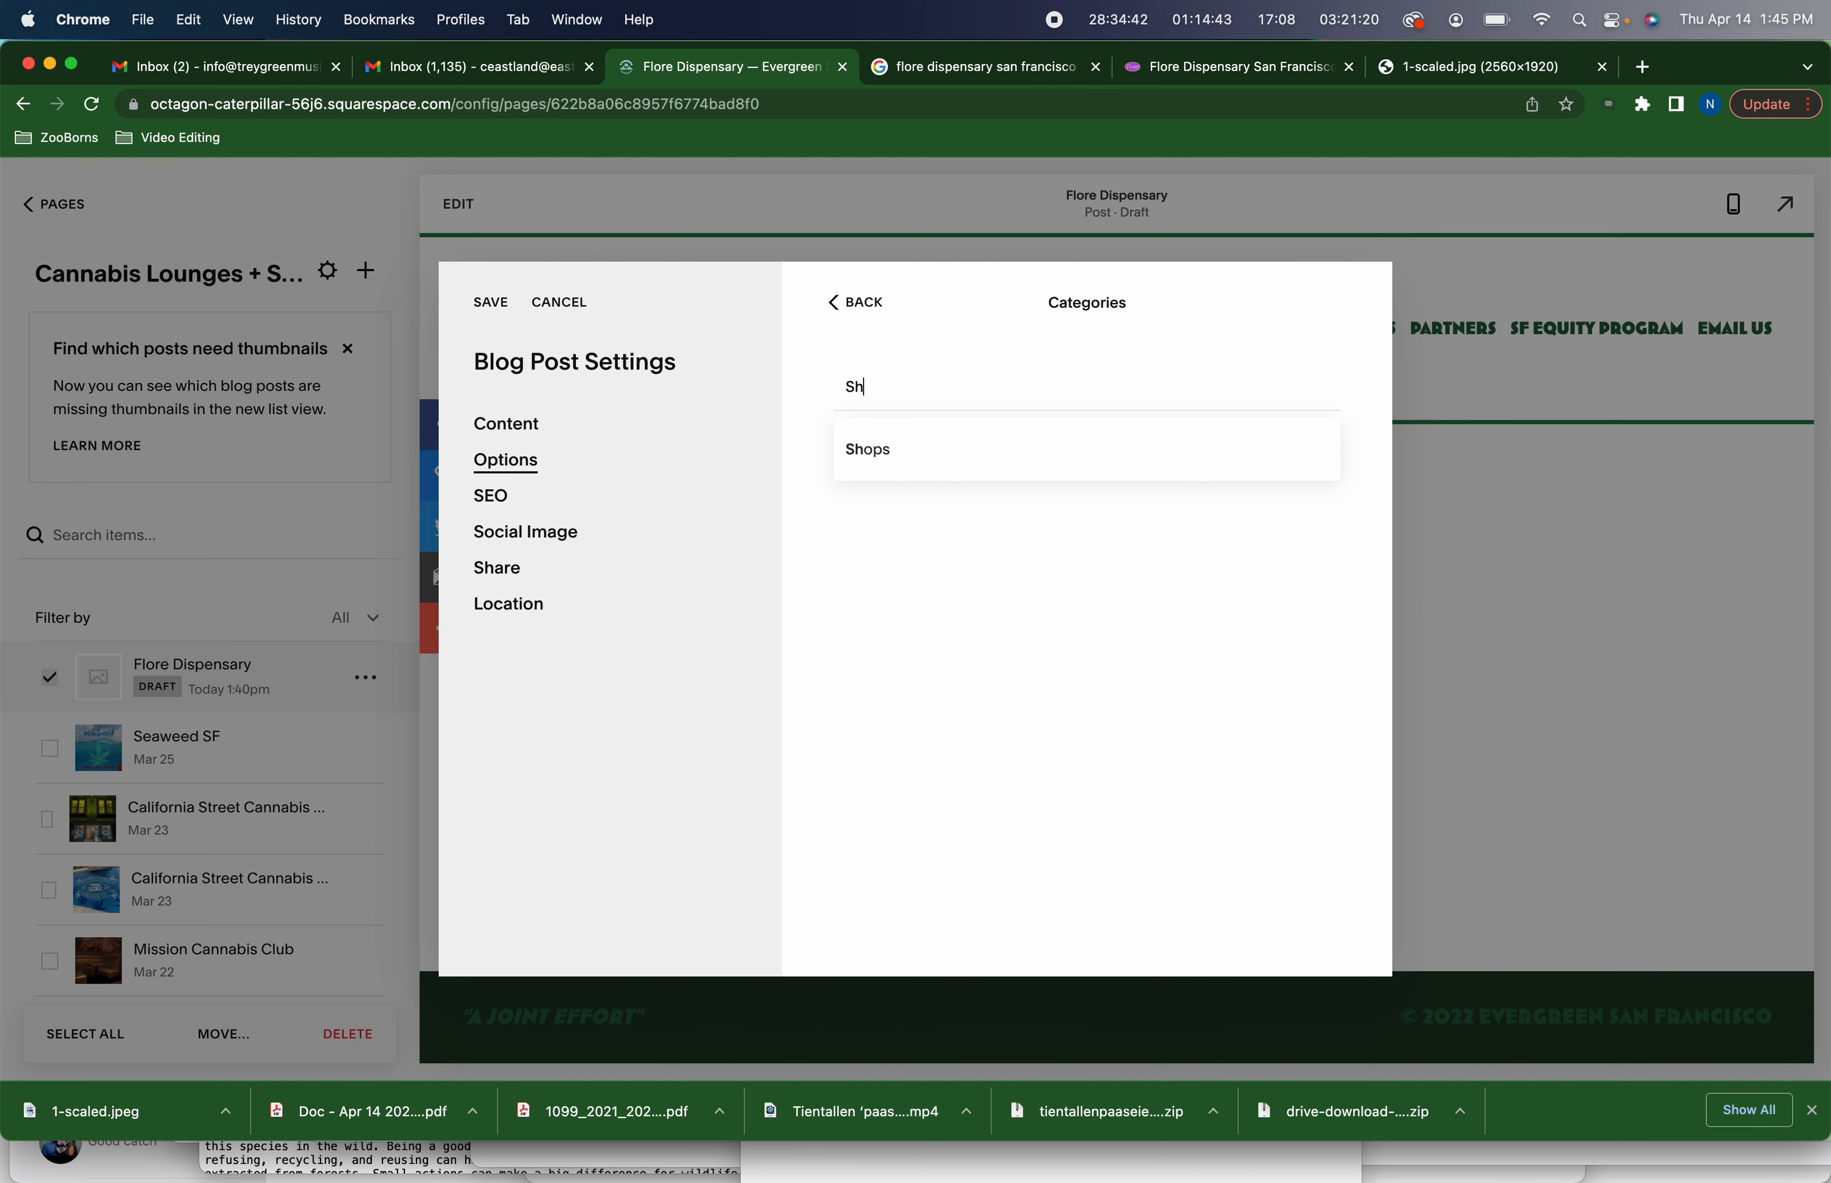
pyautogui.press('Down')
pyautogui.press('Return')
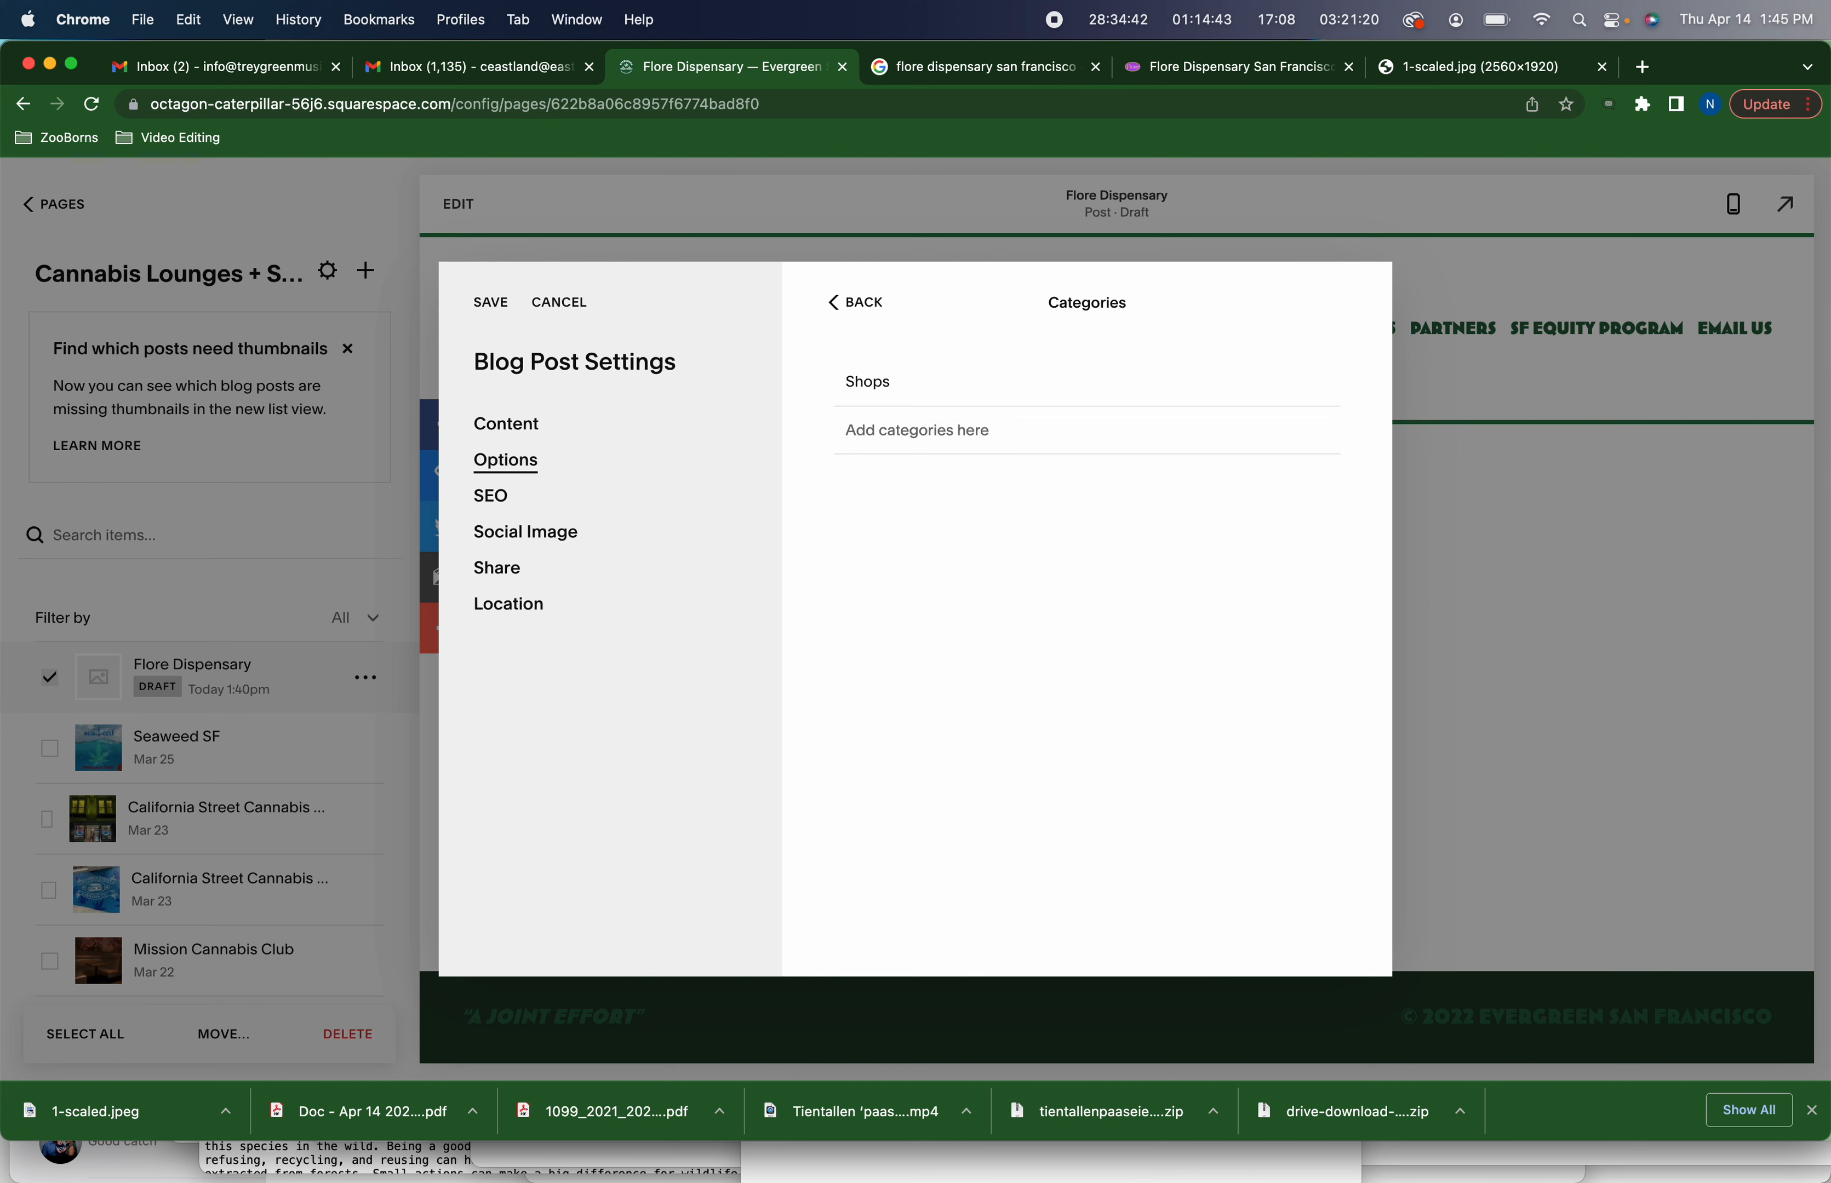
pyautogui.write('Lounges')
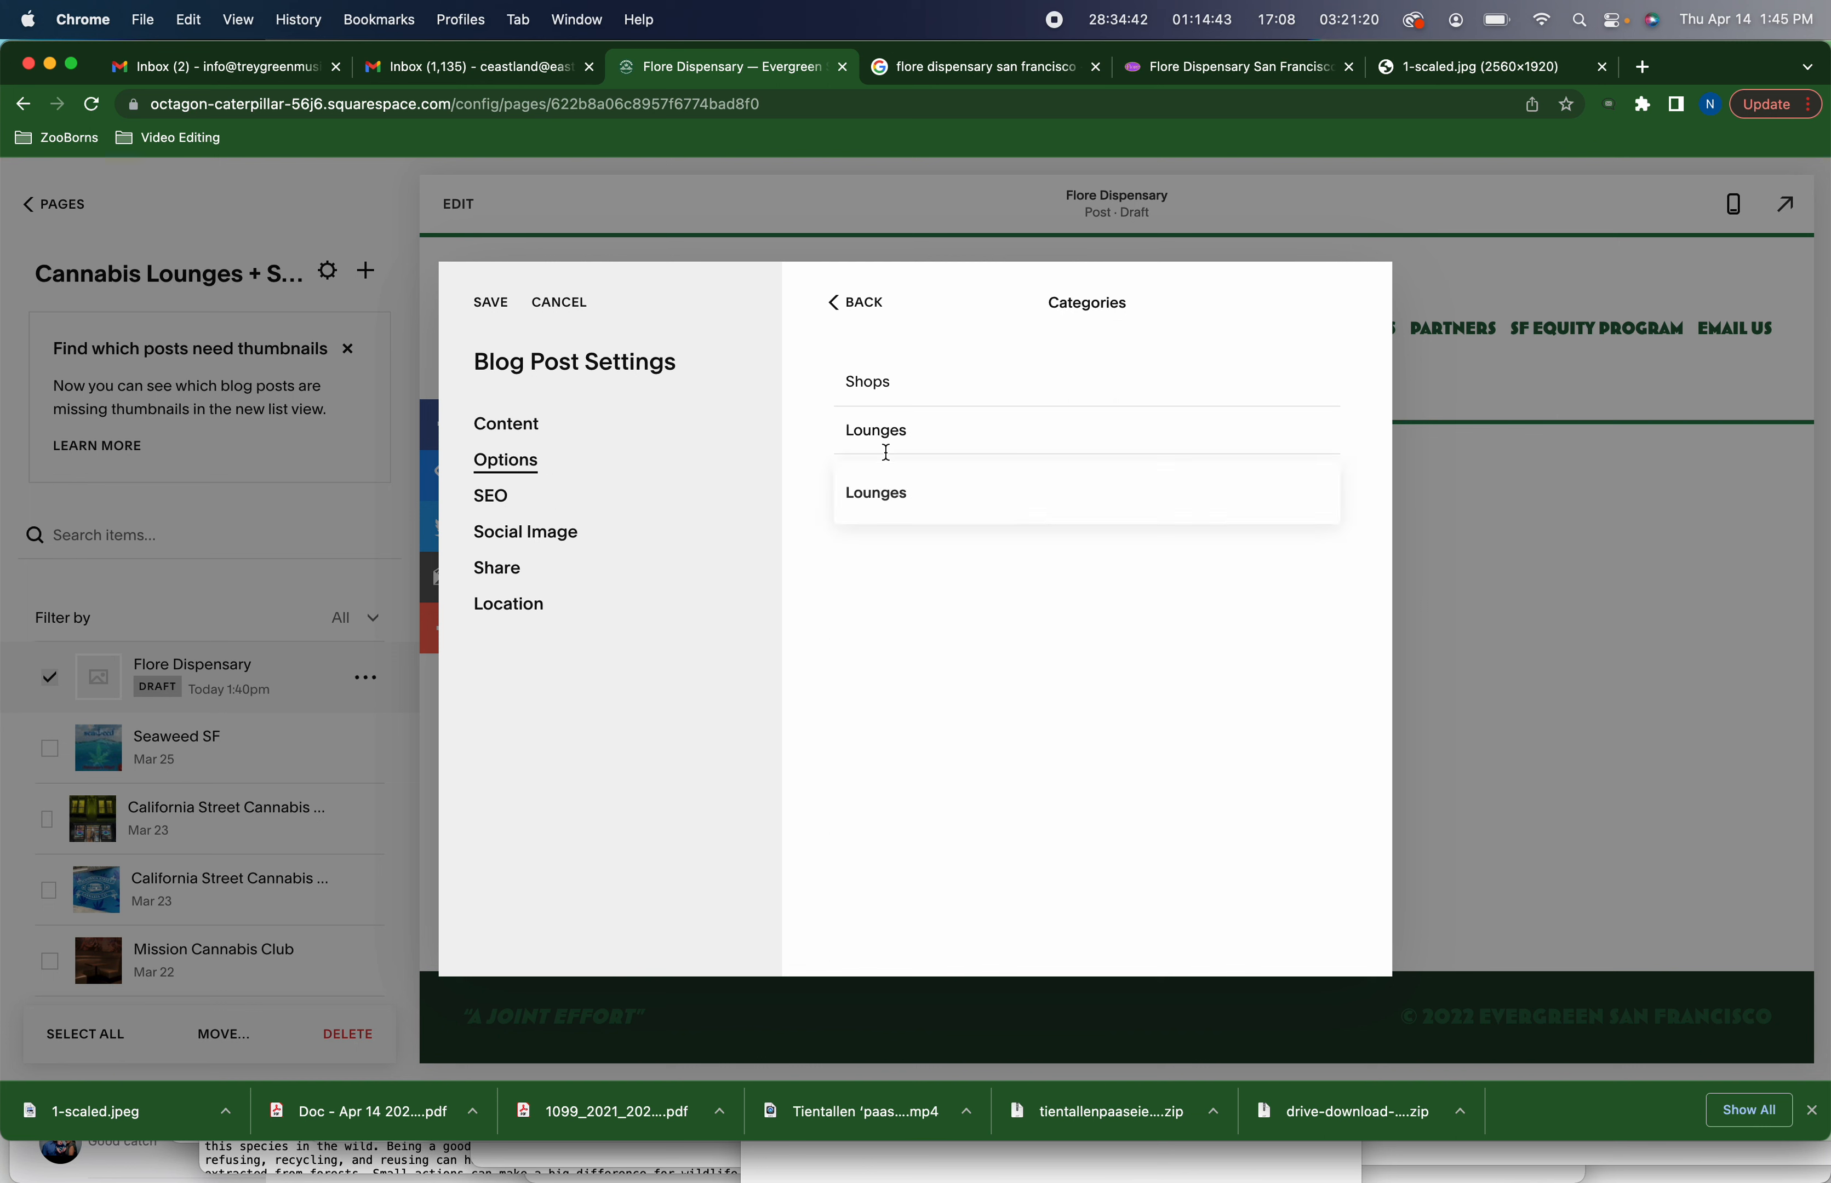
pyautogui.click(874, 496)
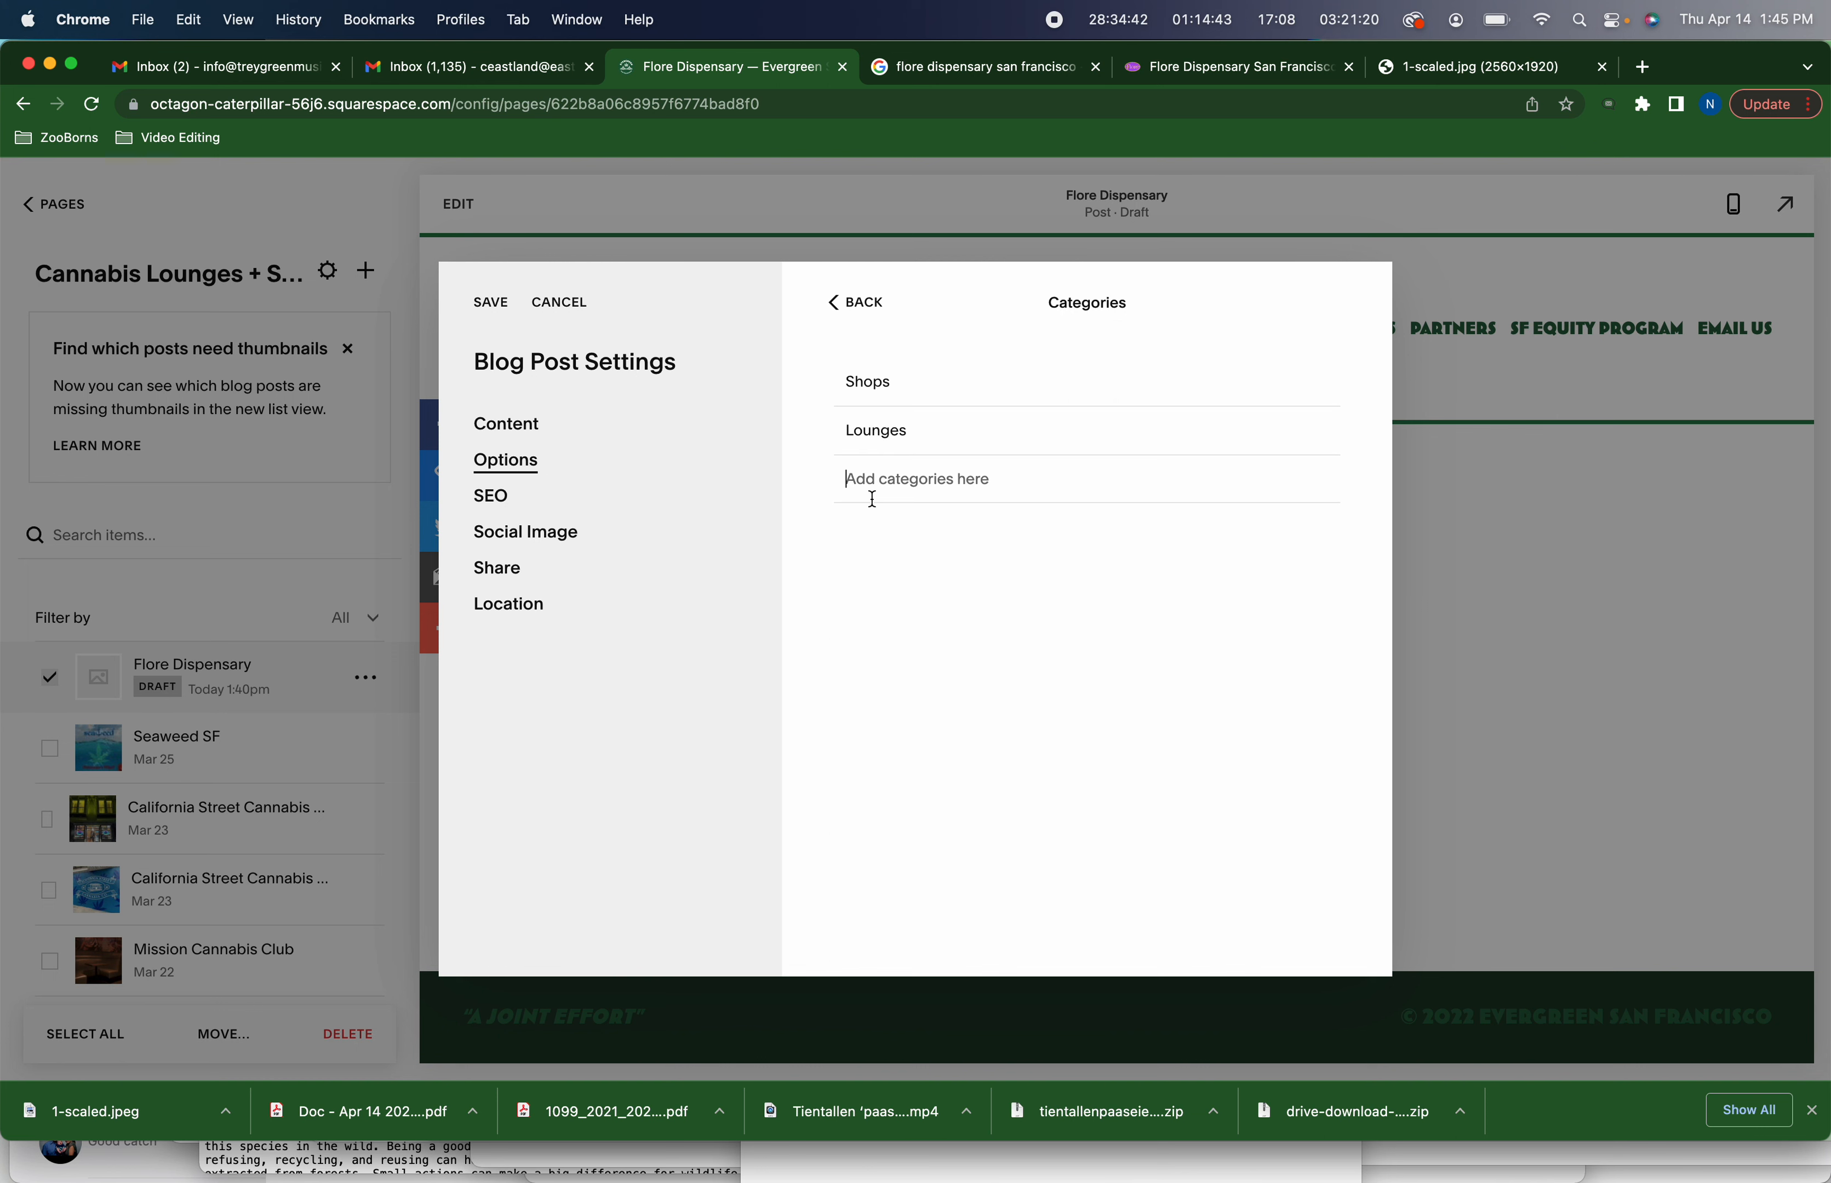
pyautogui.click(487, 304)
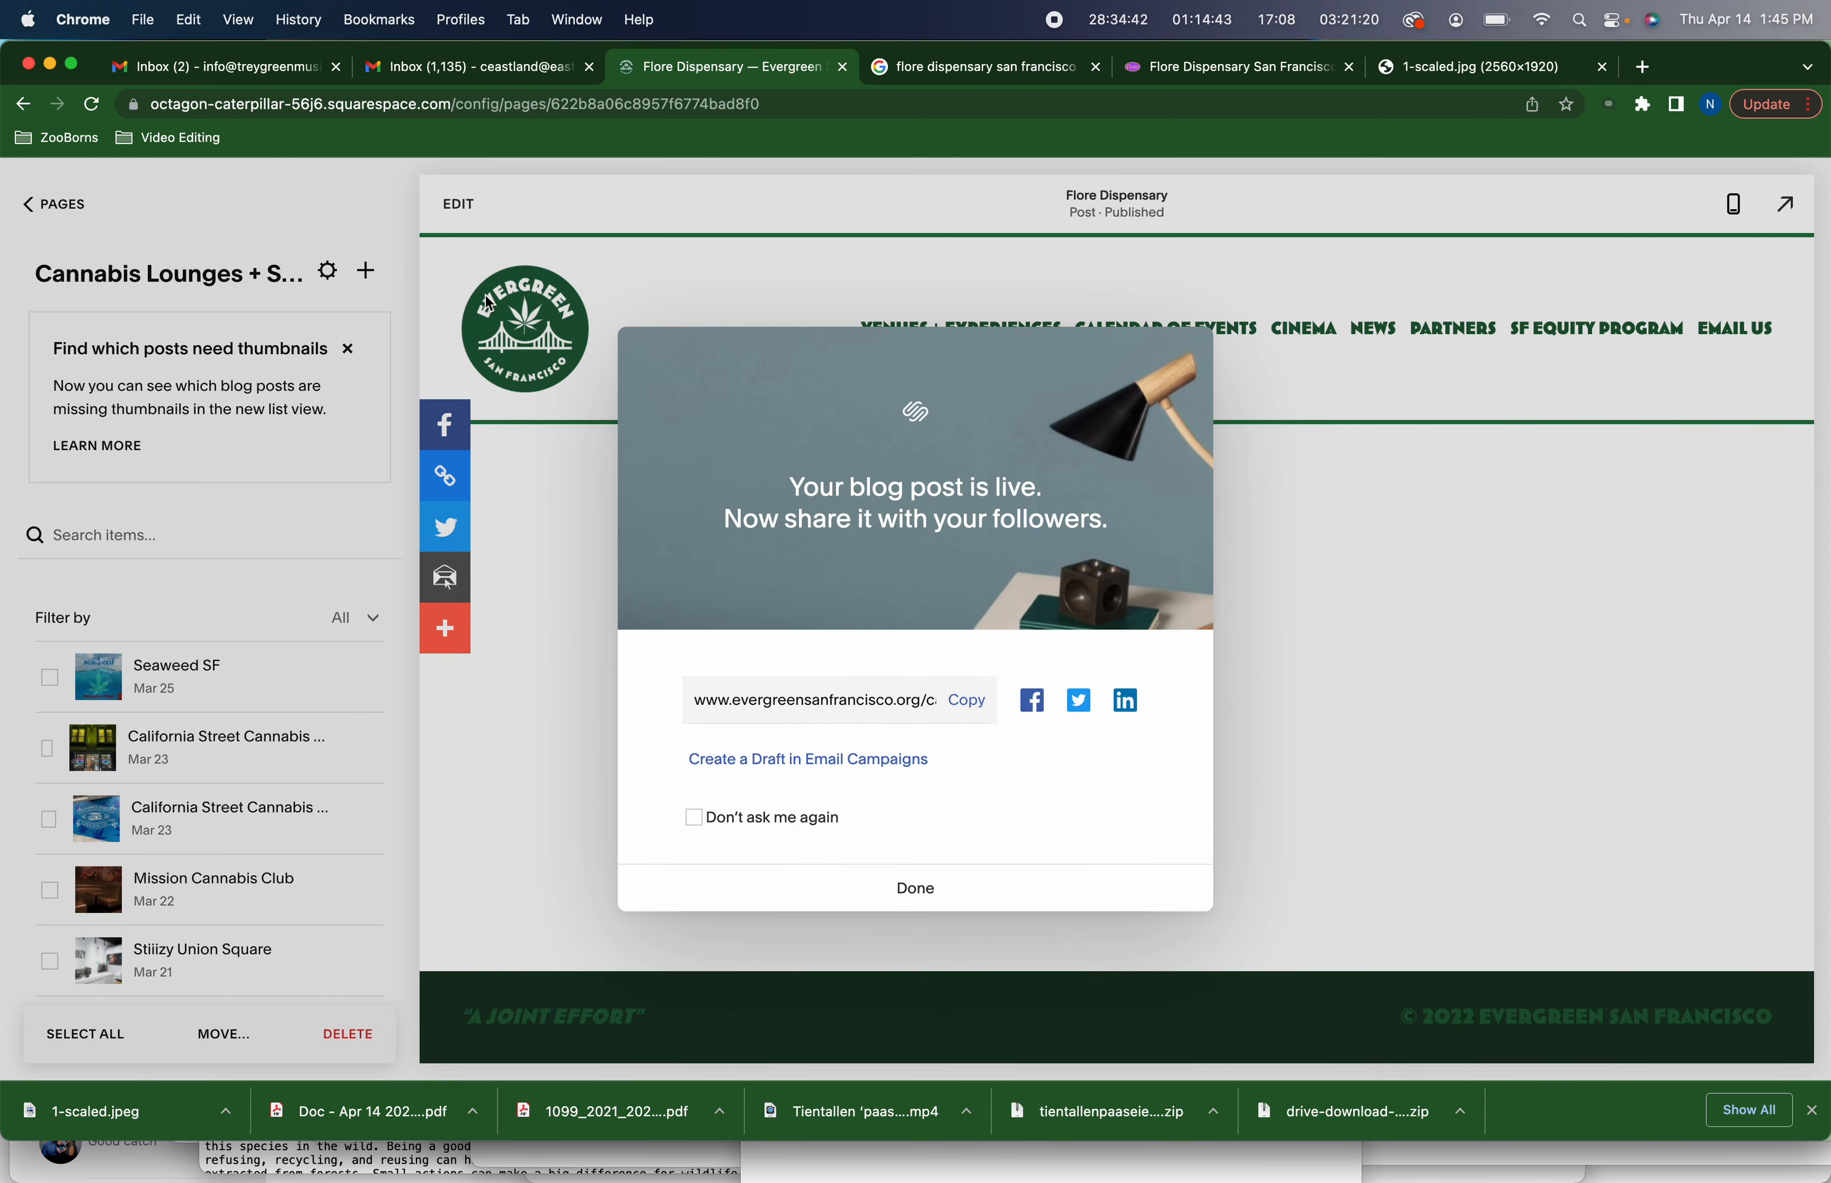
pyautogui.click(908, 888)
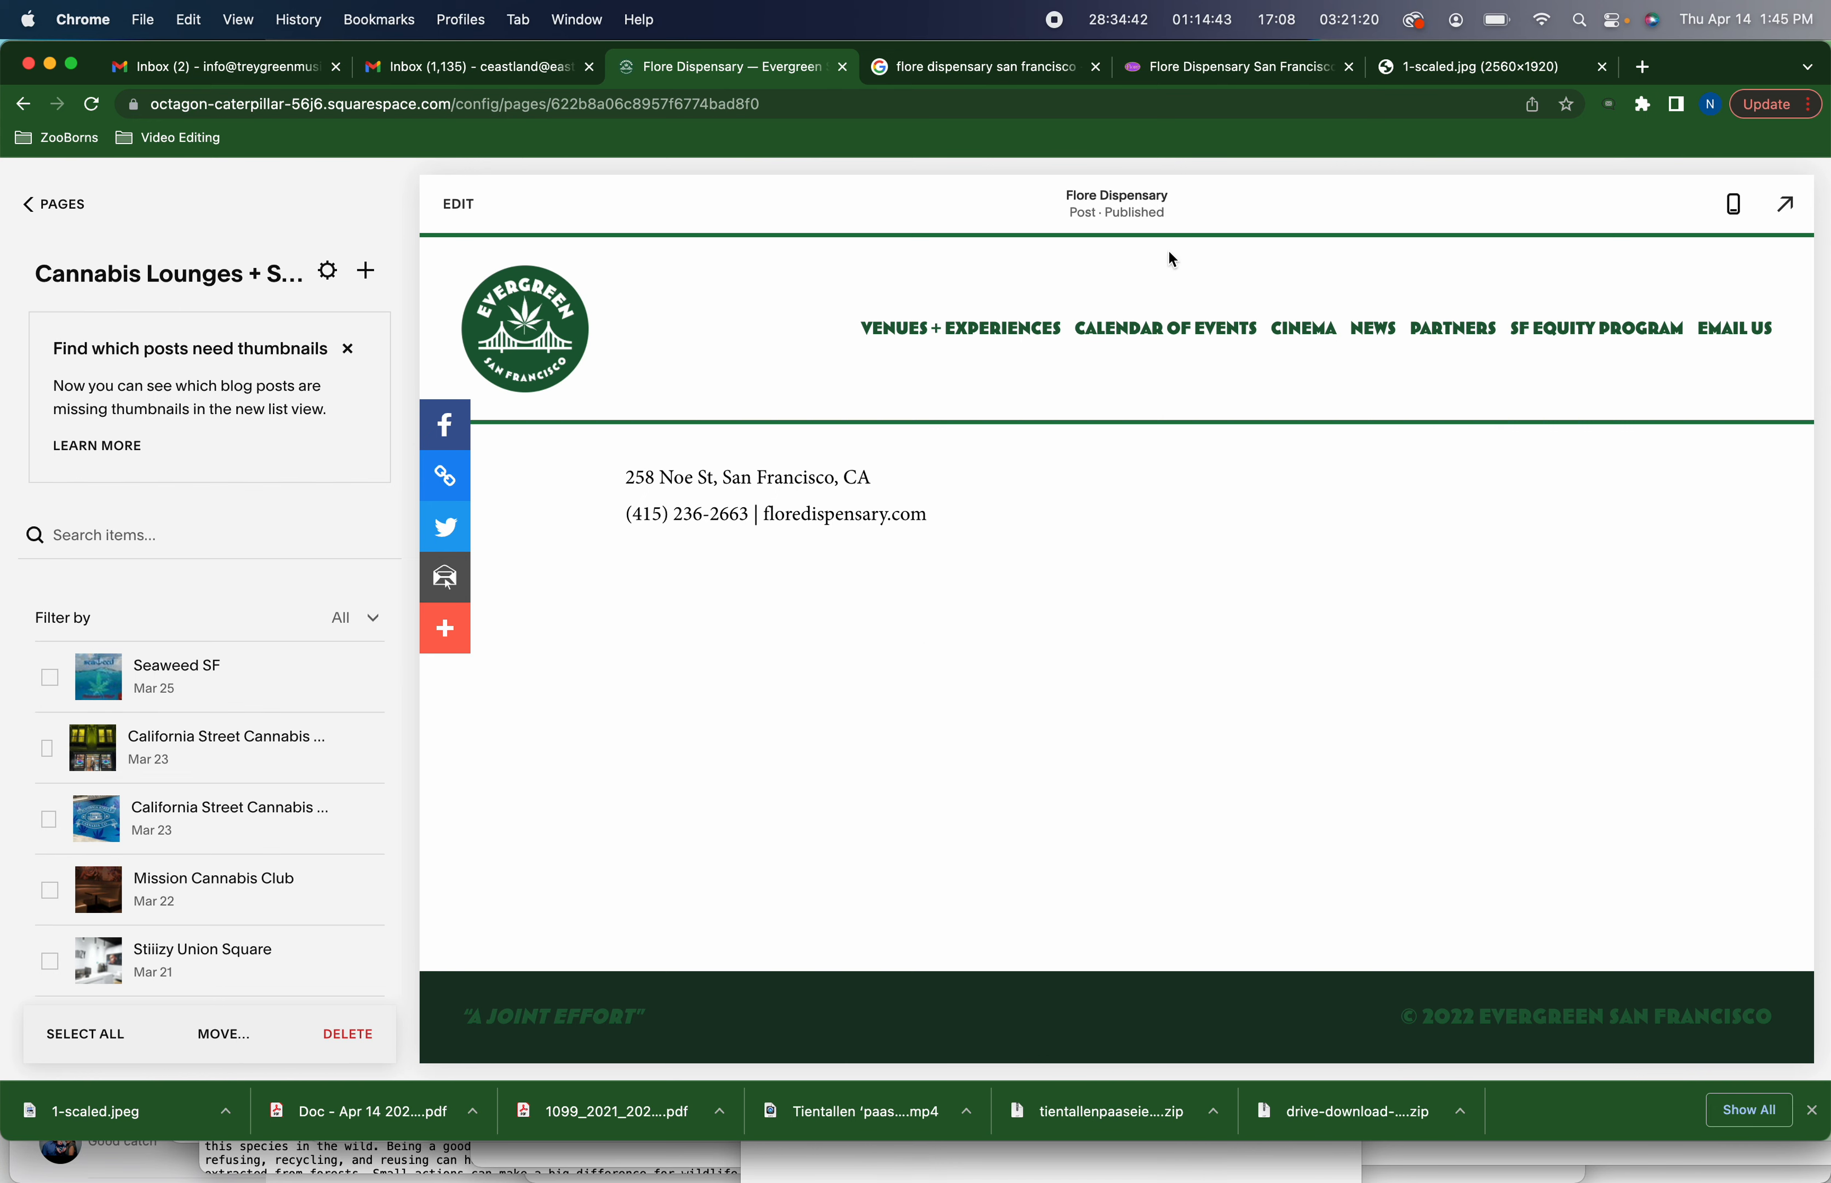
# Open evergreensanfrancisco.org in a new tab and browse the Cannabis Lounges + Shops directory page
pyautogui.press('super+t')
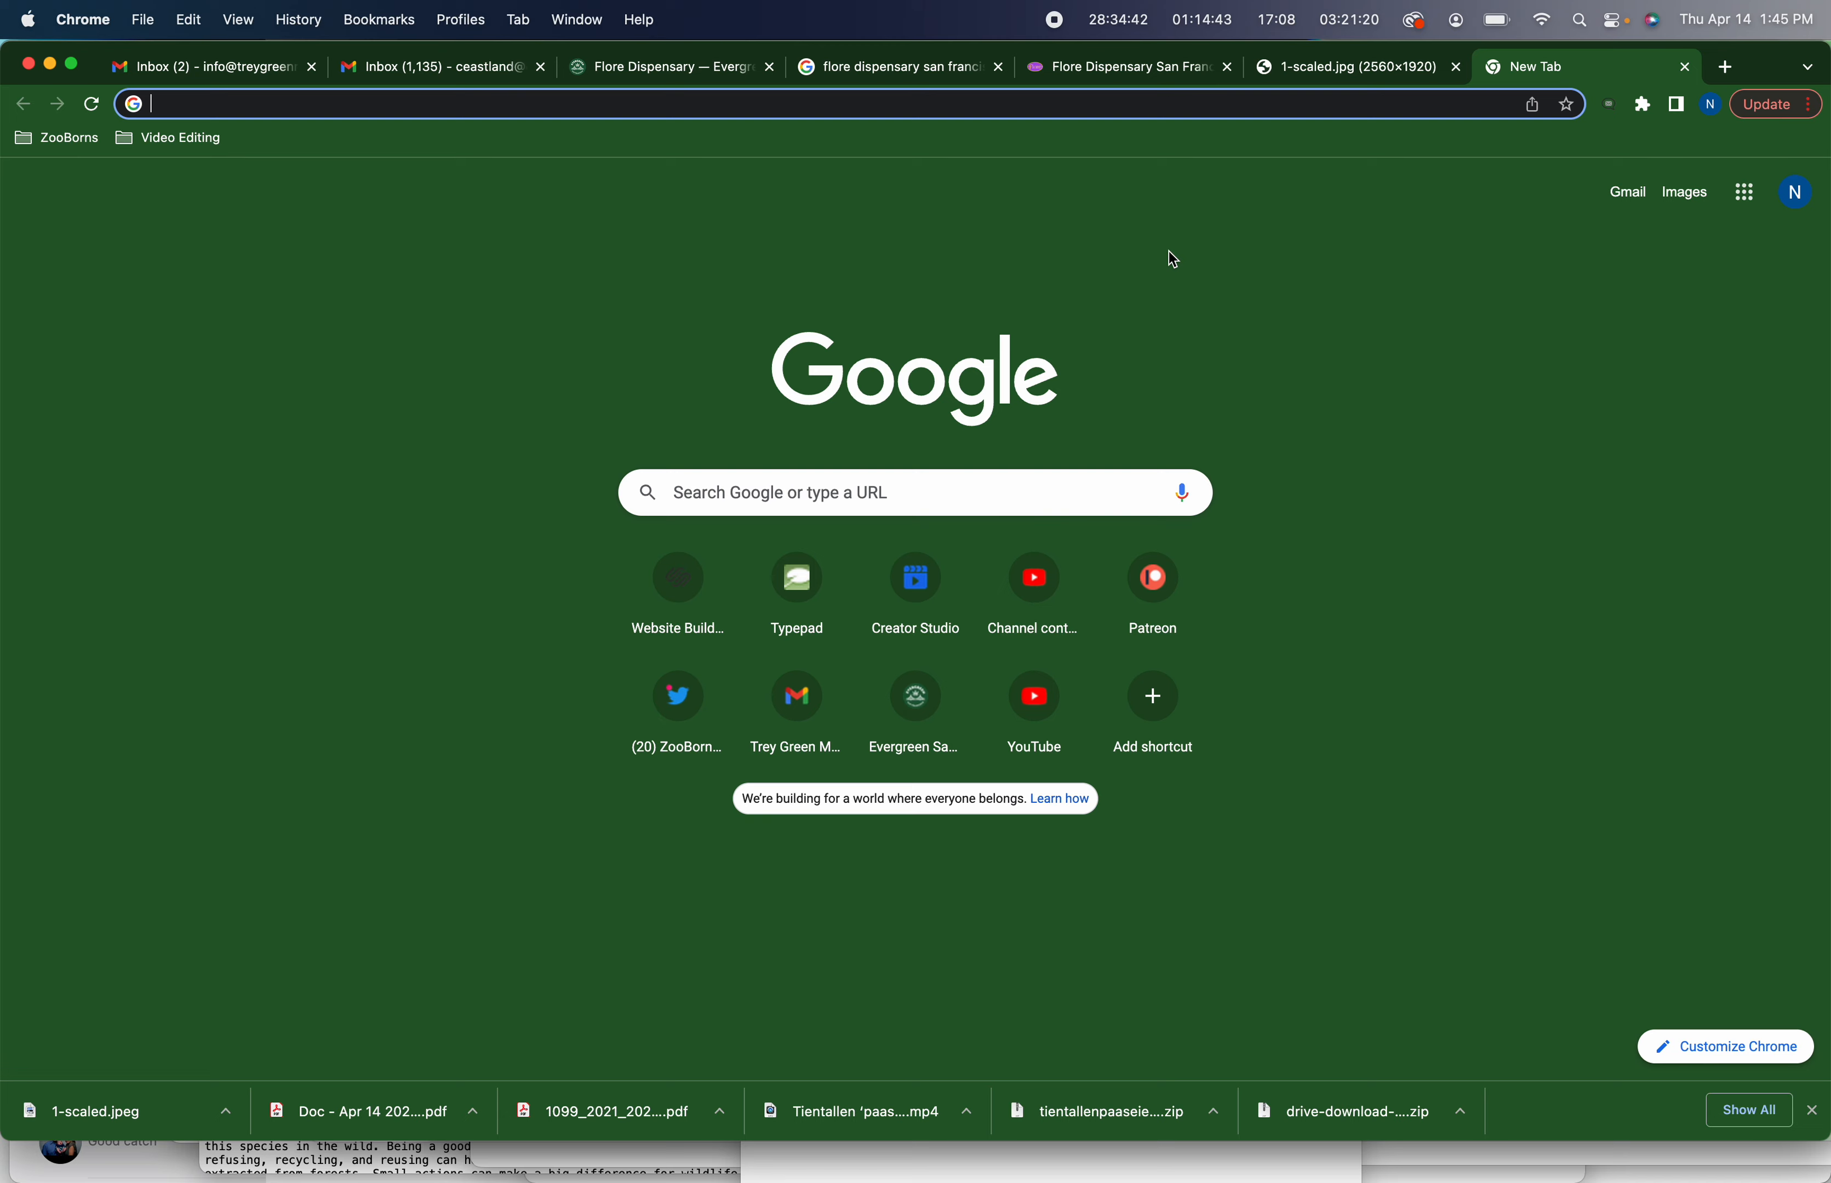
pyautogui.write('ever')
pyautogui.press('Return')
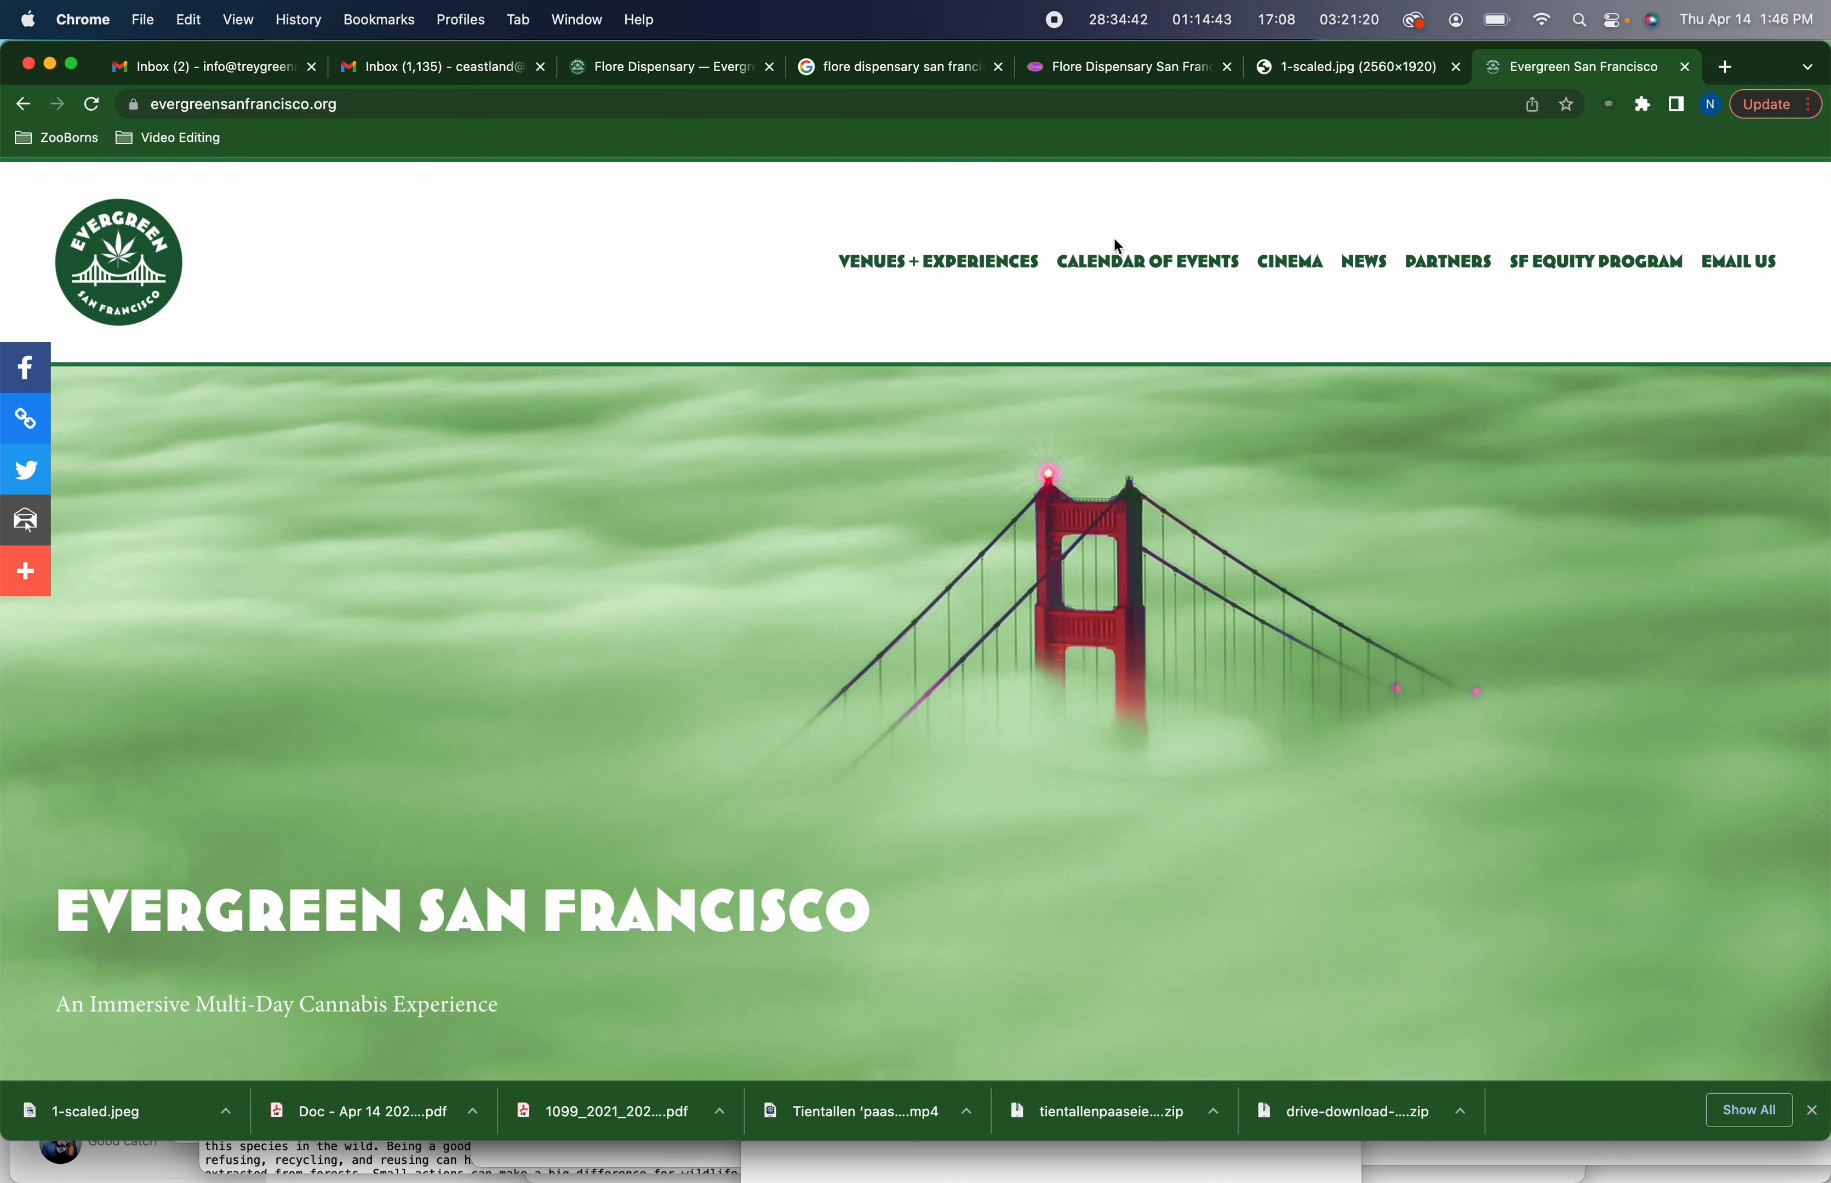
pyautogui.click(1012, 266)
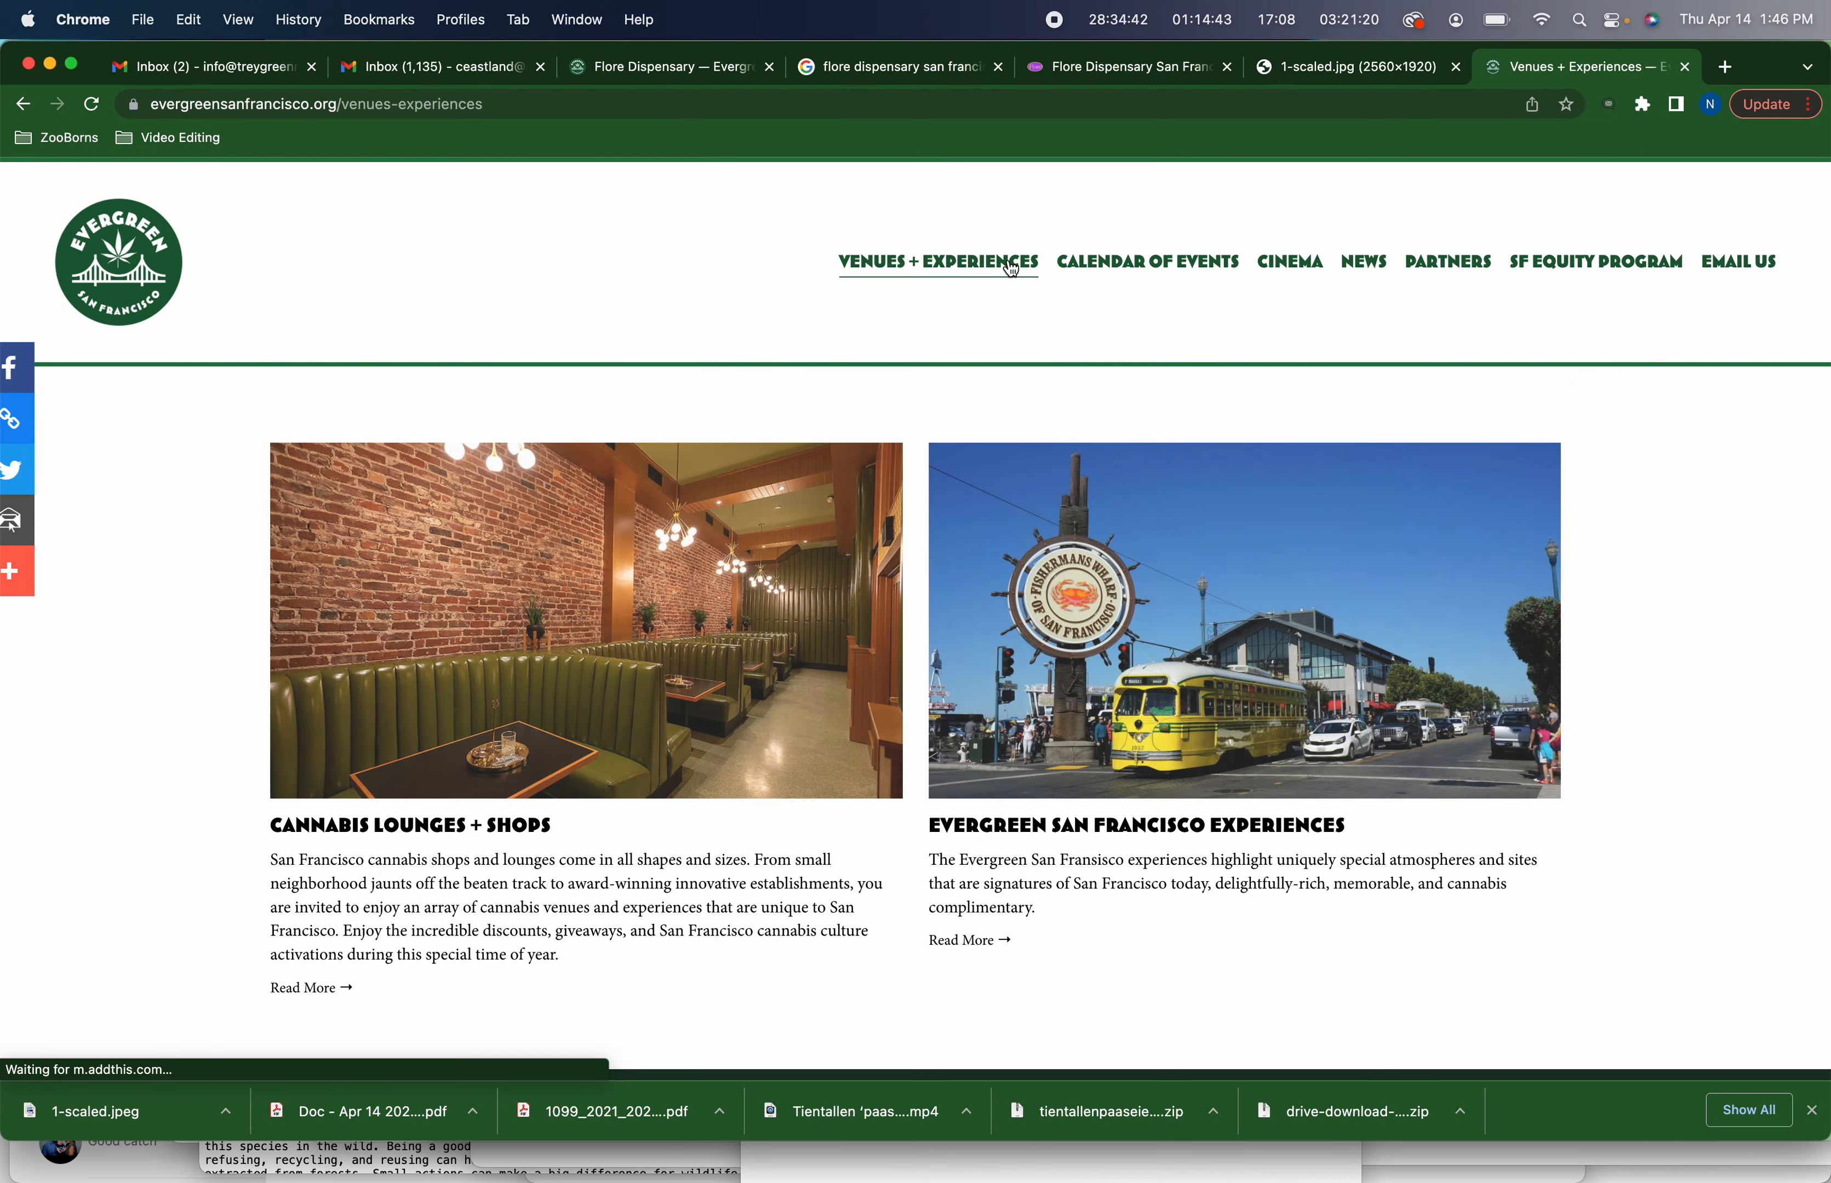
pyautogui.click(481, 824)
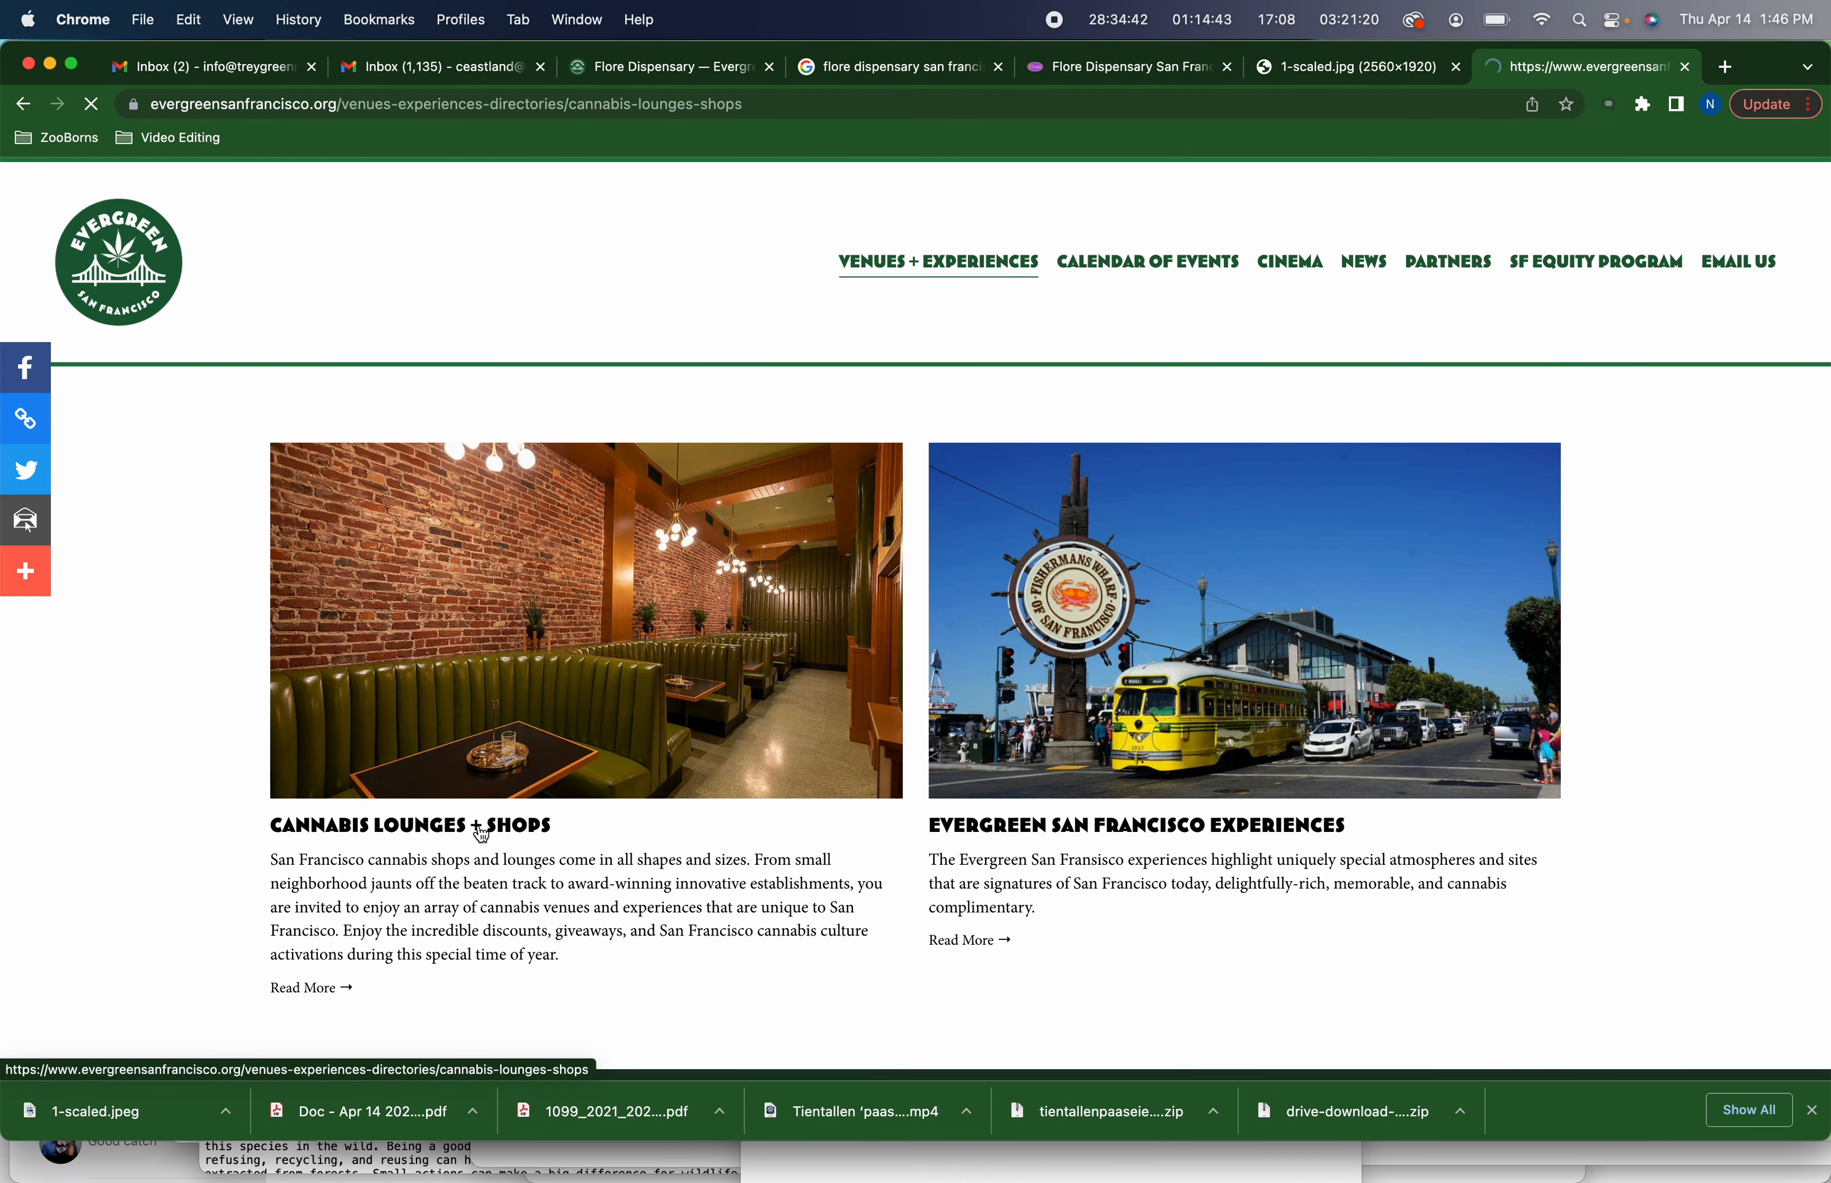
pyautogui.scroll(-3, 482, 837)
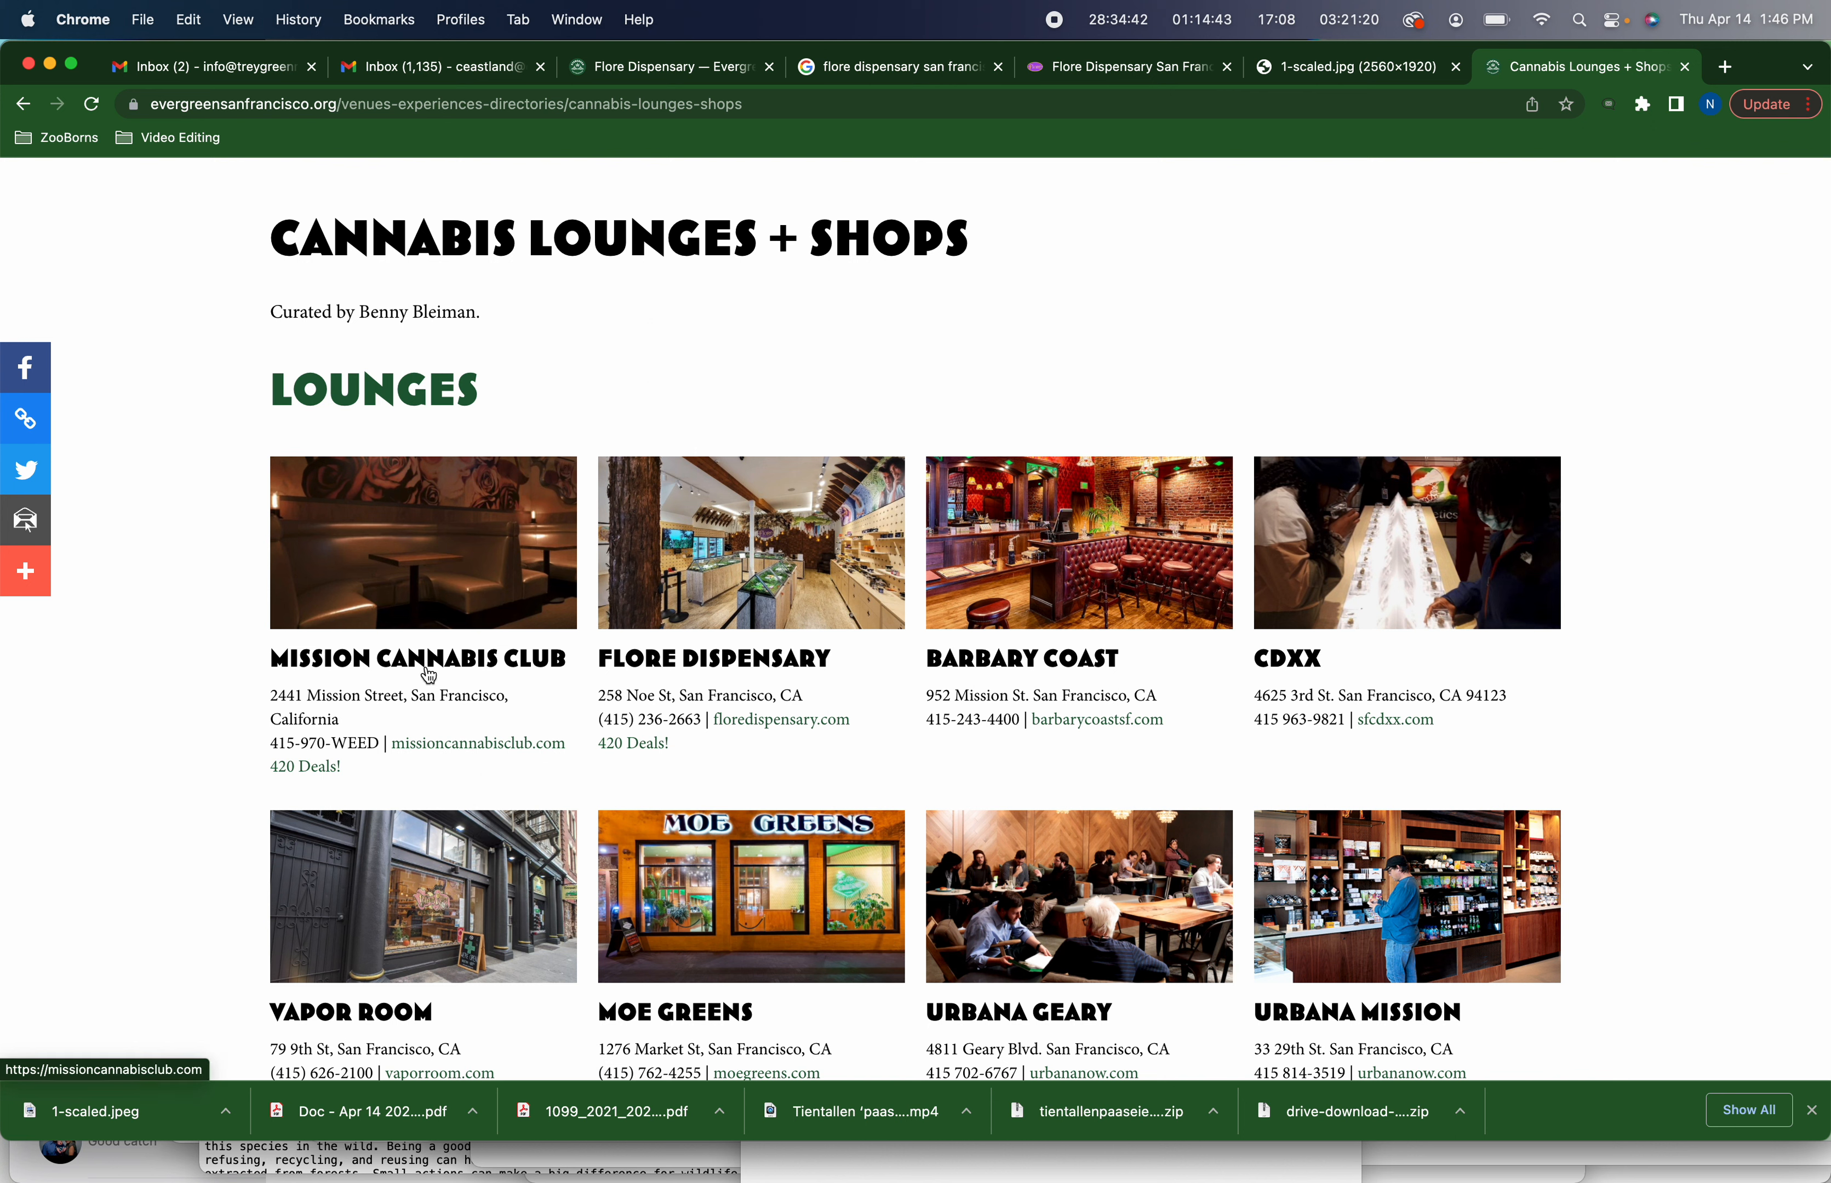
pyautogui.scroll(-2, 429, 676)
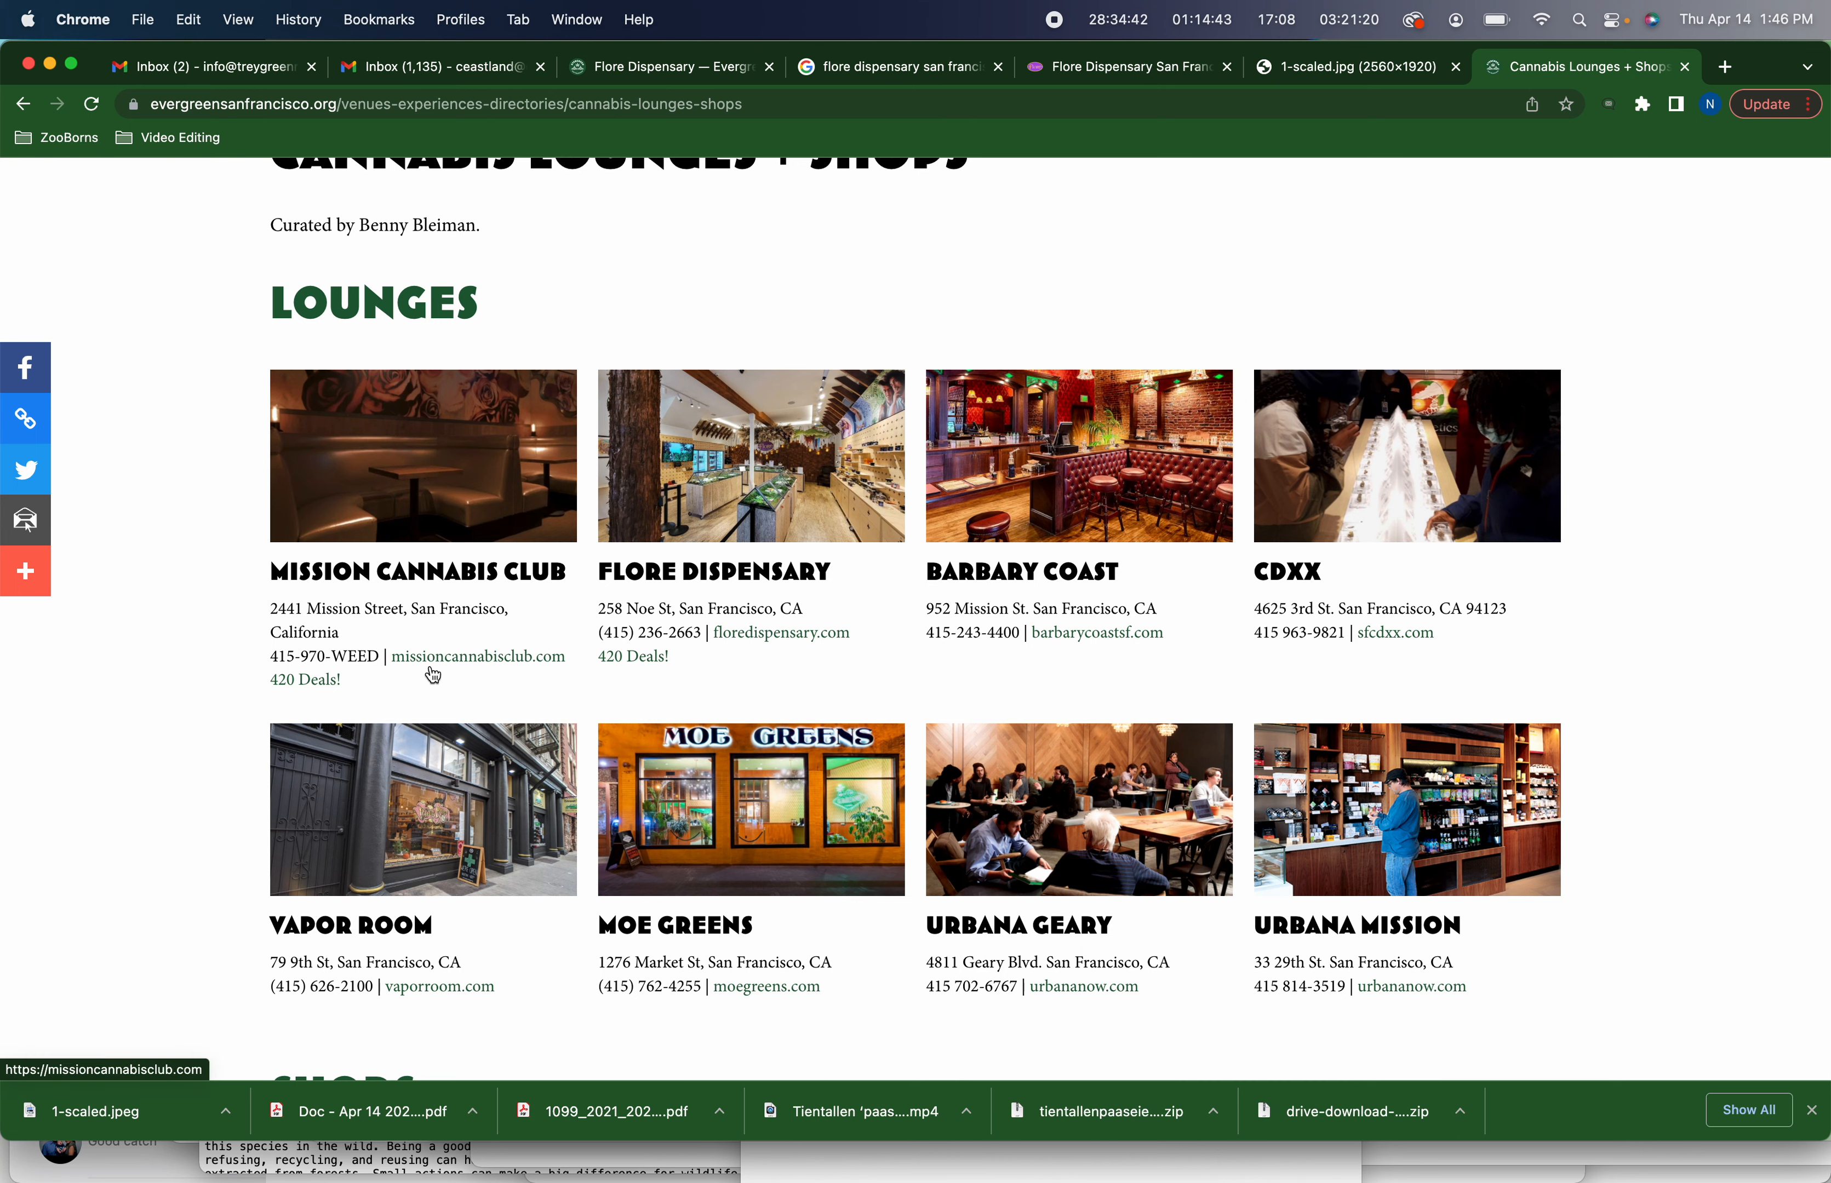
pyautogui.scroll(-2, 426, 669)
pyautogui.scroll(1, 433, 675)
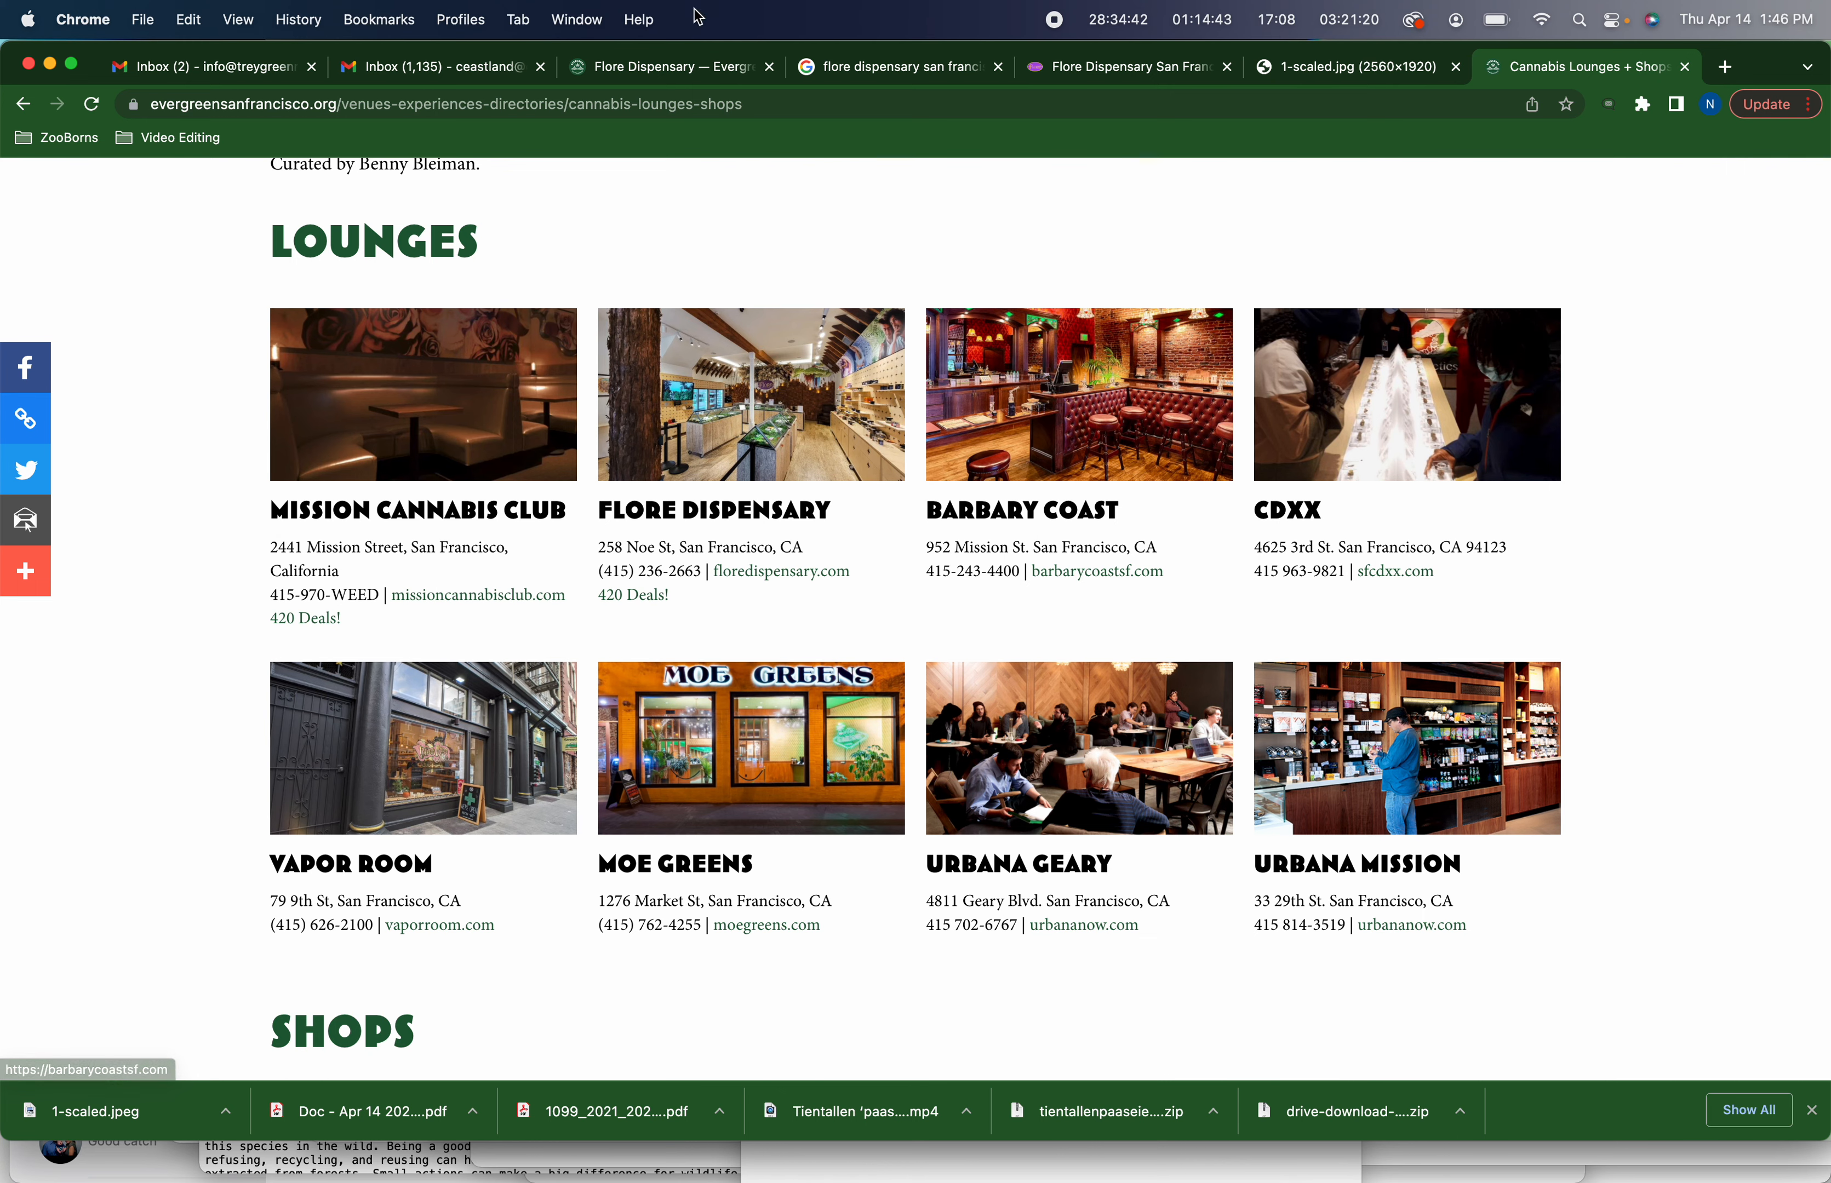
# Return to the site editor and open the Mission Cannabis Club post's settings to view its options
pyautogui.click(679, 68)
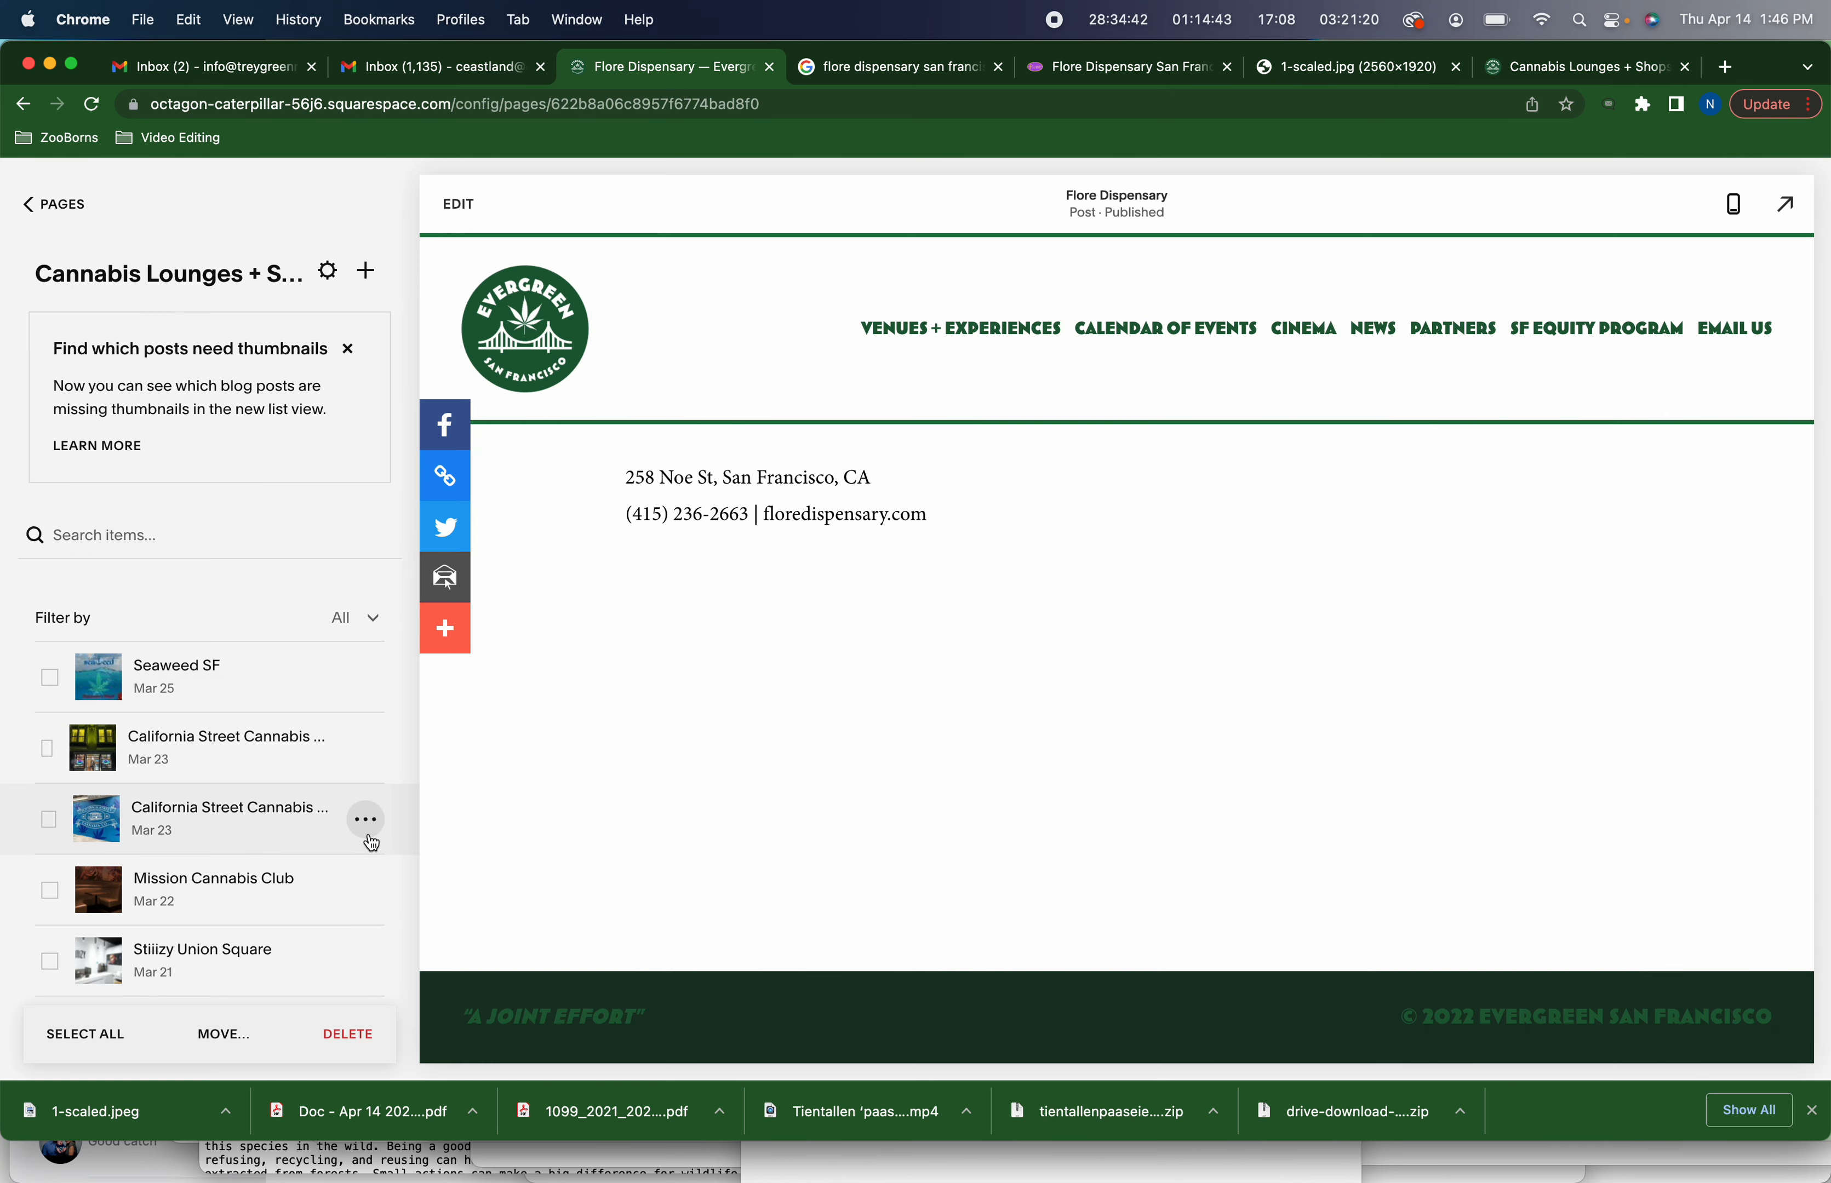
pyautogui.scroll(-2, 340, 816)
pyautogui.scroll(-2, 339, 816)
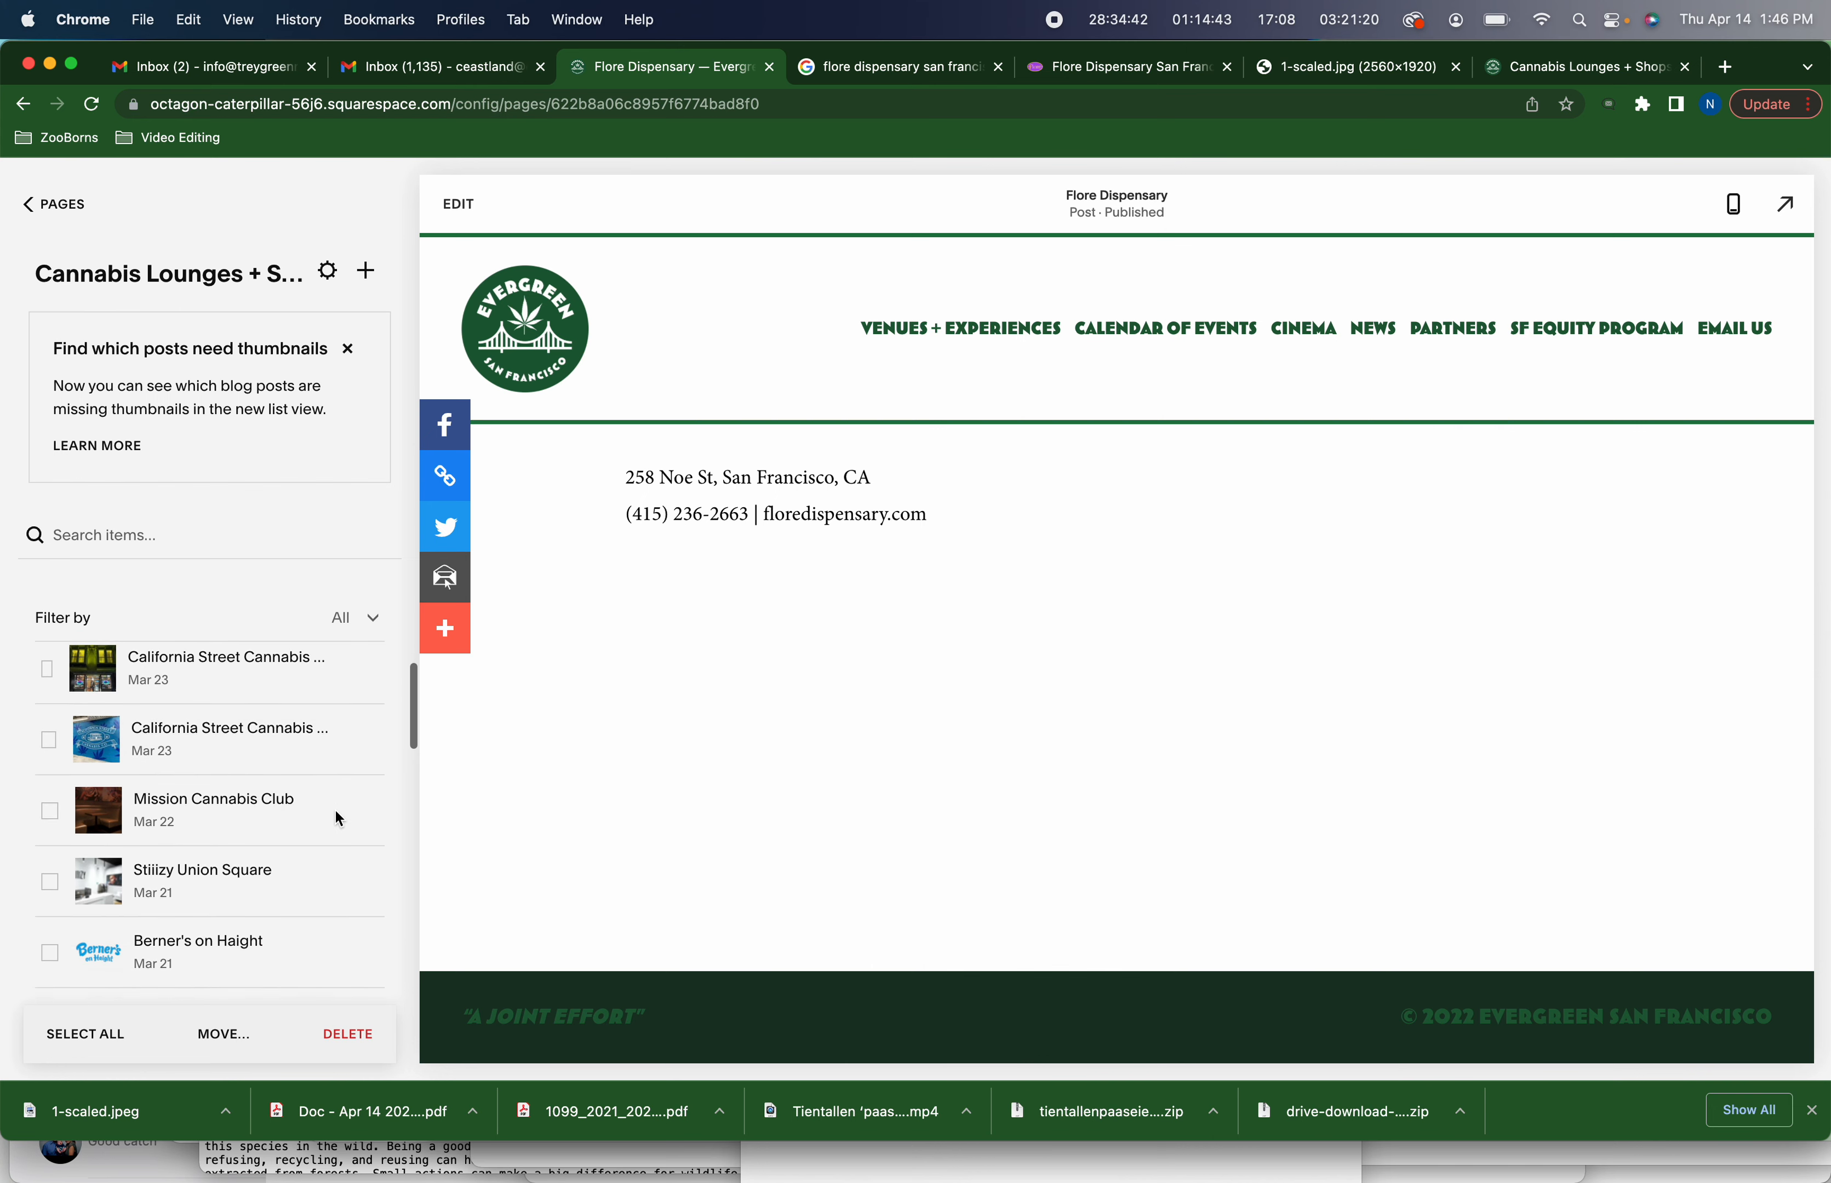
pyautogui.click(374, 785)
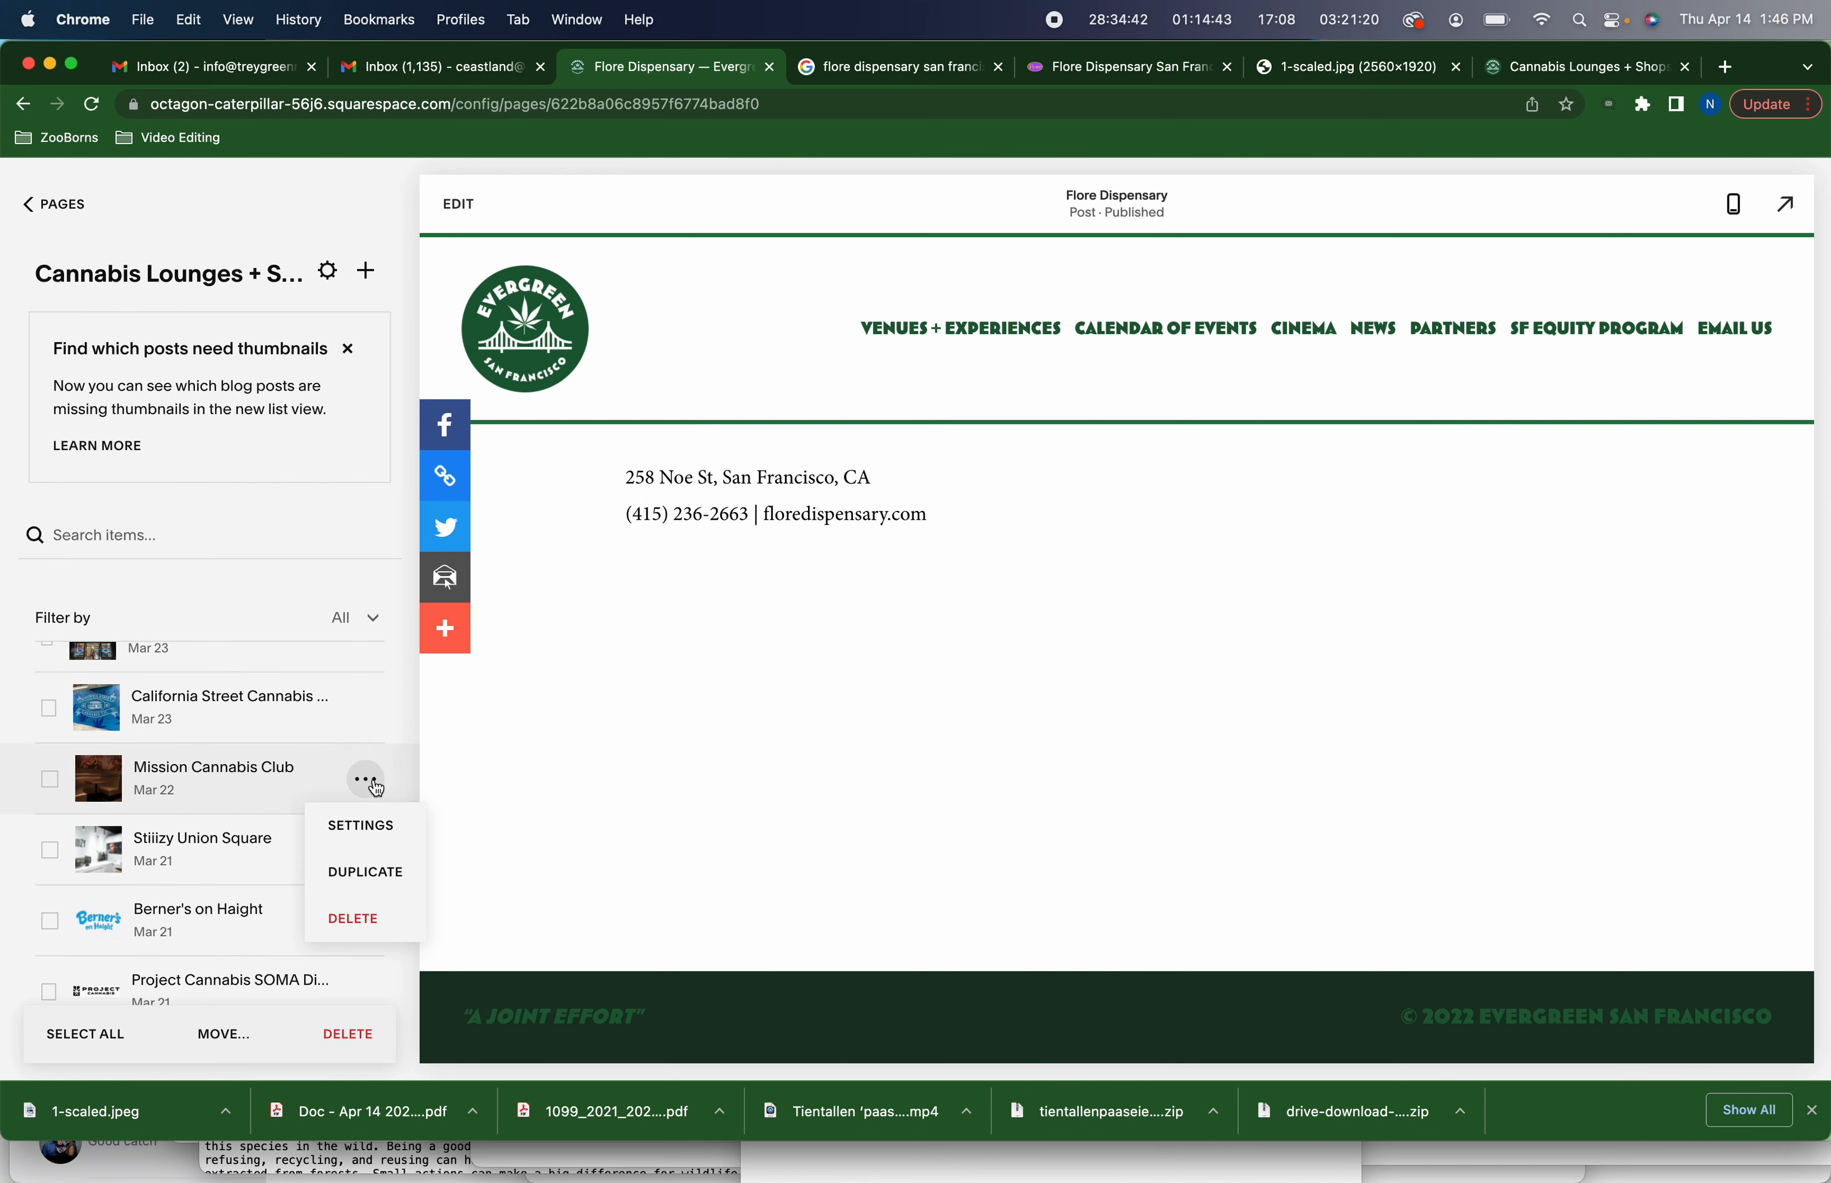
pyautogui.click(375, 825)
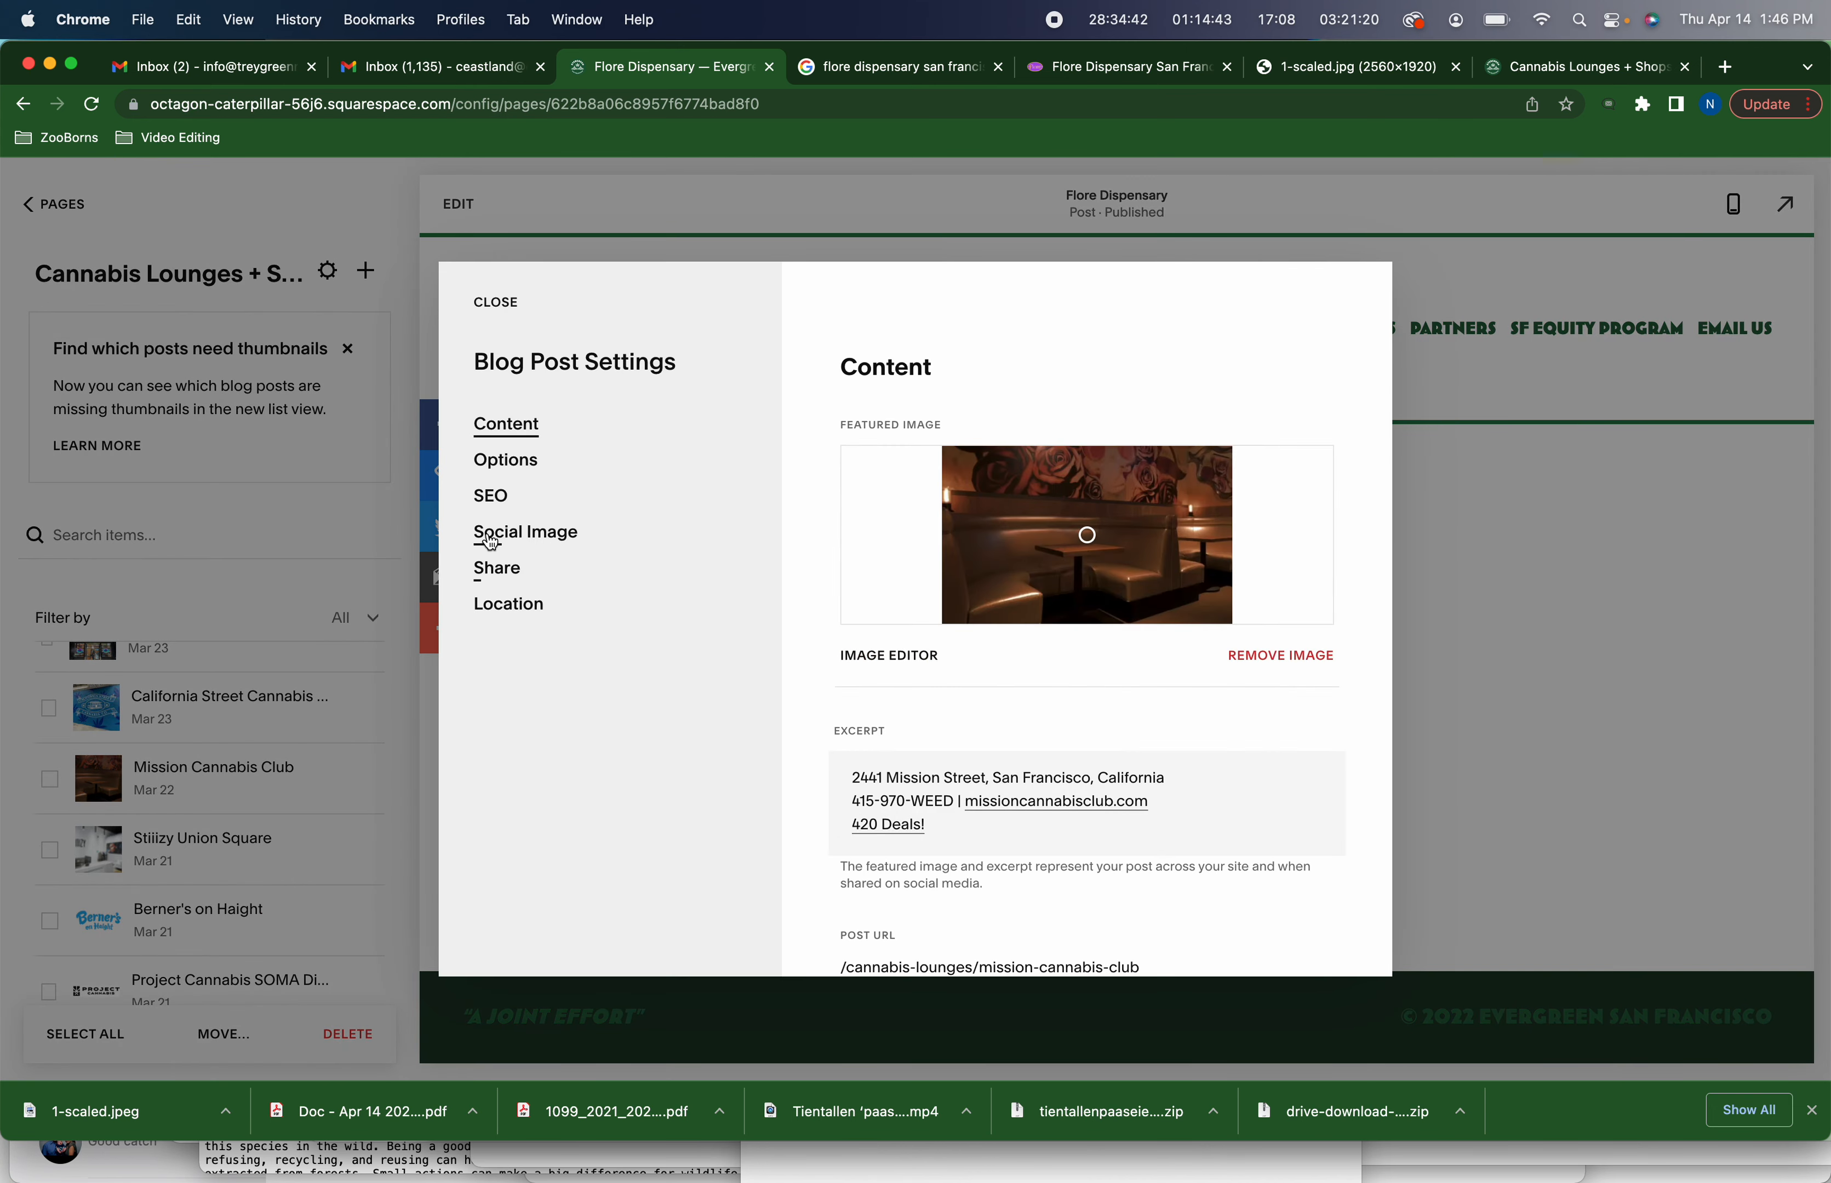
pyautogui.click(517, 472)
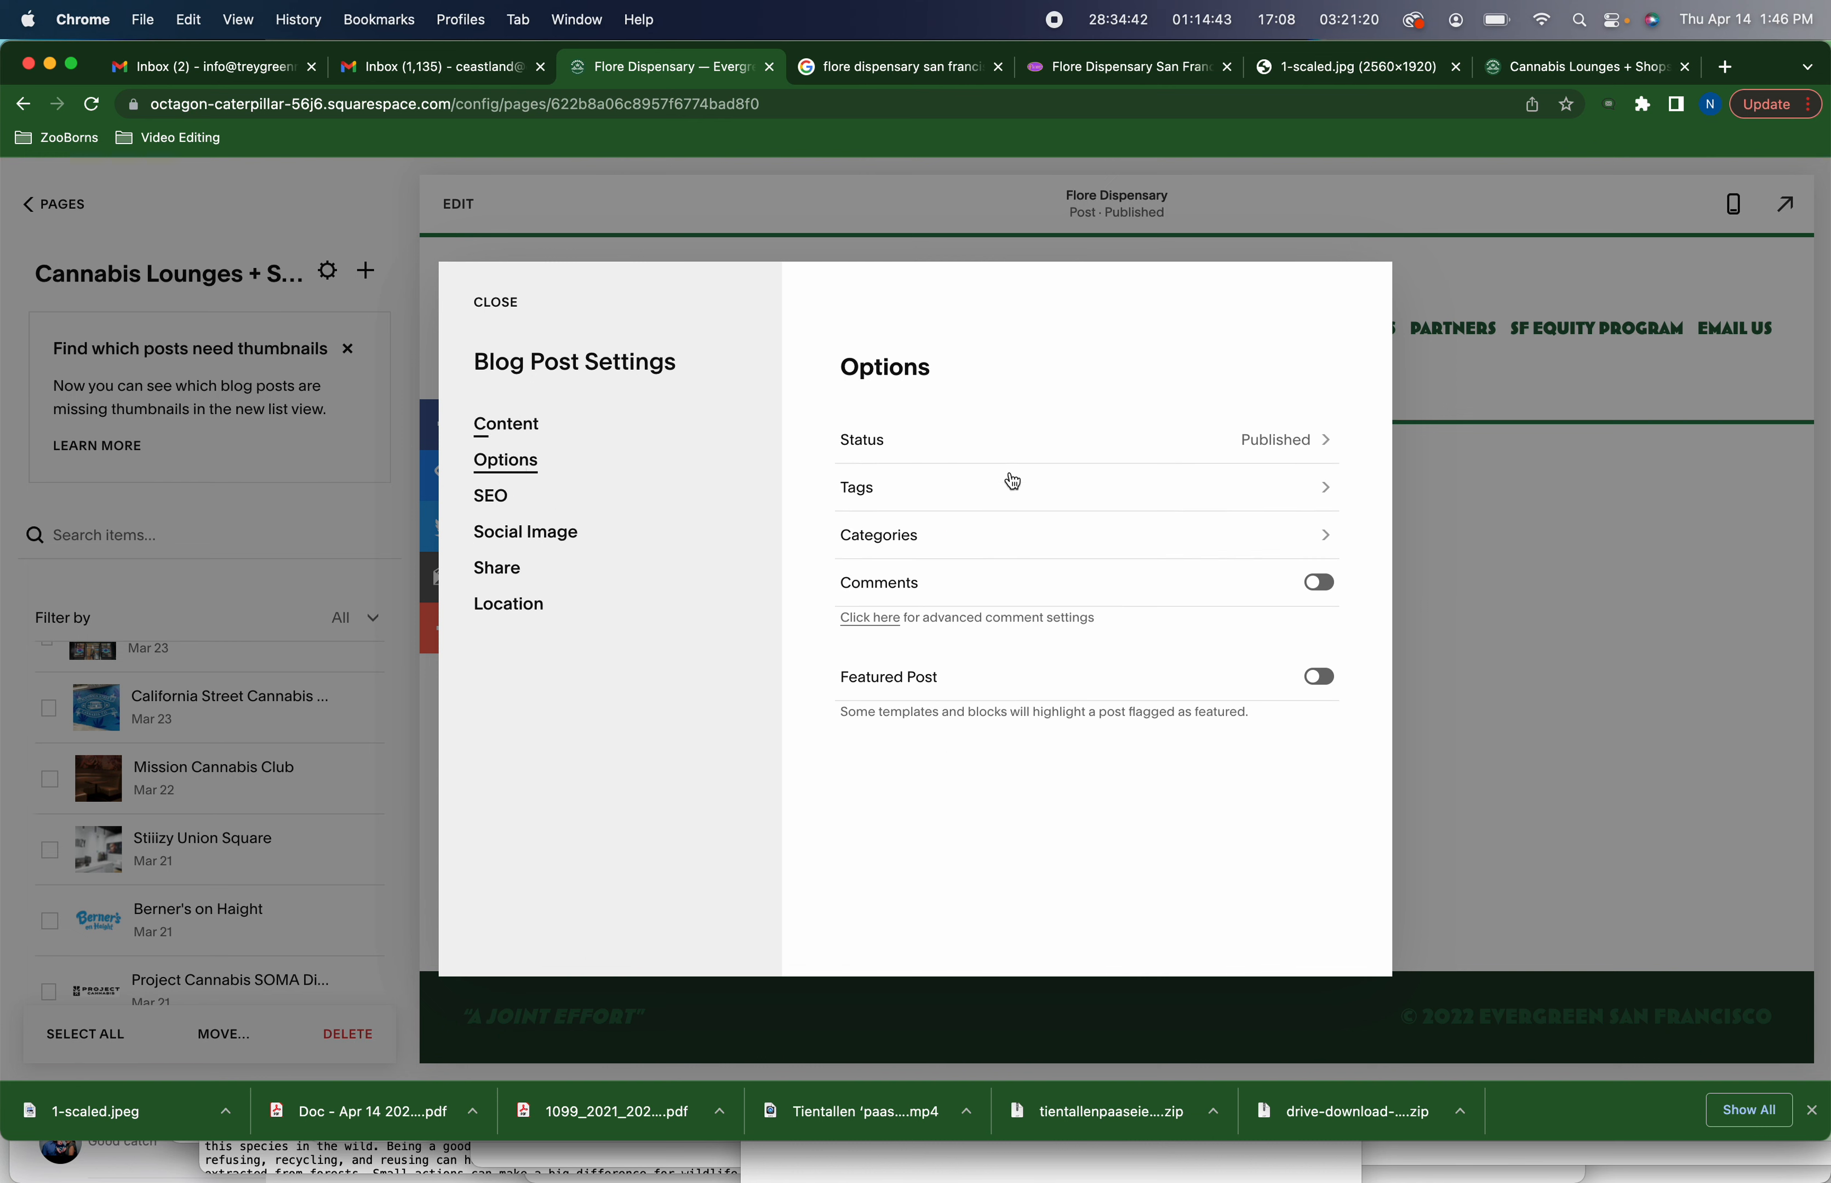
# Review the post's categories and publish status, then close the post settings
pyautogui.click(1309, 539)
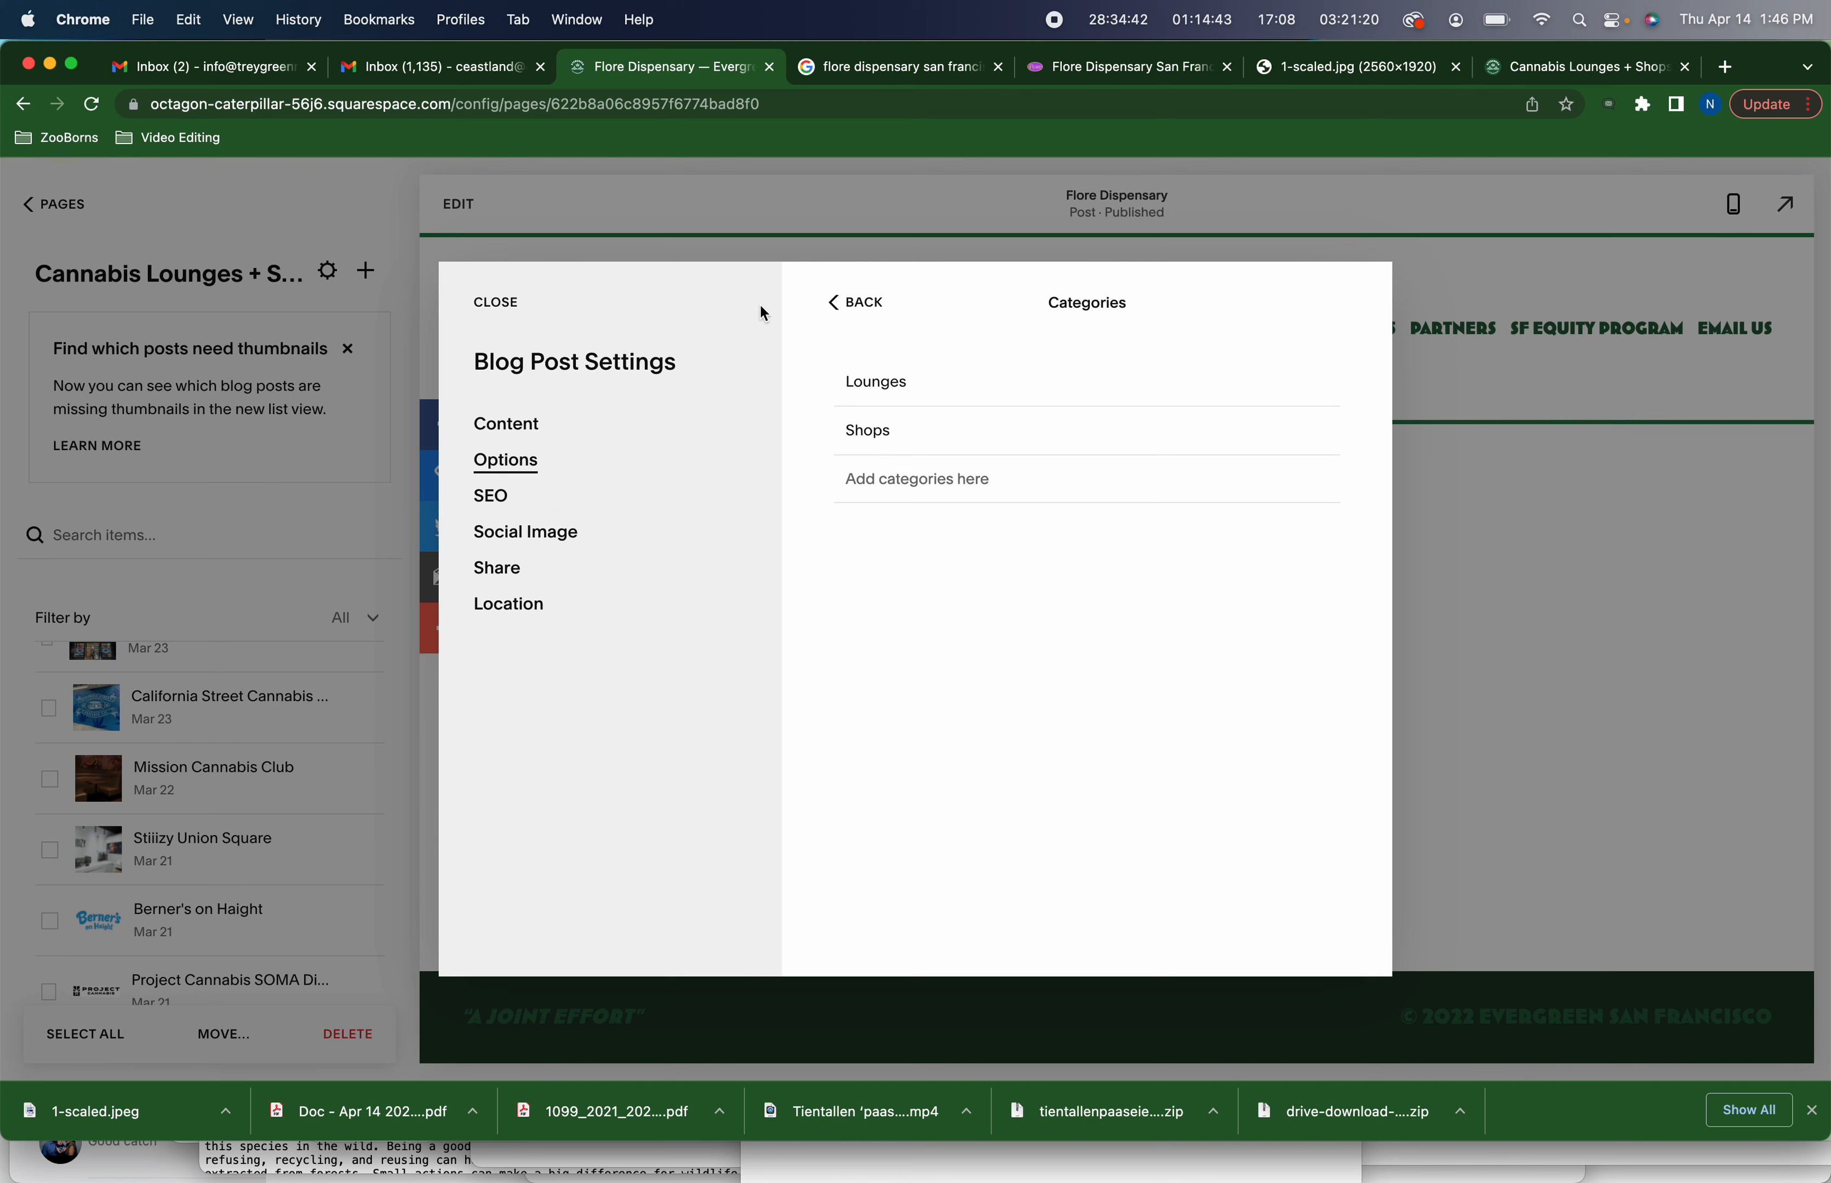
pyautogui.click(852, 302)
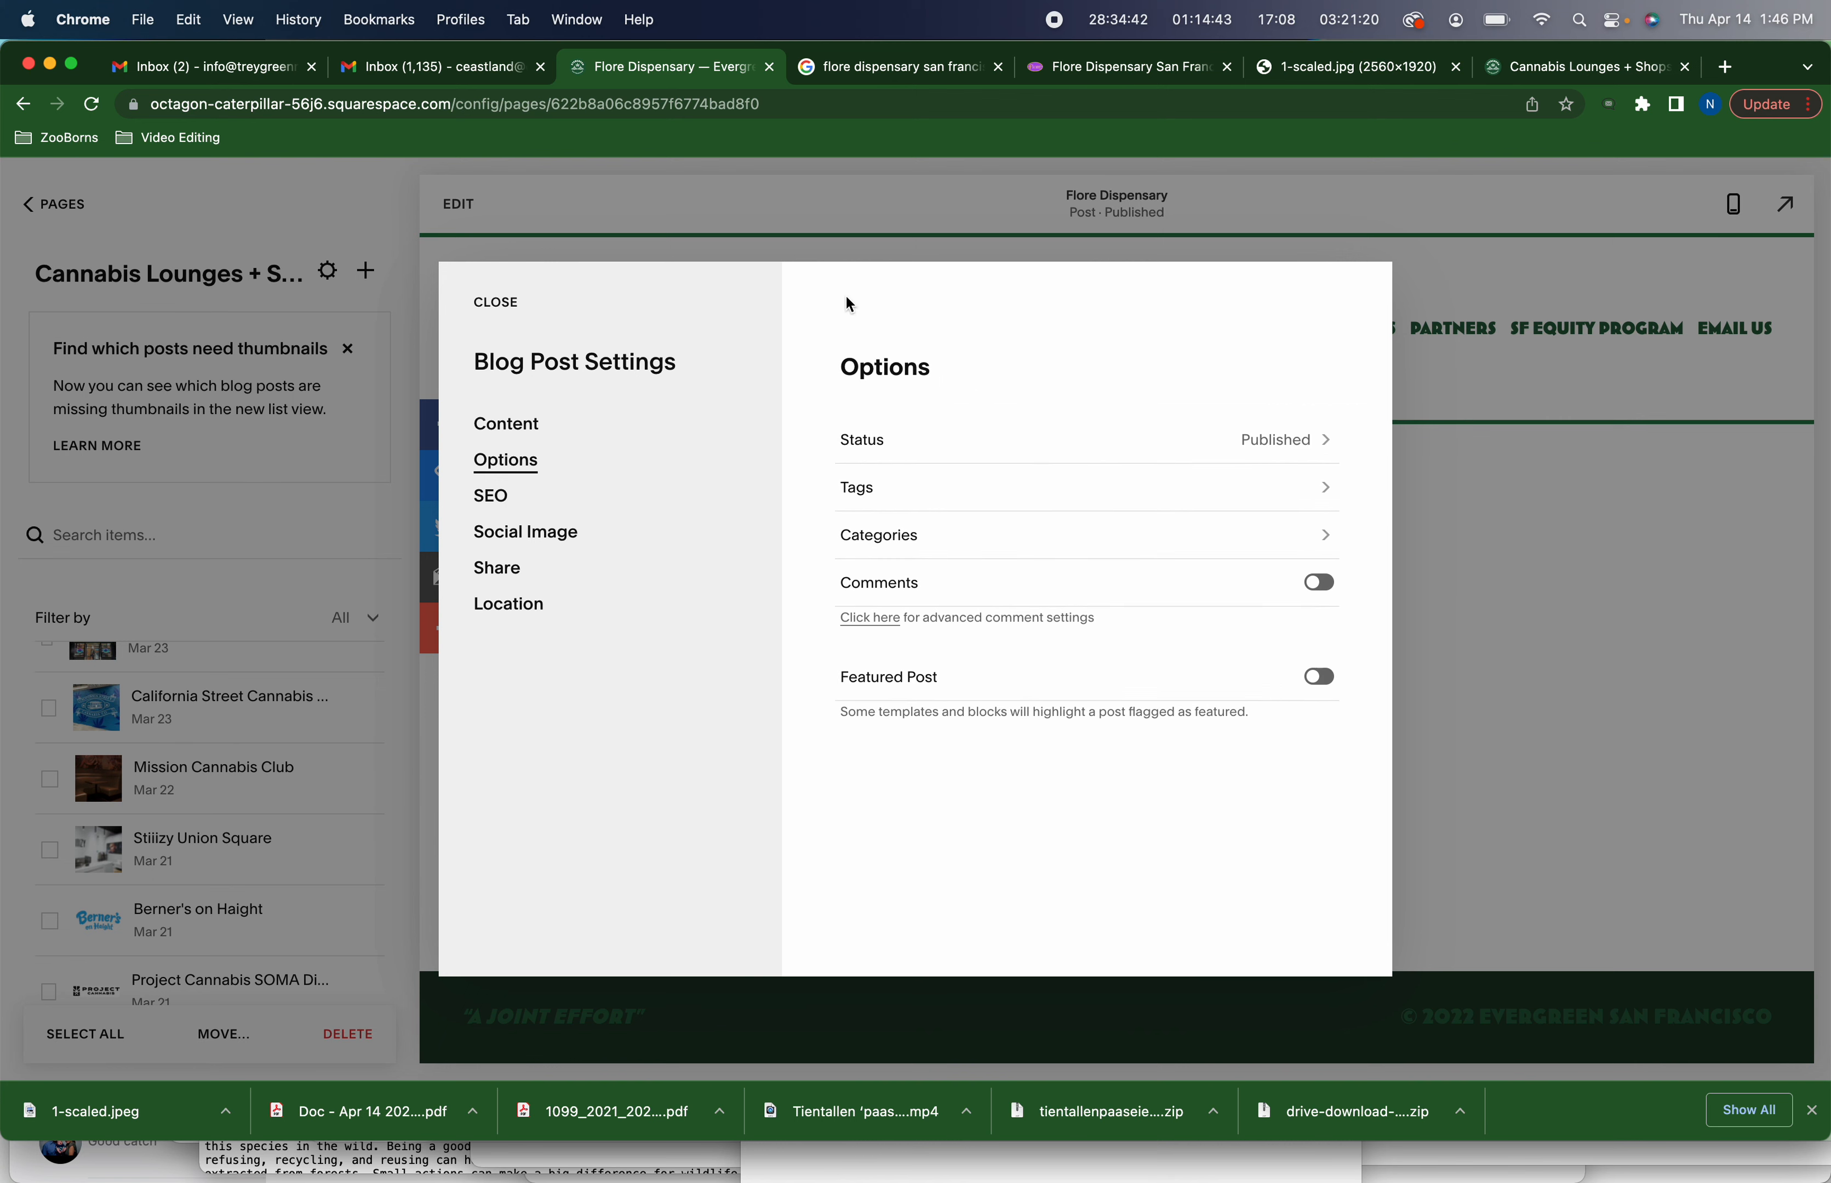
pyautogui.click(1299, 447)
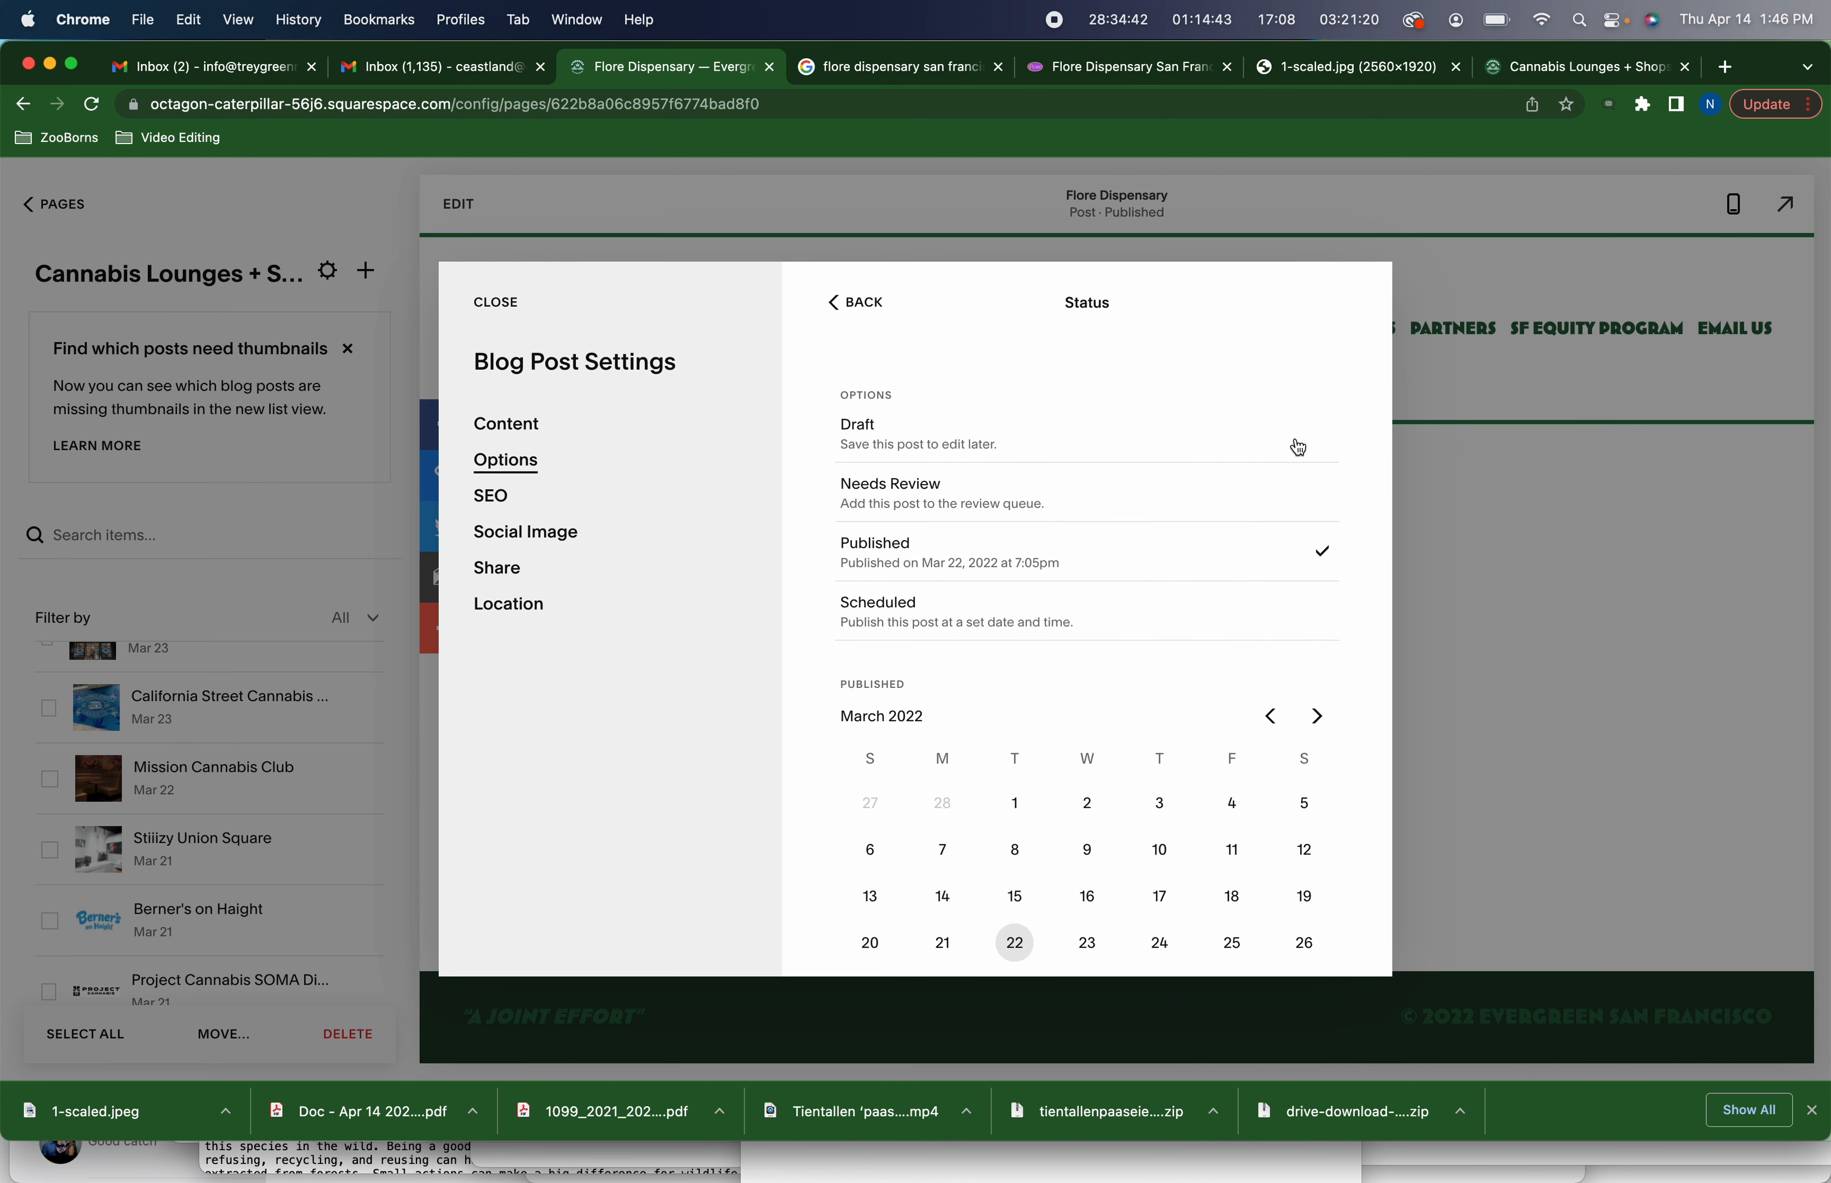
pyautogui.scroll(-3, 1156, 846)
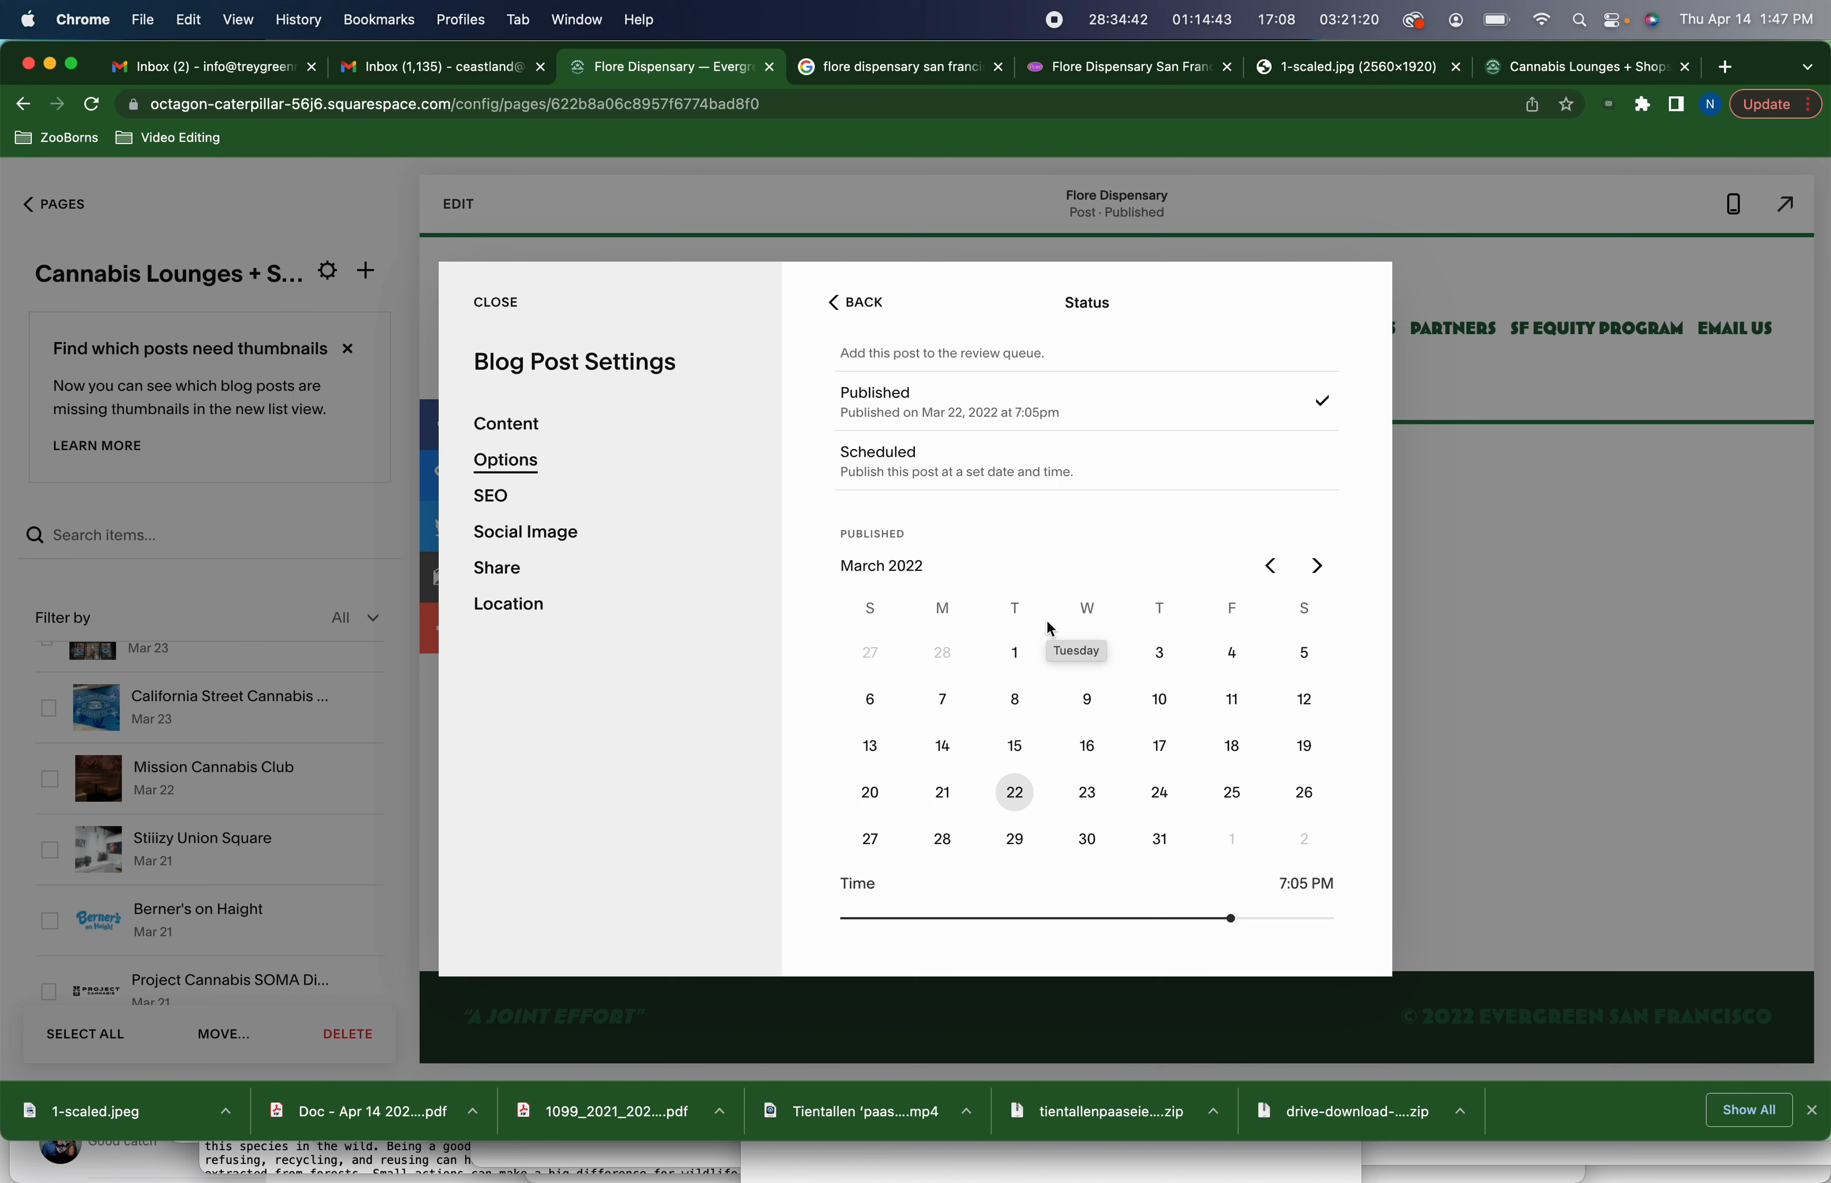
pyautogui.click(497, 309)
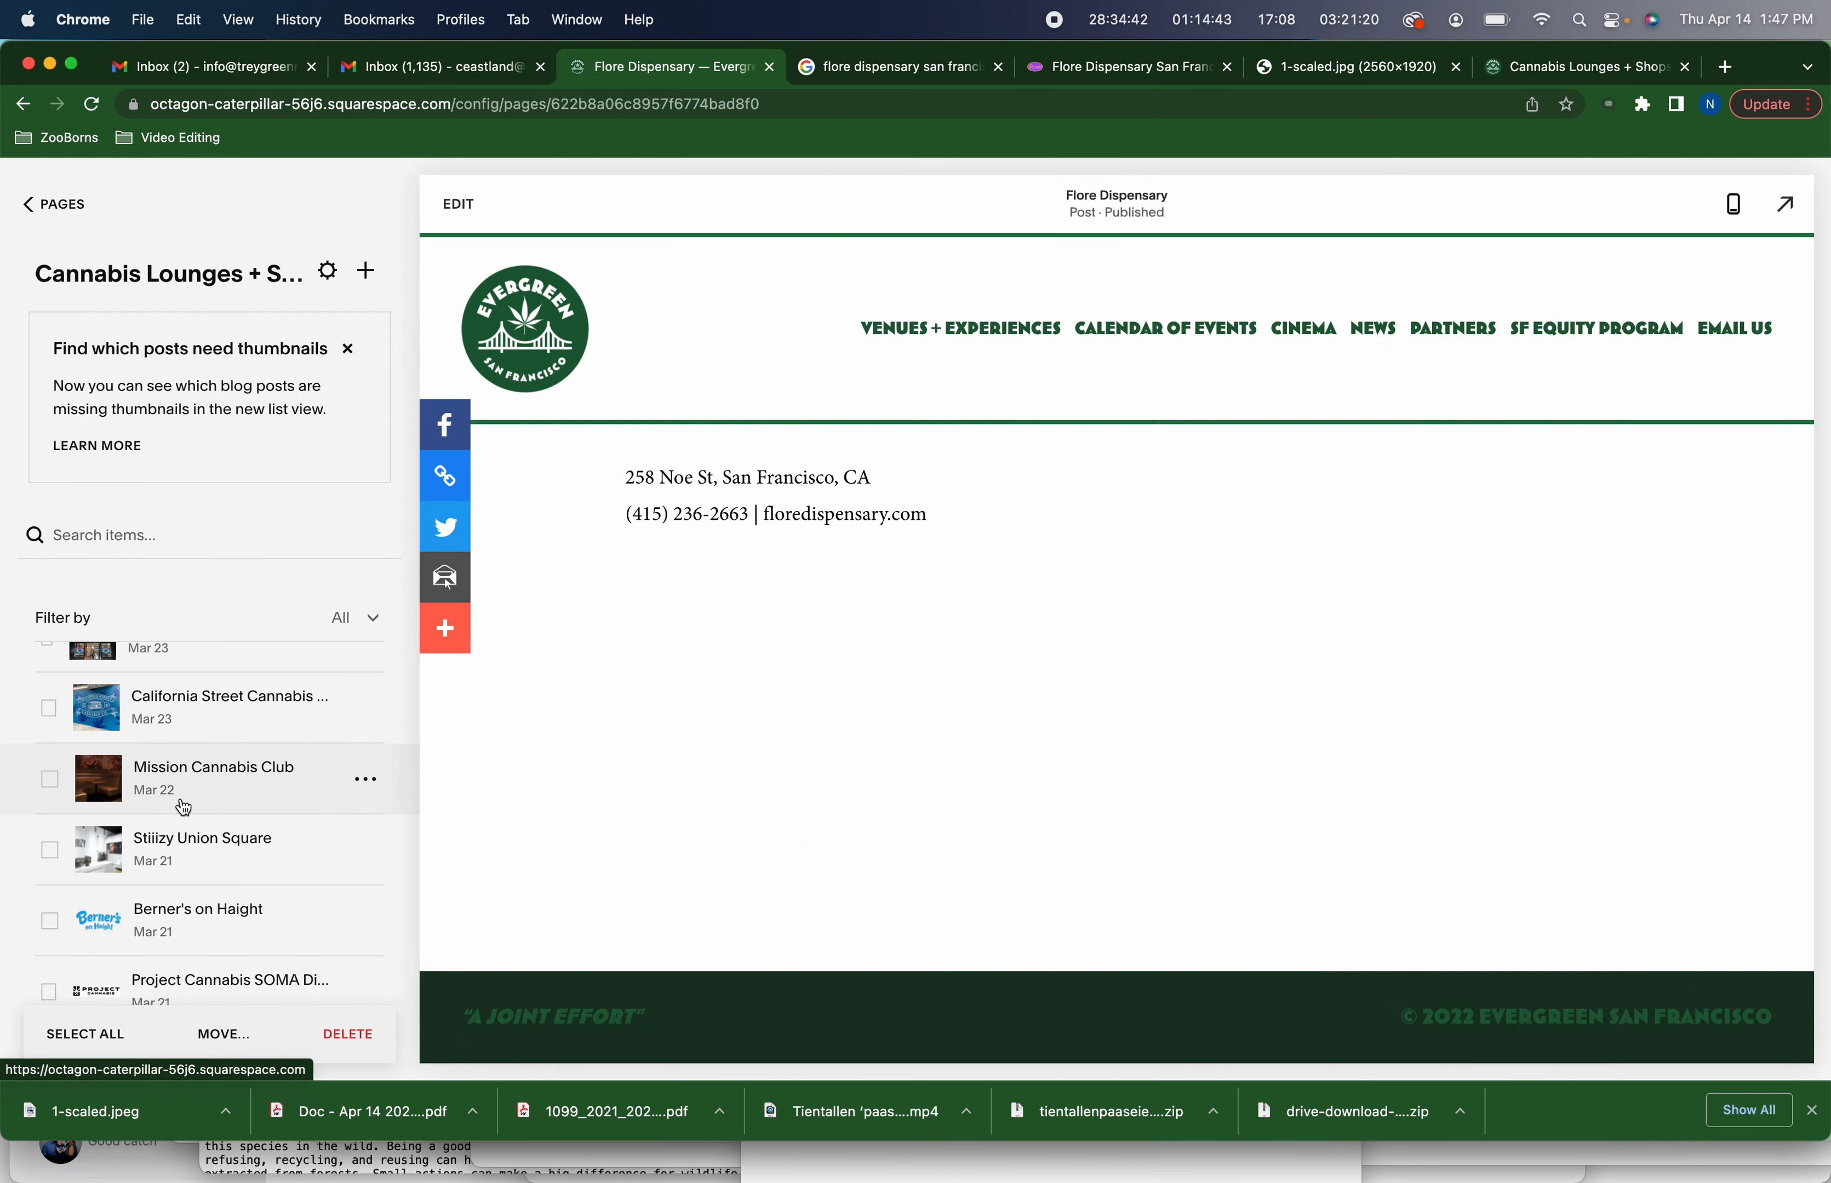
# Switch to the Cannabis Lounges + Shops directory page and scroll down to its Shops section
pyautogui.scroll(2, 183, 802)
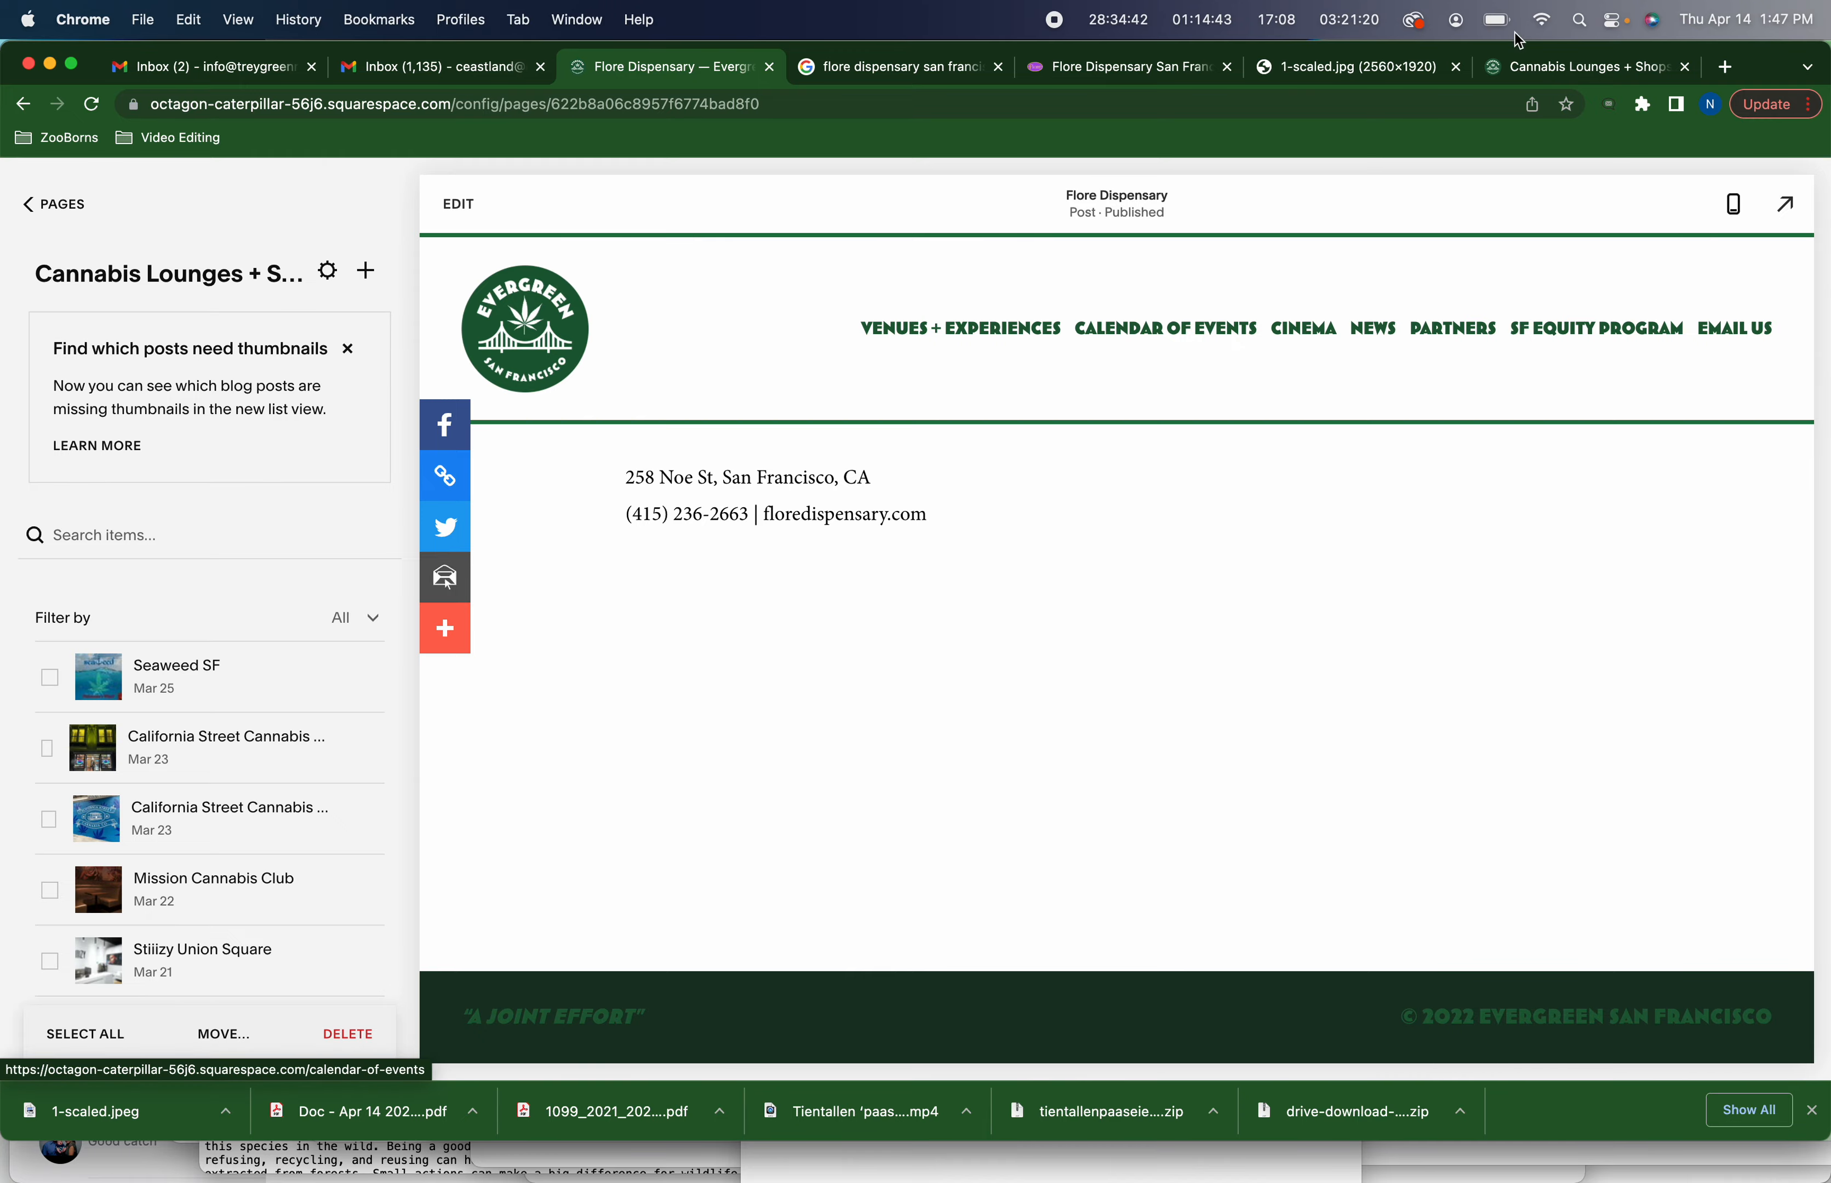
pyautogui.click(1543, 68)
pyautogui.scroll(-9, 1017, 504)
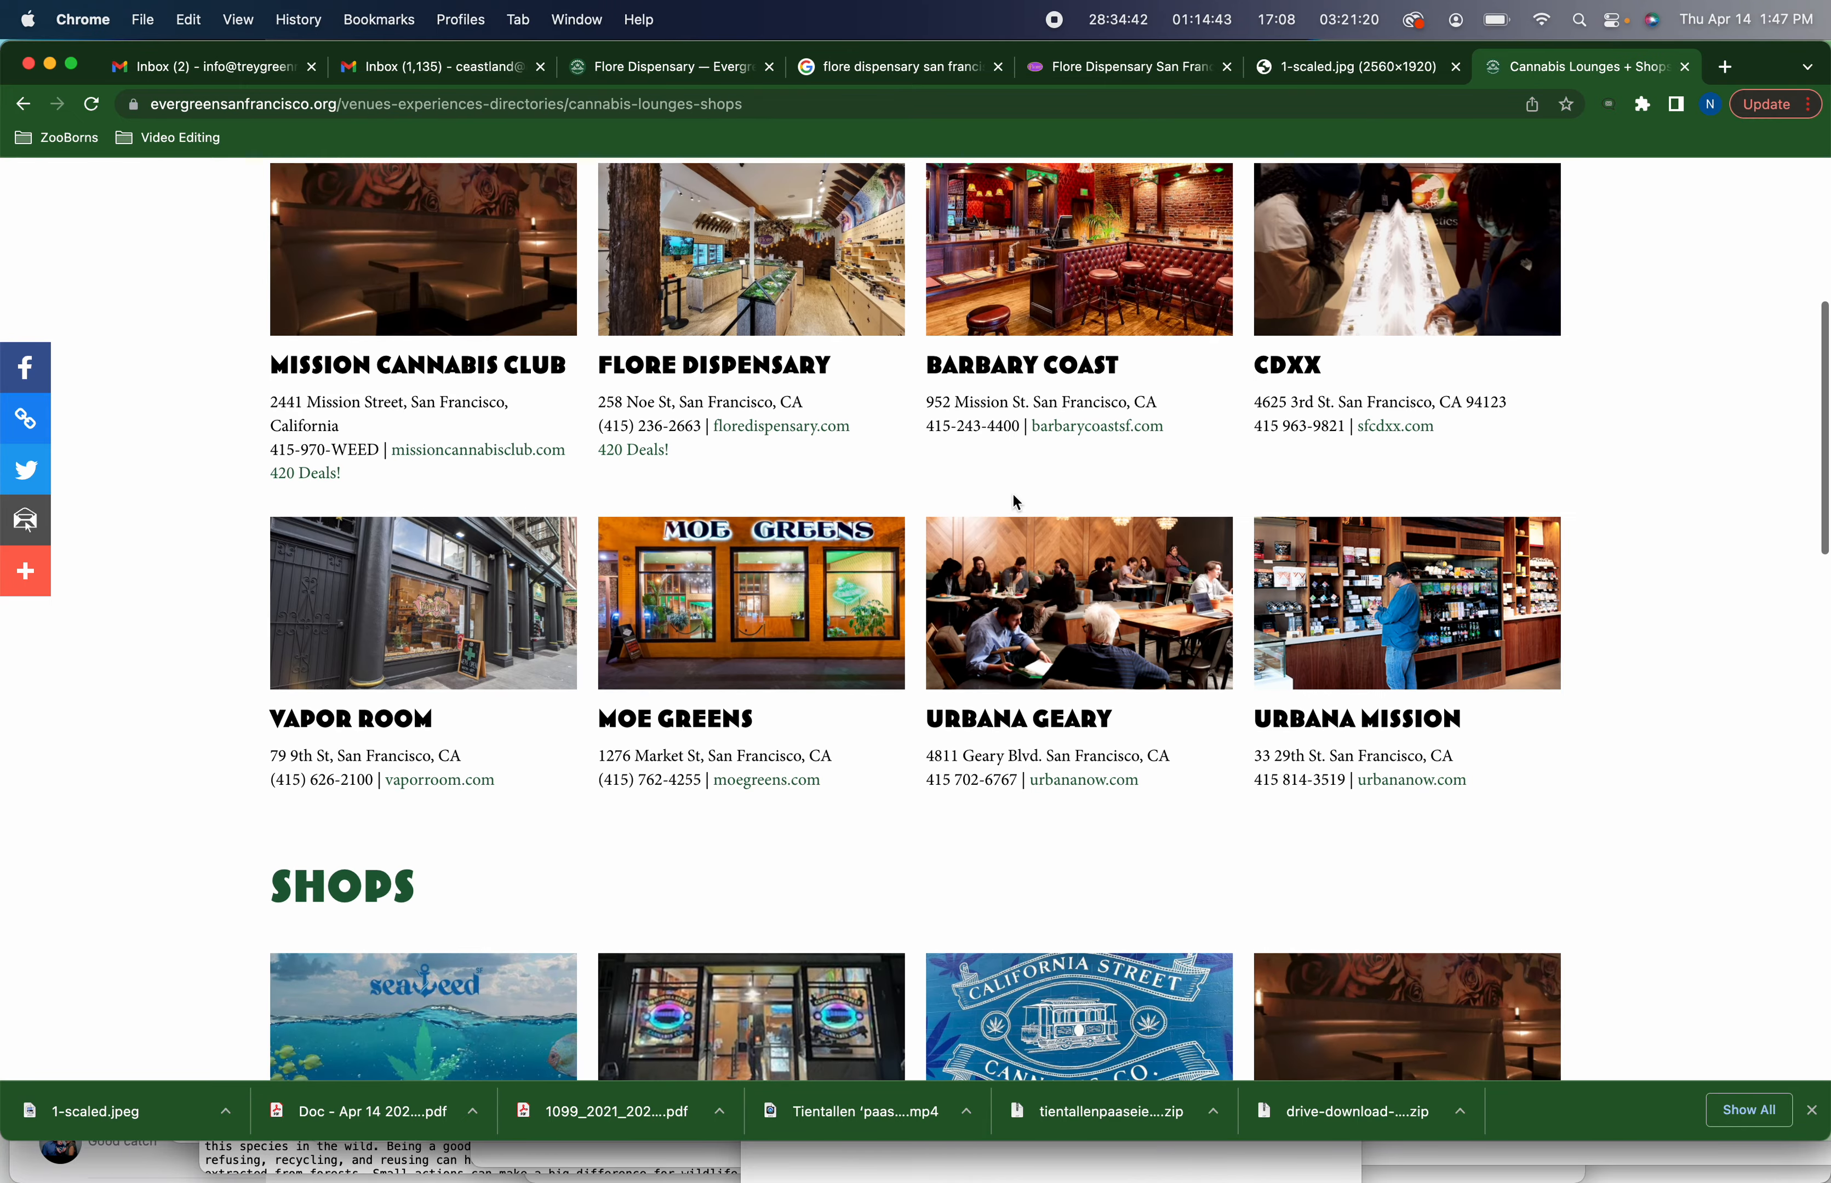
pyautogui.scroll(-3, 1016, 504)
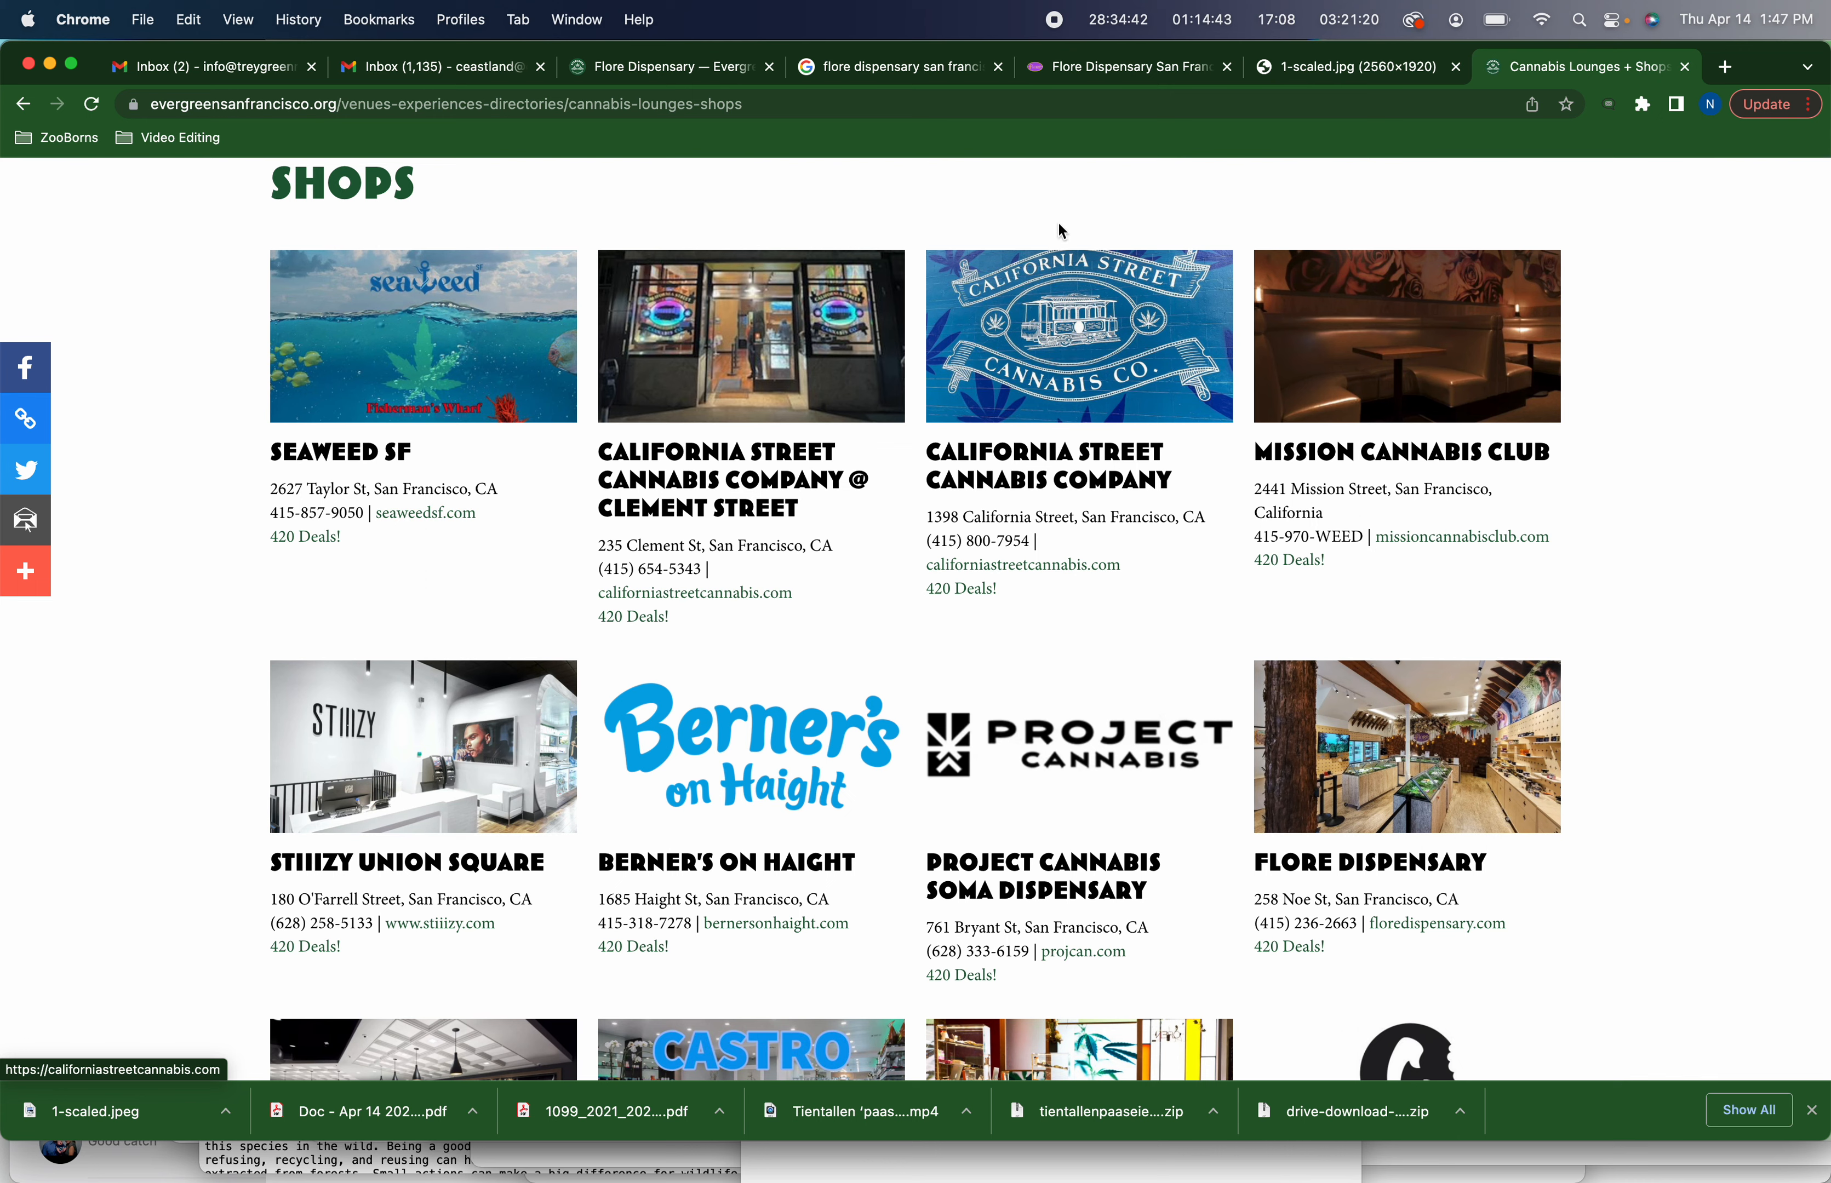
# Look over the Flore Dispensary website and Google search result tabs, then go back to the directory page
pyautogui.click(1114, 80)
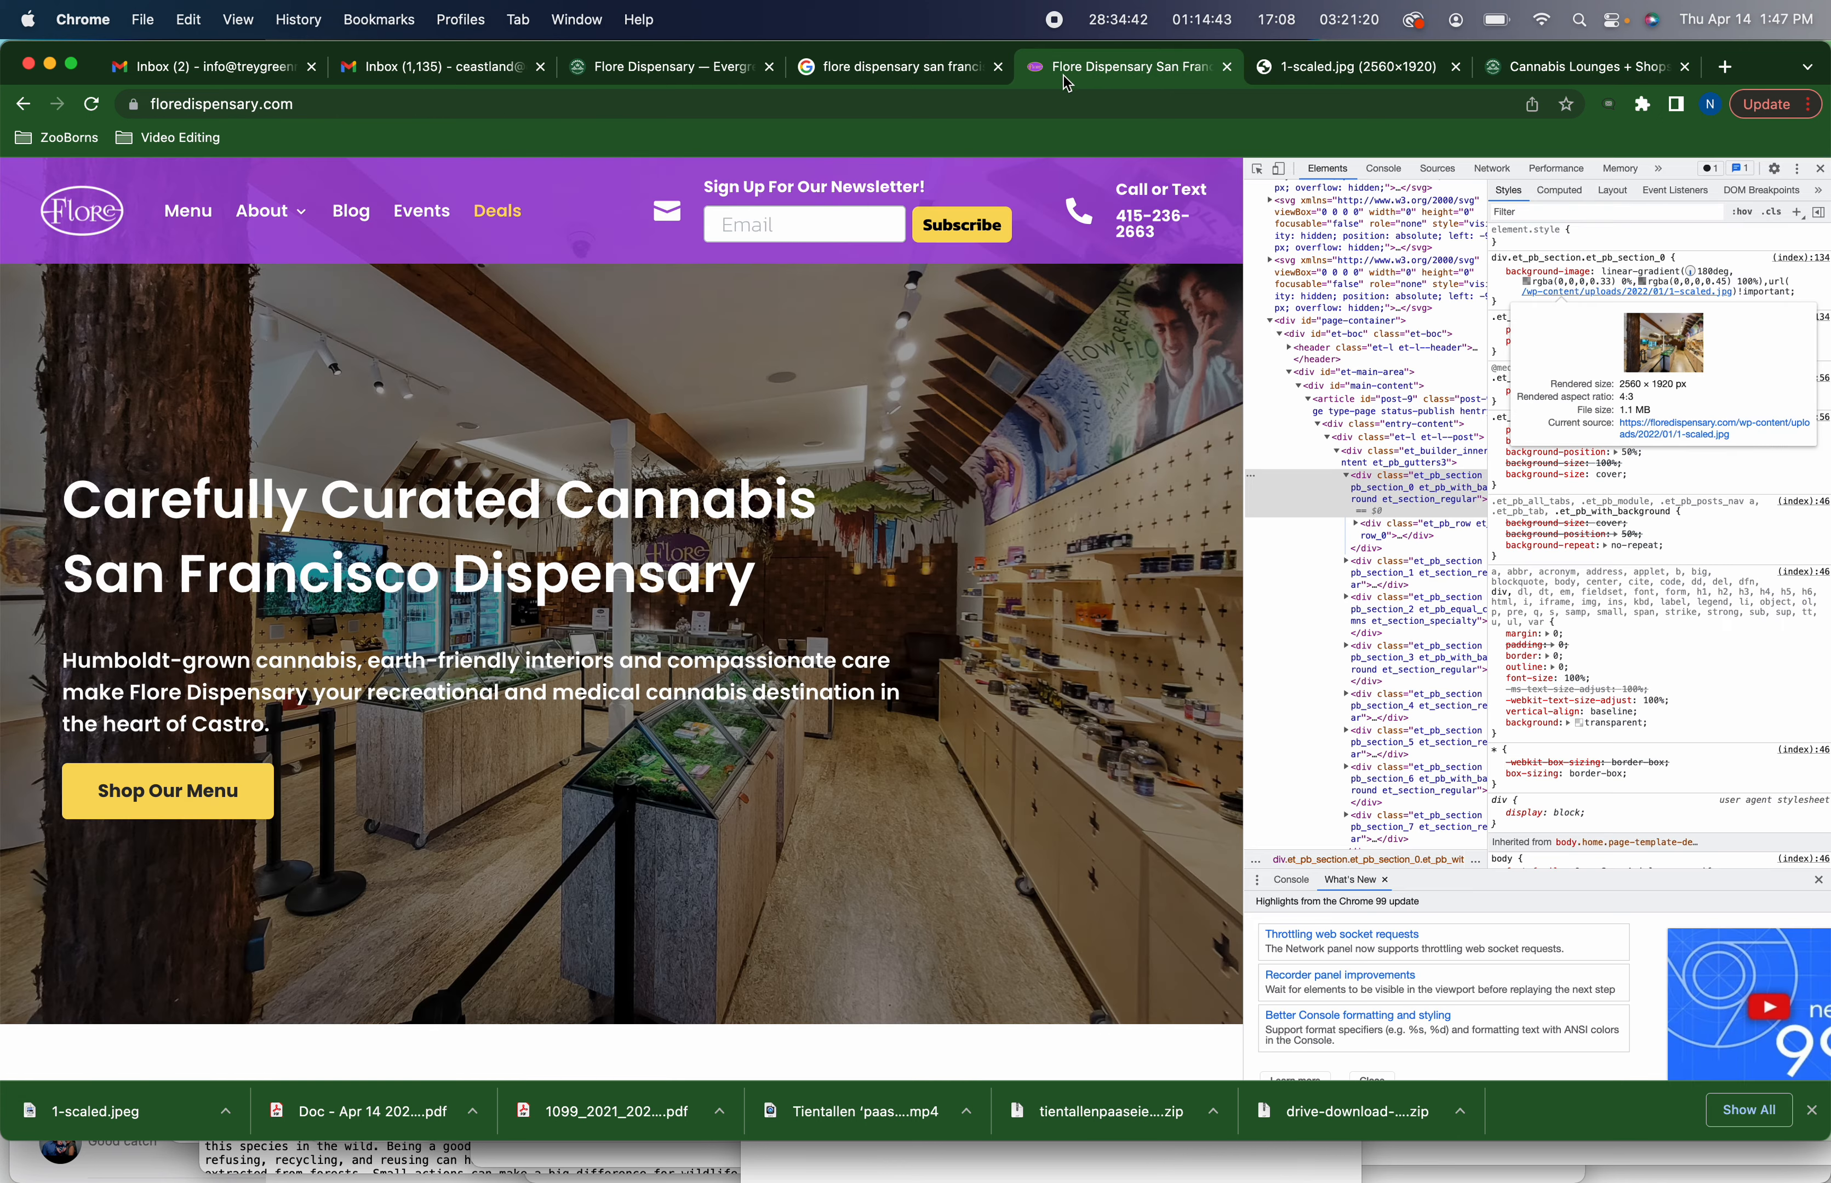
pyautogui.moveTo(286, 211)
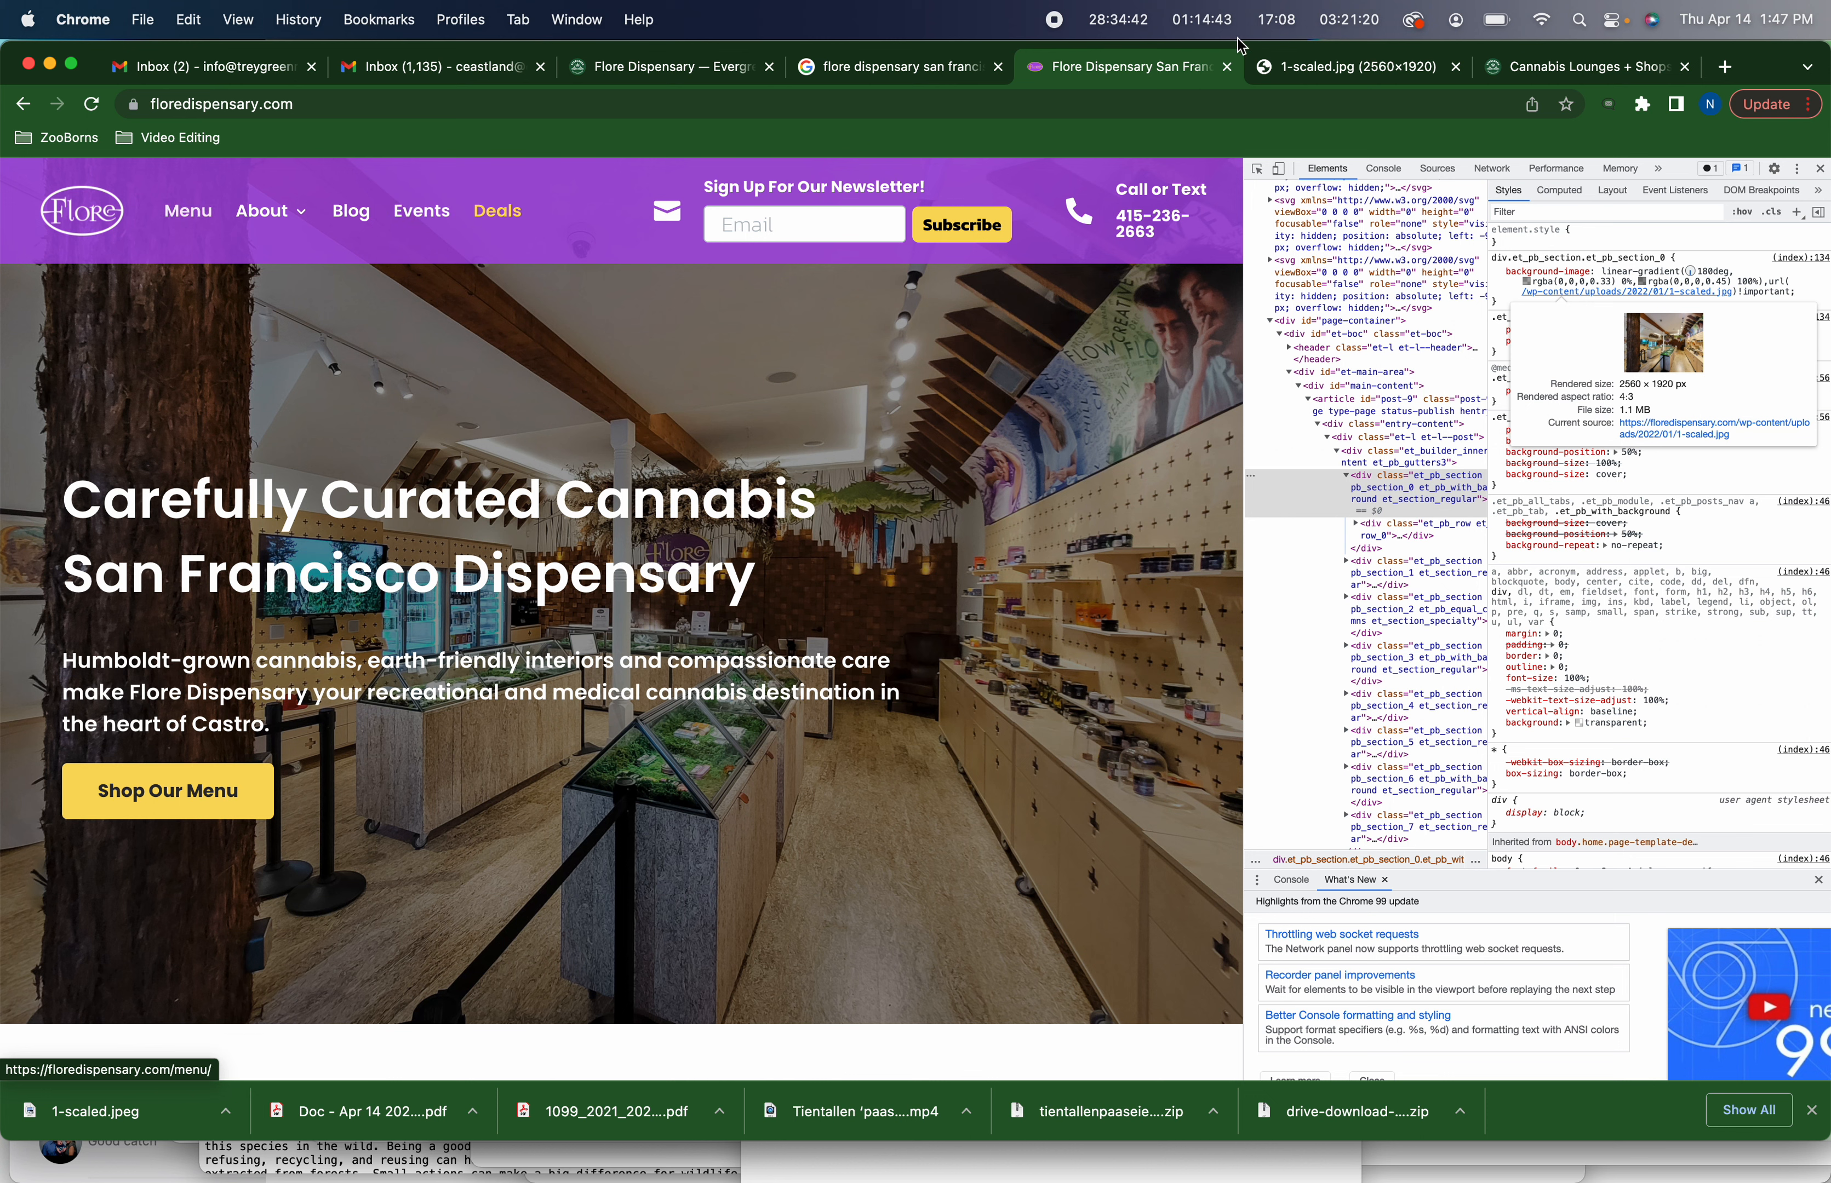
pyautogui.click(698, 67)
pyautogui.click(881, 69)
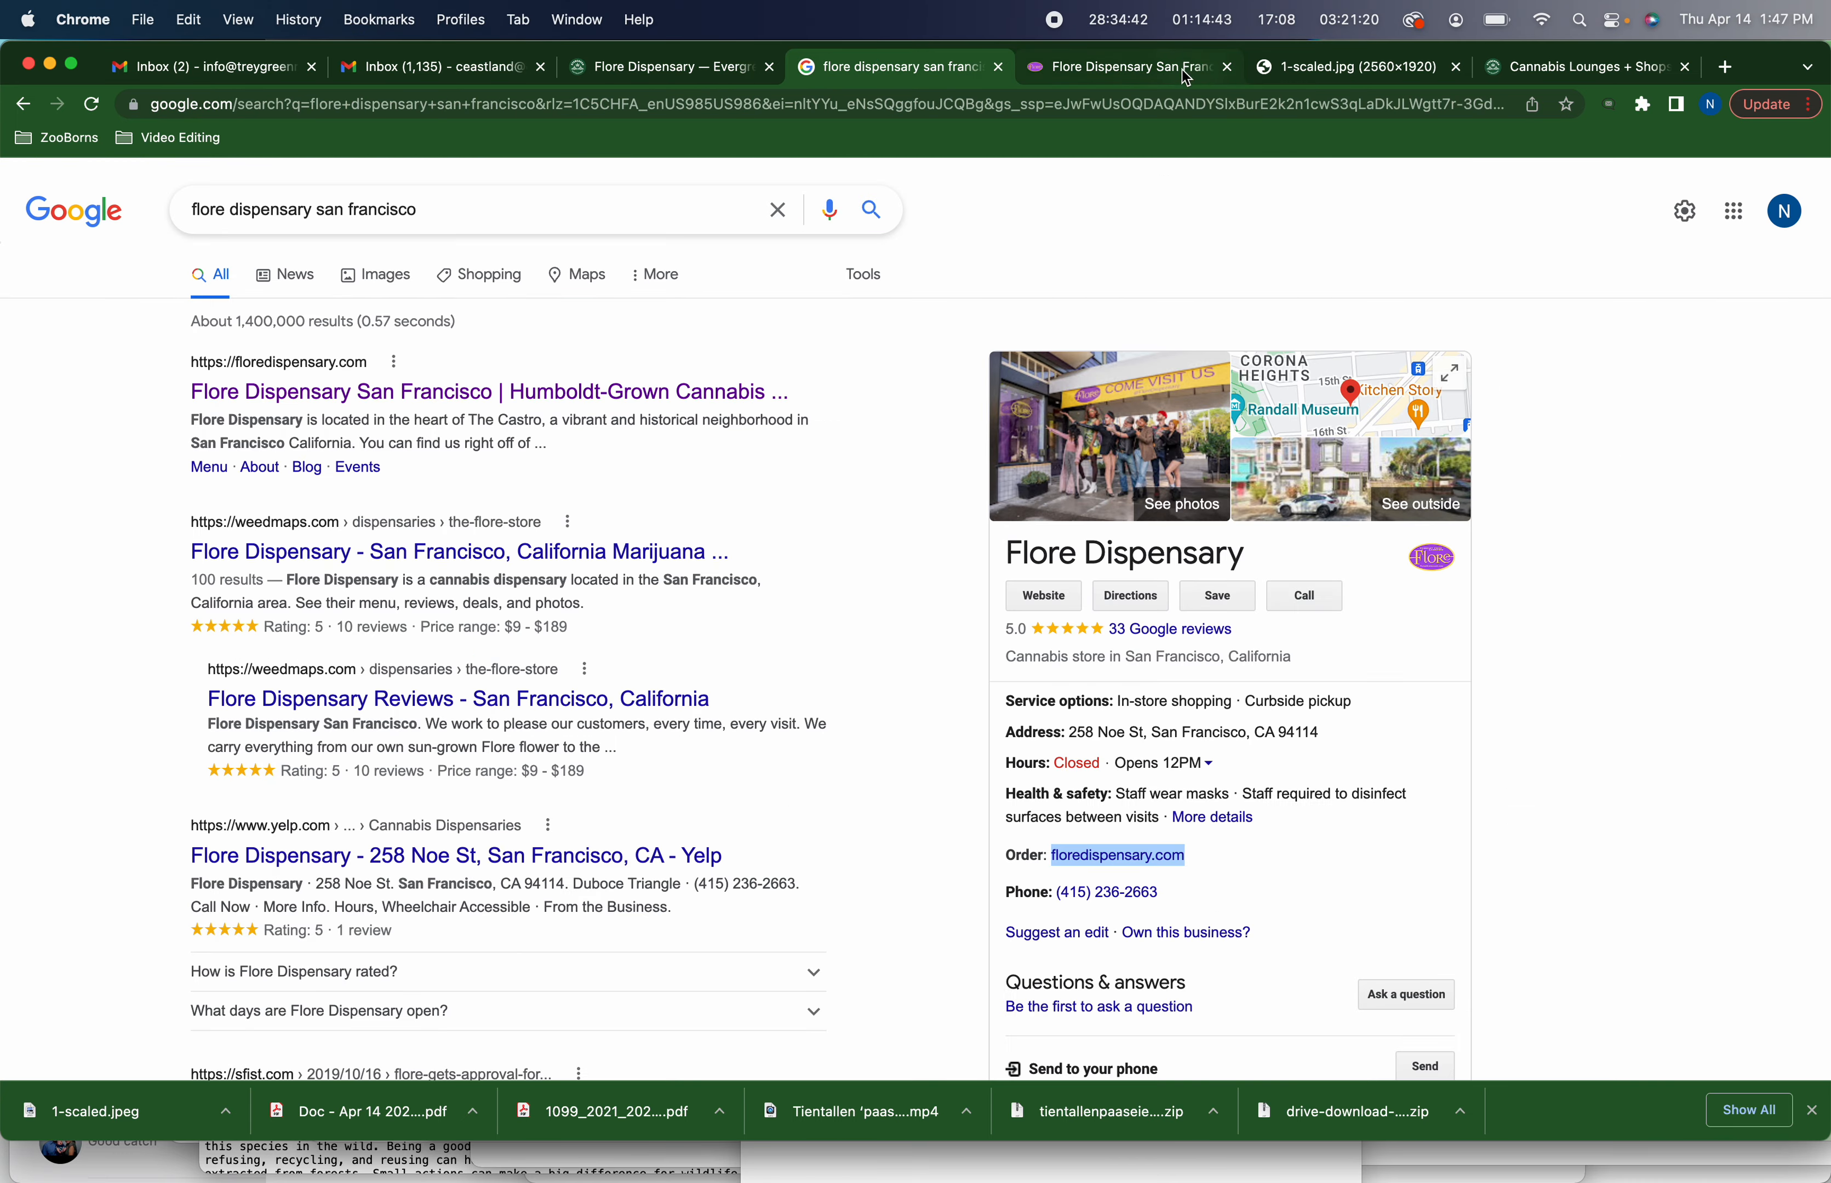
pyautogui.click(1547, 71)
# Scroll through the directory's Shops listings to locate the Flore Dispensary entry and its links
pyautogui.scroll(-1, 1186, 600)
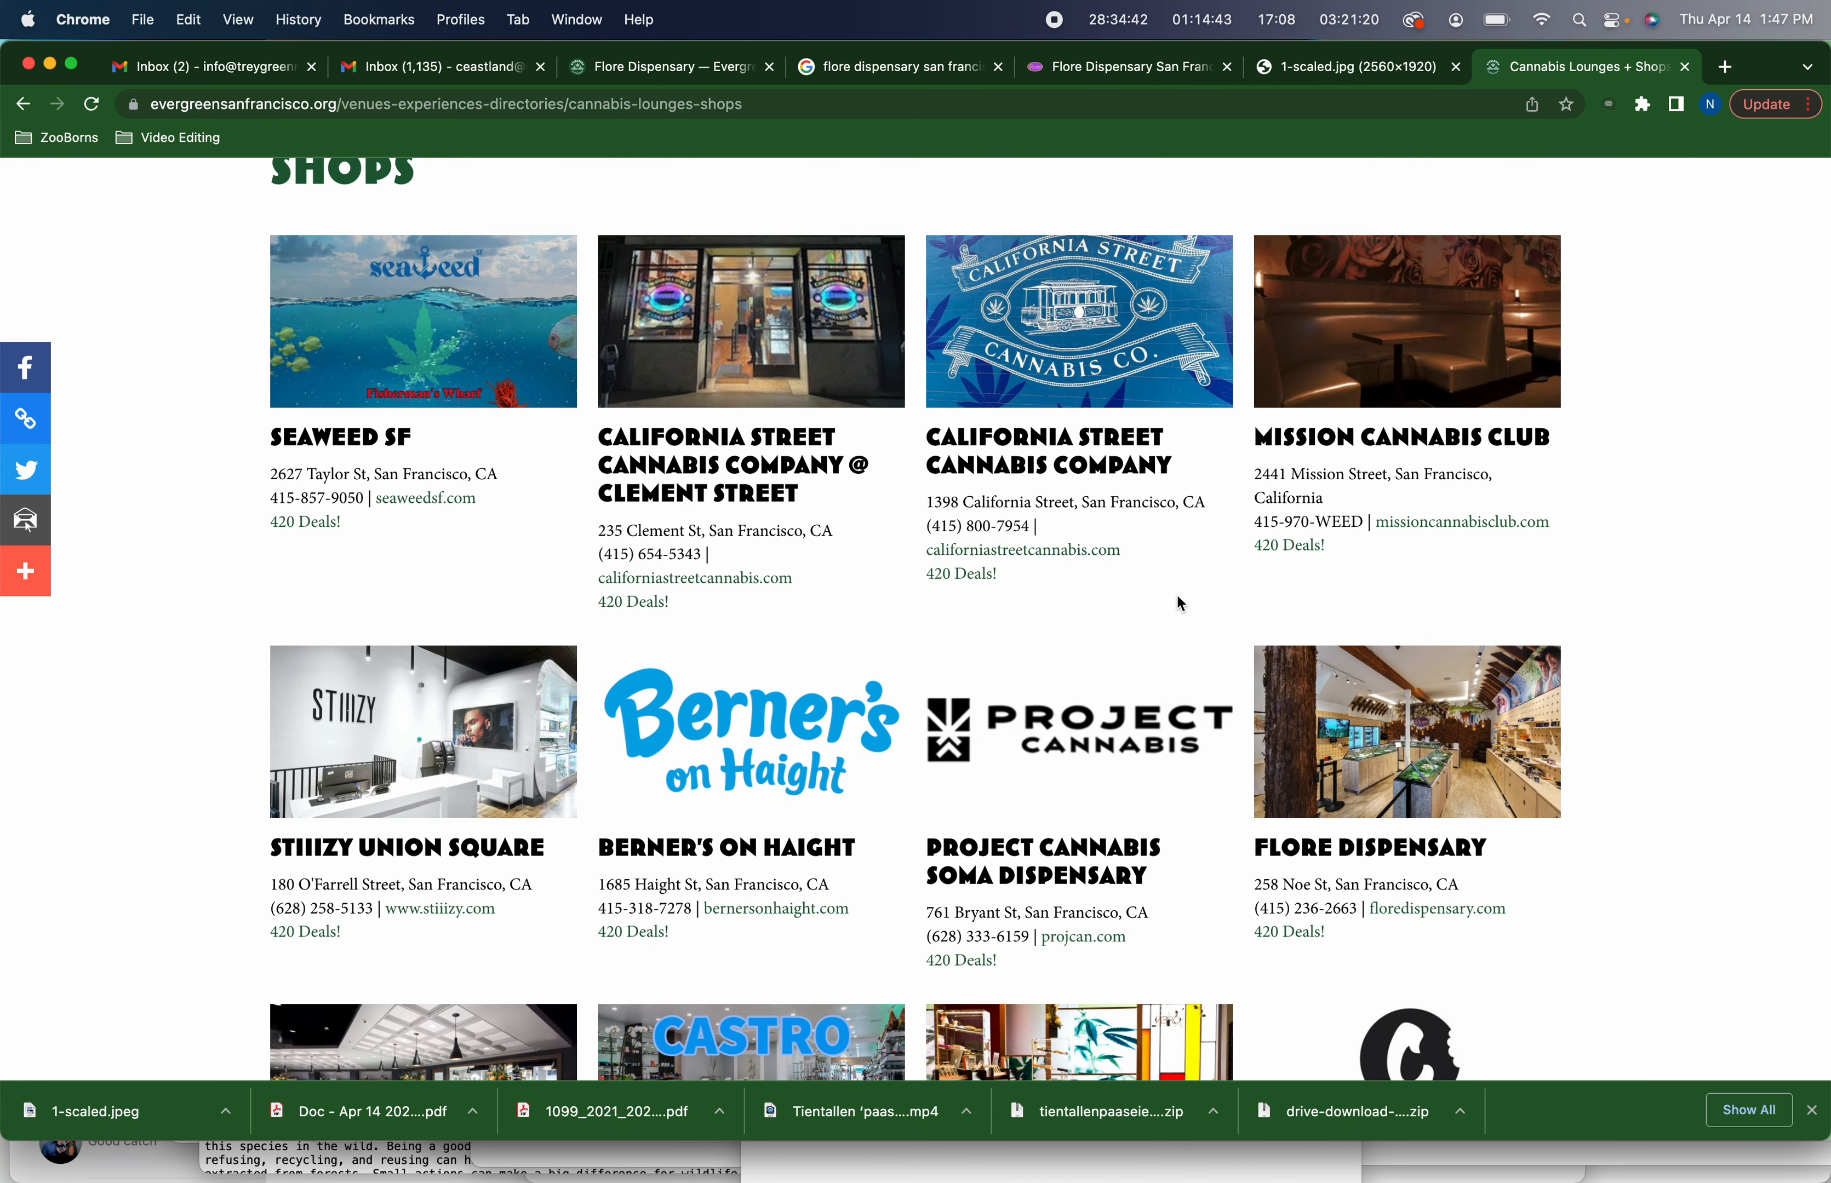
pyautogui.scroll(-3, 1177, 596)
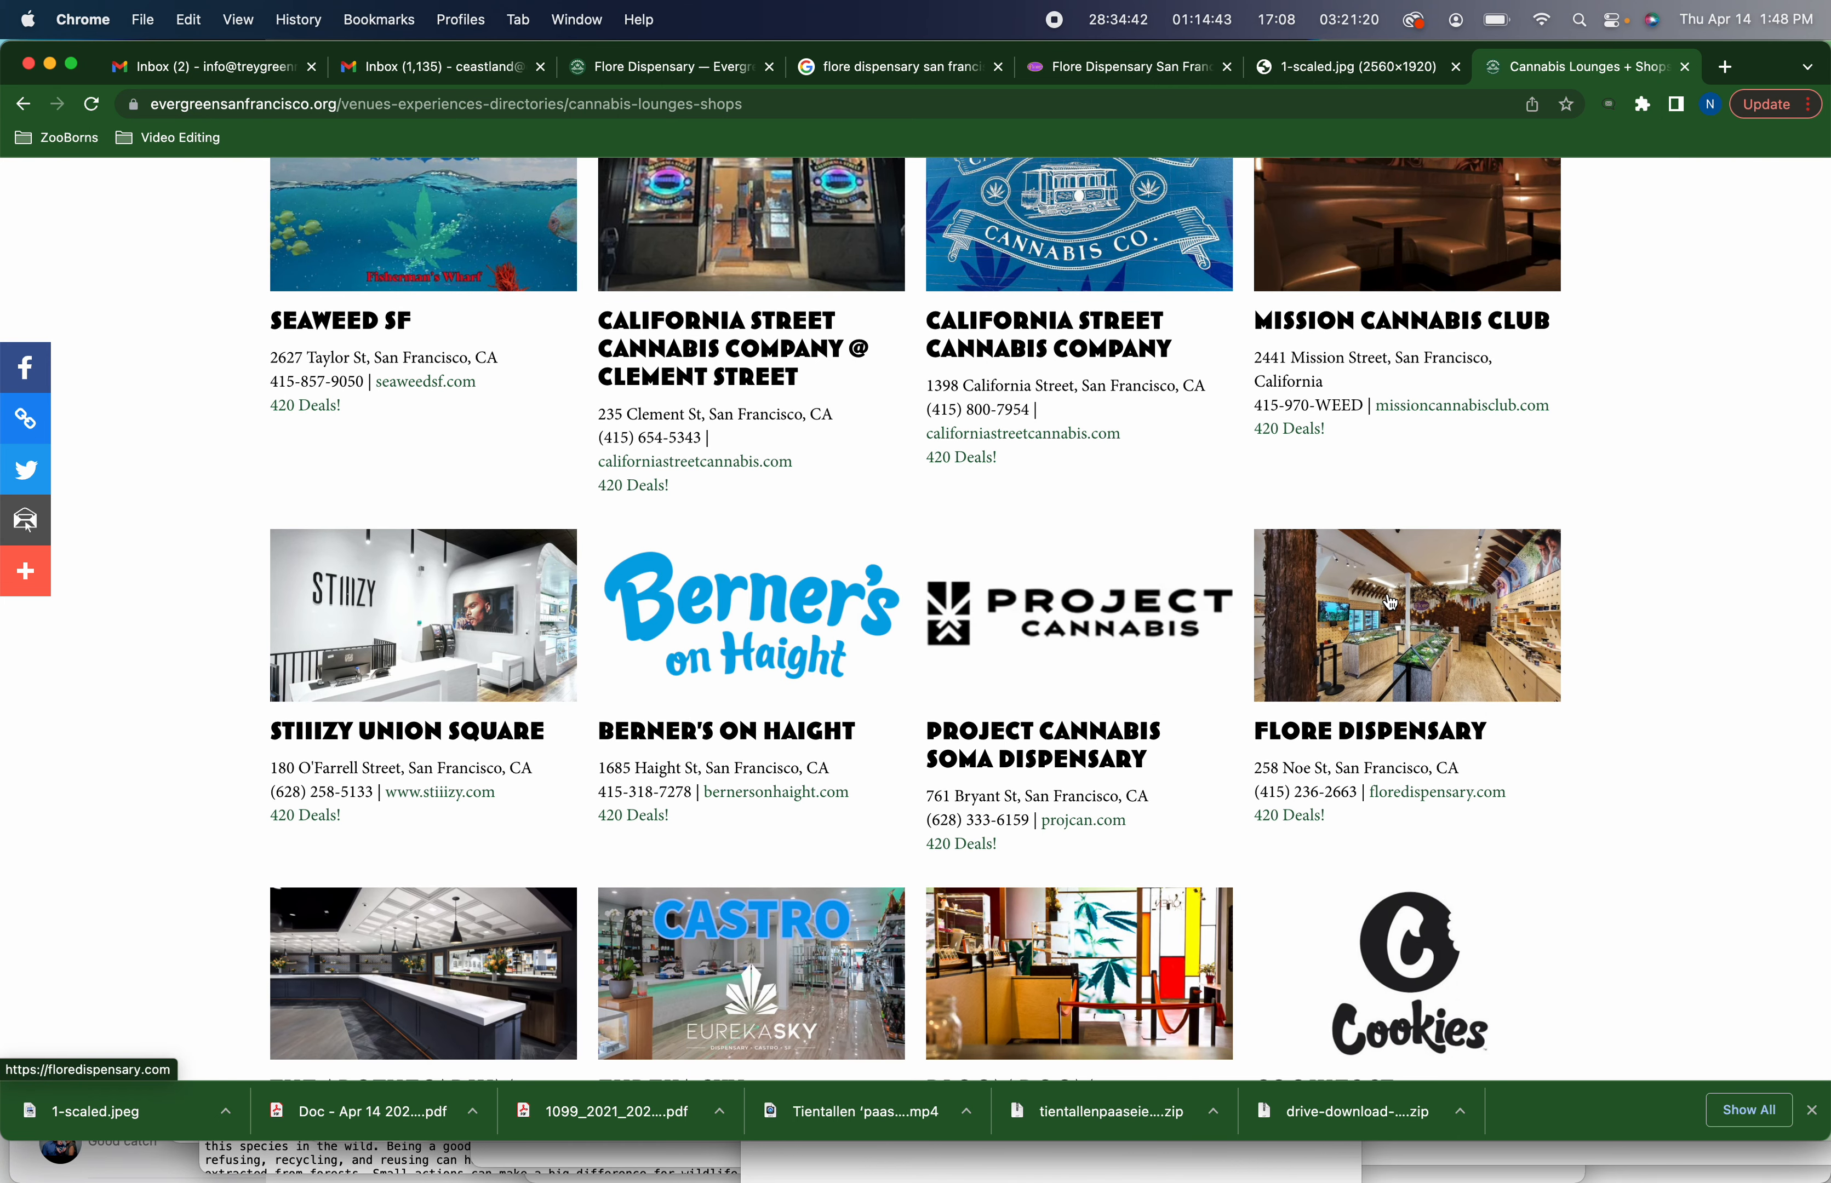
pyautogui.scroll(10, 1389, 600)
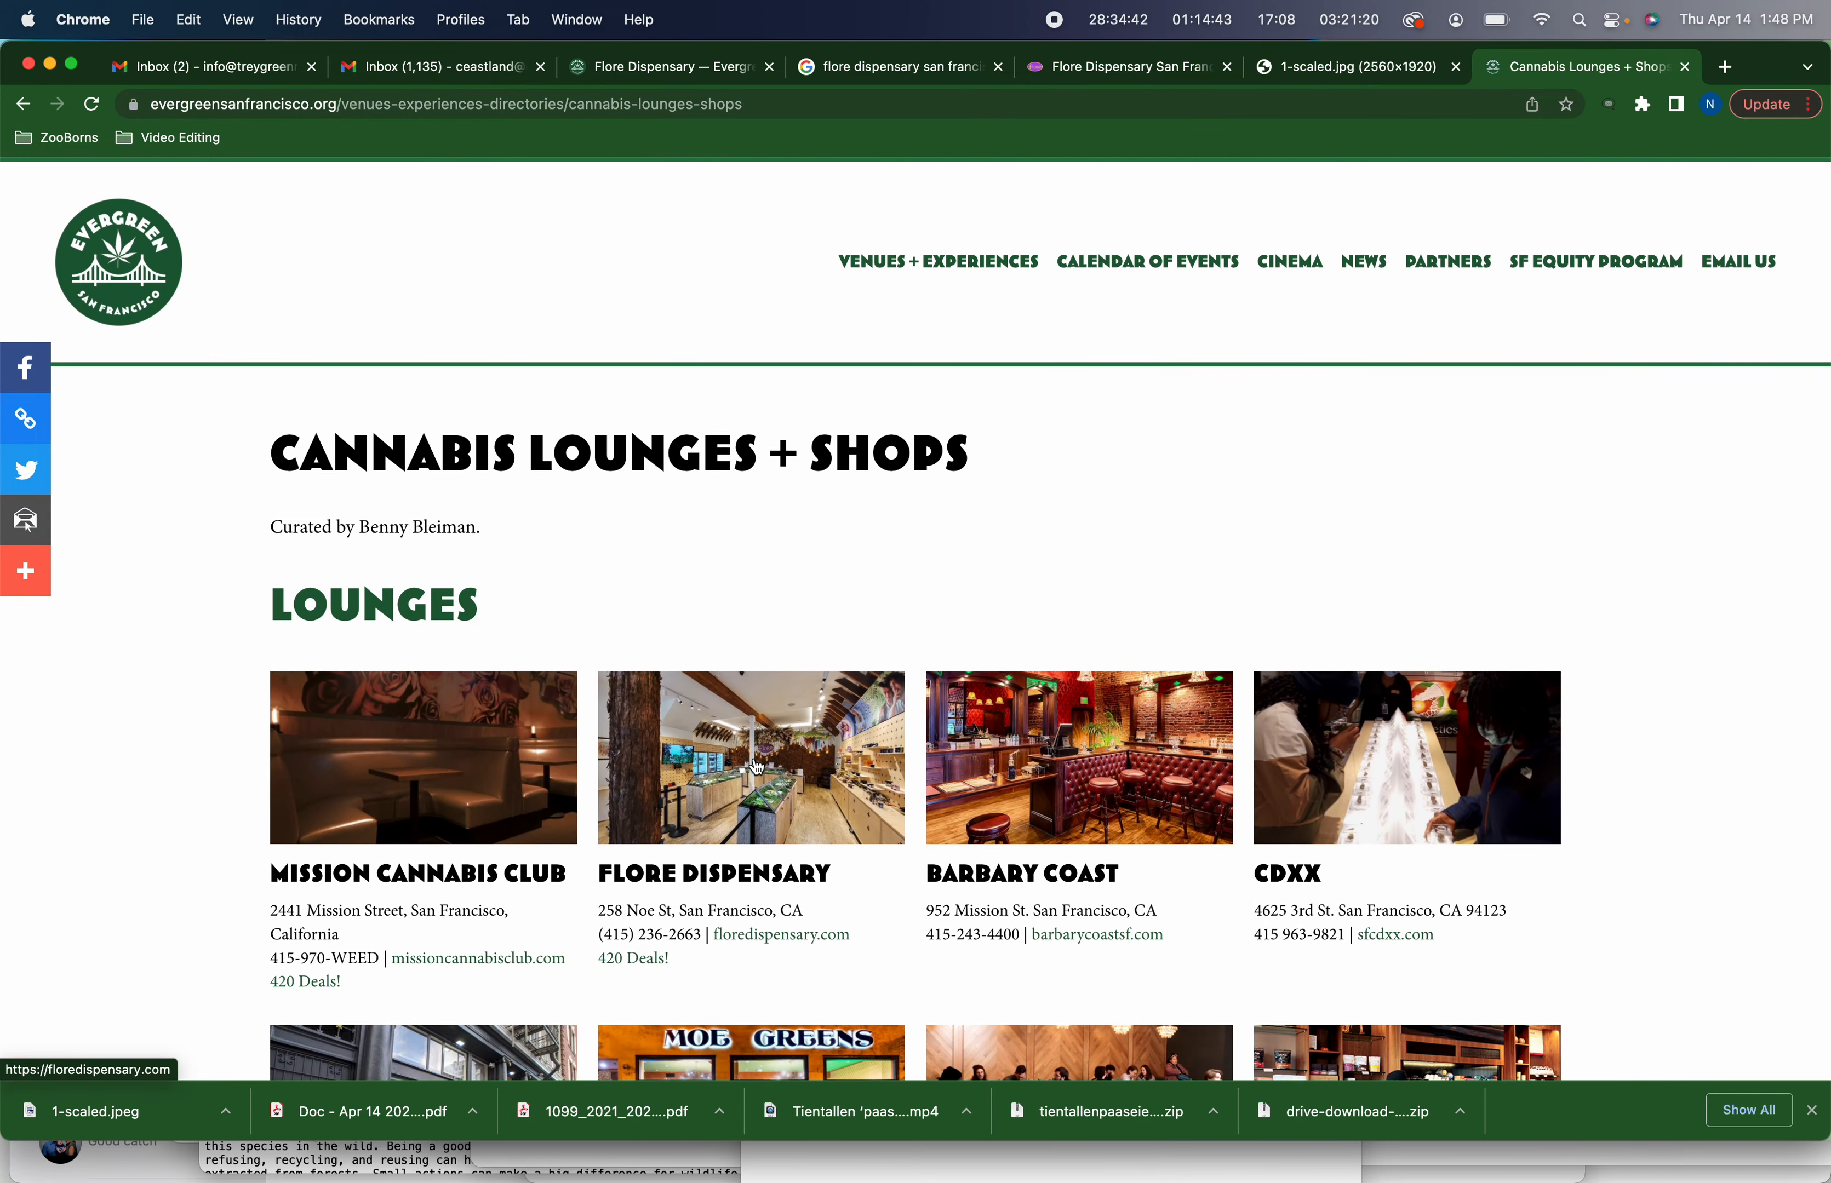
pyautogui.scroll(-12, 756, 767)
pyautogui.rightClick(672, 789)
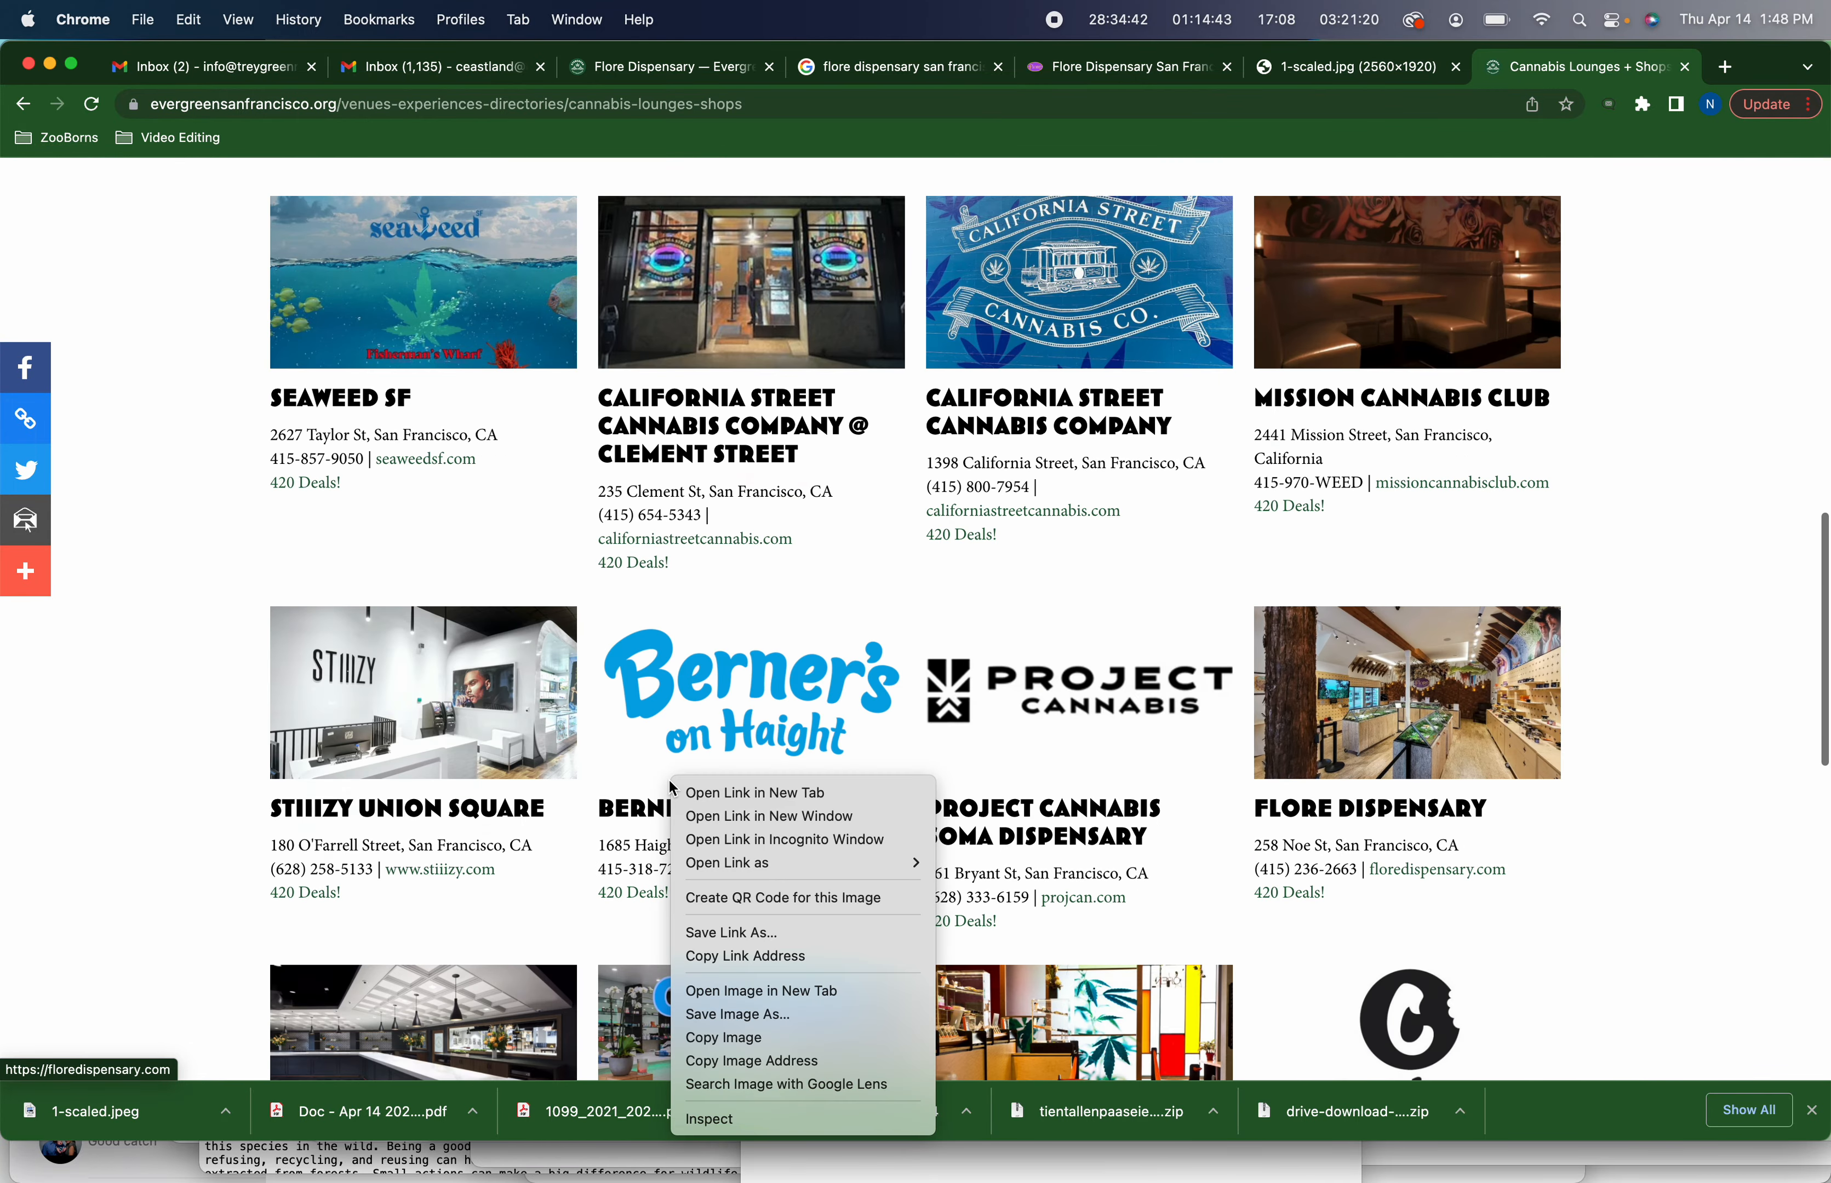
pyautogui.click(1325, 538)
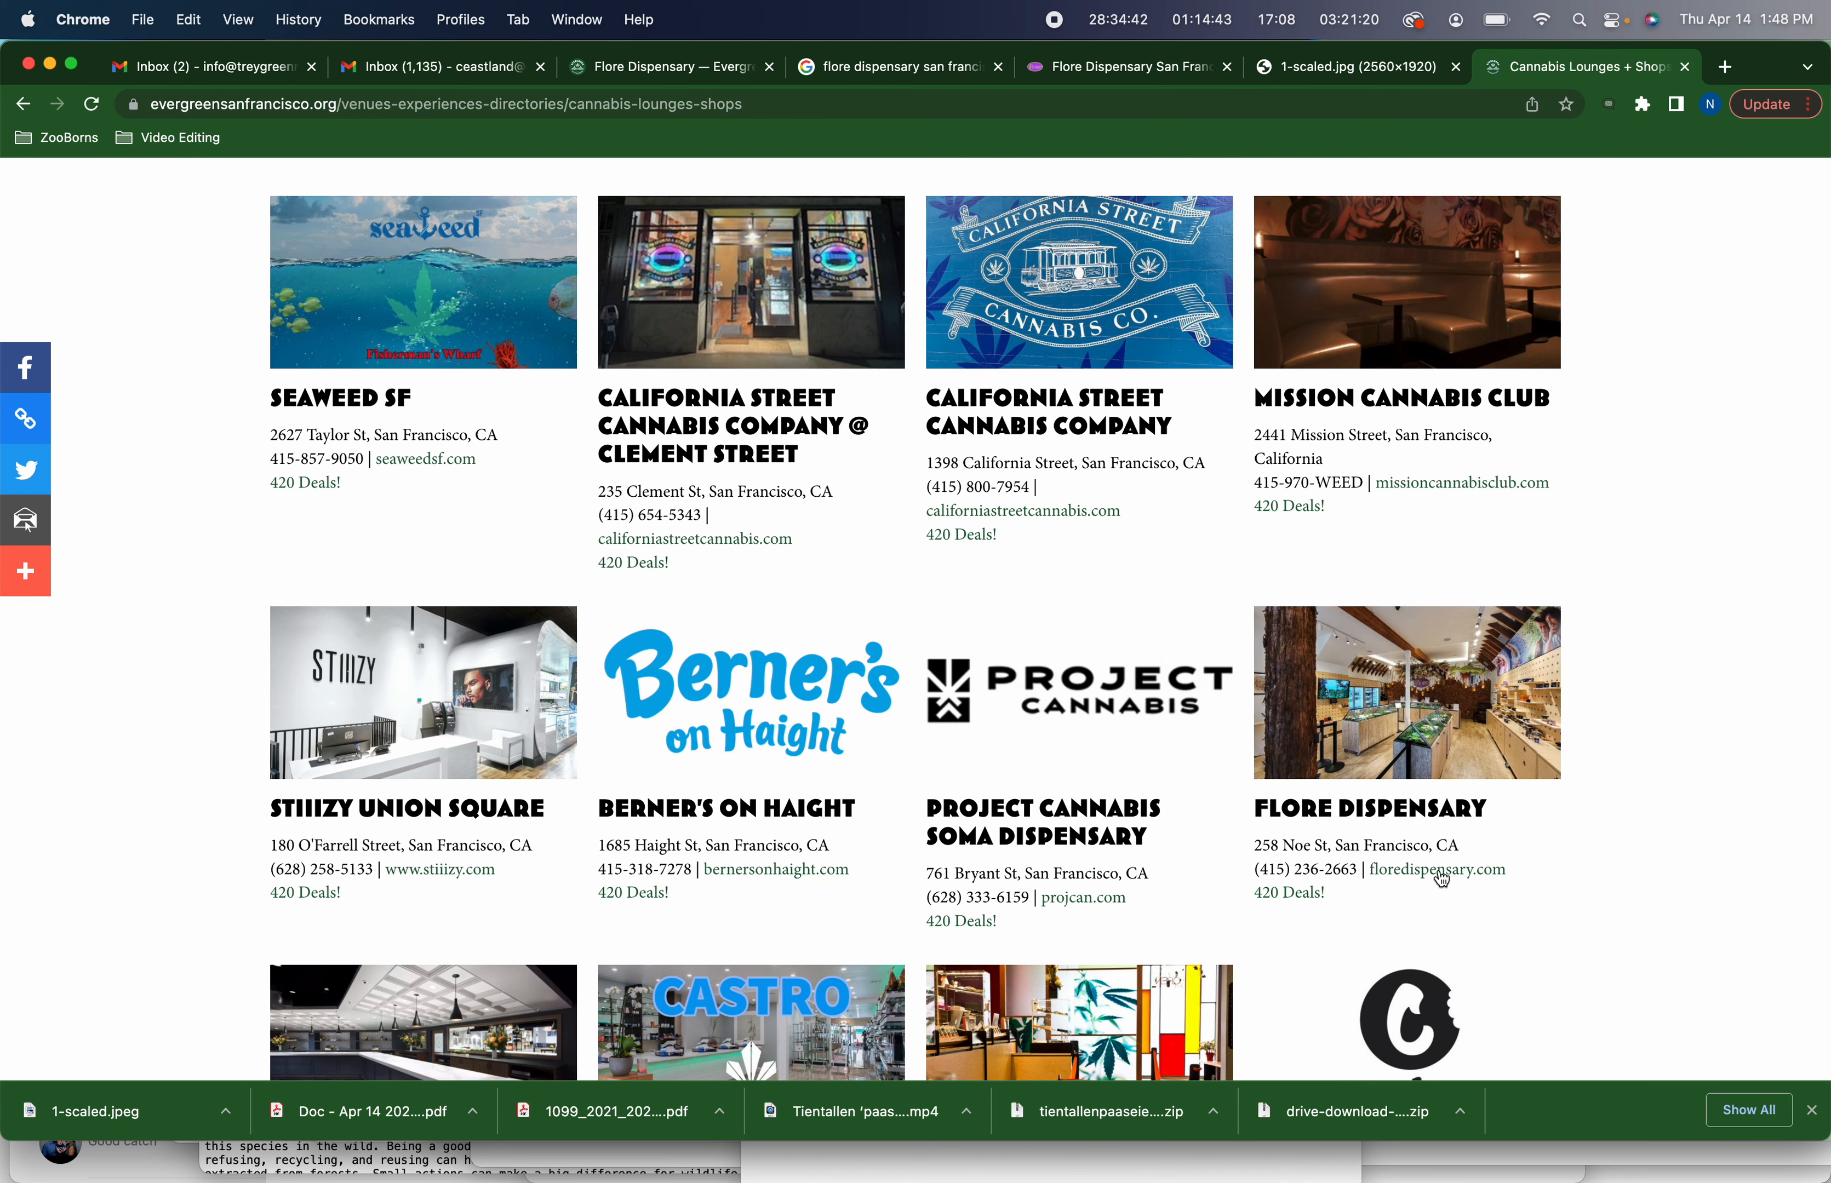
# Follow Flore Dispensary's 420 Deals link, browse its deals page, and return to the site editor
pyautogui.click(1275, 894)
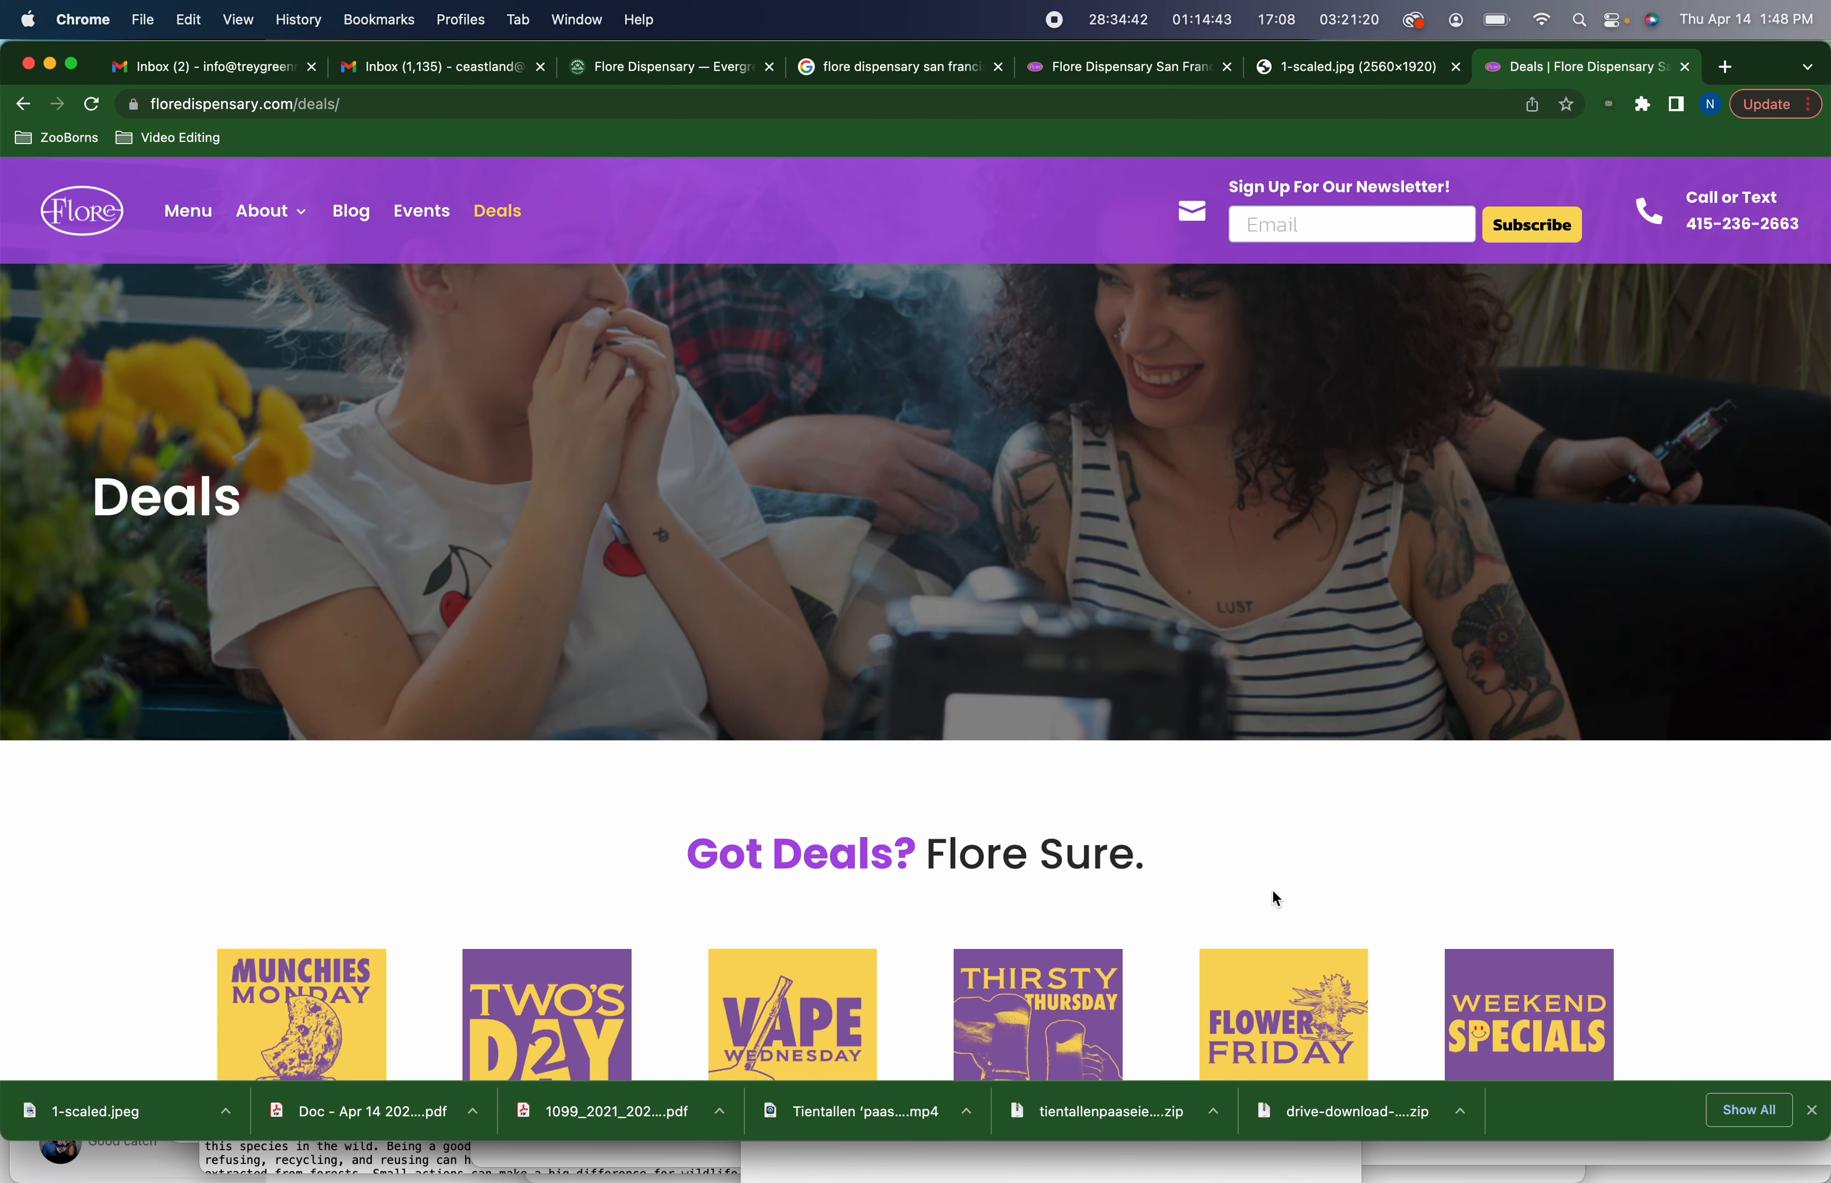
pyautogui.scroll(-10, 1277, 898)
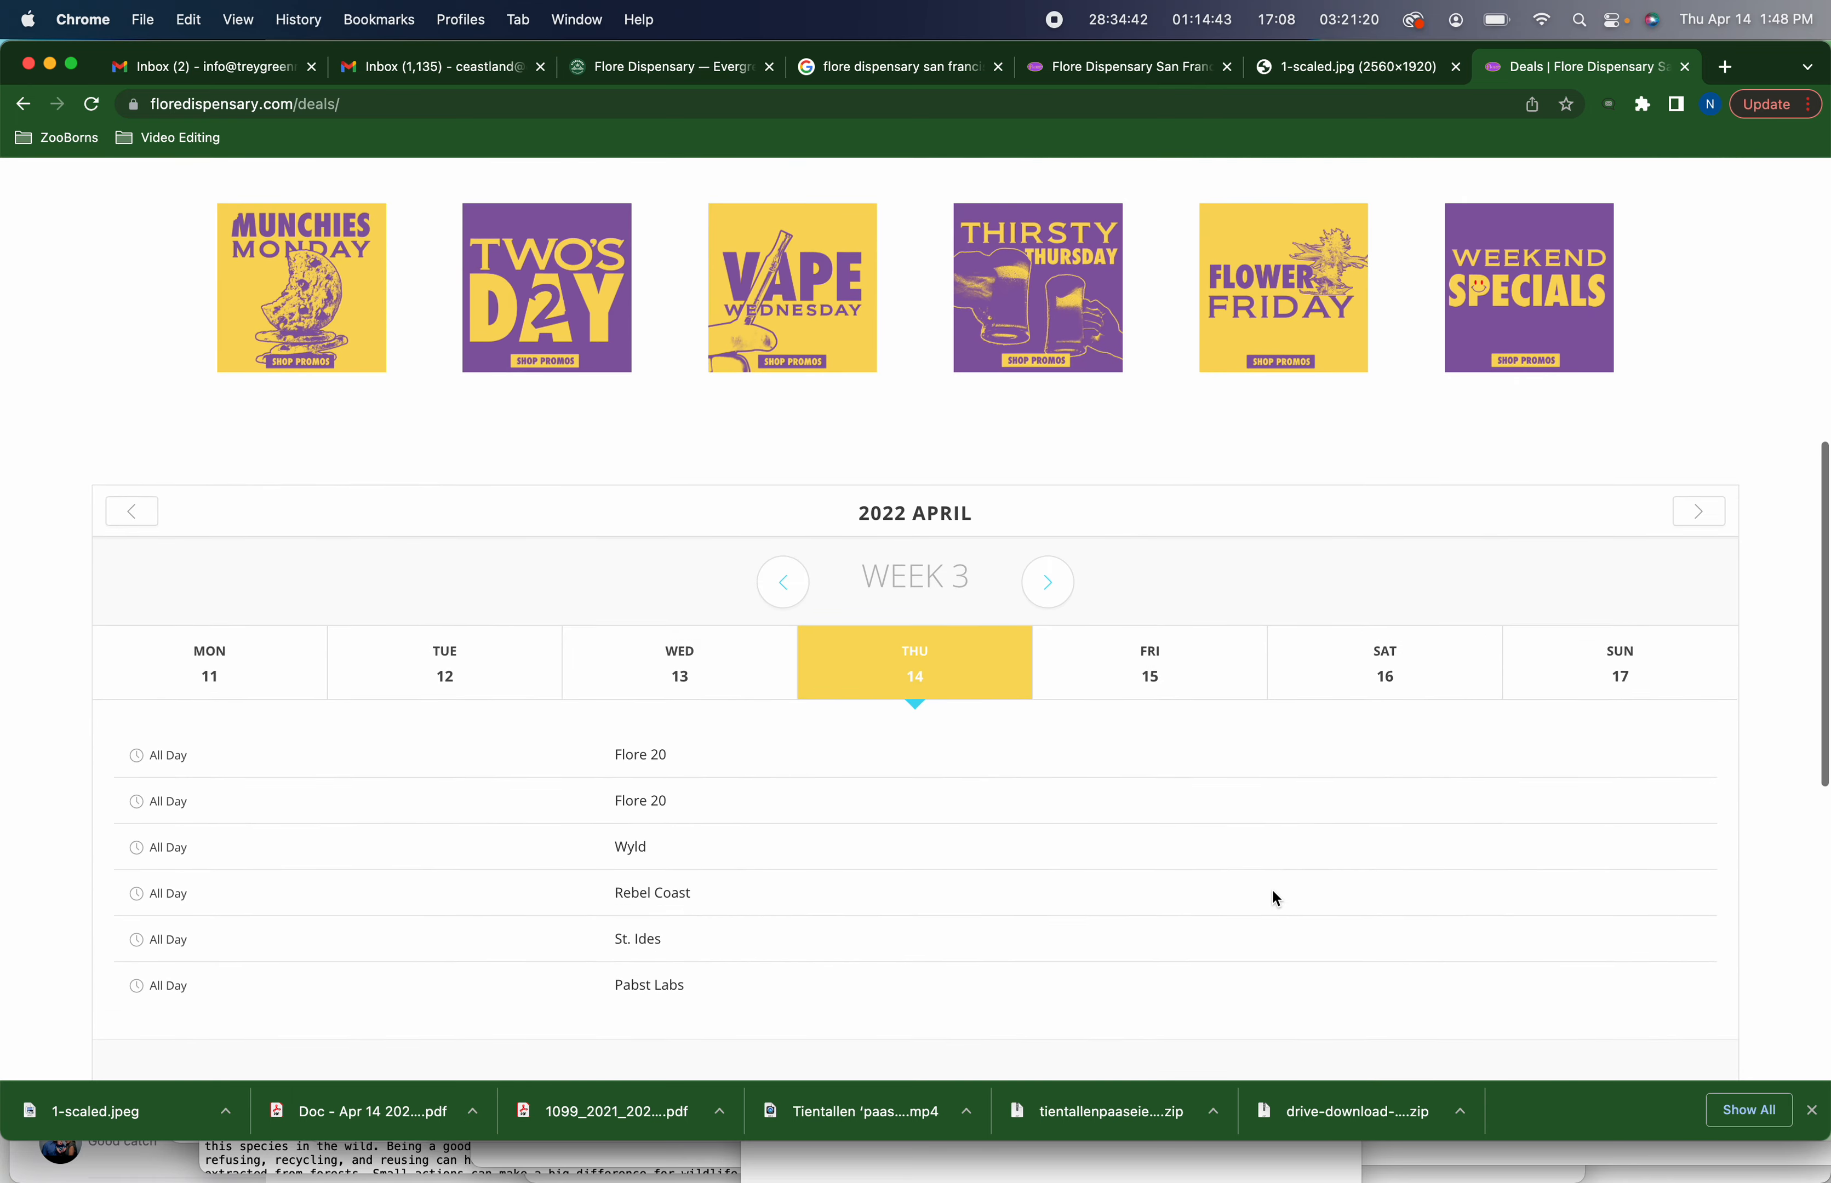
pyautogui.scroll(10, 1275, 896)
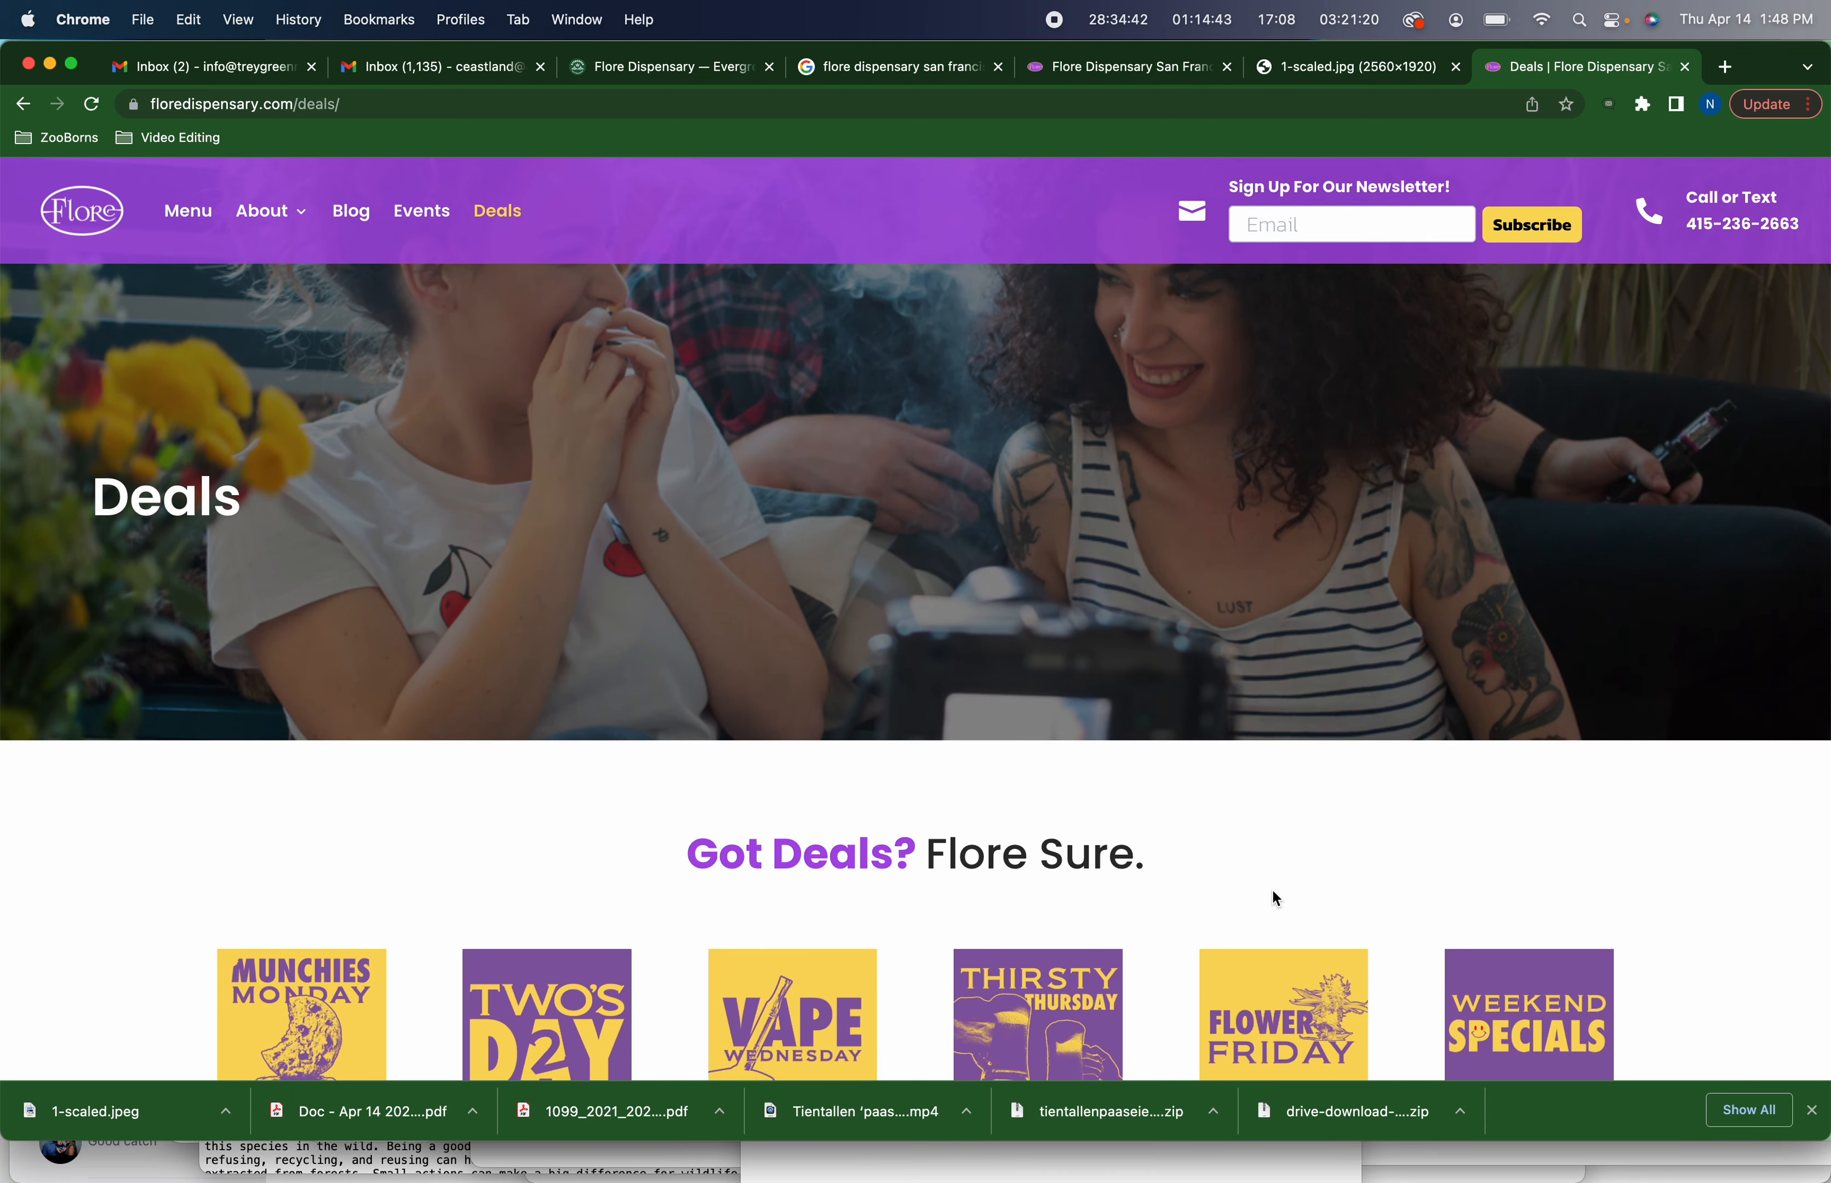
pyautogui.scroll(-2, 1273, 891)
pyautogui.scroll(-5, 1273, 891)
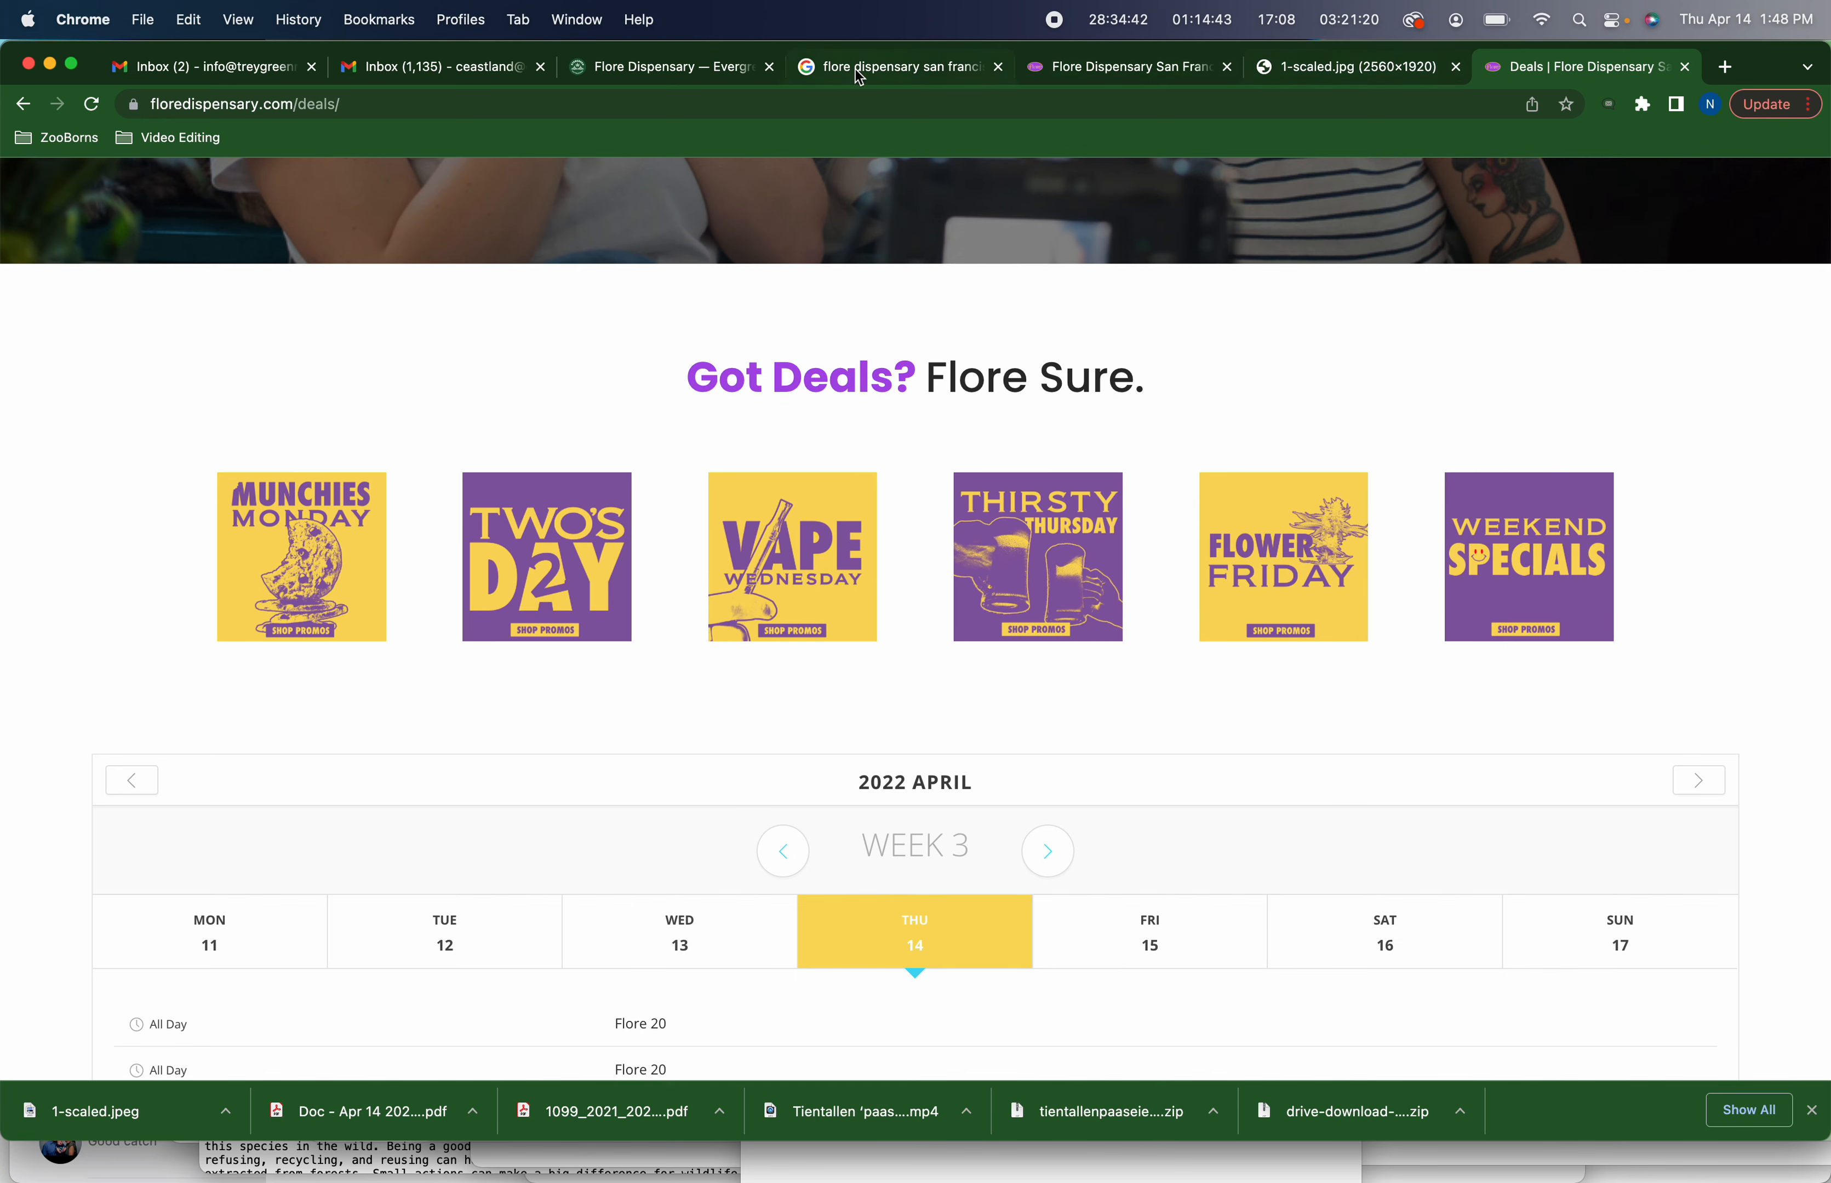
pyautogui.click(731, 75)
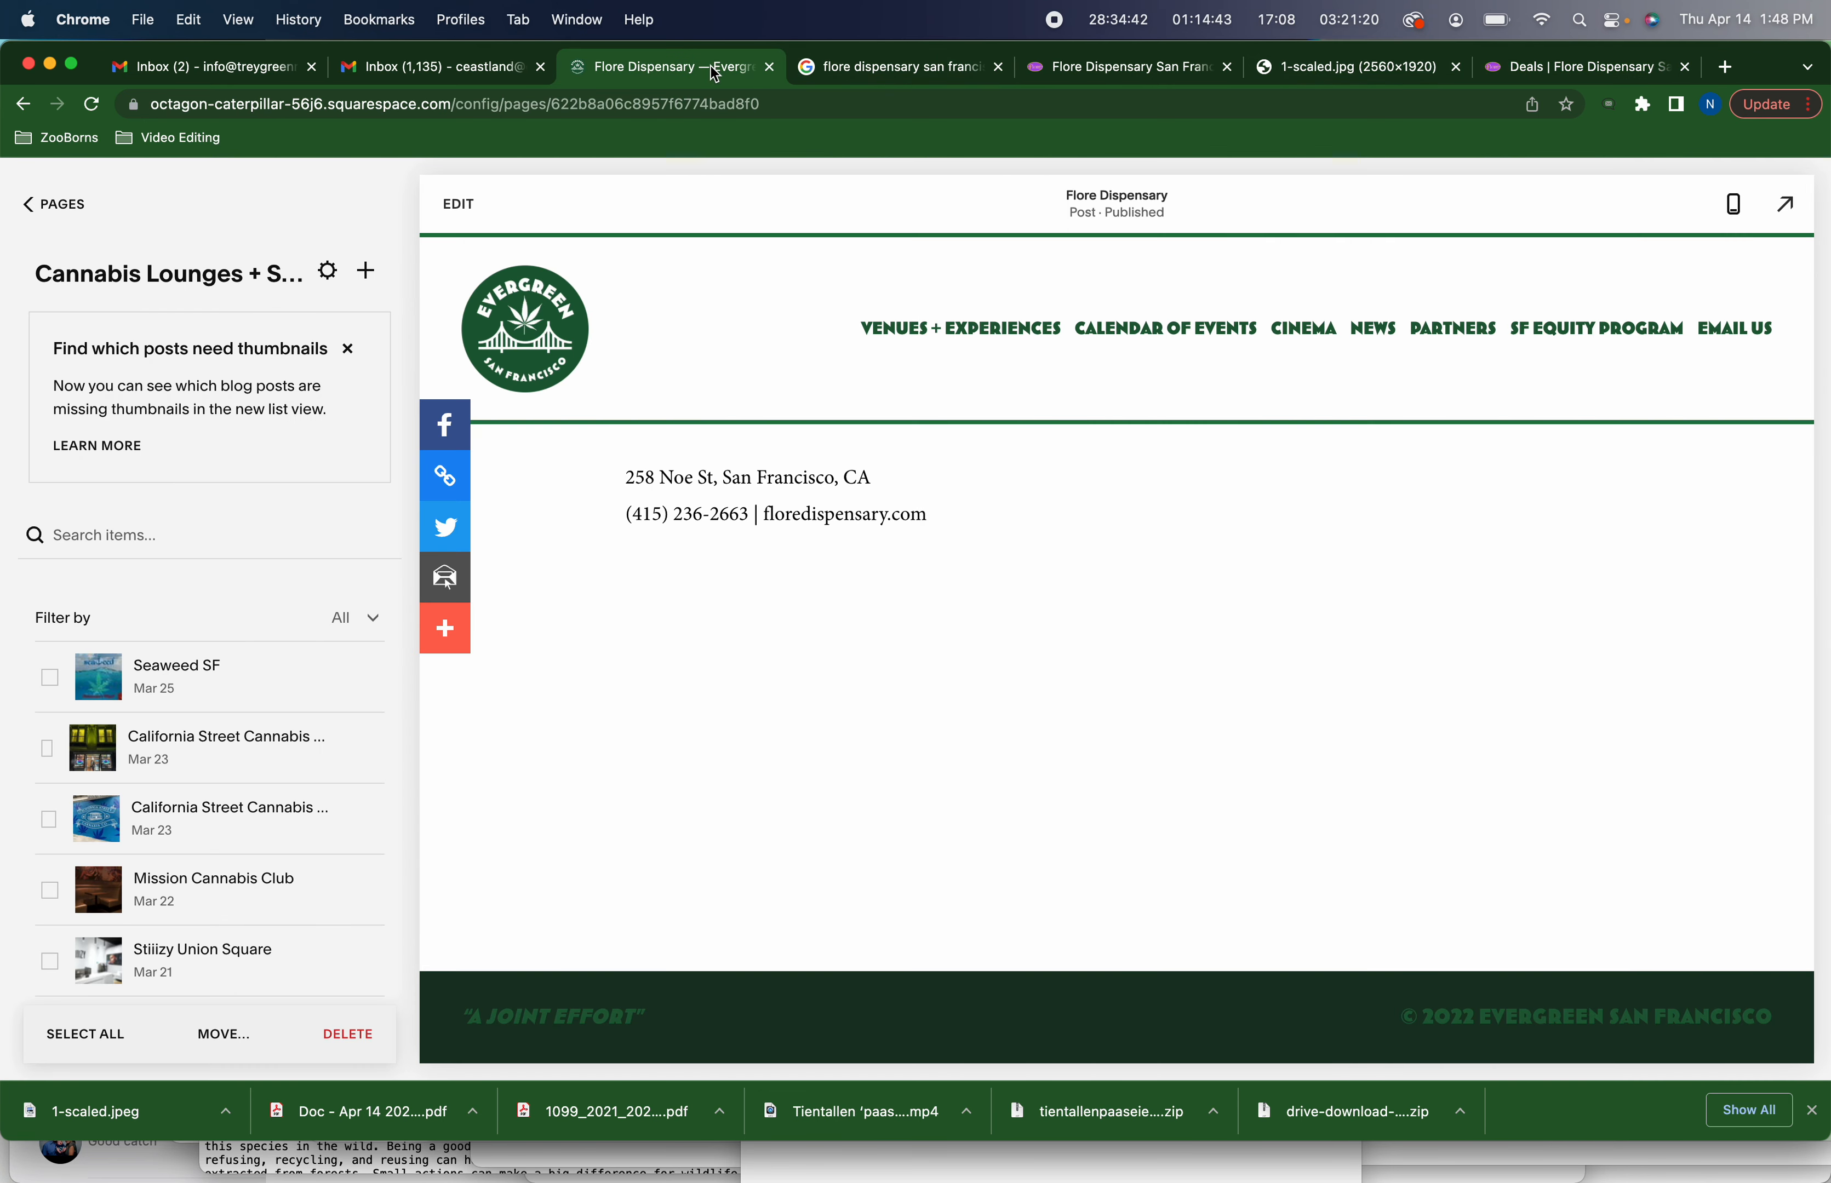